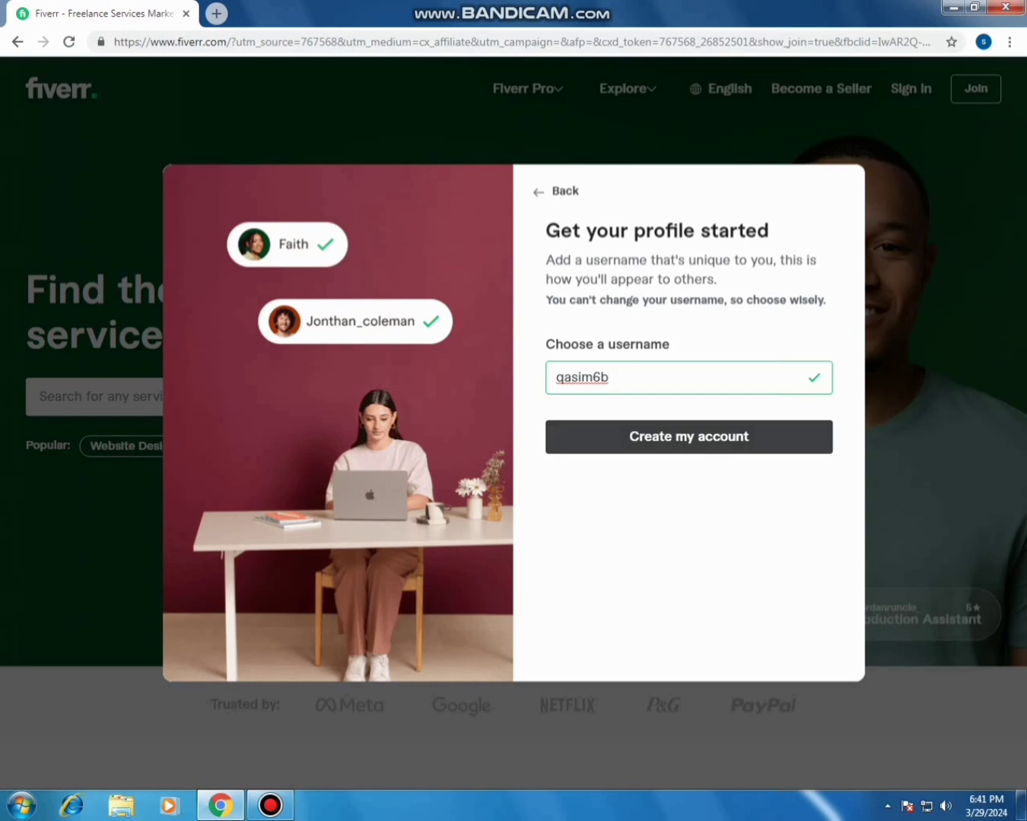
# Create the account and complete onboarding as selling freelance services, solo freelancer, and just getting started.
pyautogui.press('Return')
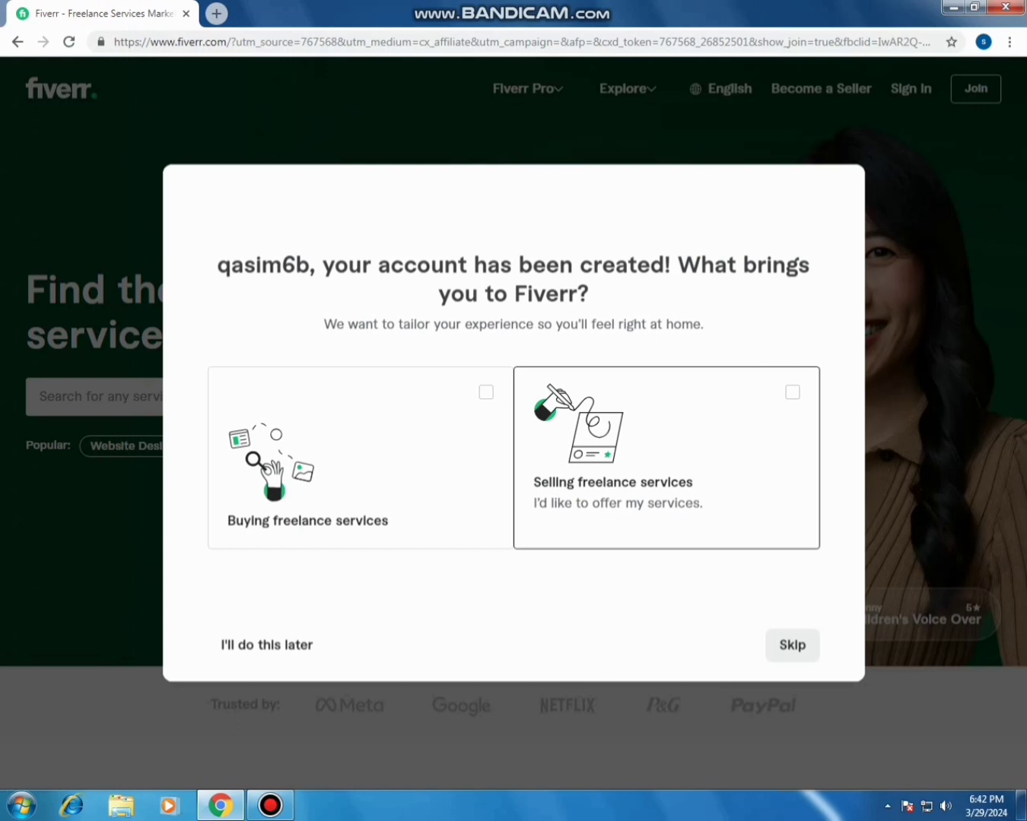
pyautogui.click(793, 392)
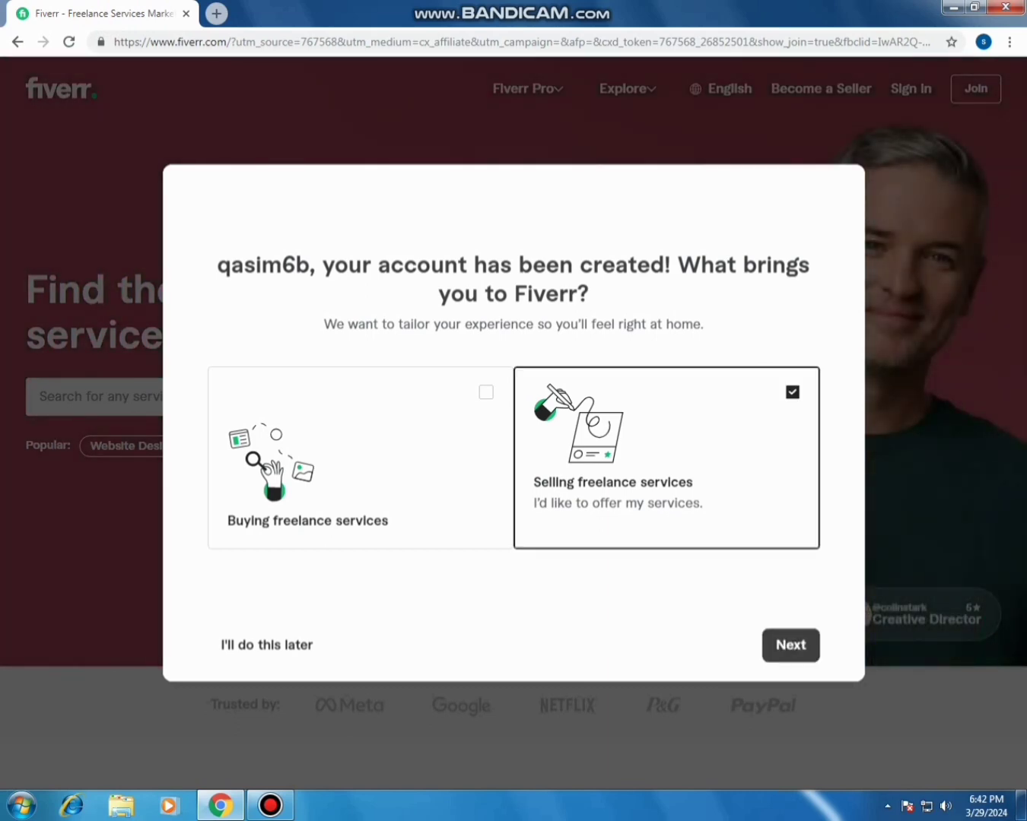
pyautogui.click(791, 644)
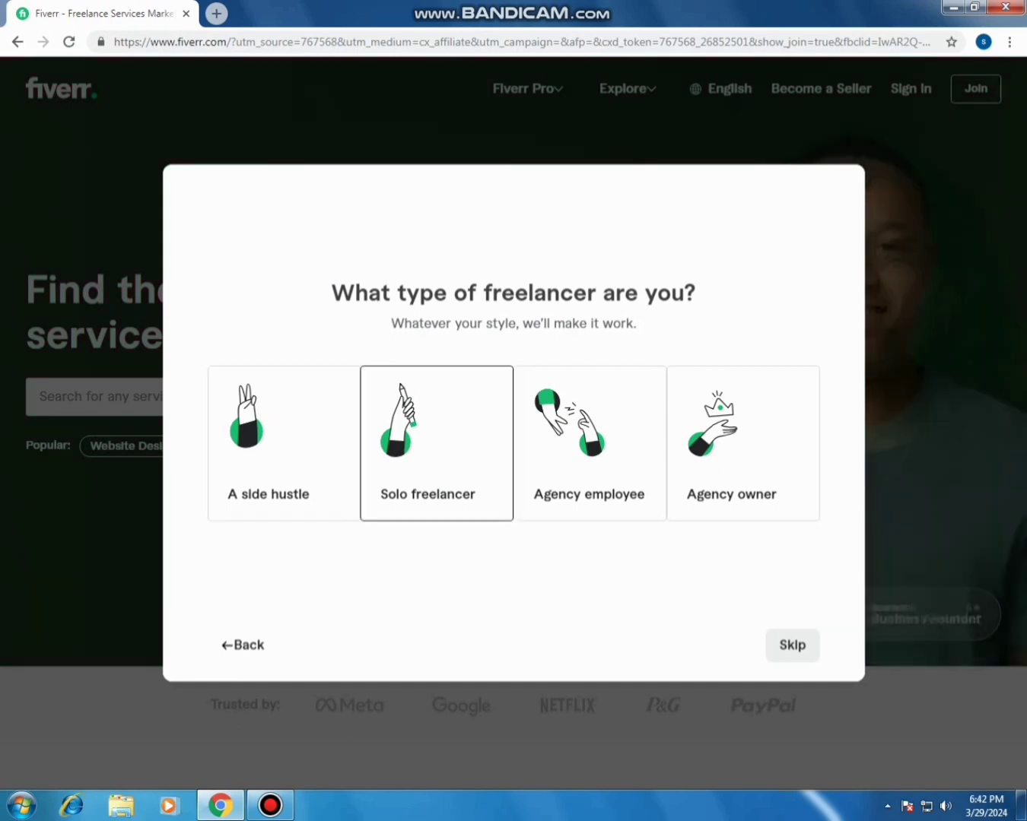
pyautogui.click(436, 443)
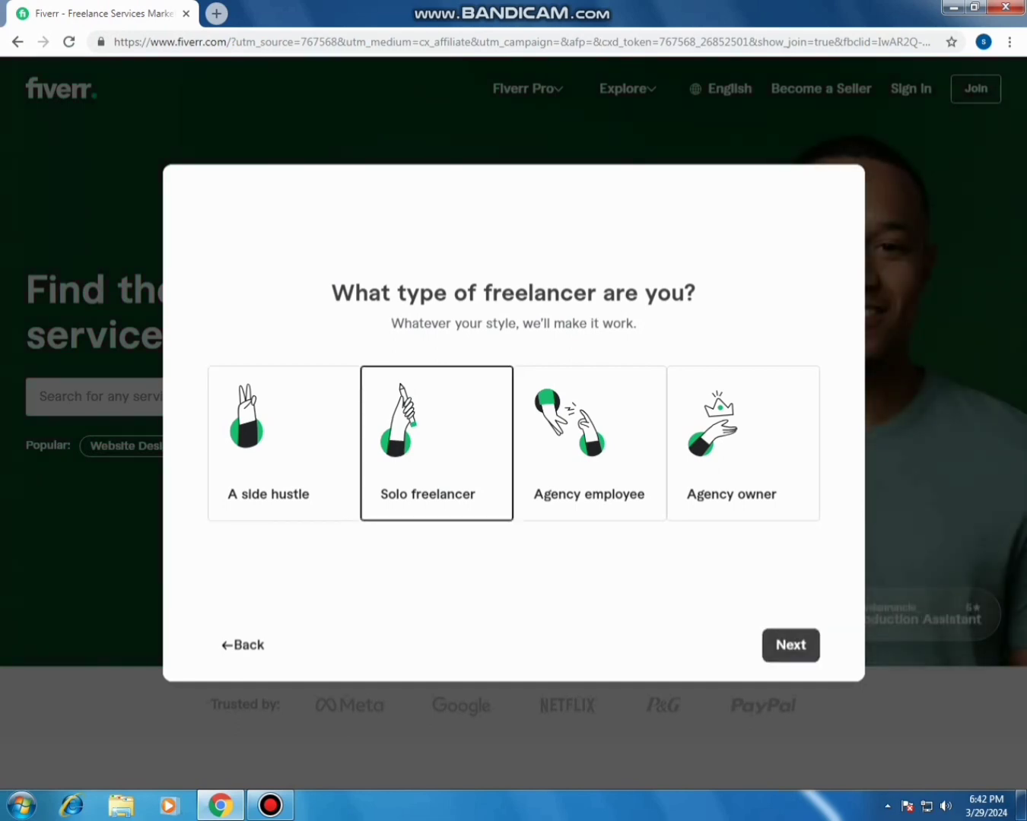
pyautogui.click(790, 645)
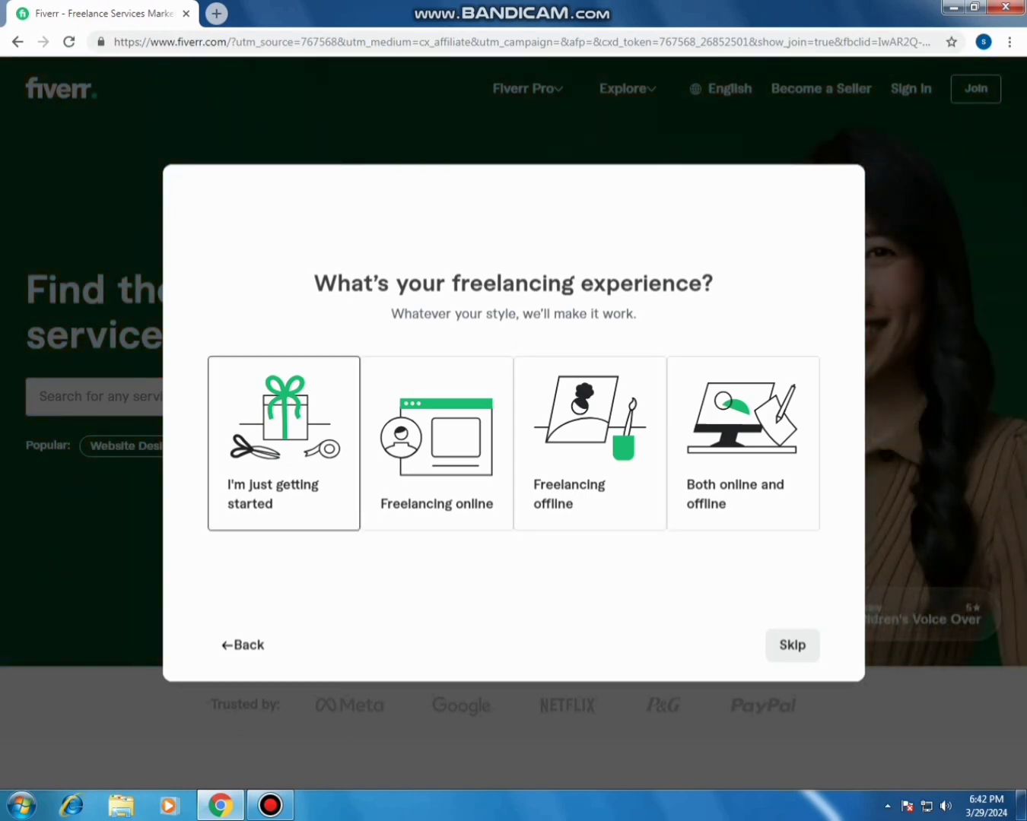
pyautogui.click(284, 444)
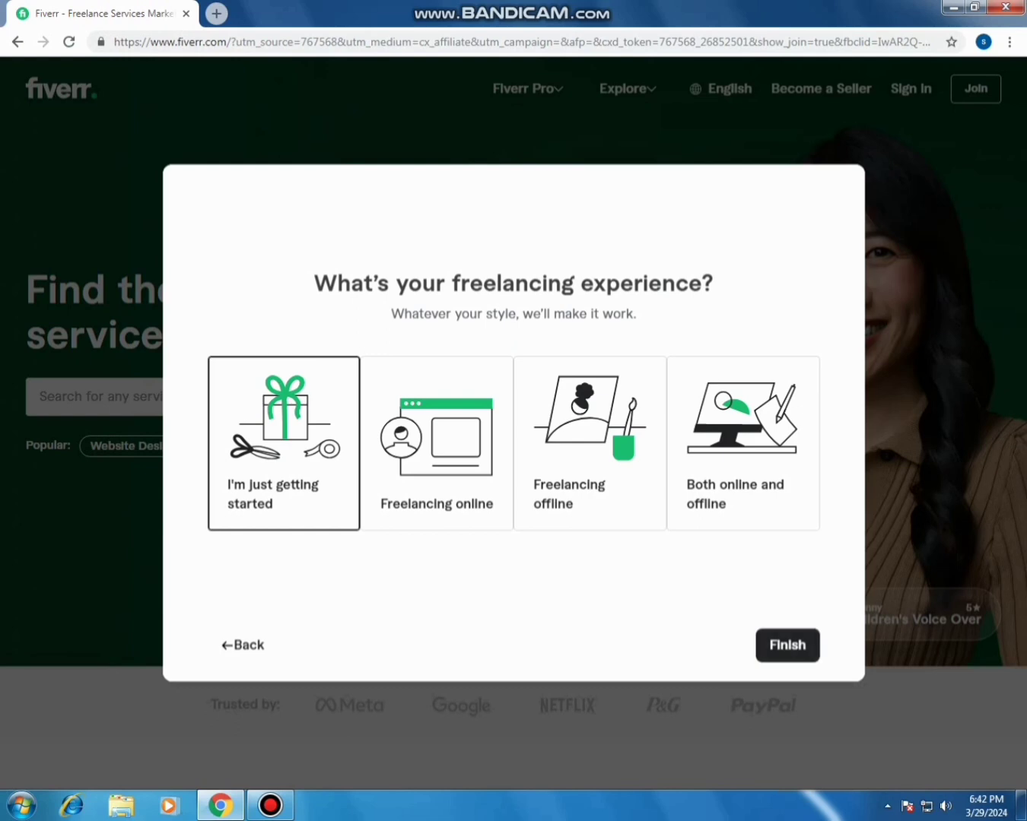
pyautogui.click(787, 645)
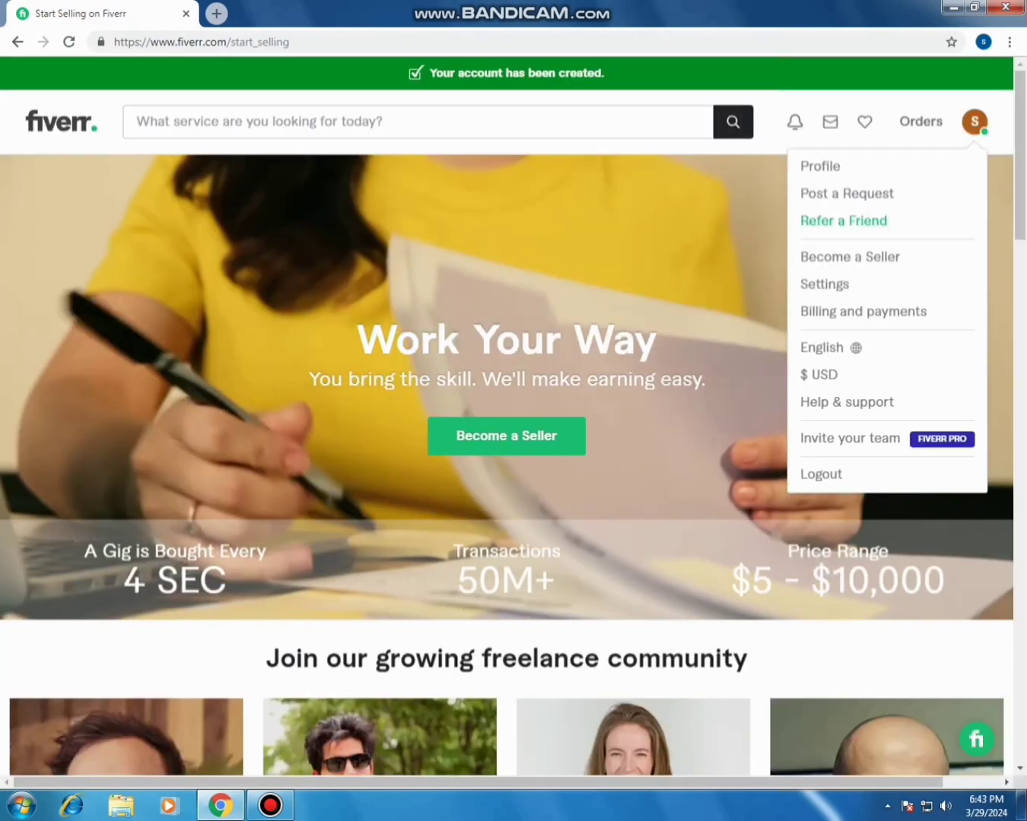
# Open the account profile, dismiss the introduction tip and save the suggested first name and last initial as display name.
pyautogui.click(820, 167)
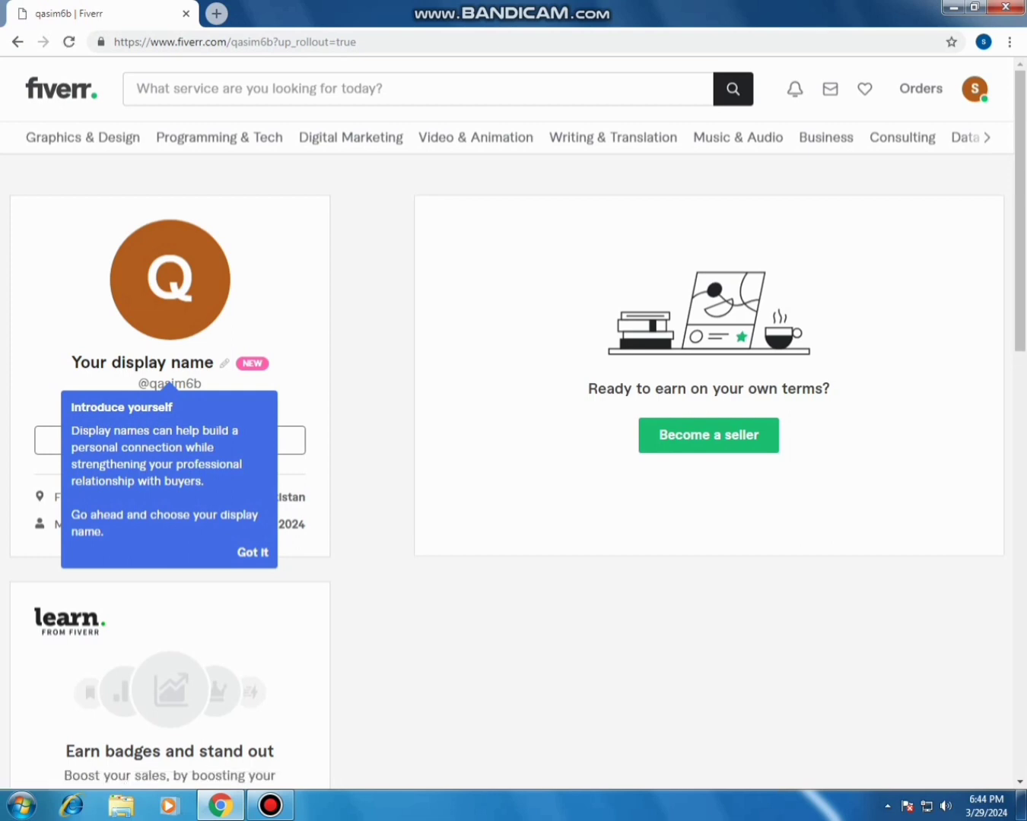
pyautogui.click(253, 552)
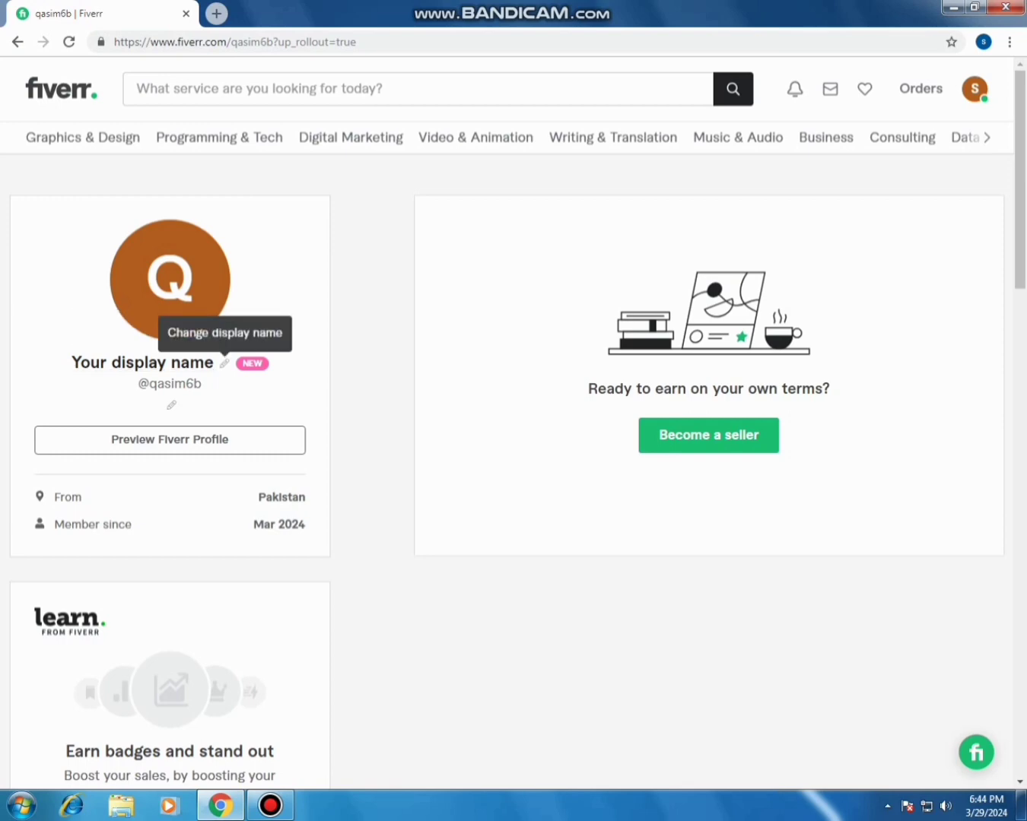
pyautogui.click(224, 362)
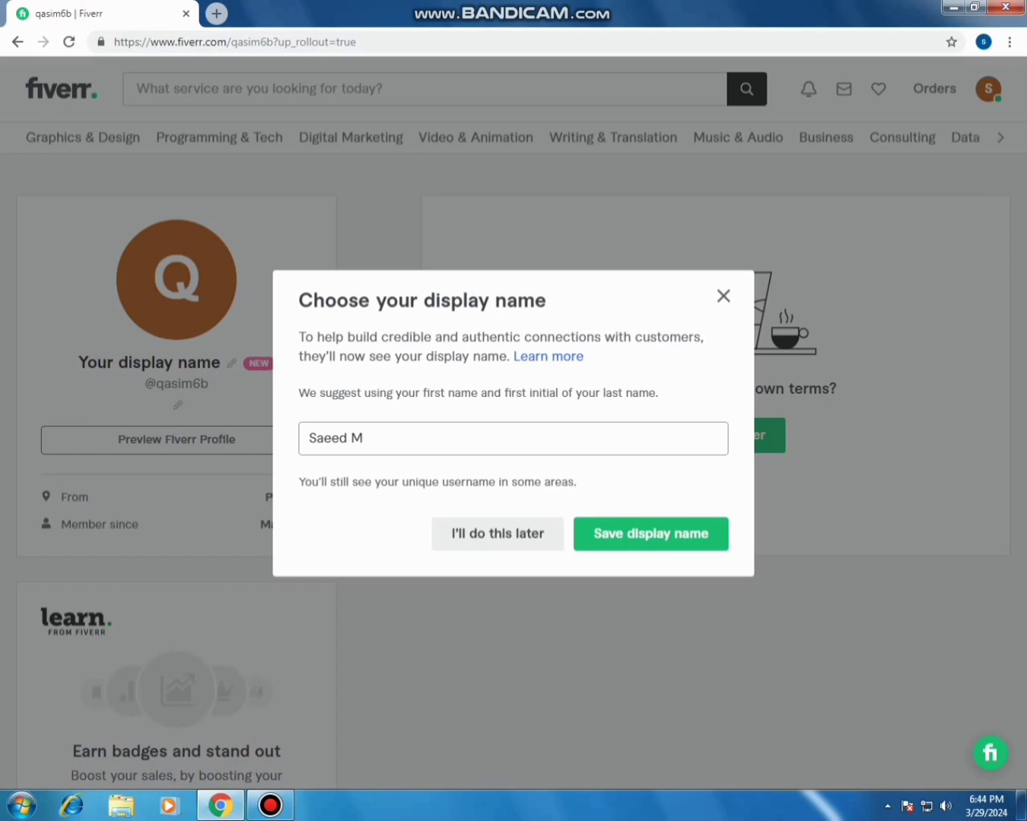
pyautogui.click(363, 439)
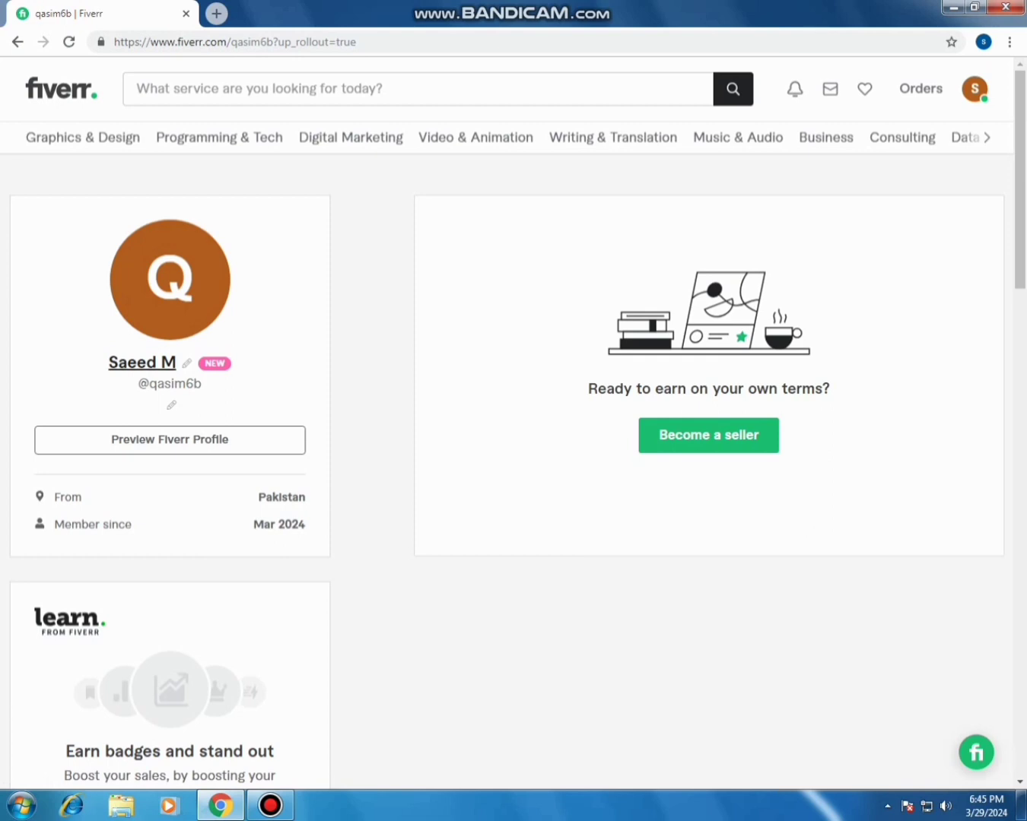
pyautogui.click(170, 280)
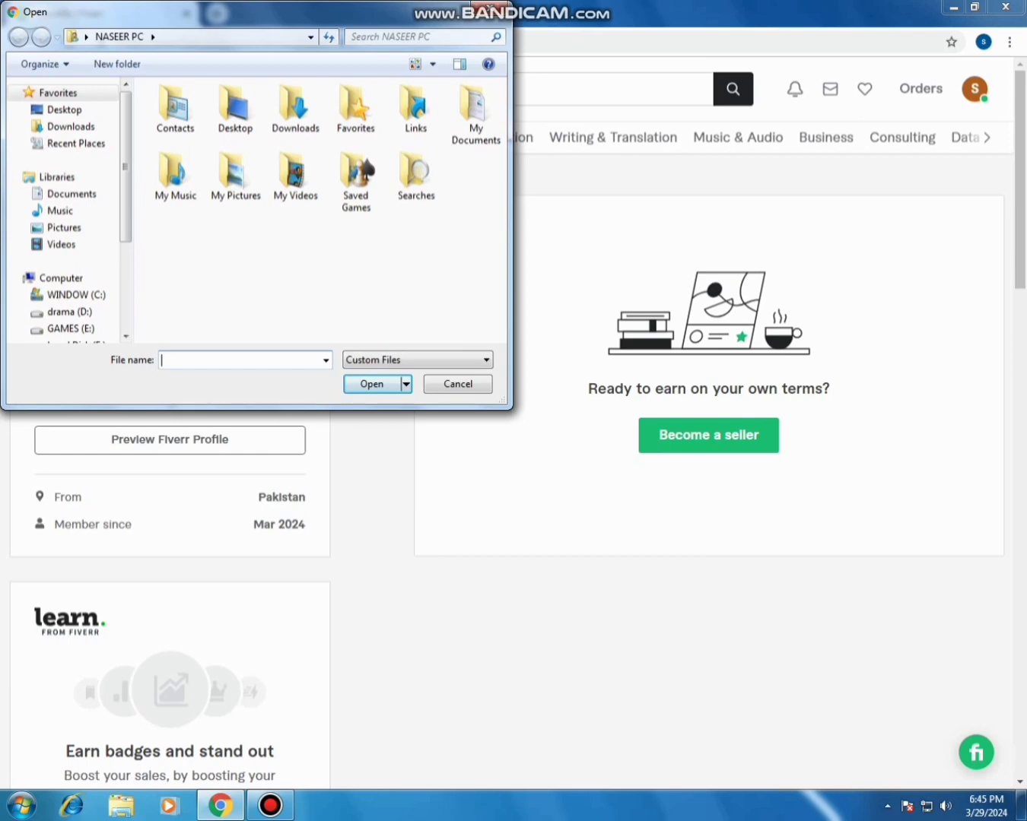
pyautogui.doubleClick(233, 107)
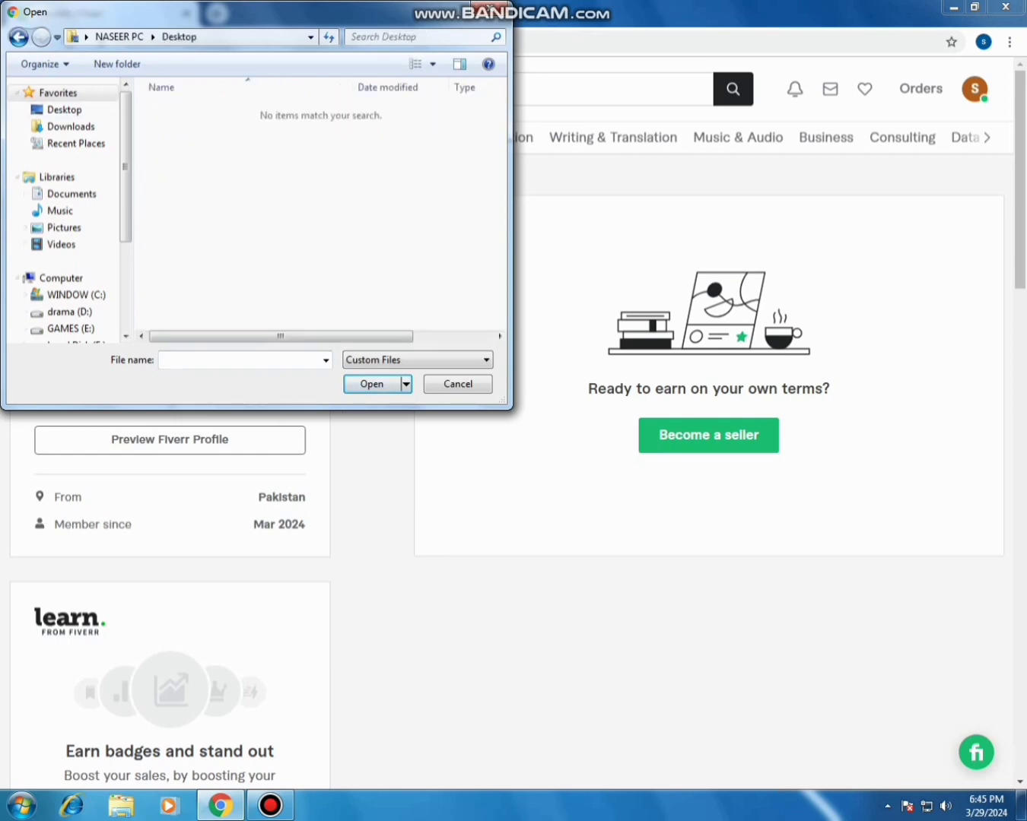
pyautogui.click(19, 38)
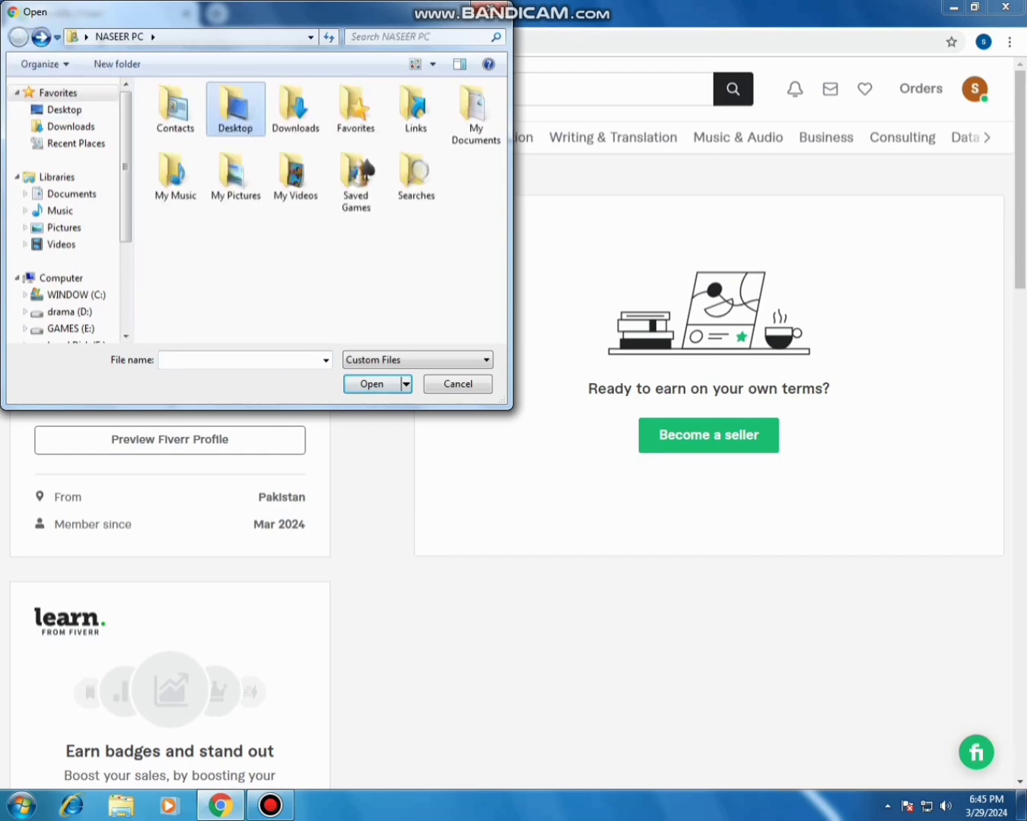
pyautogui.doubleClick(234, 174)
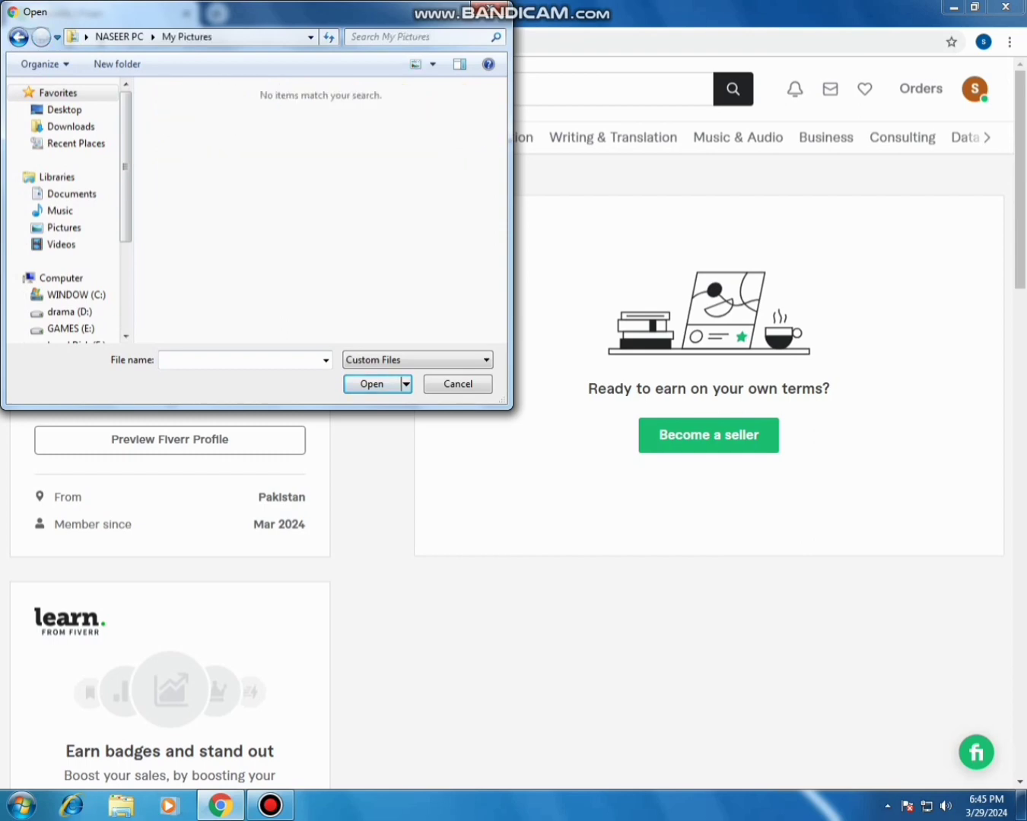
pyautogui.click(403, 361)
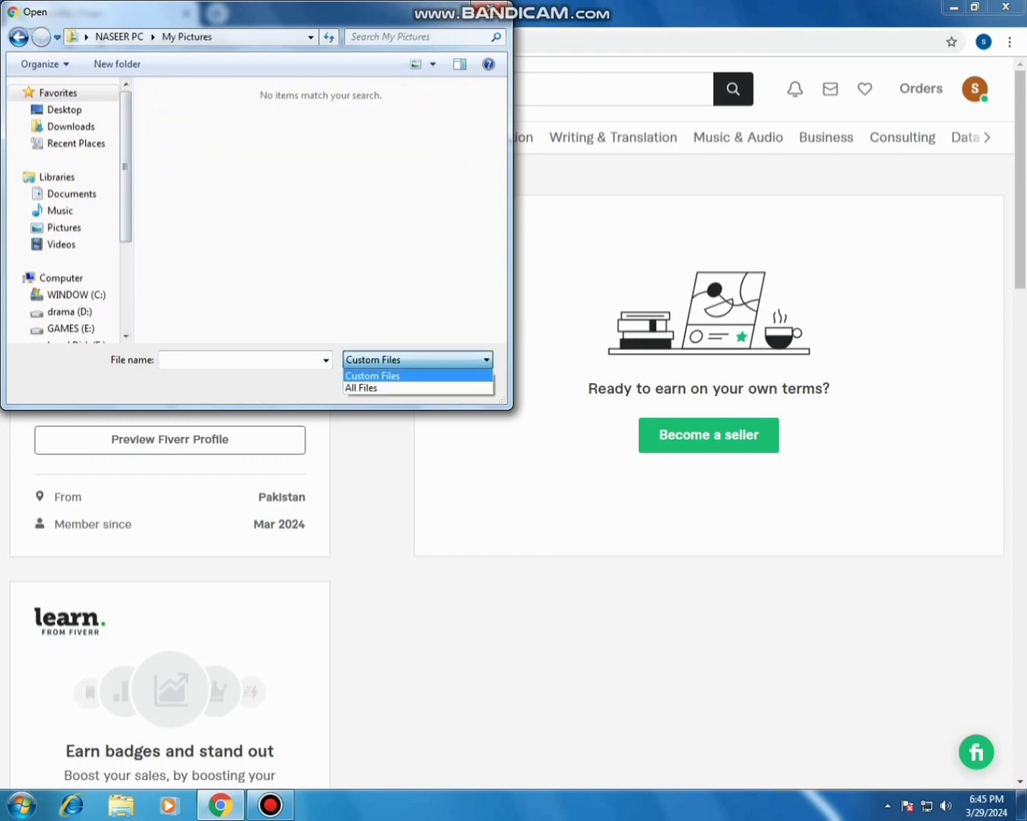
pyautogui.click(384, 387)
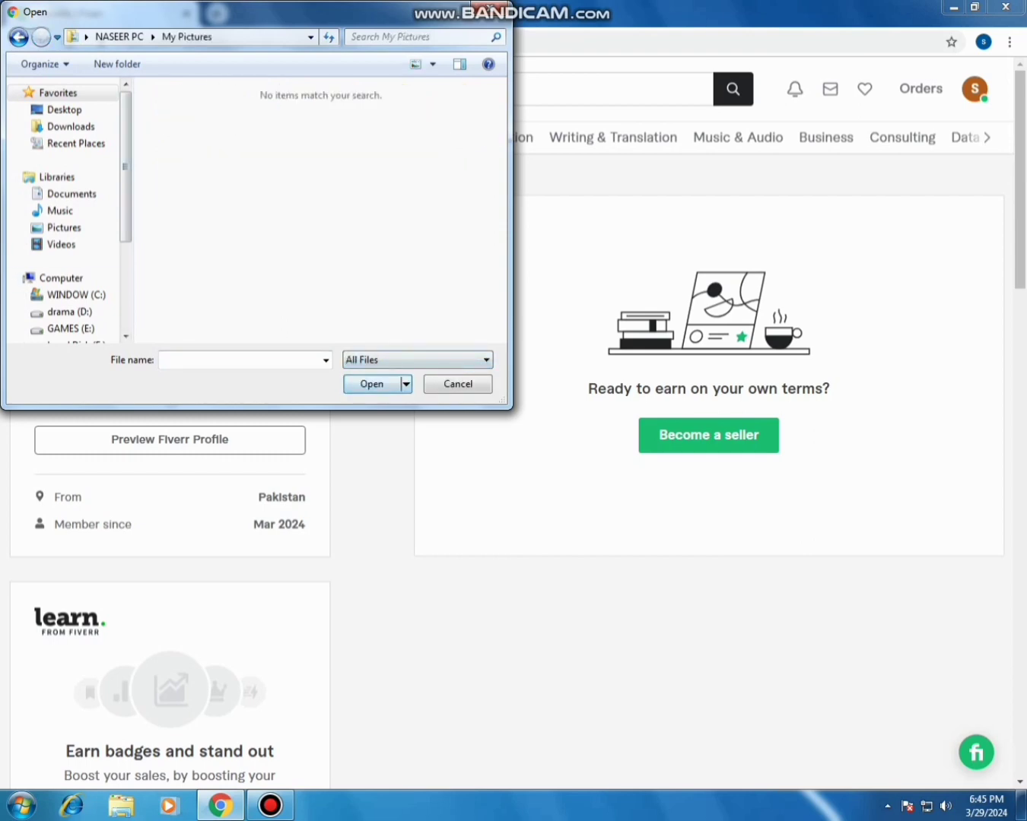
pyautogui.click(19, 38)
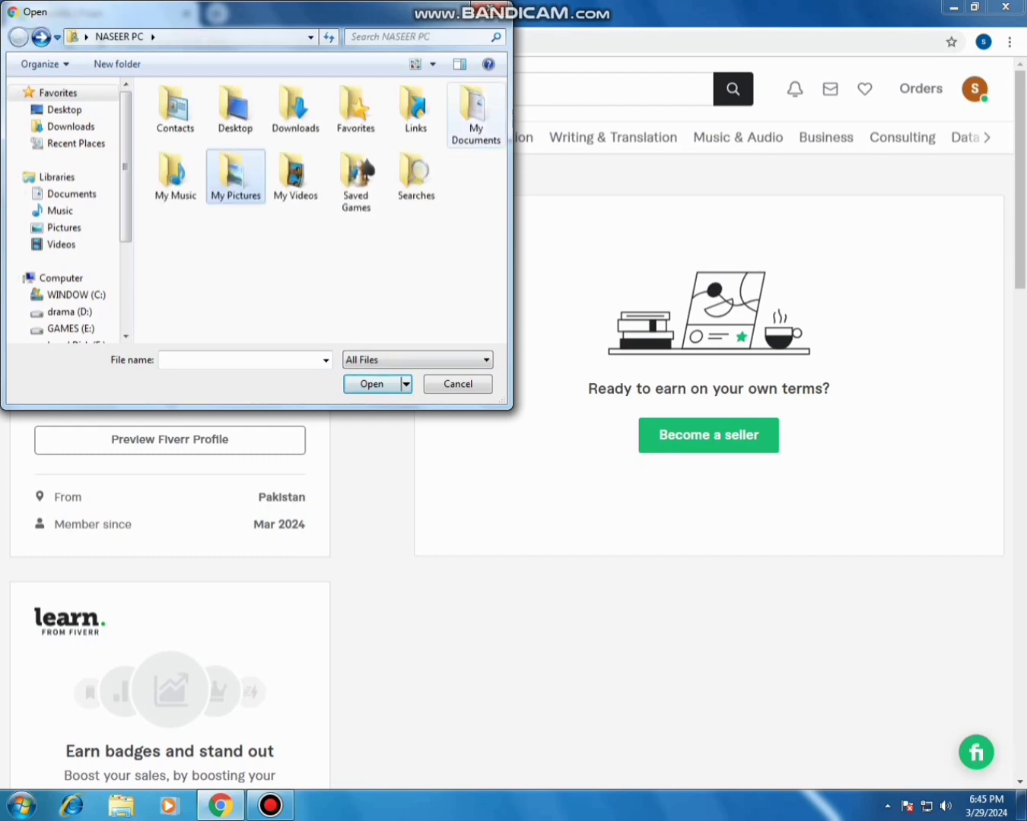
pyautogui.click(489, 7)
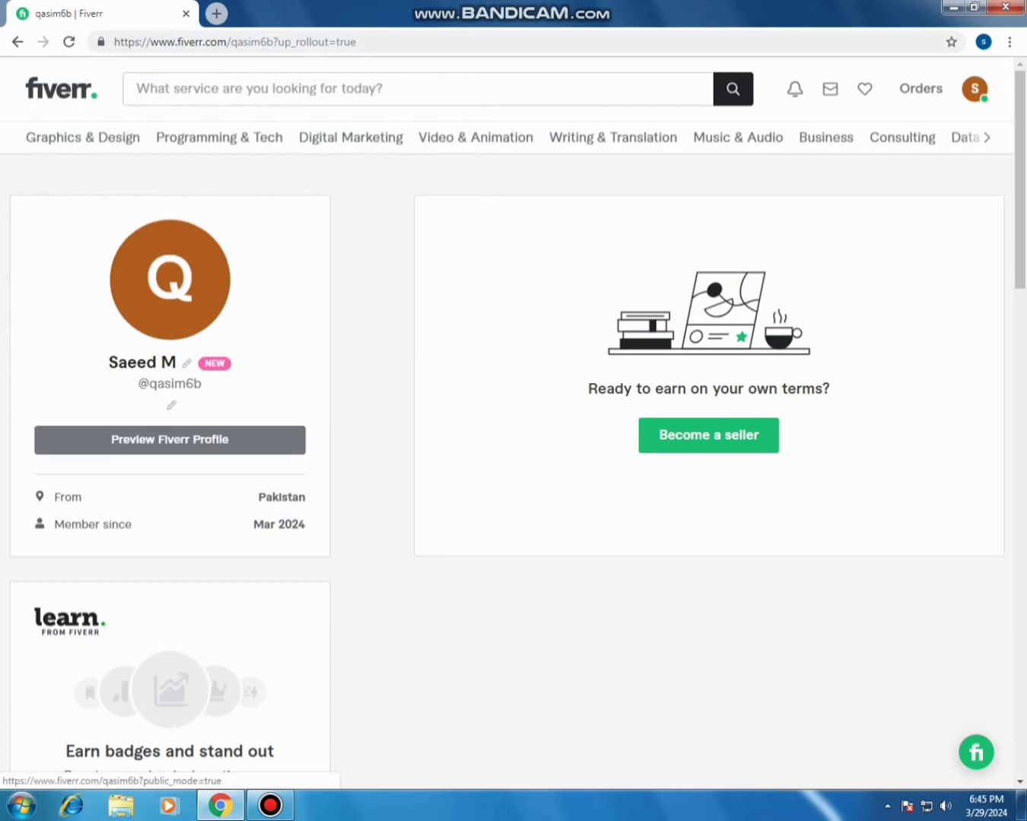
# Look through the profile's description, languages, skills, education and certification sections.
pyautogui.scroll(-4, 170, 439)
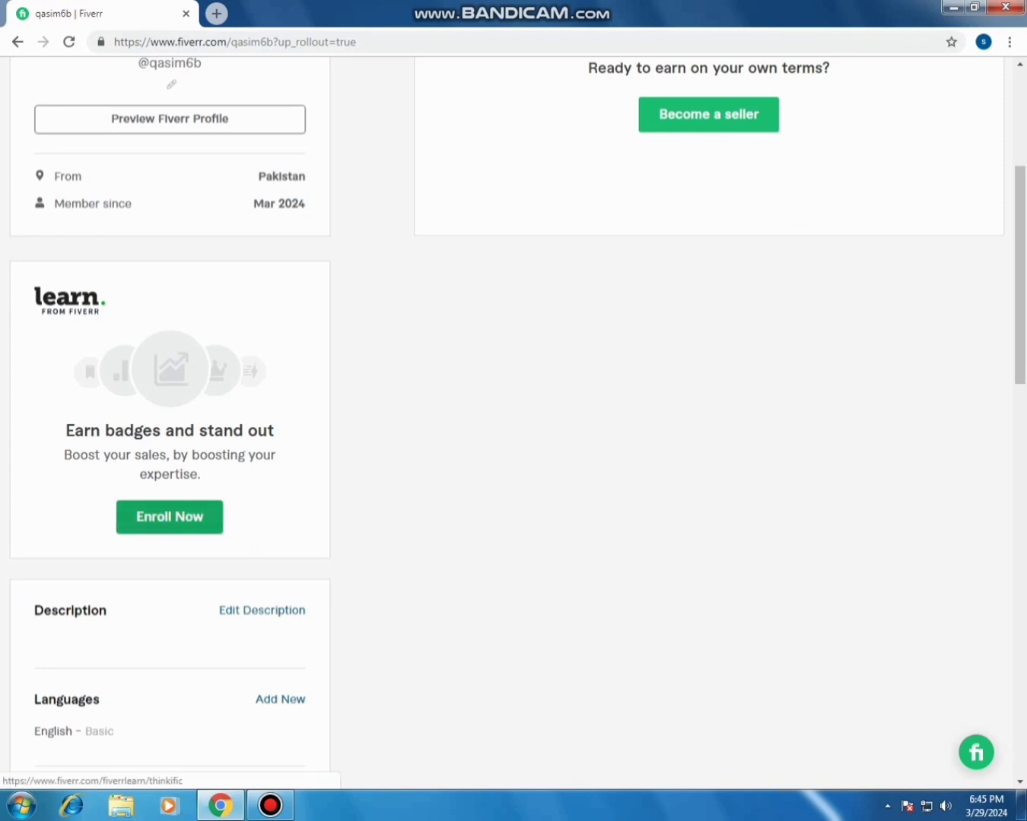
pyautogui.scroll(-2, 170, 518)
pyautogui.moveTo(69, 450)
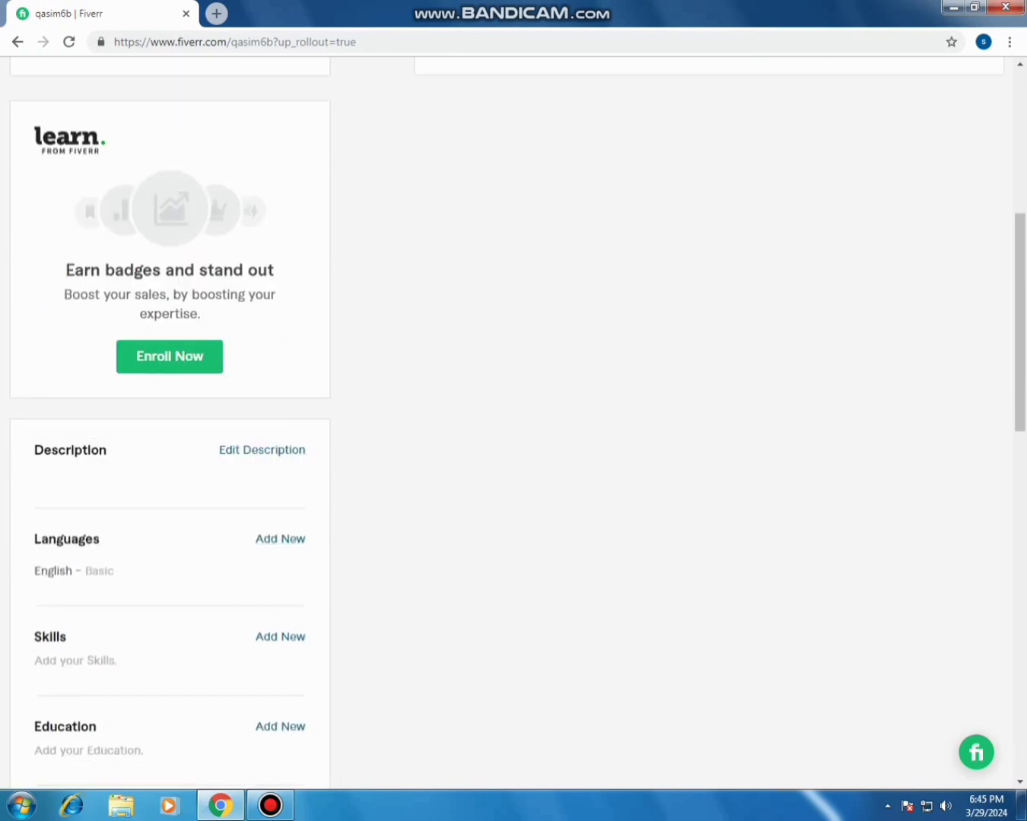
pyautogui.moveTo(51, 636)
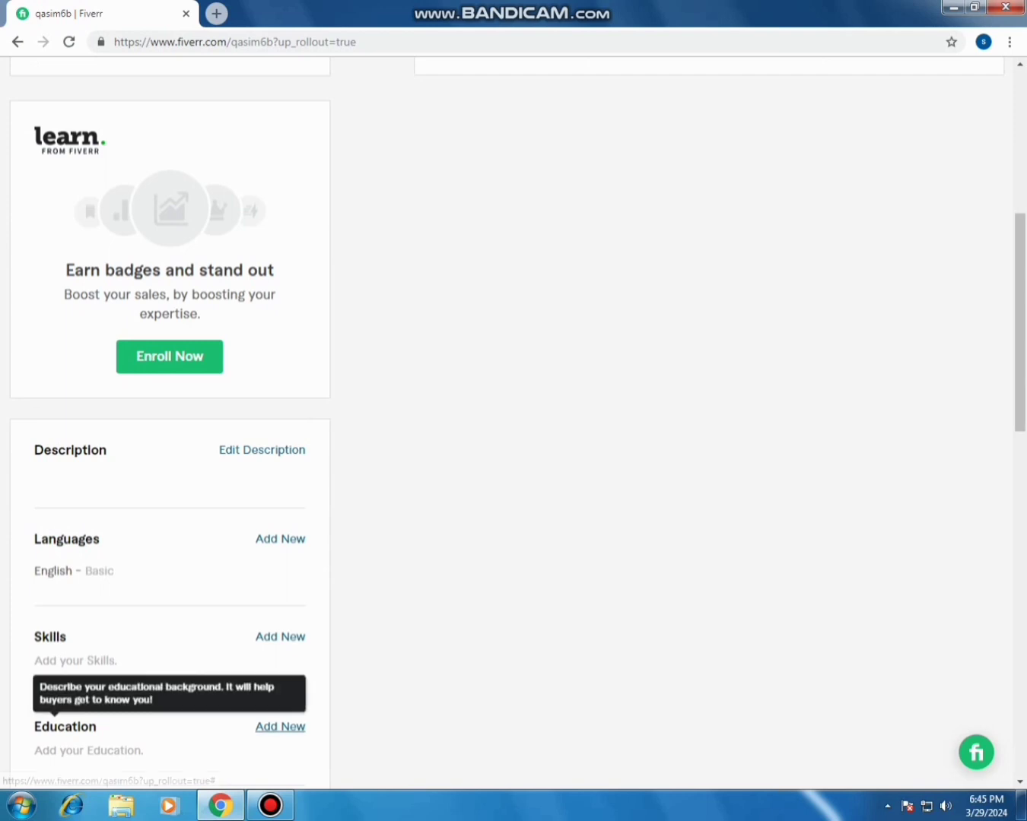
pyautogui.scroll(-2, 280, 685)
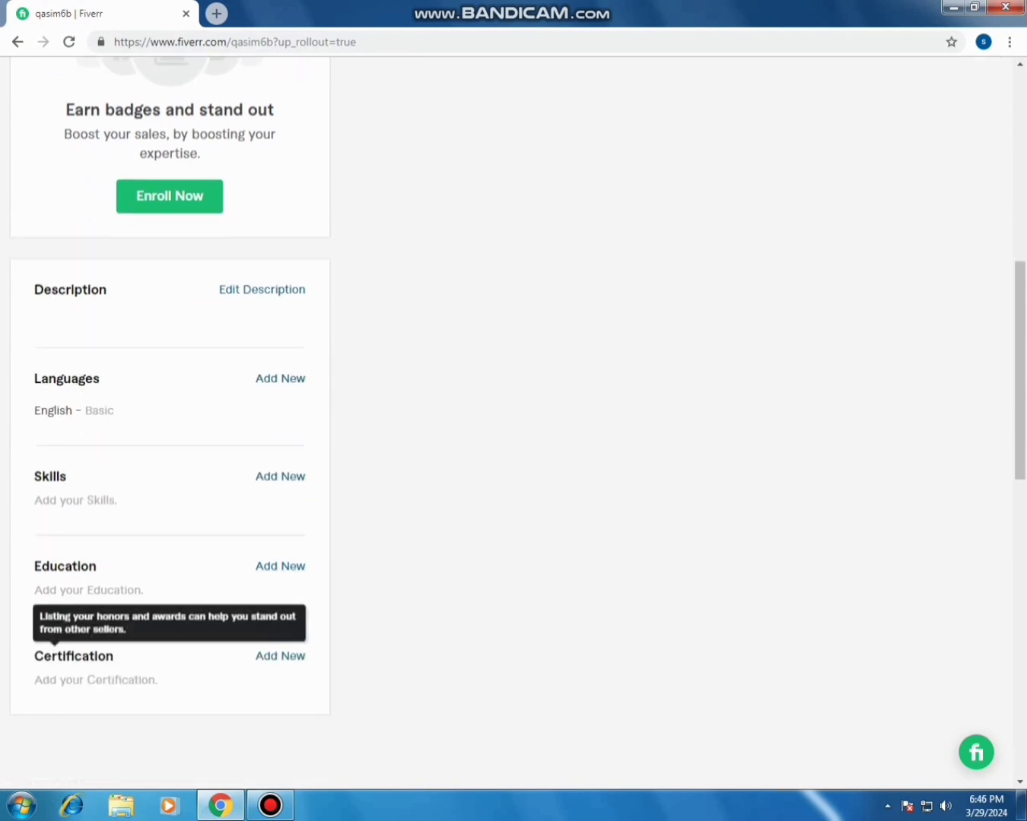
pyautogui.scroll(-2, 74, 655)
pyautogui.scroll(8, 513, 418)
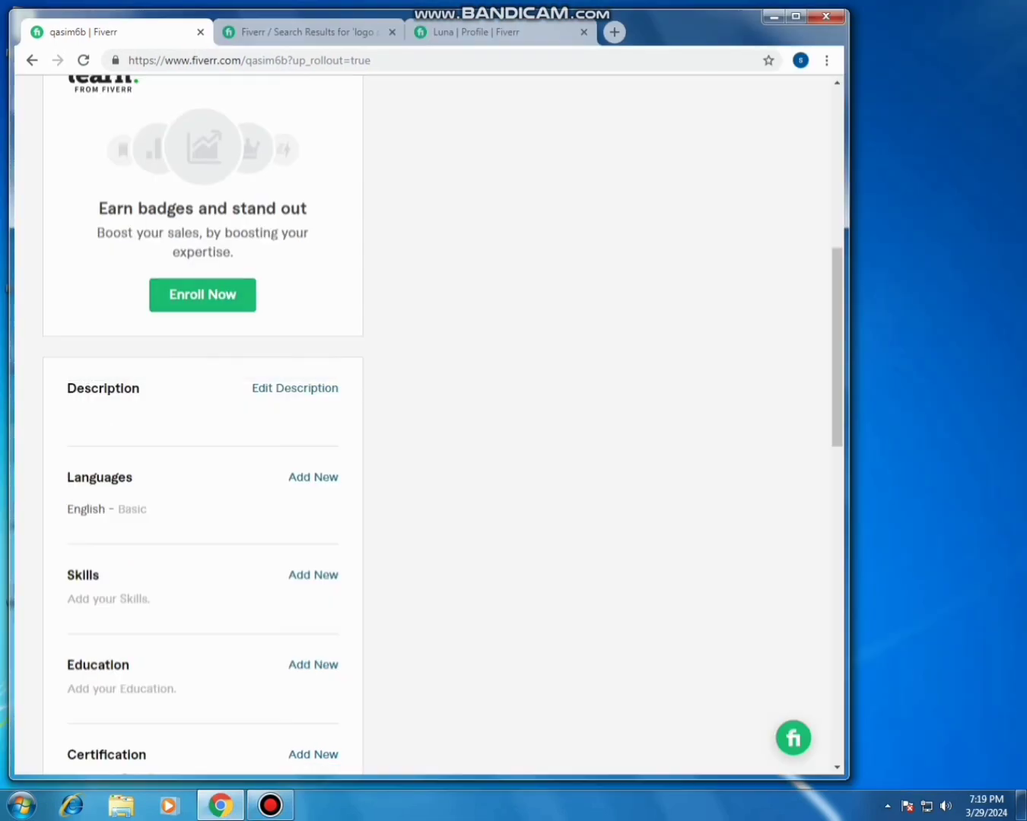
# Paste the copied introduction about expert level graphic/logo design services into the profile description and save it.
pyautogui.click(295, 389)
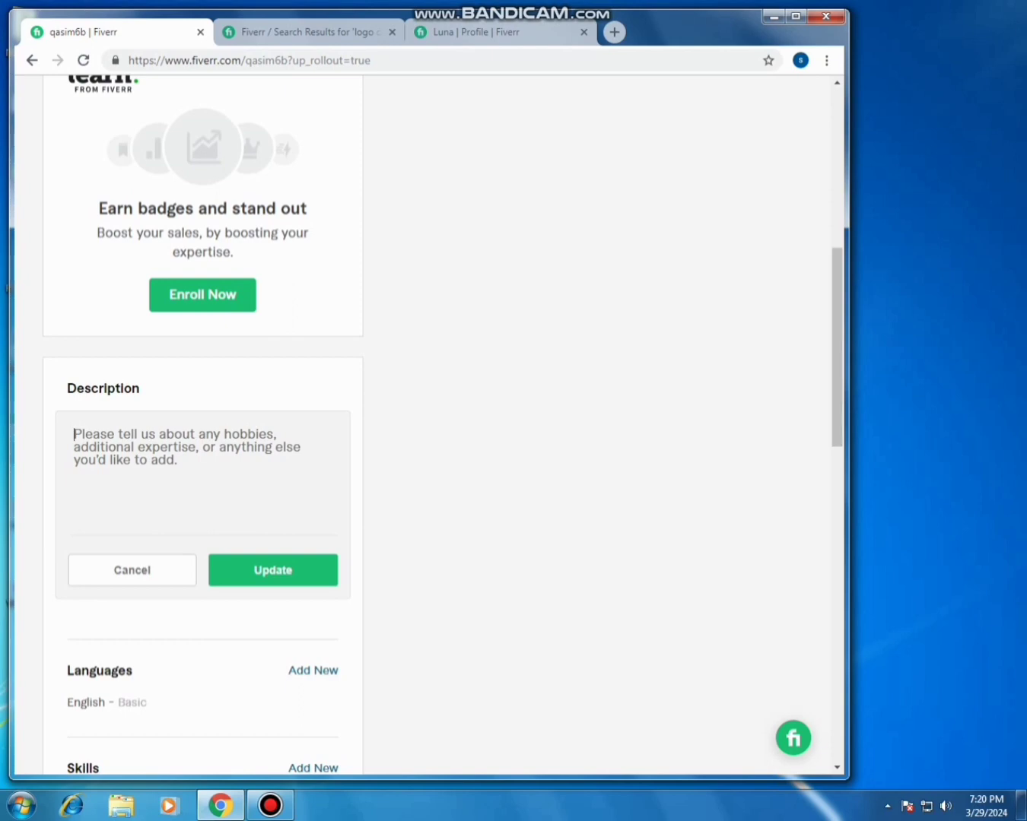
pyautogui.rightClick(74, 428)
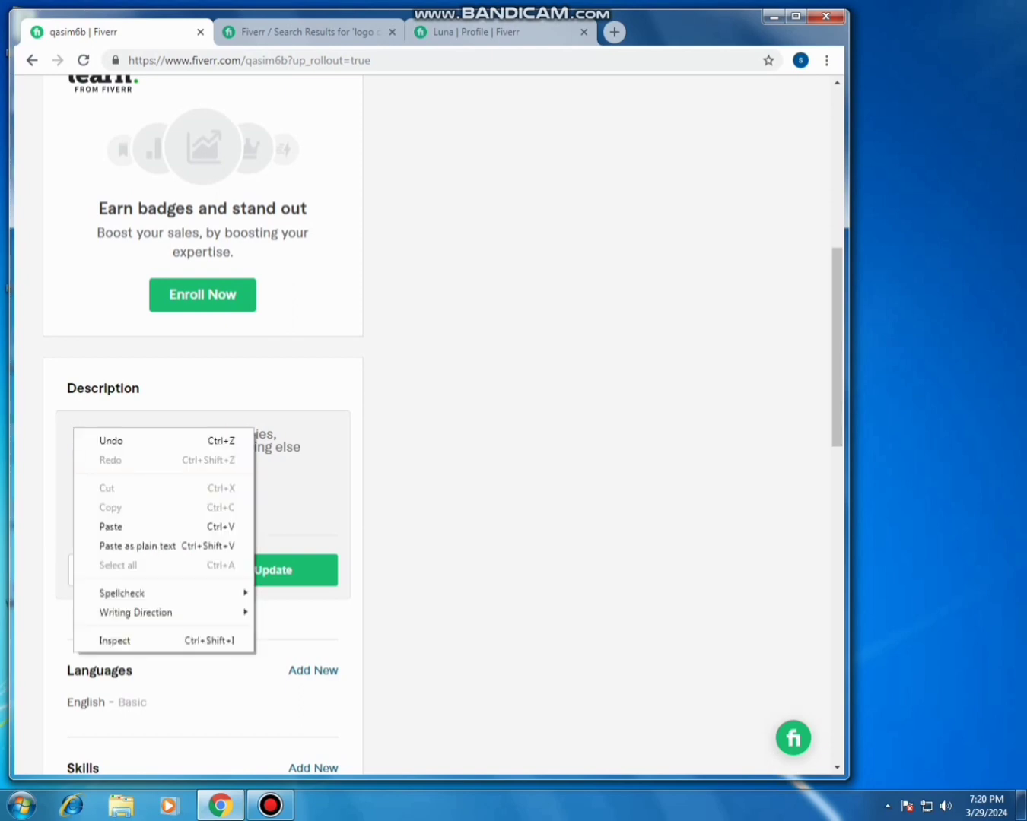
pyautogui.click(110, 525)
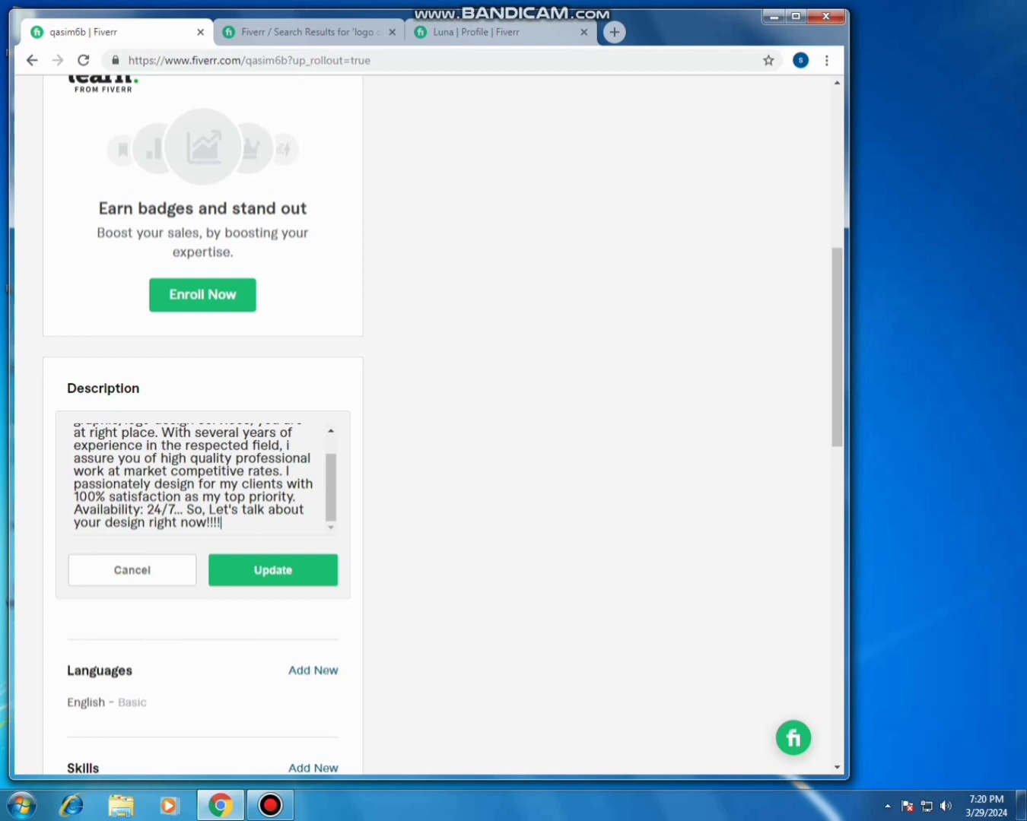
pyautogui.moveTo(330, 489)
pyautogui.mouseDown()
pyautogui.moveTo(330, 470)
pyautogui.moveTo(331, 488)
pyautogui.mouseUp()
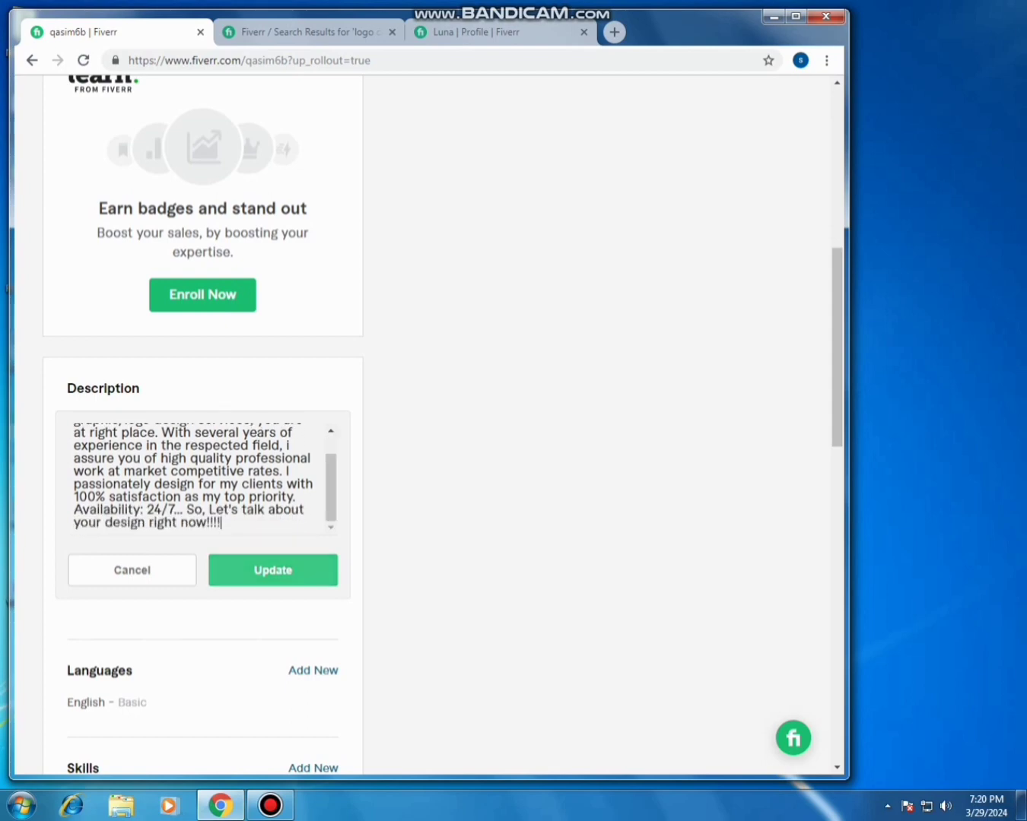
pyautogui.click(271, 570)
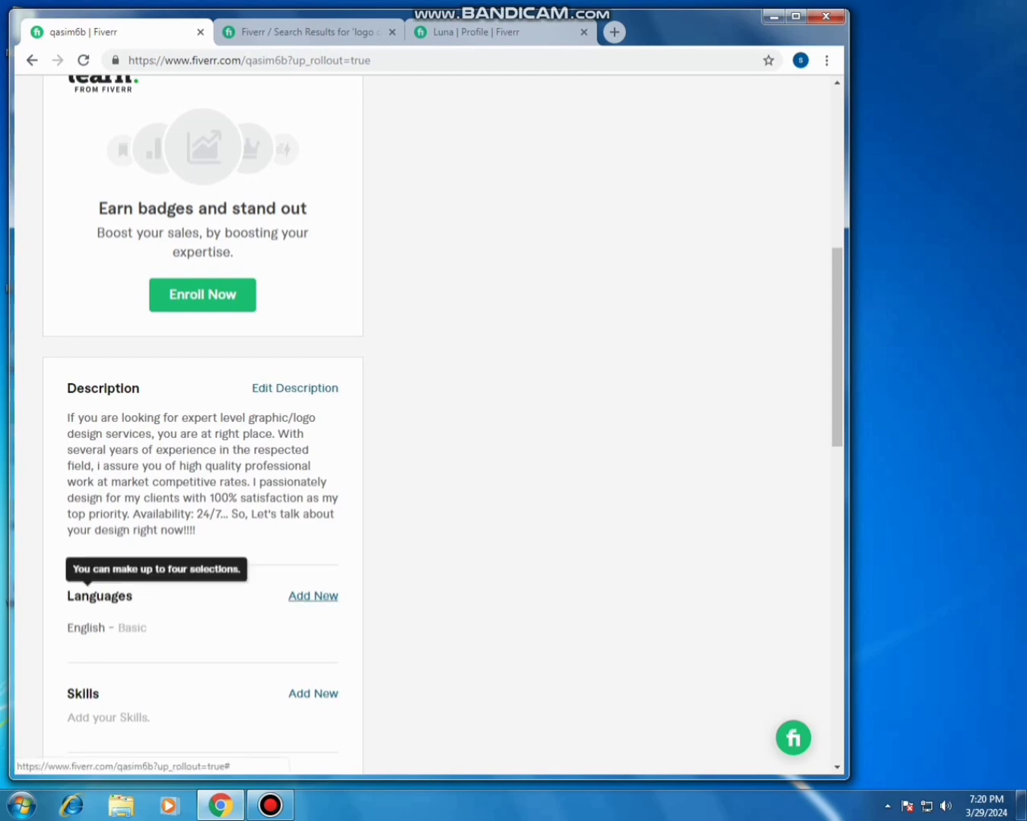
# Add English at the Fluent level to the profile's languages.
pyautogui.click(313, 596)
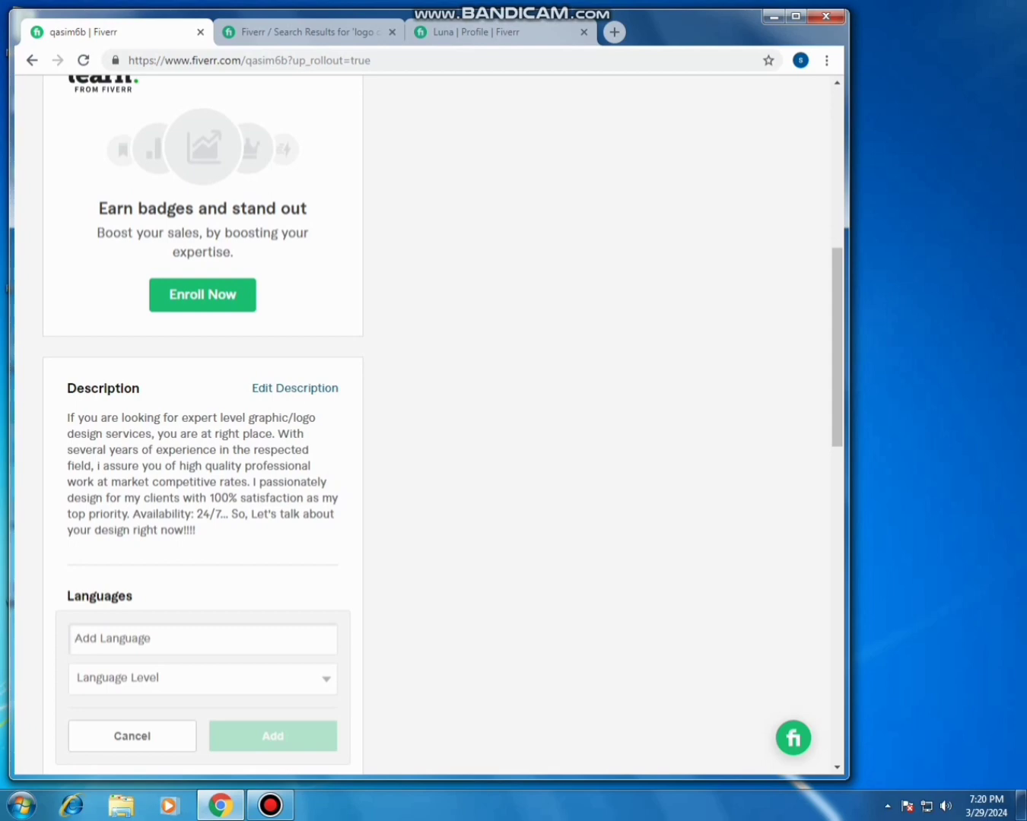
pyautogui.write('E')
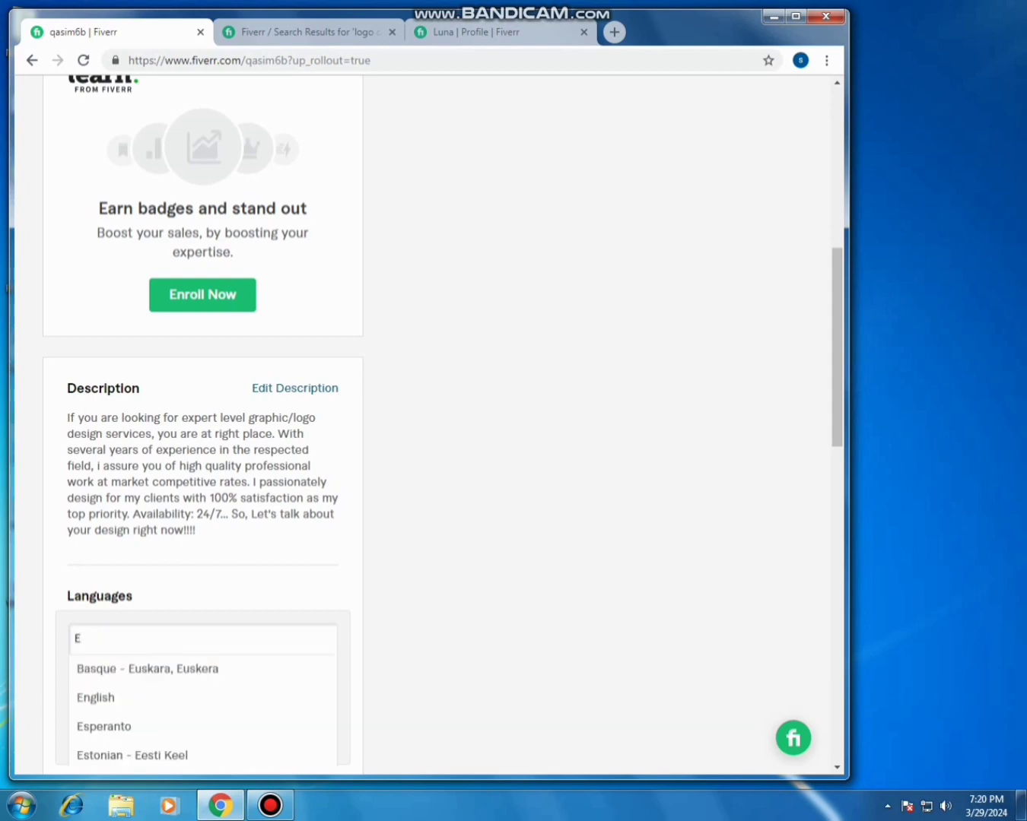
pyautogui.click(145, 698)
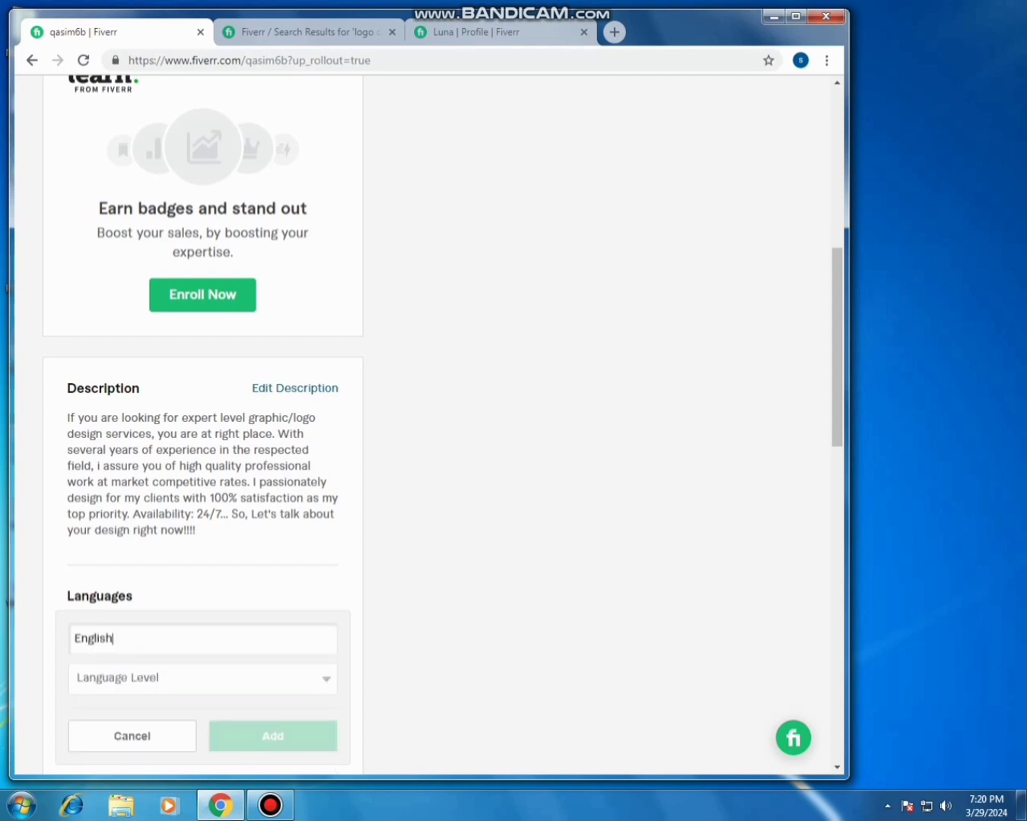
pyautogui.click(202, 679)
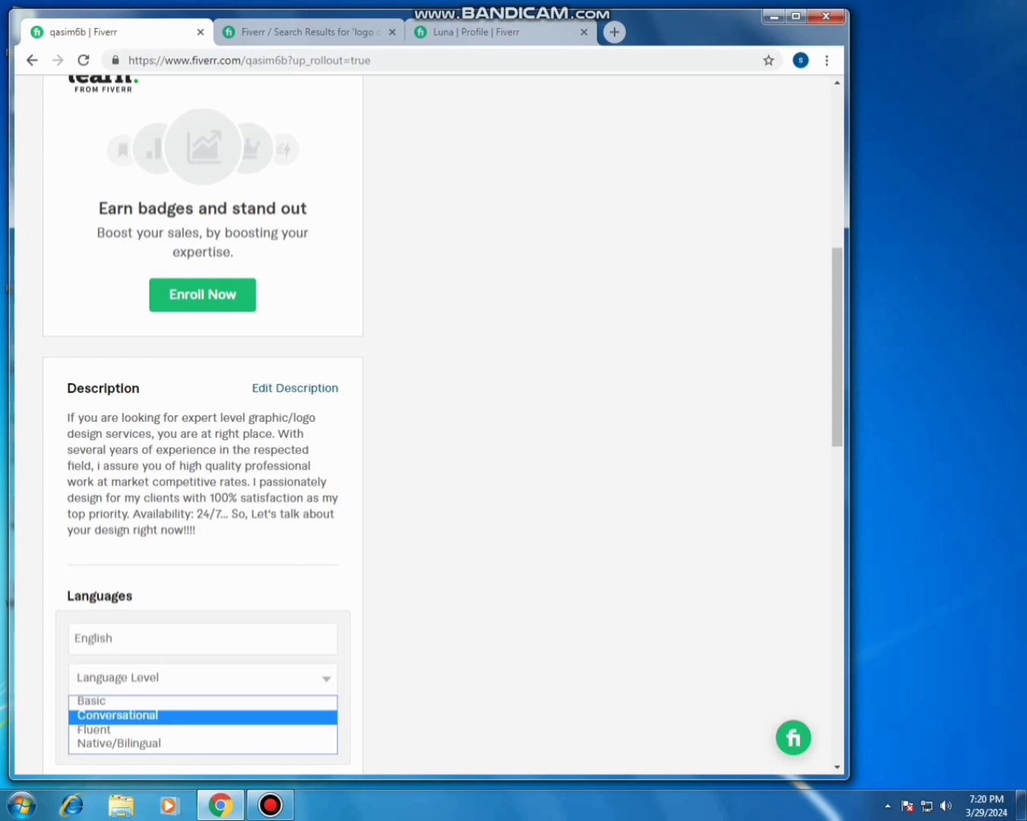
pyautogui.click(202, 730)
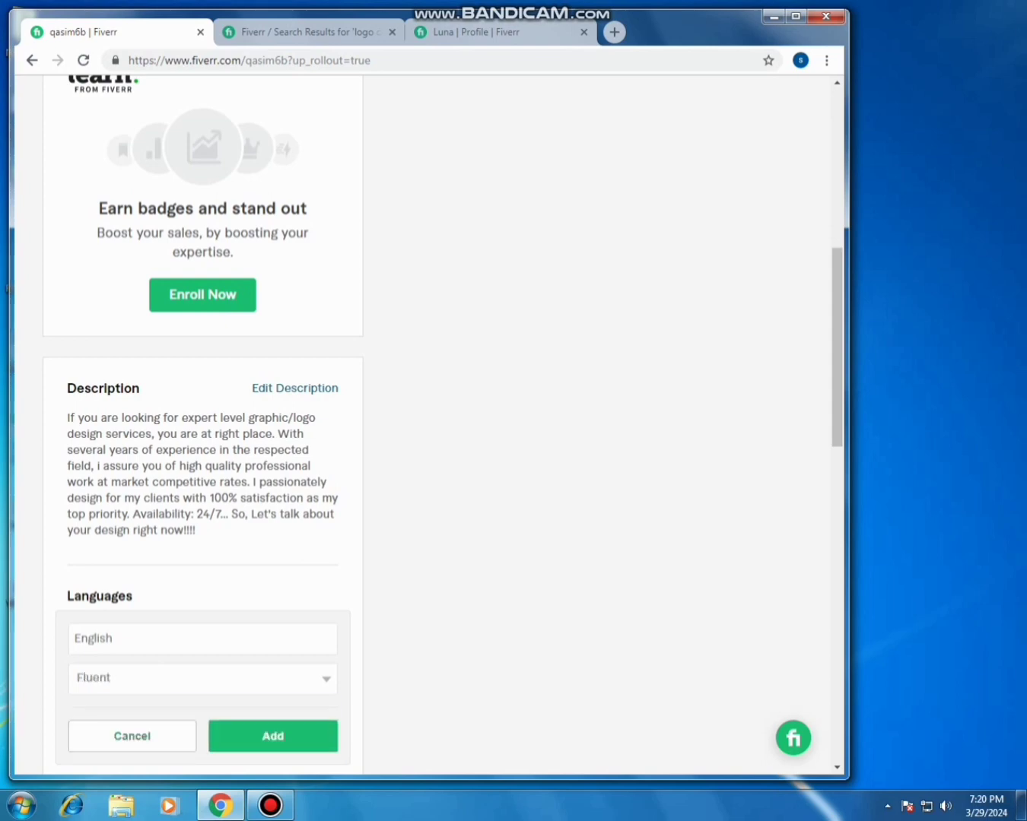
pyautogui.click(271, 736)
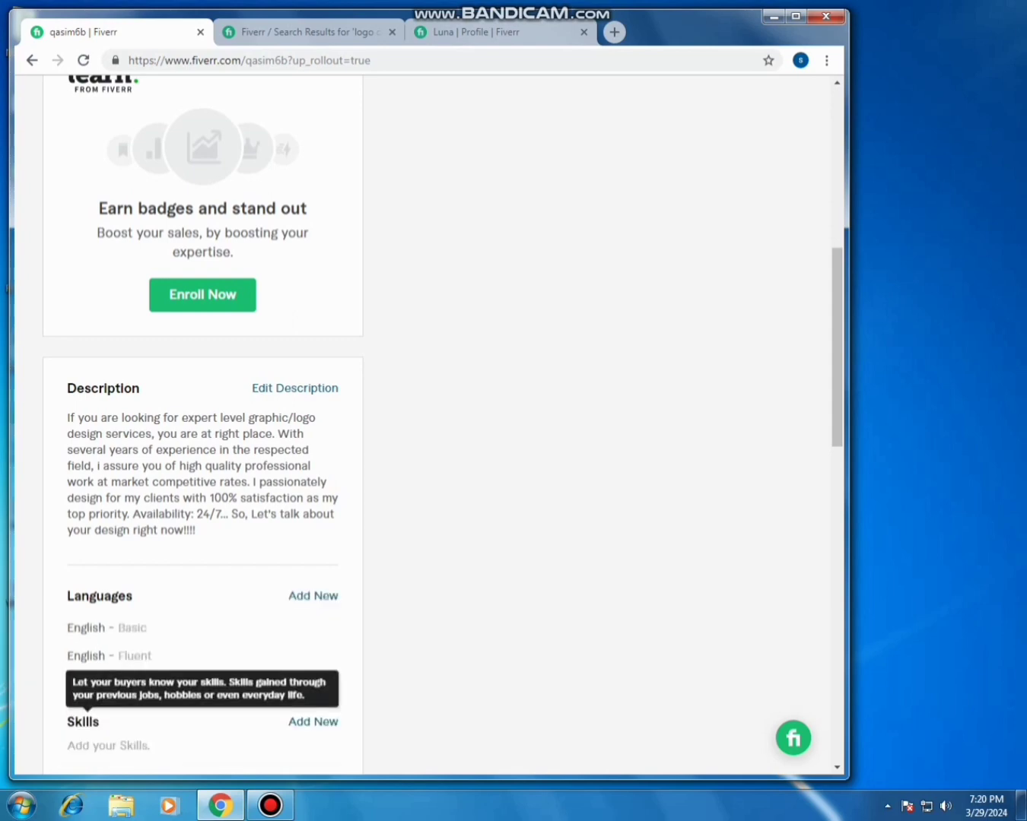
# Add the skill Signature logo design at the Intermediate level to the profile, dismissing the Windows color scheme prompt.
pyautogui.scroll(-2, 202, 426)
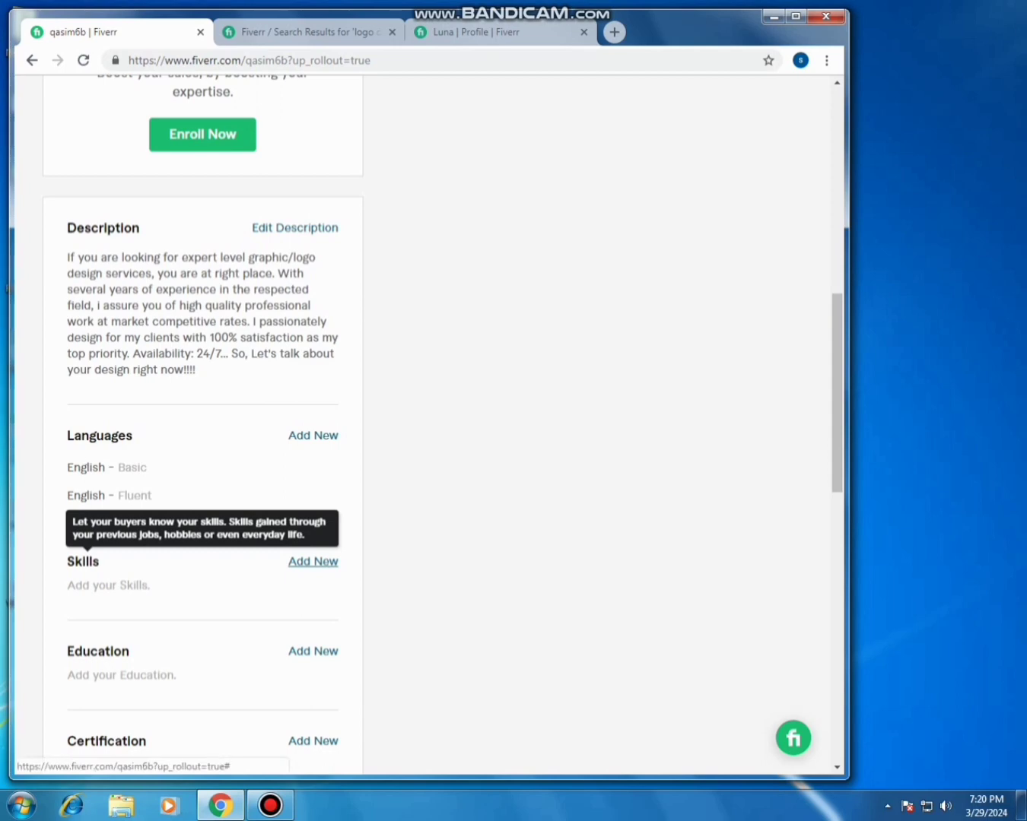
pyautogui.click(313, 562)
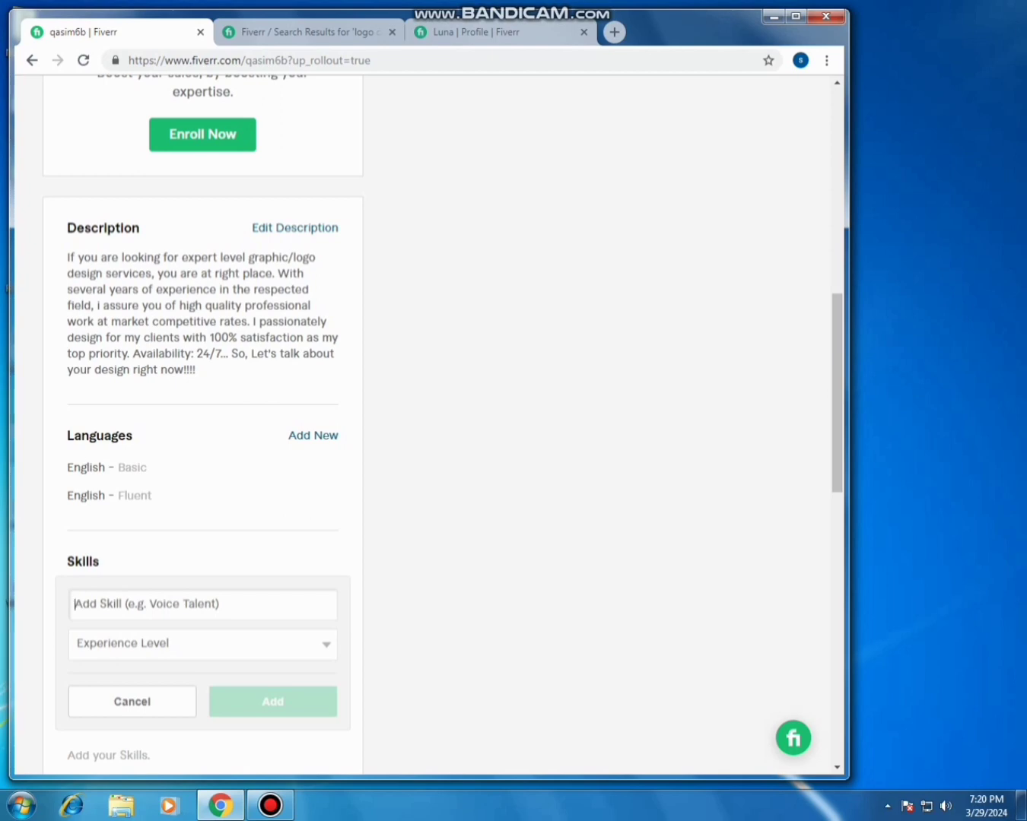
pyautogui.write('I')
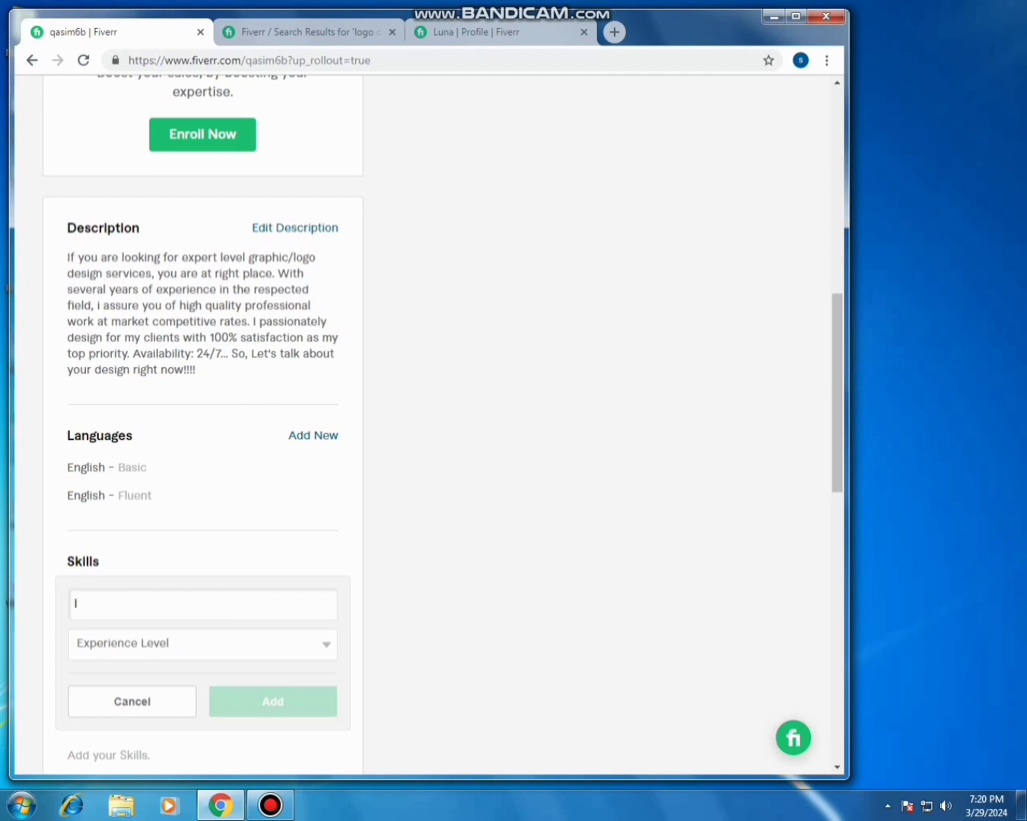
pyautogui.write('ogo')
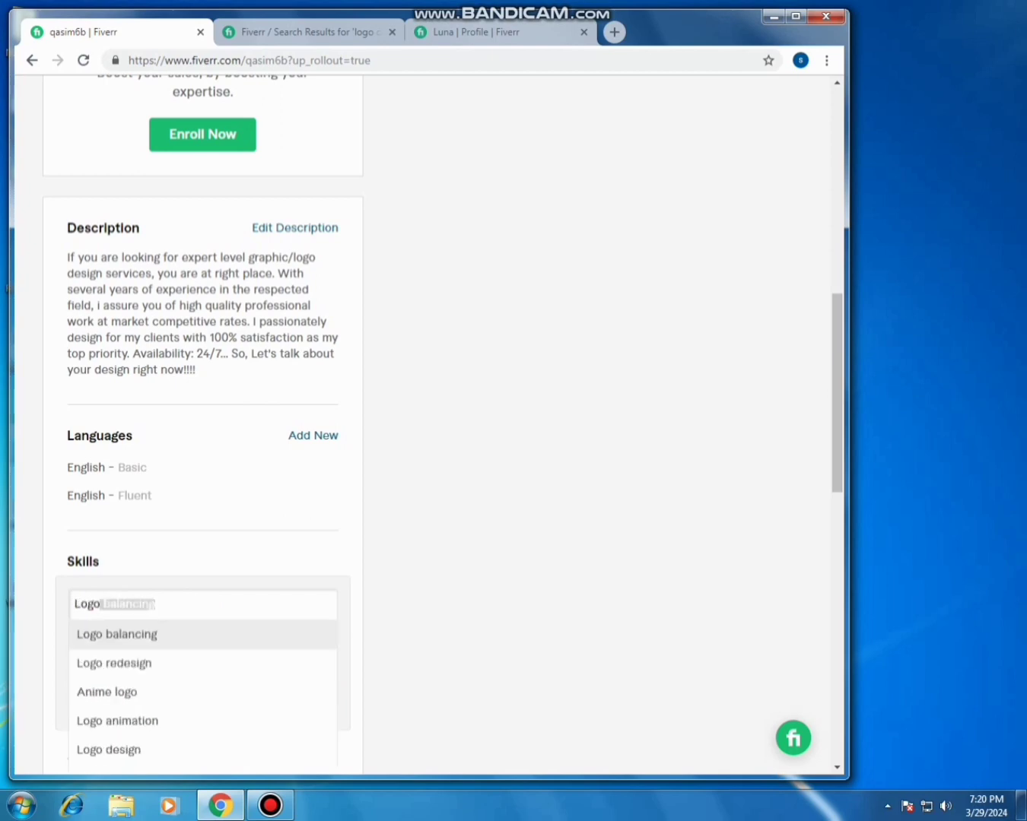
pyautogui.press('Down')
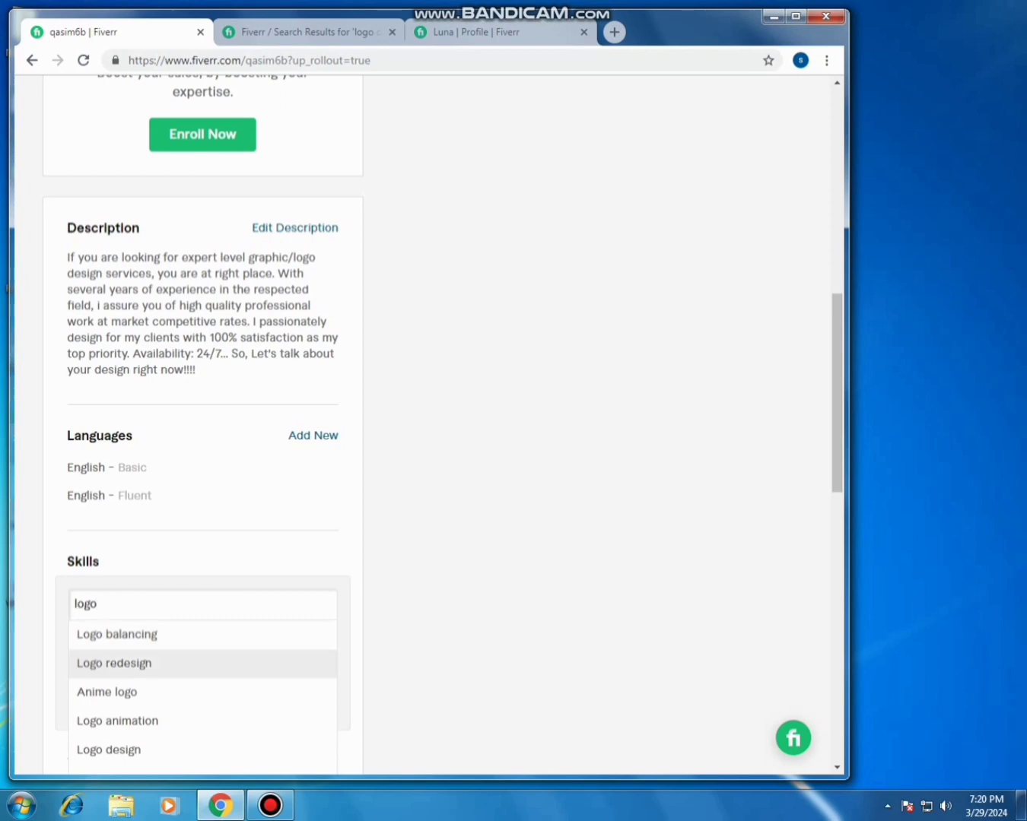
pyautogui.press('Return')
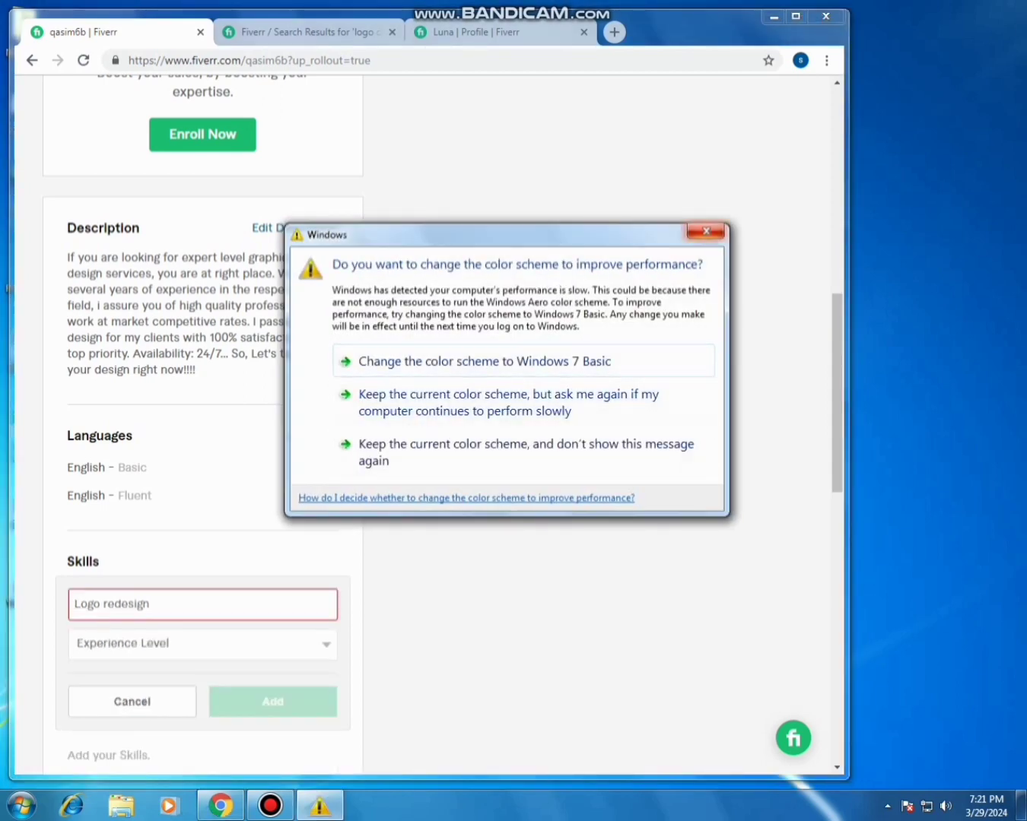
pyautogui.click(705, 232)
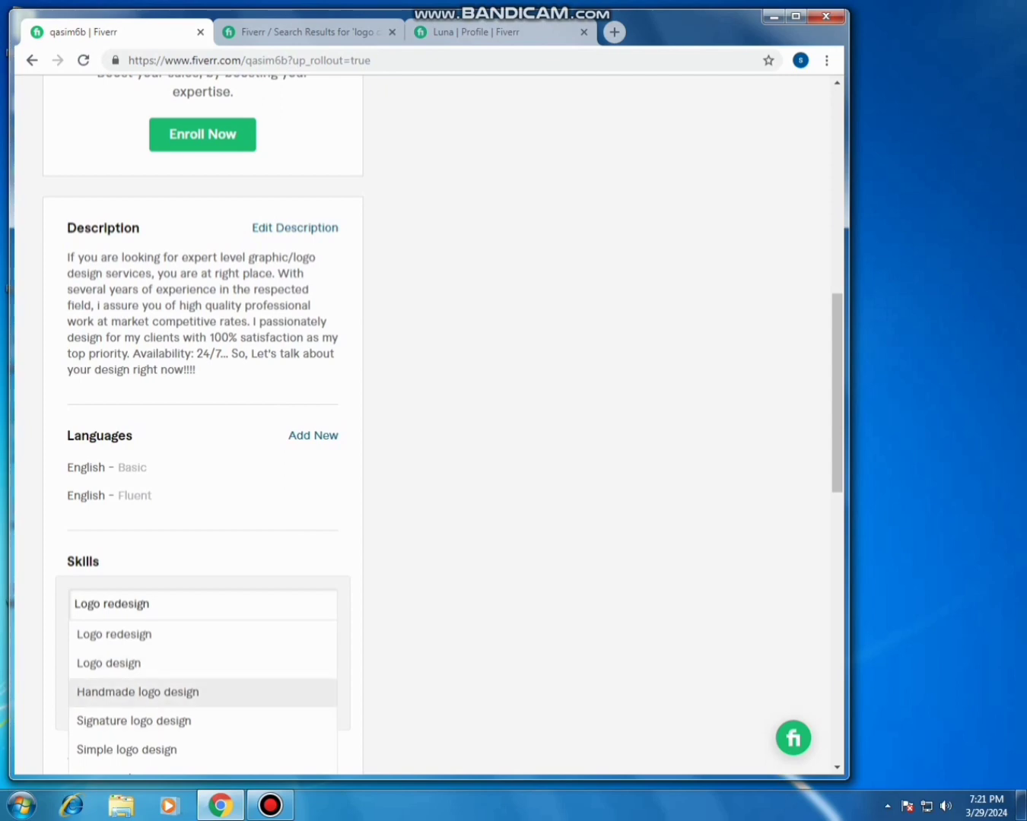
pyautogui.press('Return')
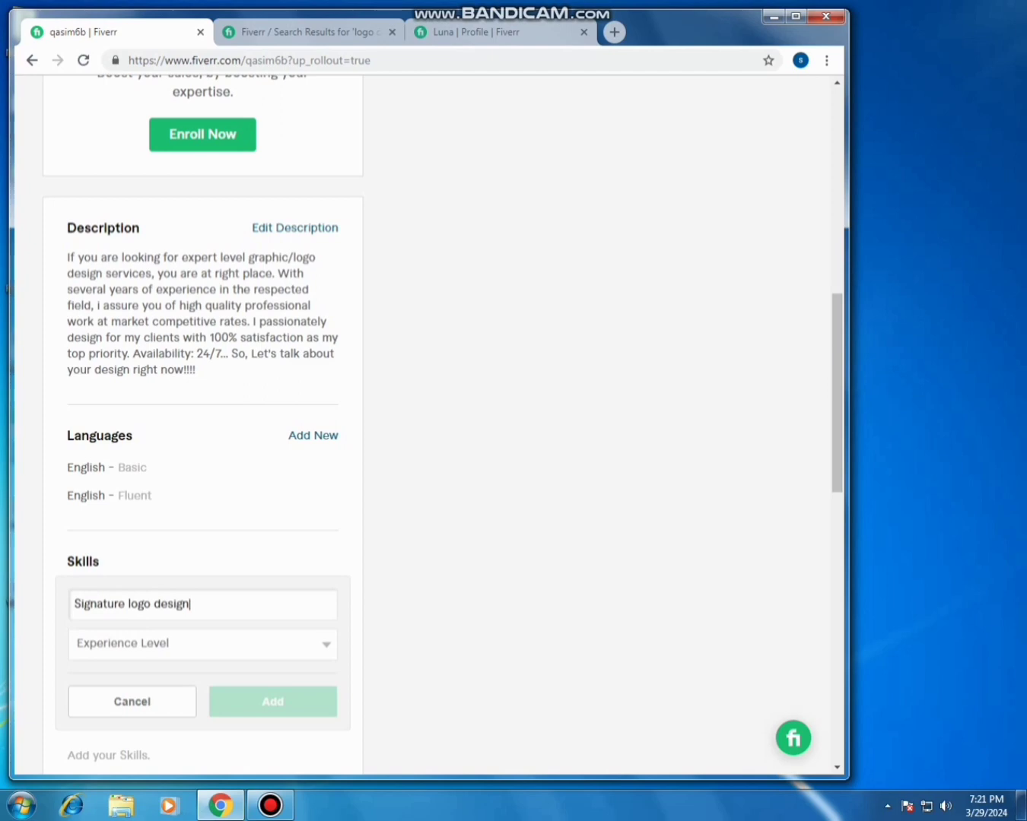
pyautogui.click(201, 644)
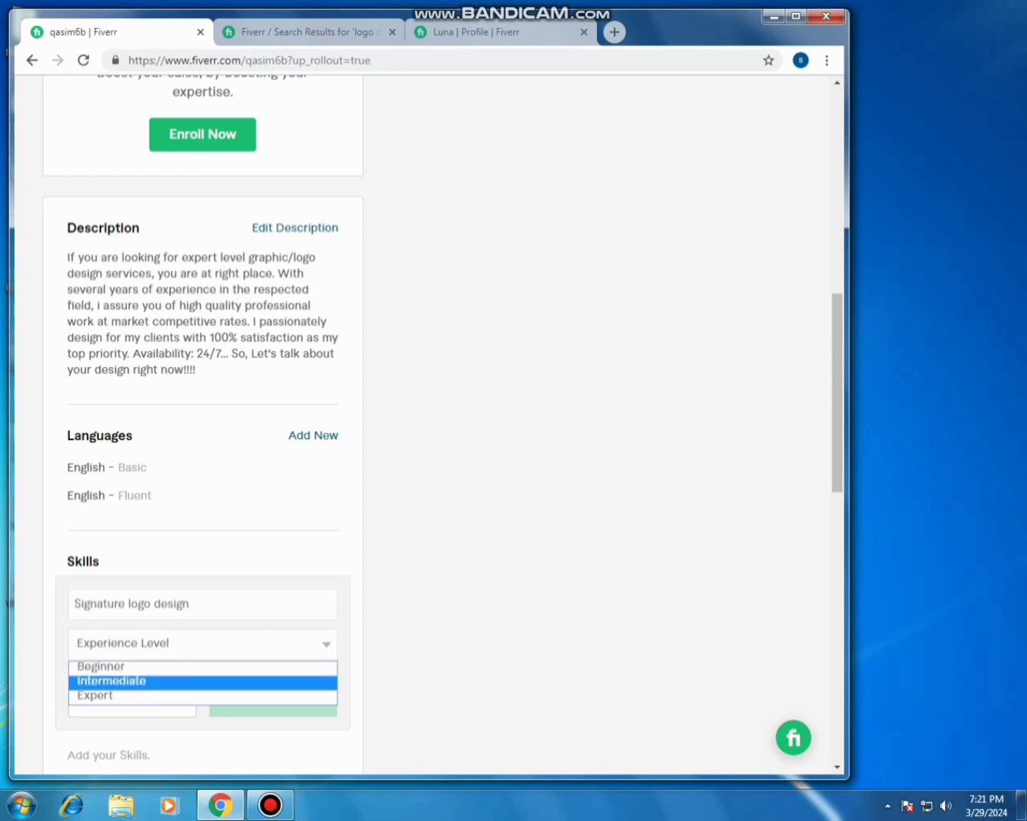
pyautogui.click(110, 682)
pyautogui.click(273, 699)
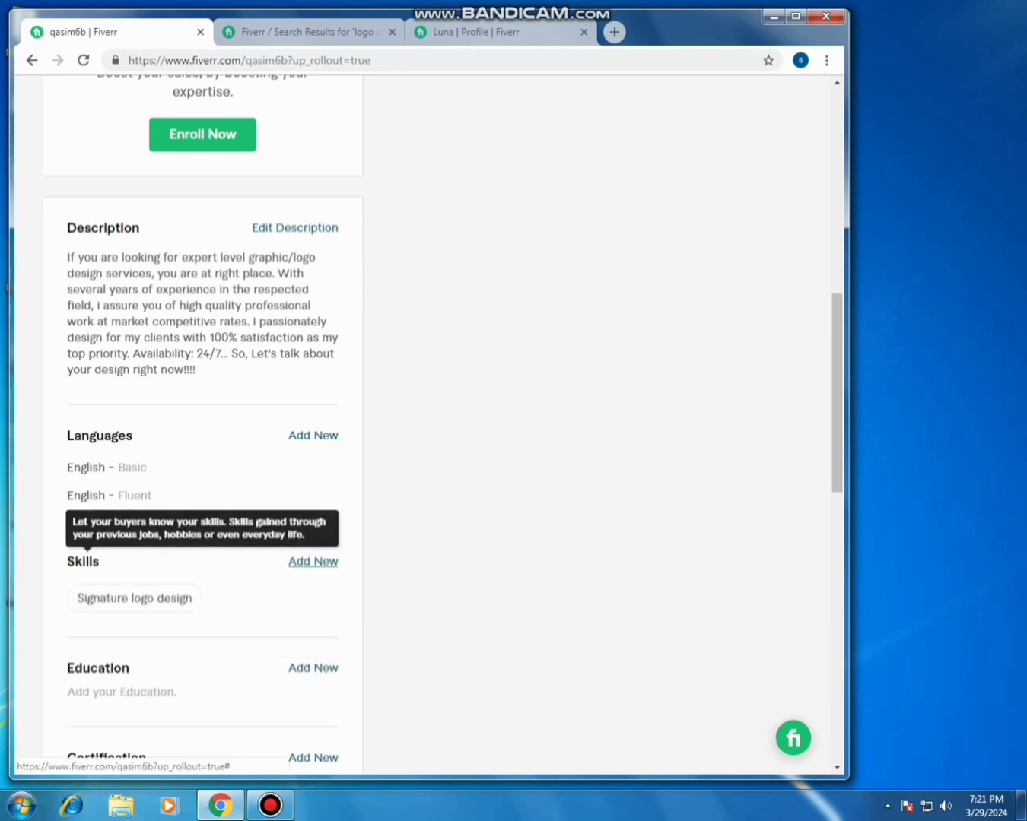
# Add the skill Graphs & charts at the Intermediate level to the profile's skills.
pyautogui.click(313, 562)
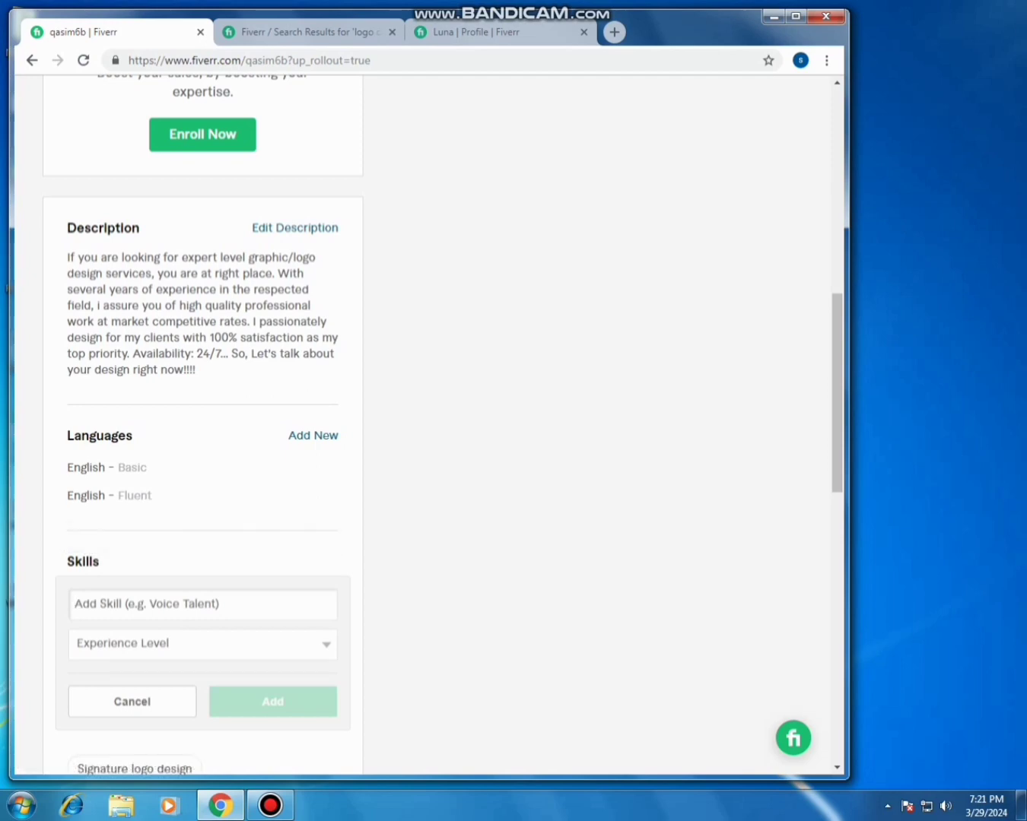
pyautogui.write('G')
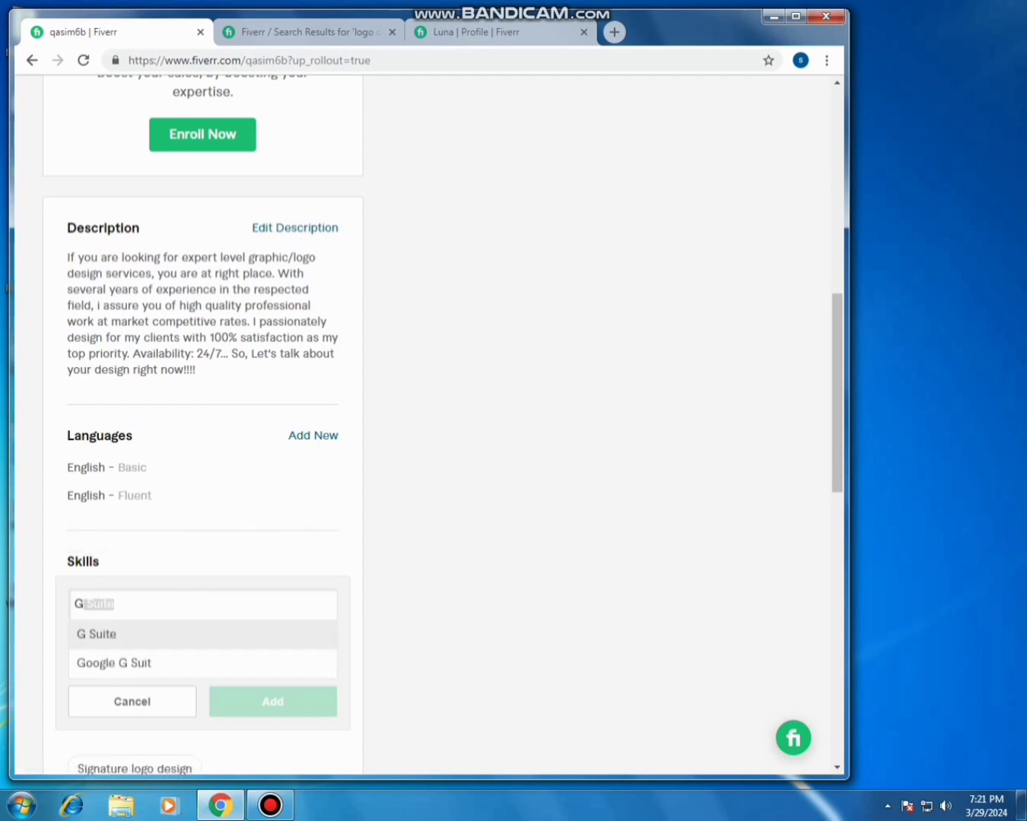
pyautogui.press('BackSpace')
pyautogui.press('BackSpace')
pyautogui.write('gr')
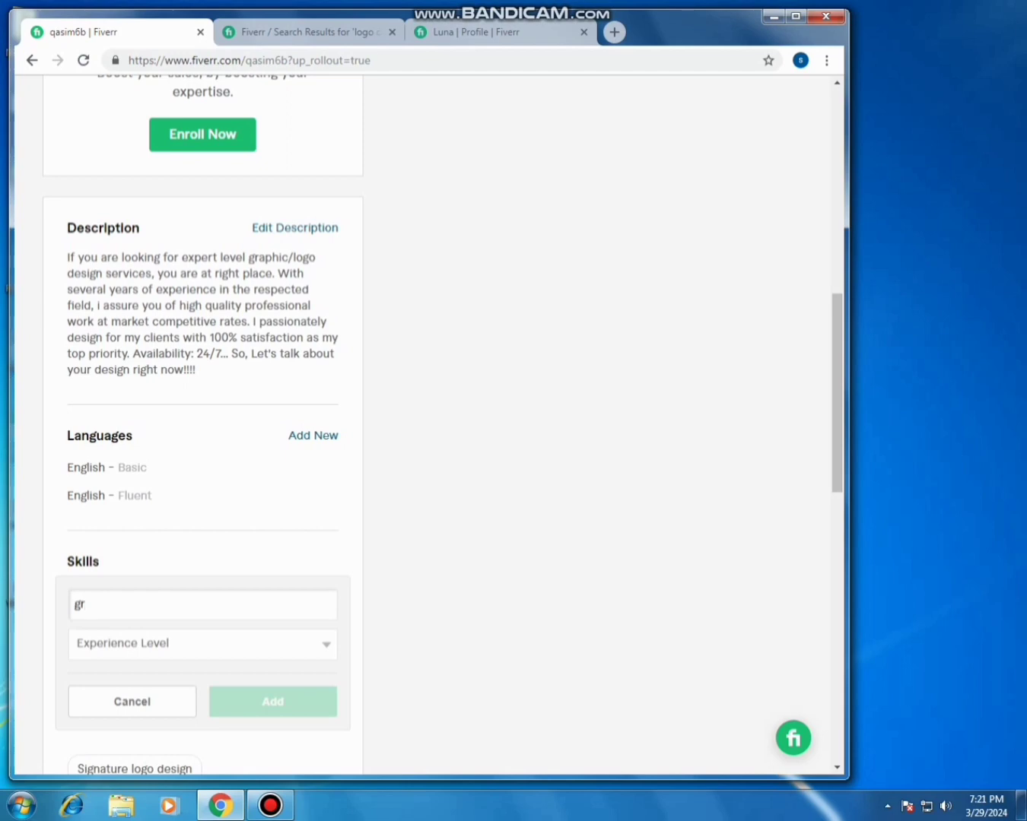
pyautogui.write('ap')
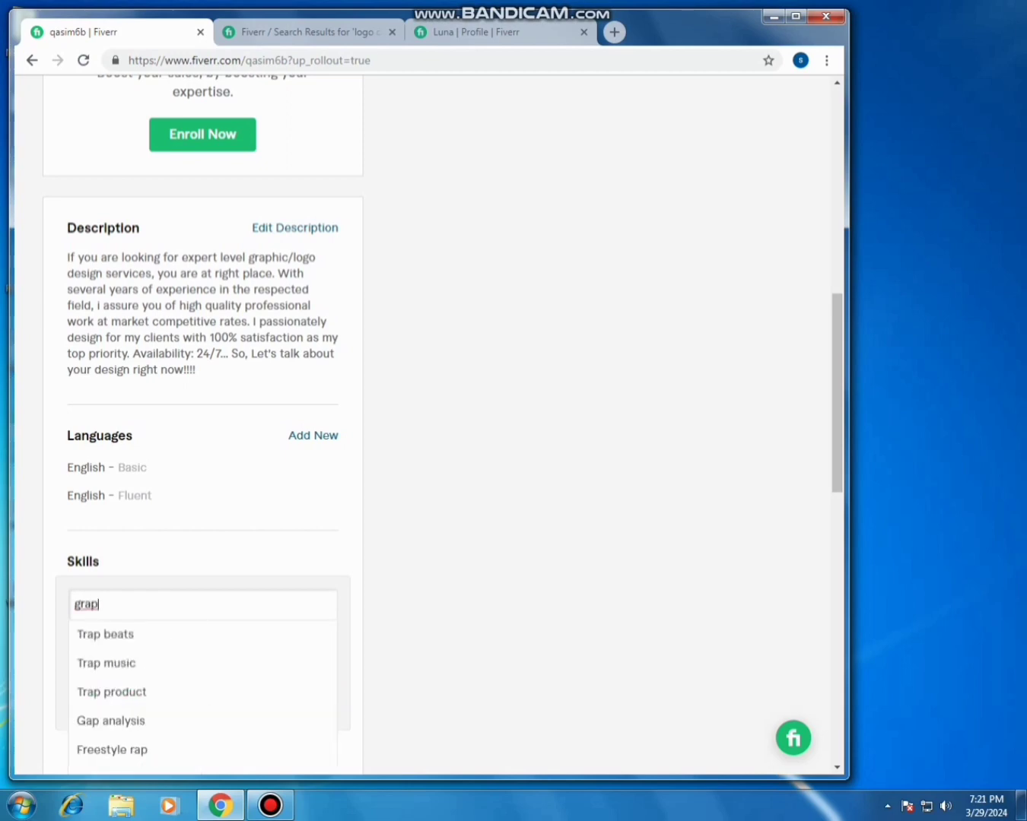
pyautogui.write('h')
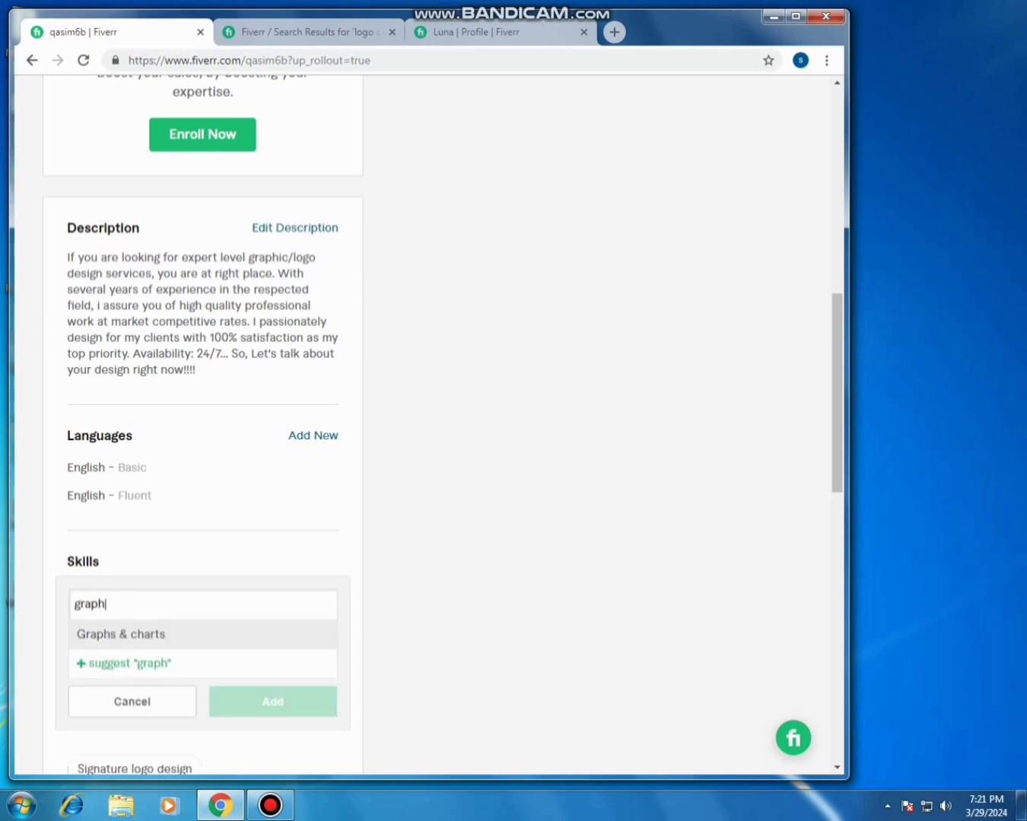
pyautogui.press('Return')
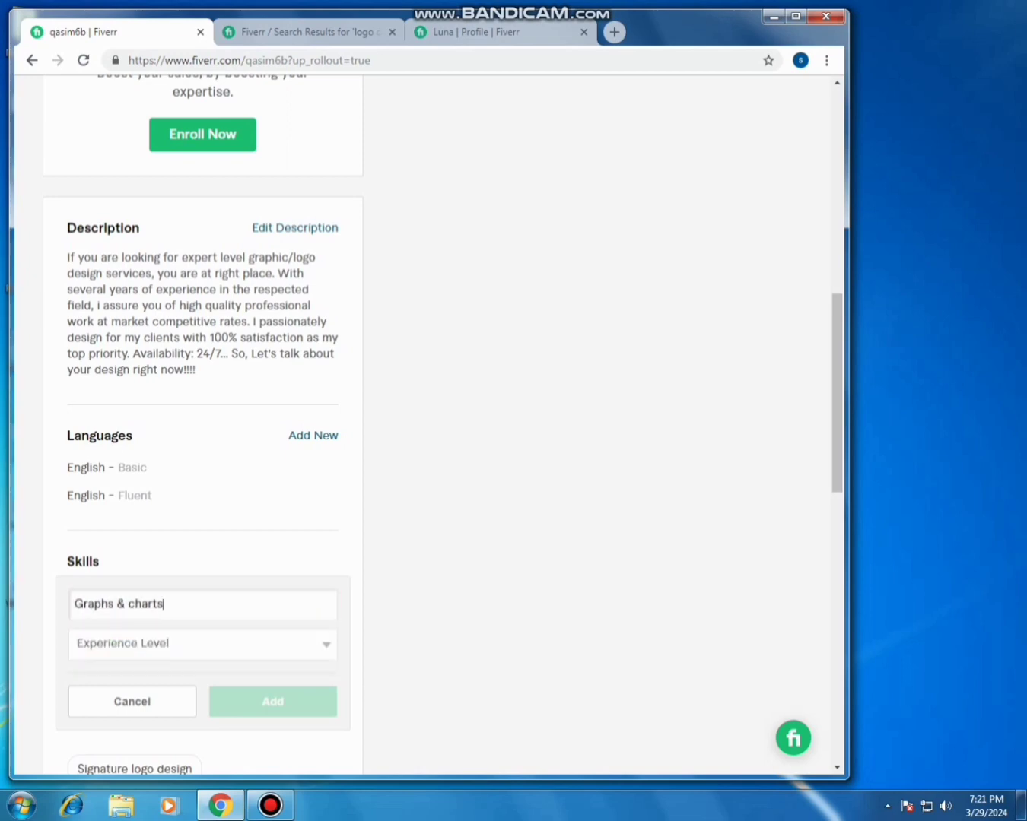
pyautogui.click(203, 644)
pyautogui.press('Return')
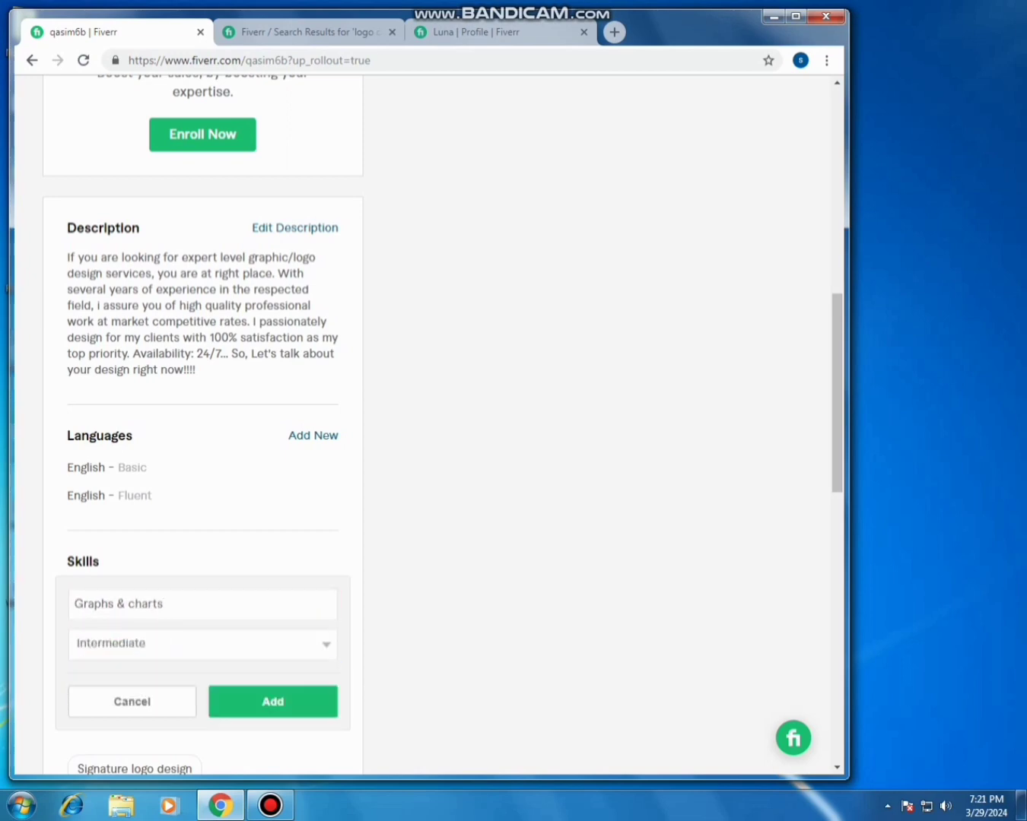
pyautogui.click(273, 702)
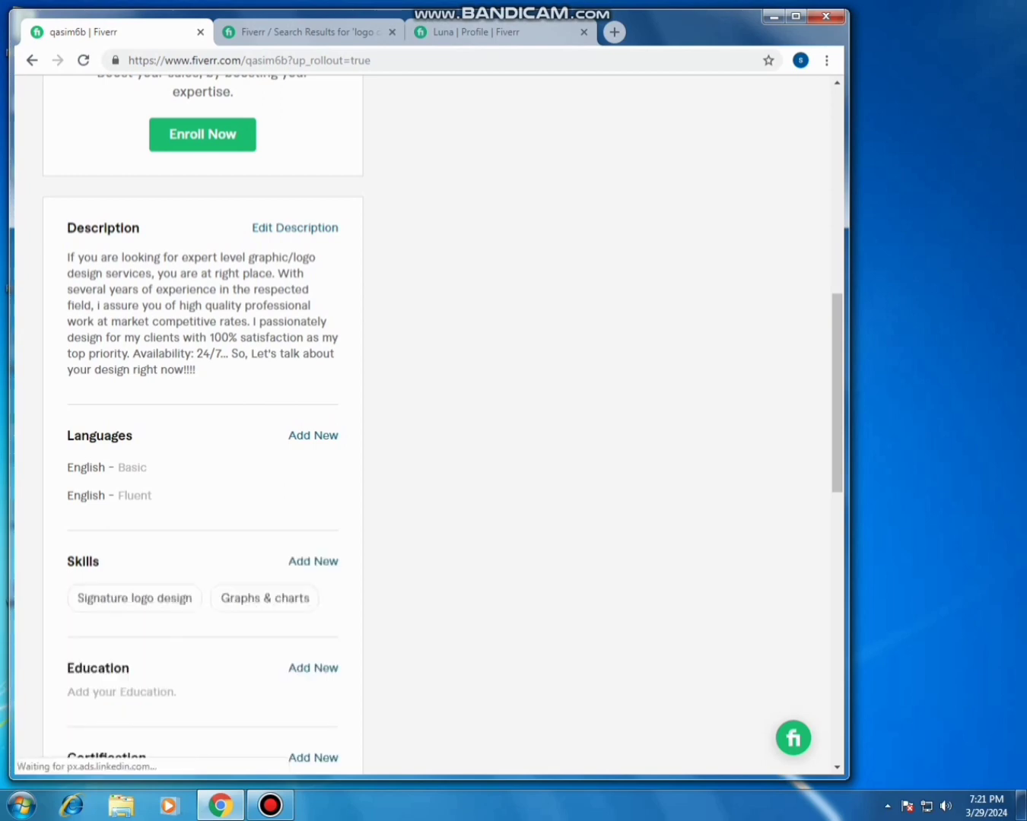
# Start a new education entry and set the country of the college/university to Pakistan.
pyautogui.scroll(-1, 201, 419)
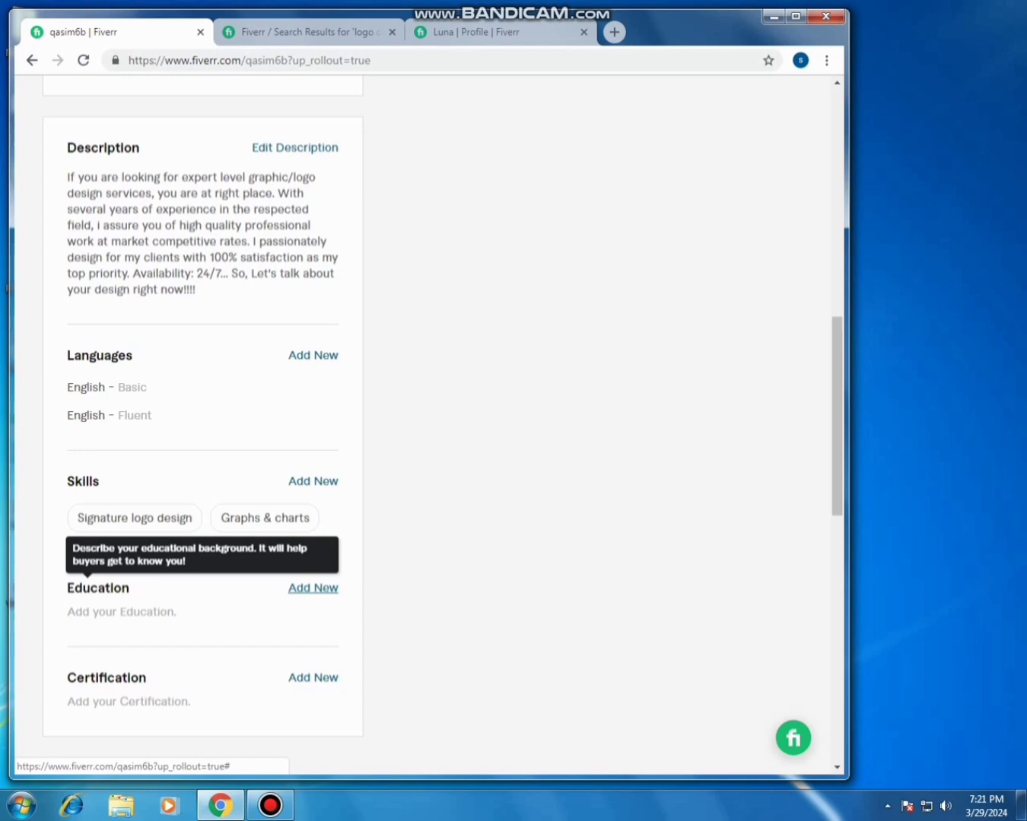
pyautogui.click(313, 588)
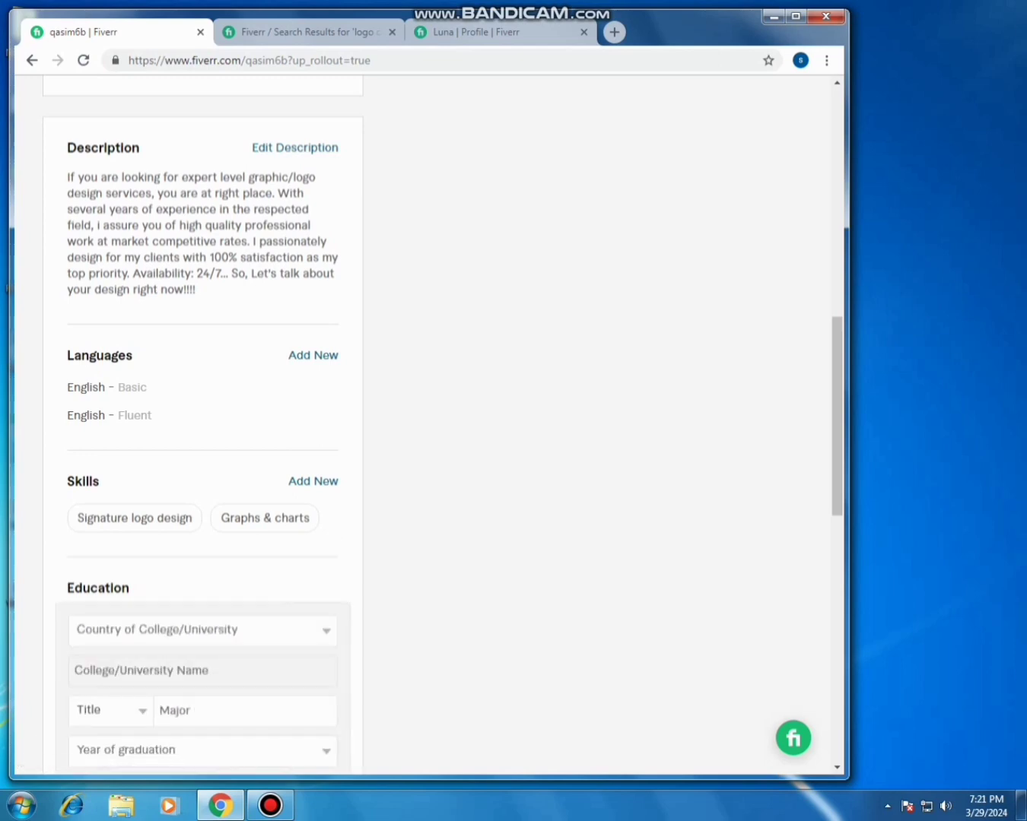
pyautogui.click(228, 631)
pyautogui.scroll(-20, 202, 532)
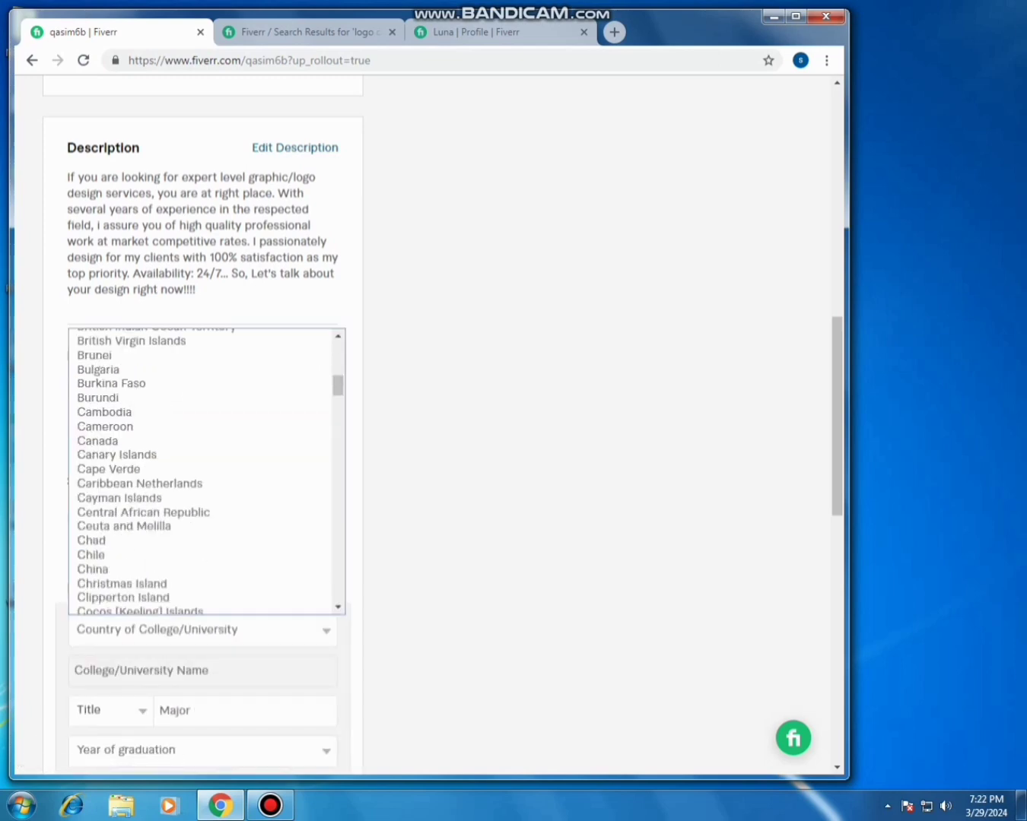
pyautogui.scroll(-7, 201, 535)
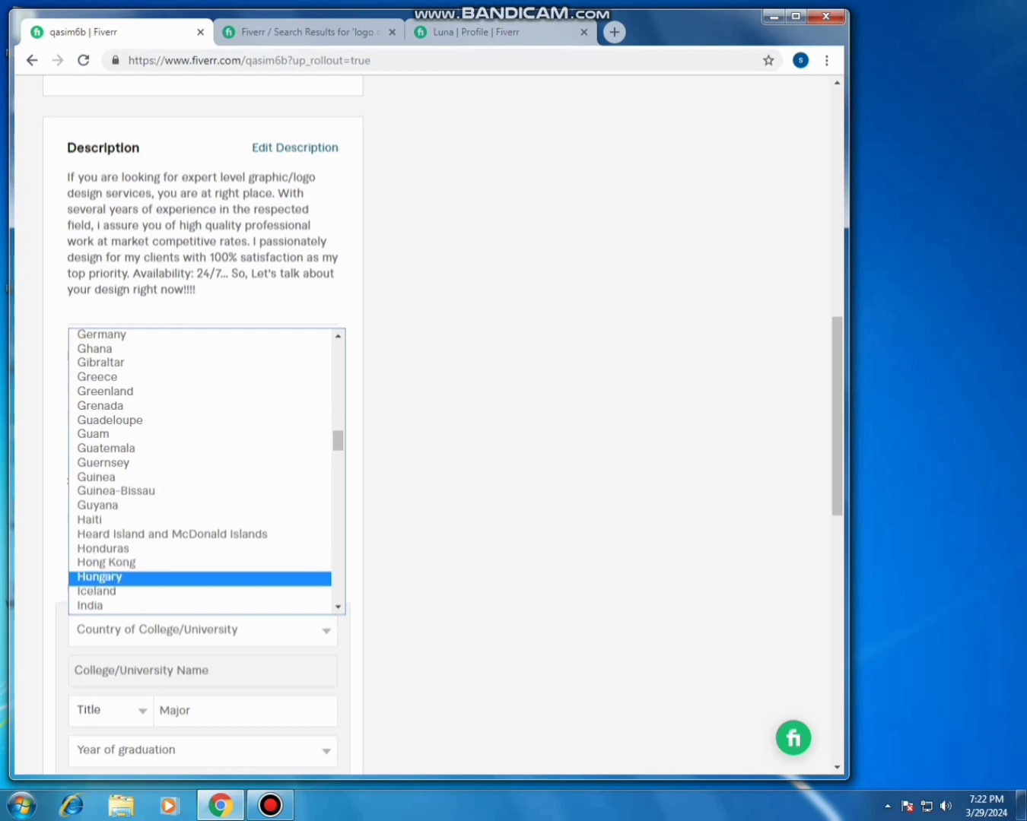
pyautogui.scroll(-4, 201, 472)
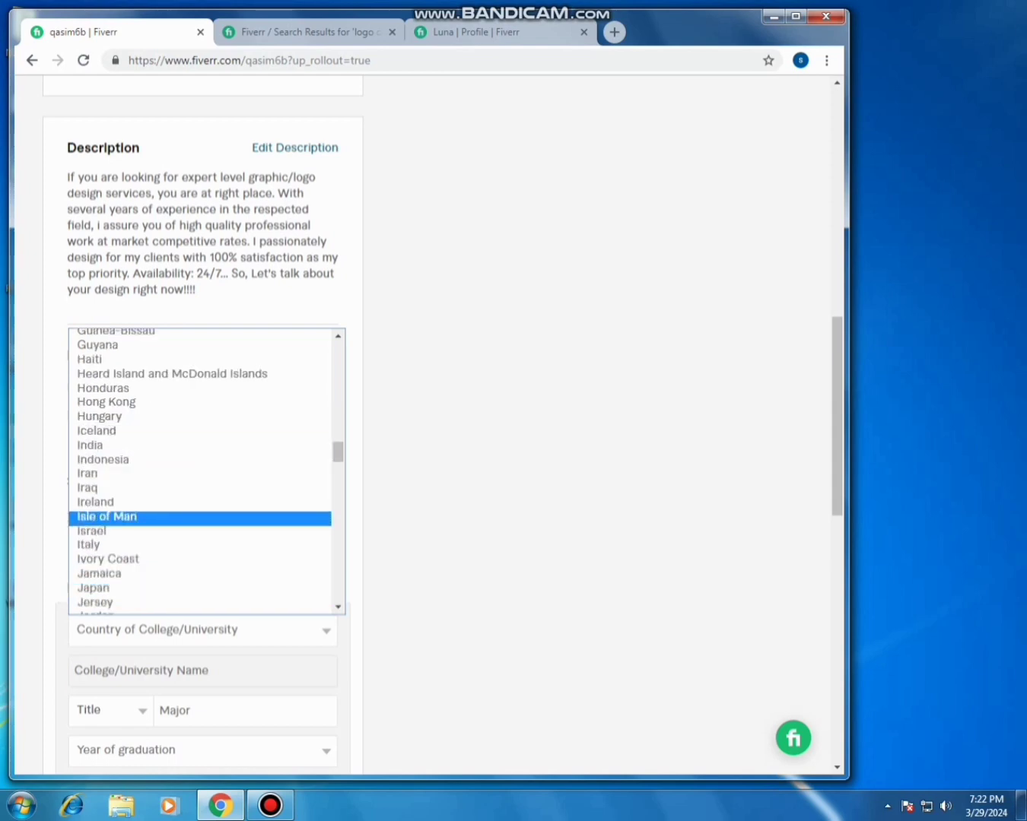
pyautogui.scroll(-8, 153, 426)
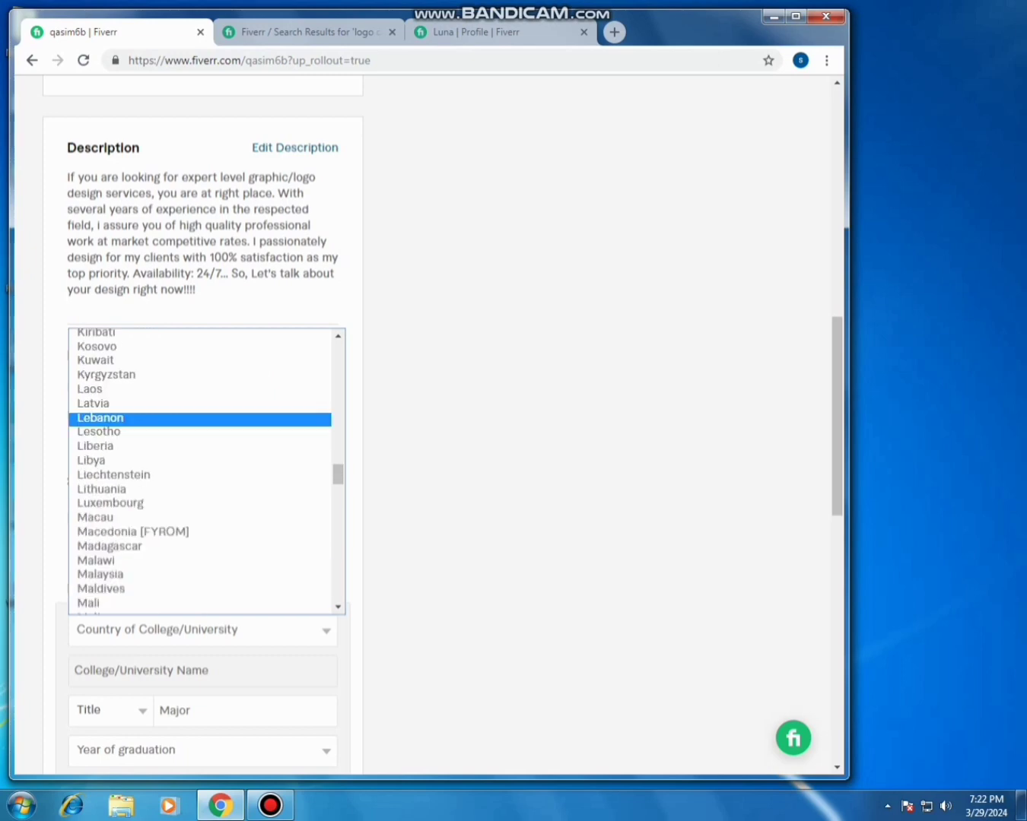
pyautogui.scroll(-15, 202, 472)
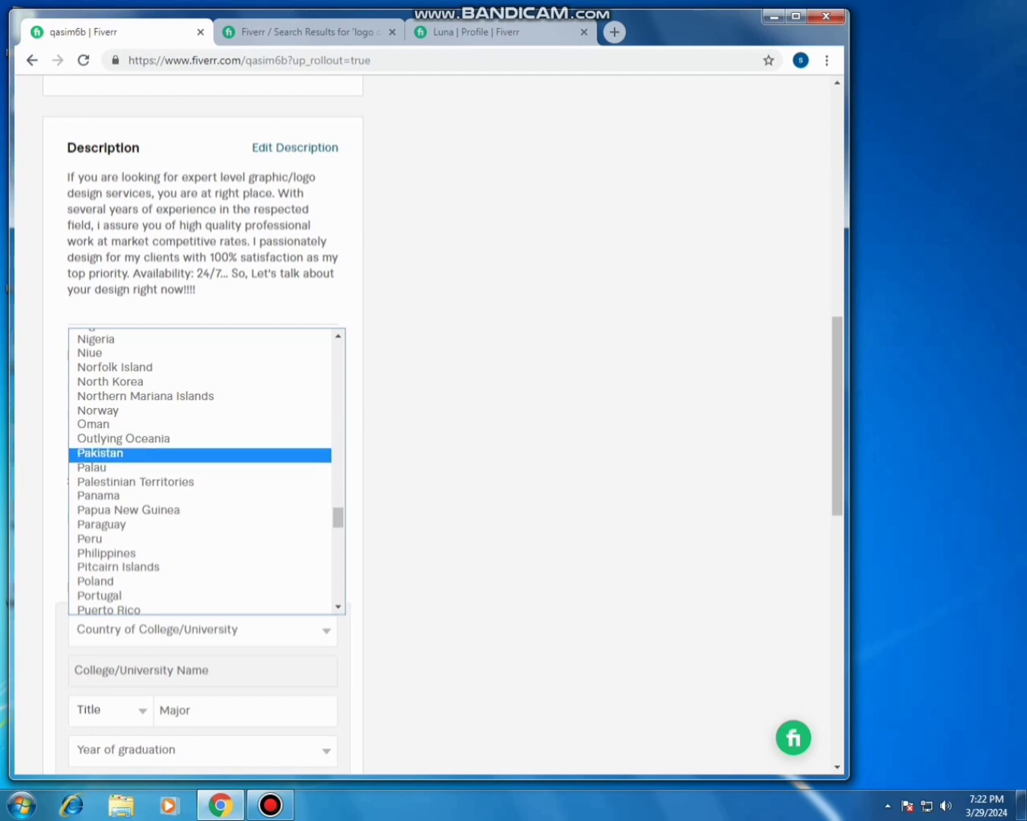
pyautogui.click(198, 455)
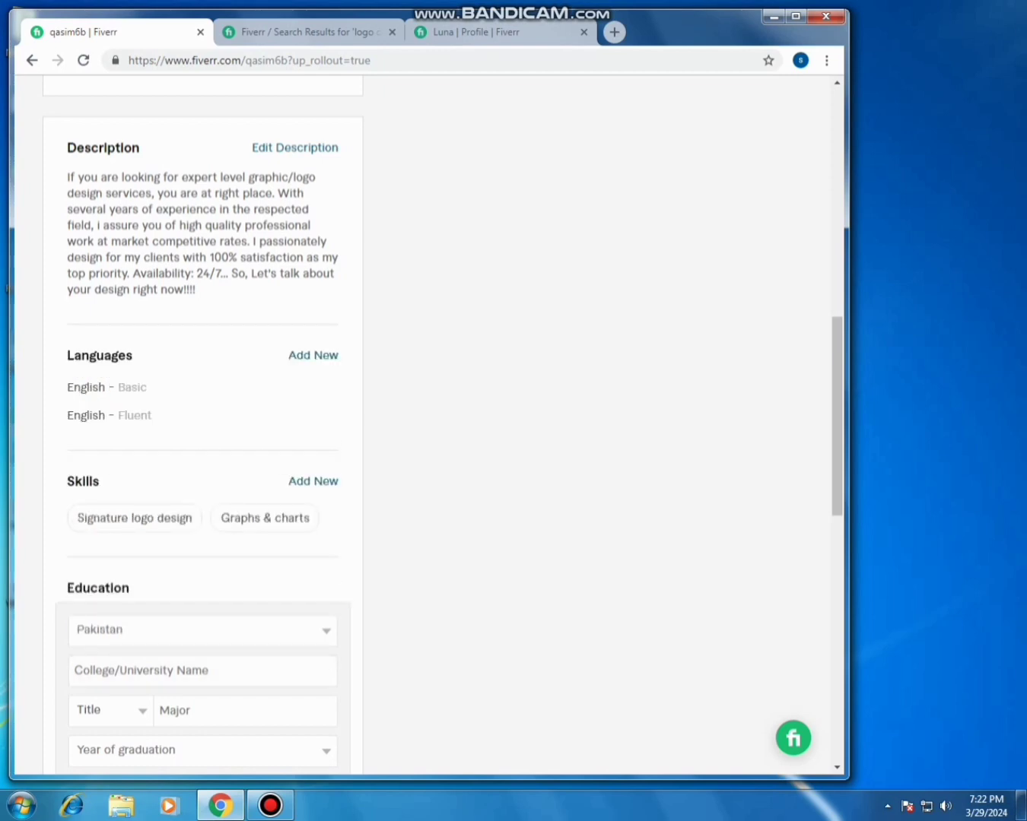
# Set the college/university name of the education entry to the suggested IBAIS University.
pyautogui.click(175, 670)
pyautogui.write('Za')
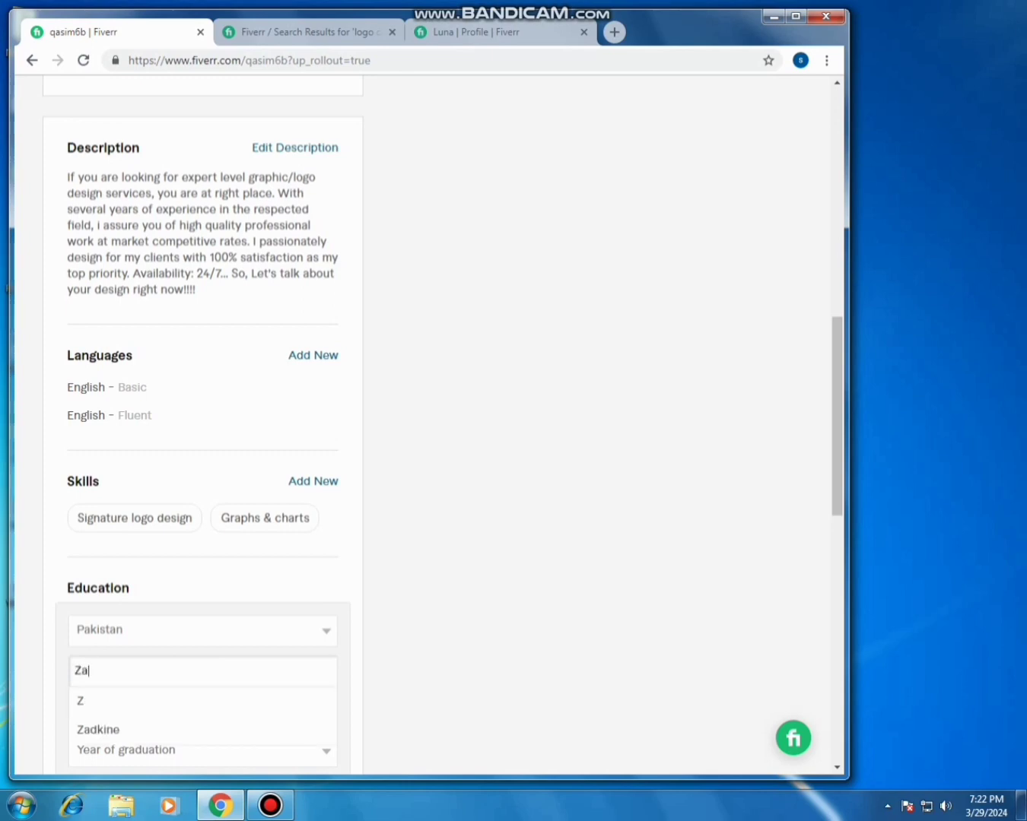
pyautogui.hotkey('ctrl', 'a')
pyautogui.press('BackSpace')
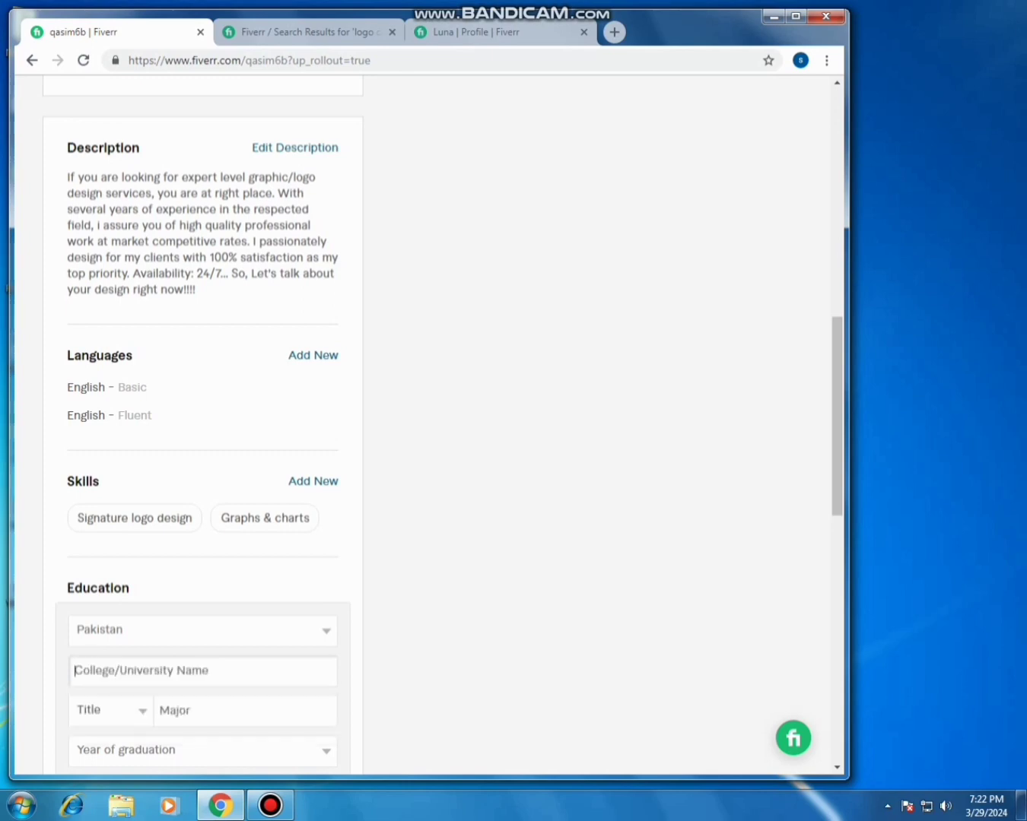
pyautogui.write('Ib')
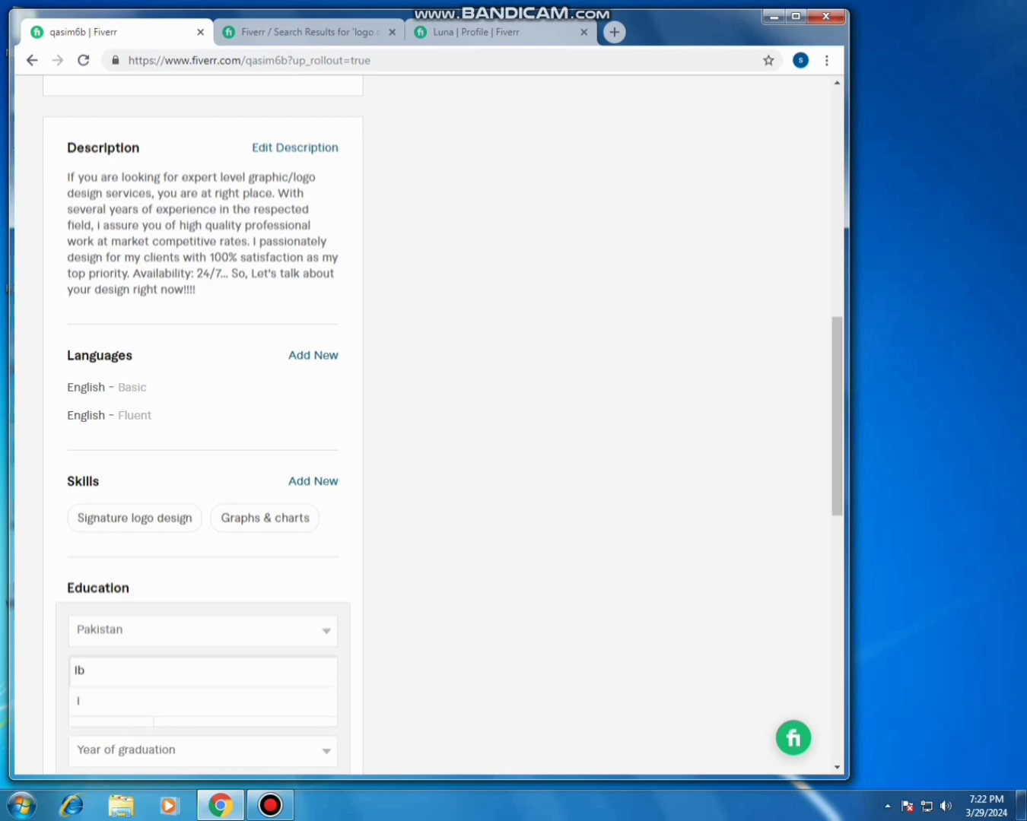
pyautogui.write('a')
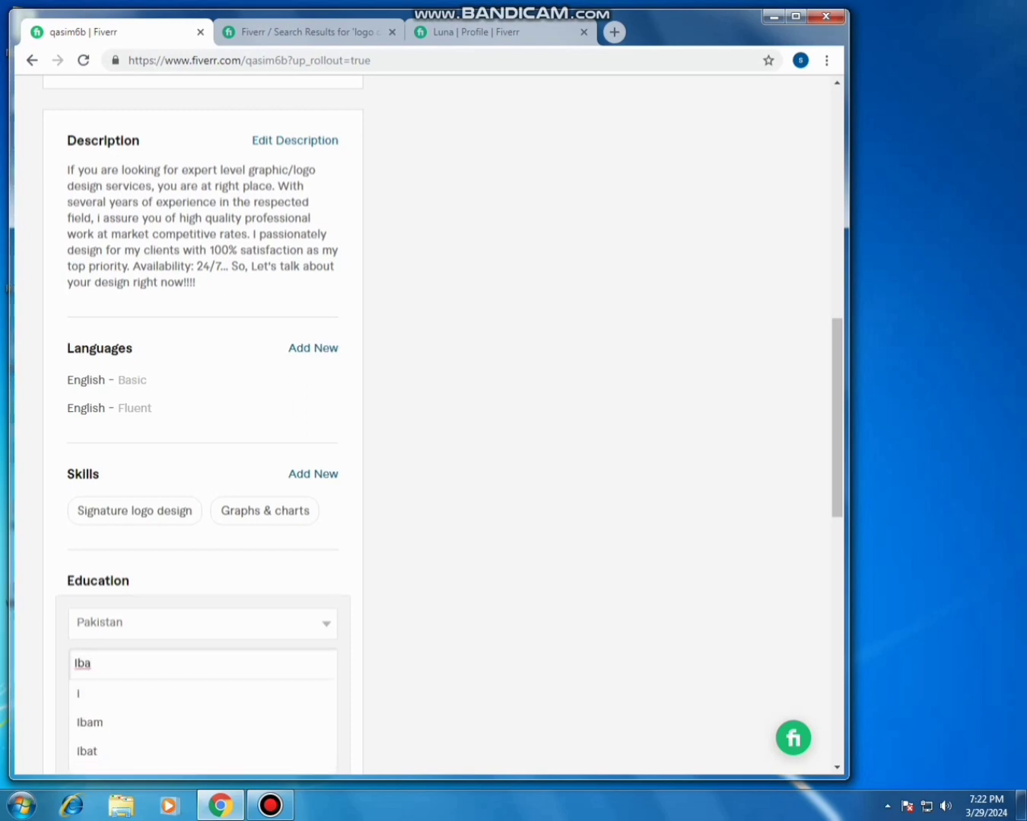
pyautogui.scroll(-3, 202, 426)
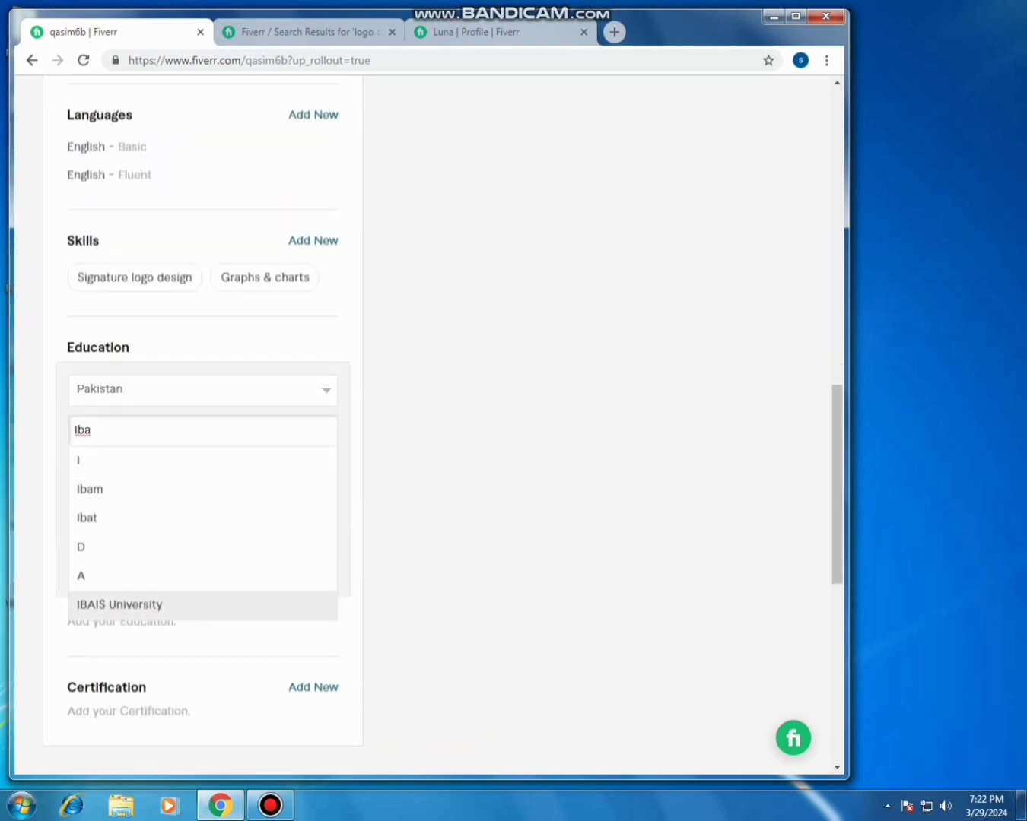
pyautogui.press('Return')
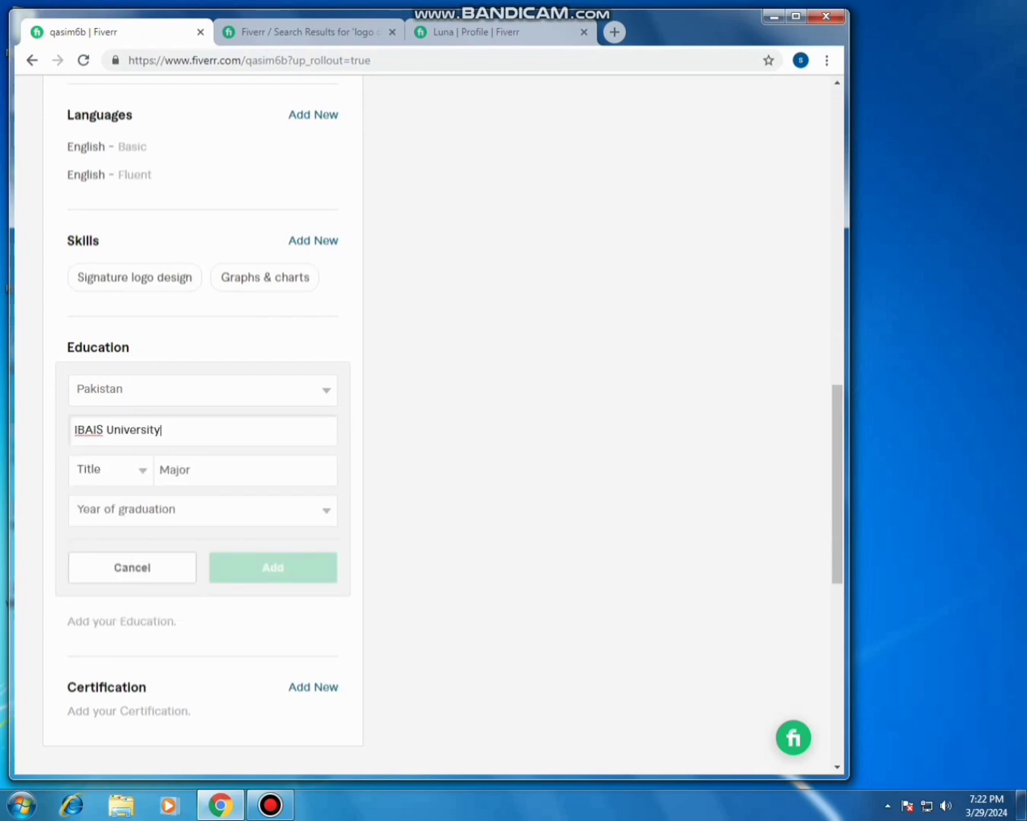
# Set the education entry's title to M.B.A. and its major to Finance.
pyautogui.click(110, 470)
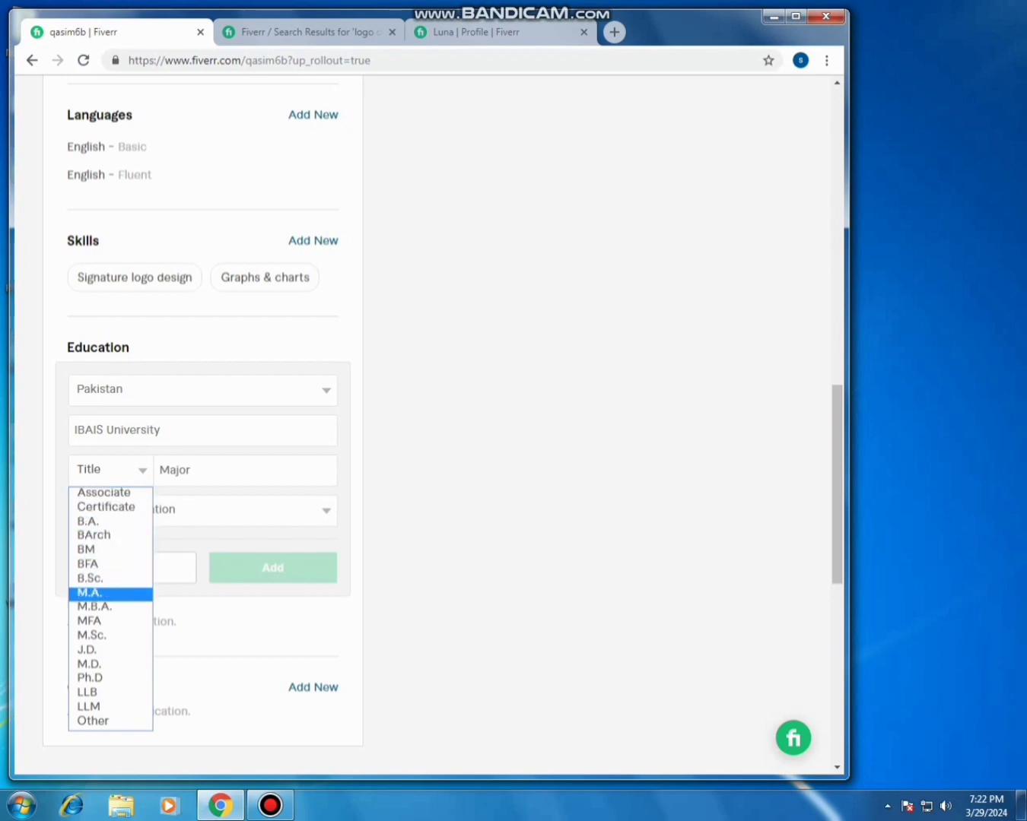
pyautogui.click(110, 608)
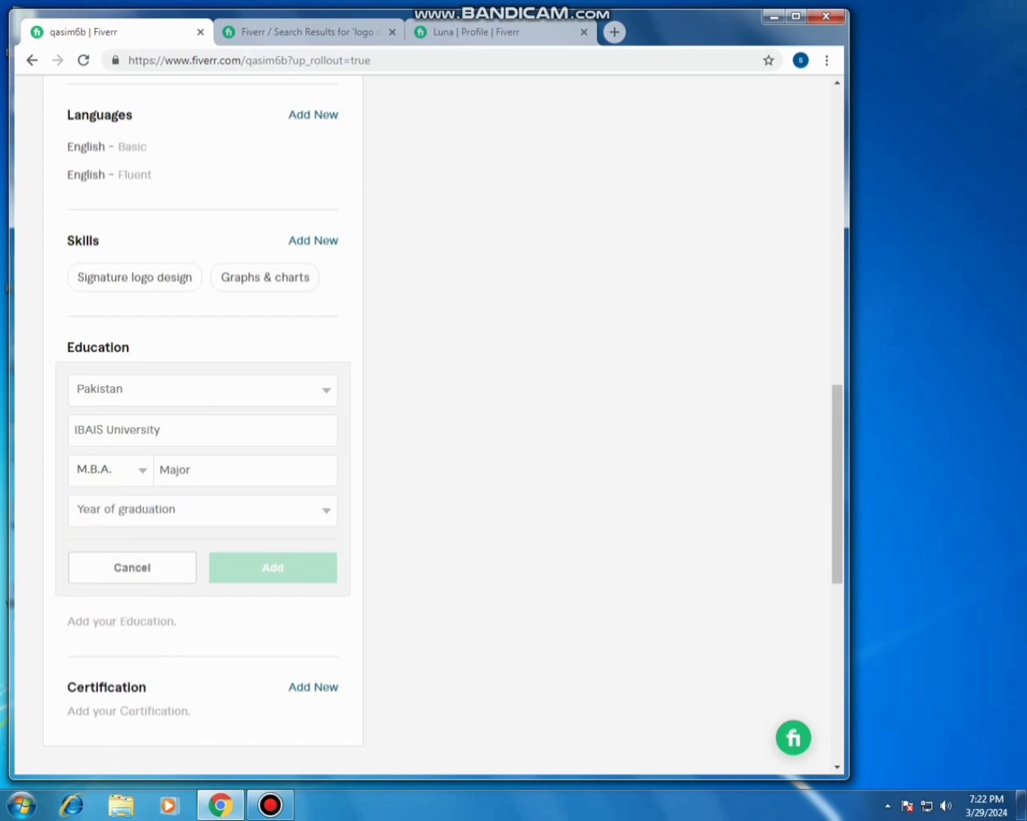
pyautogui.click(245, 470)
pyautogui.write('F')
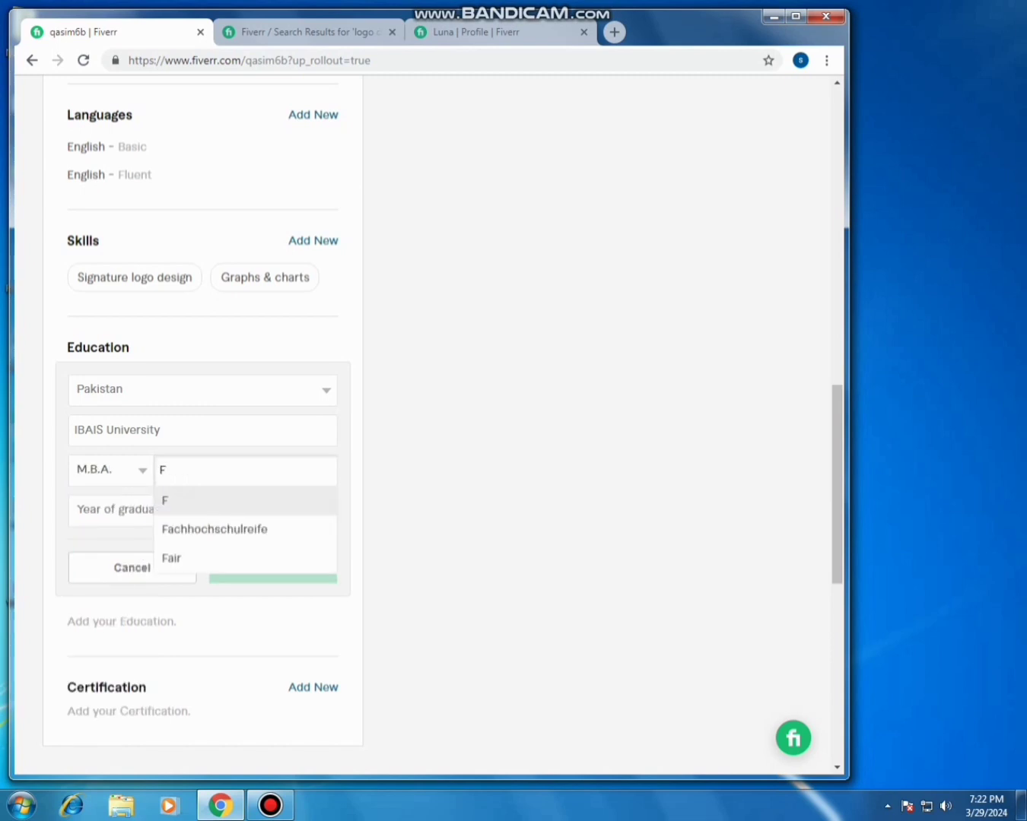
pyautogui.write('i')
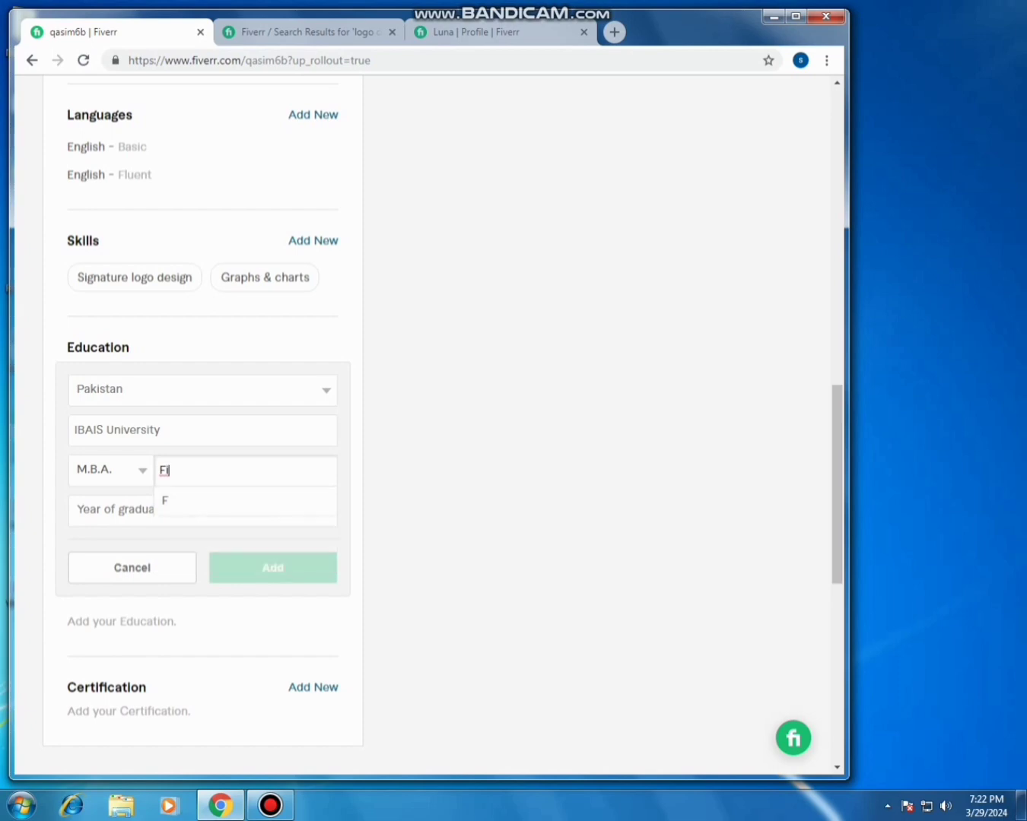
pyautogui.write('n')
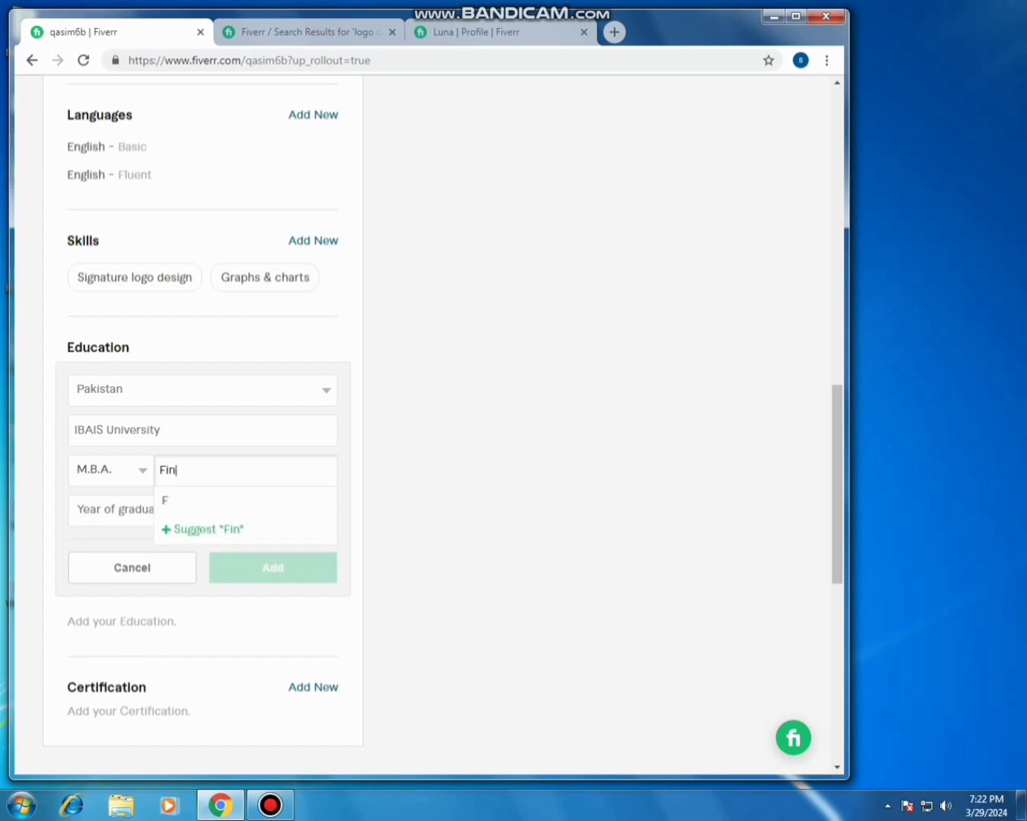
pyautogui.write('ance')
pyautogui.press('Down')
pyautogui.press('Down')
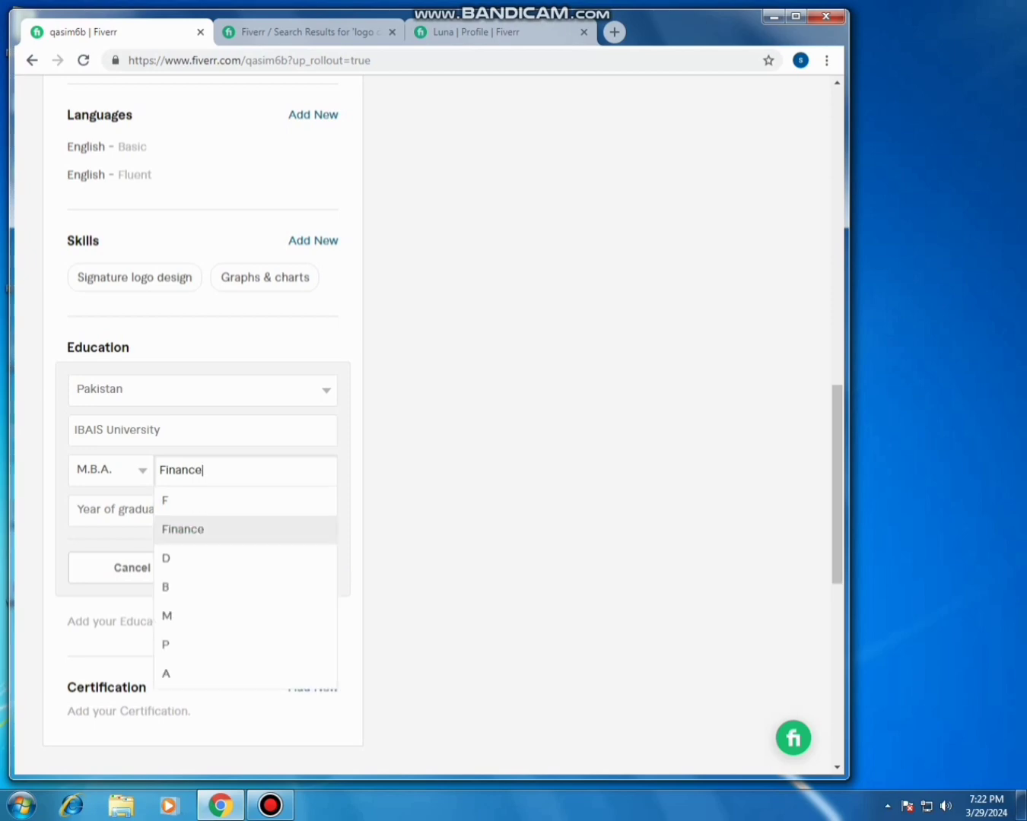
pyautogui.press('Return')
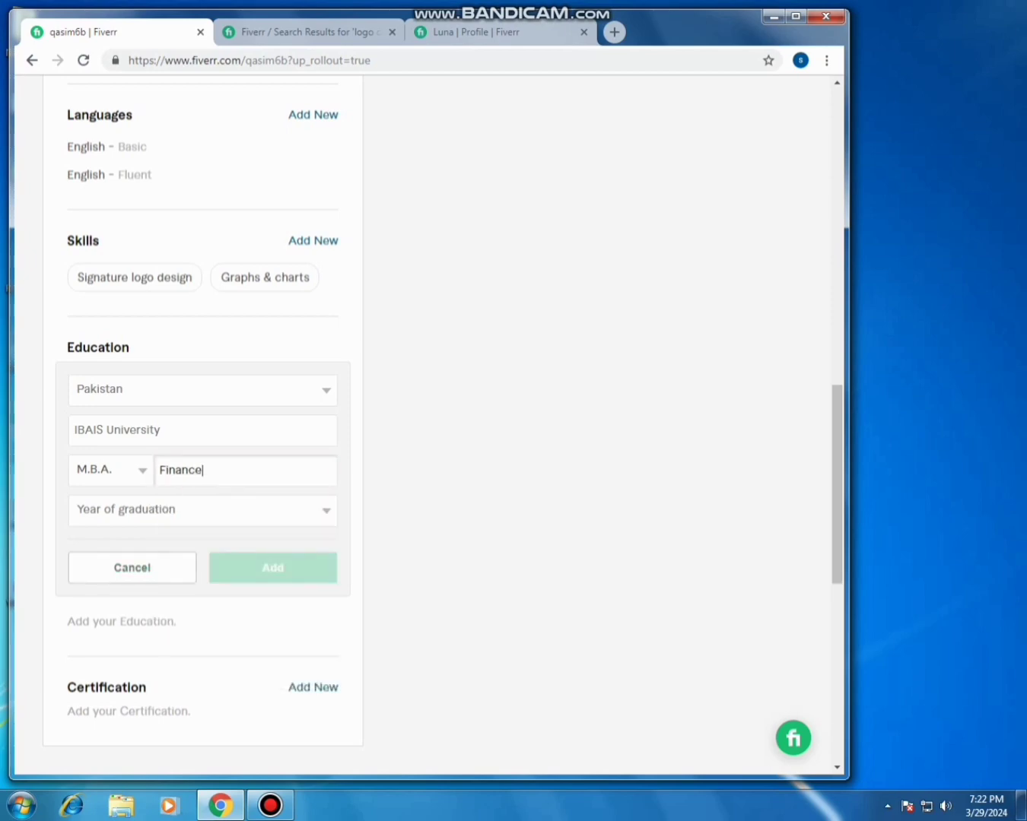
# Set the year of graduation to 2019 and add the education entry to the profile.
pyautogui.click(201, 510)
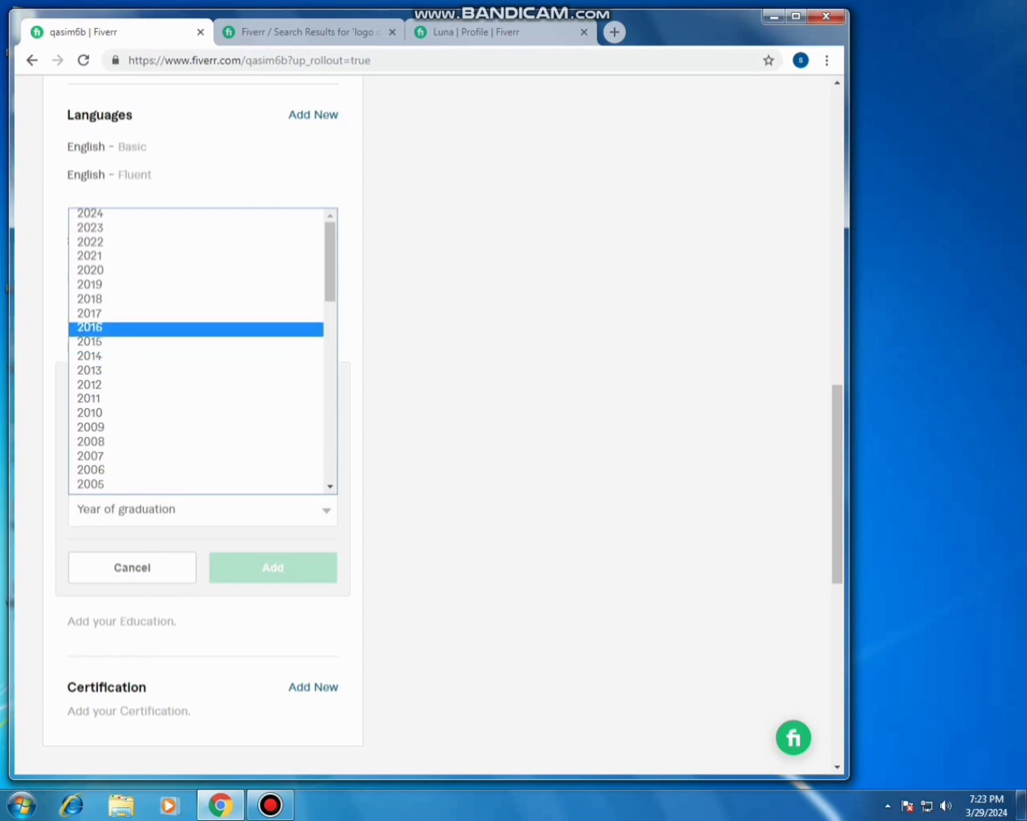
pyautogui.click(137, 285)
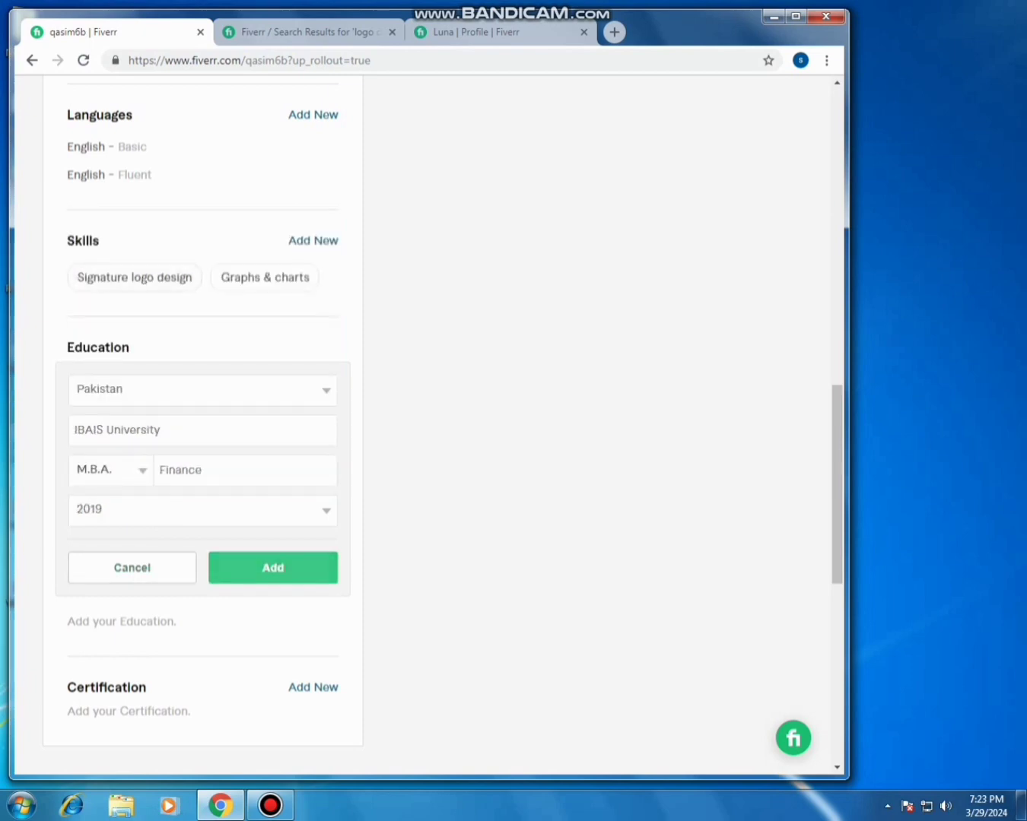
pyautogui.click(273, 567)
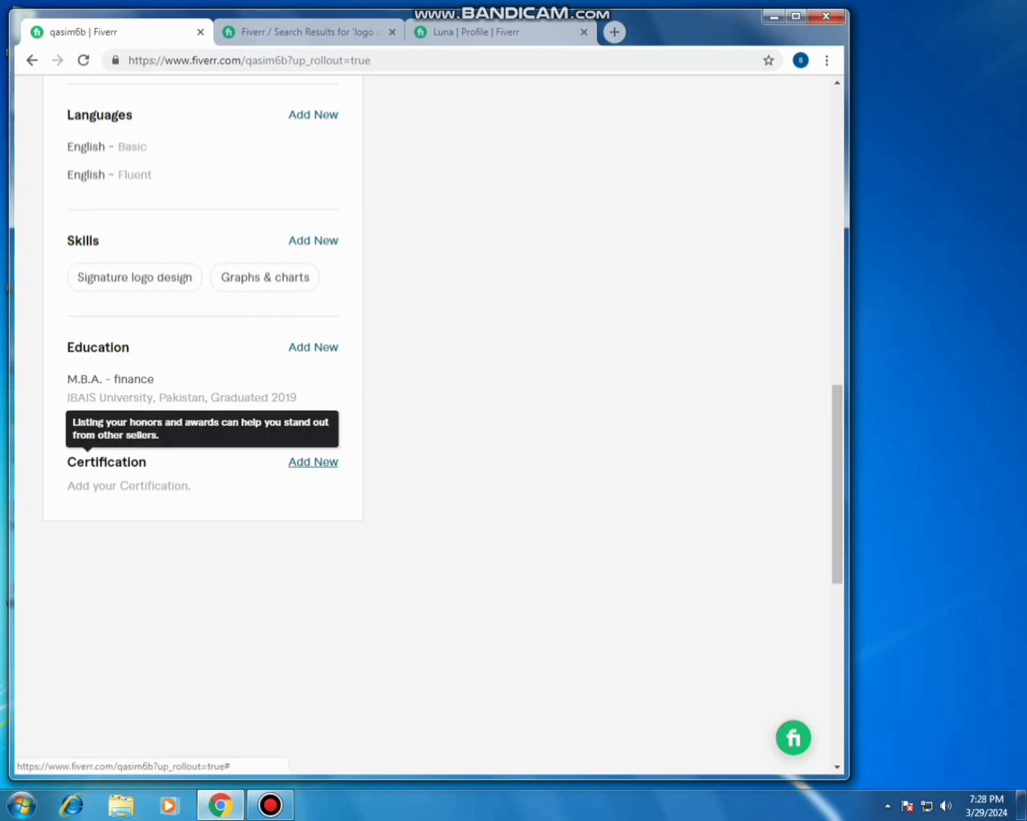
# Open a new certification entry and look over its fields.
pyautogui.click(314, 462)
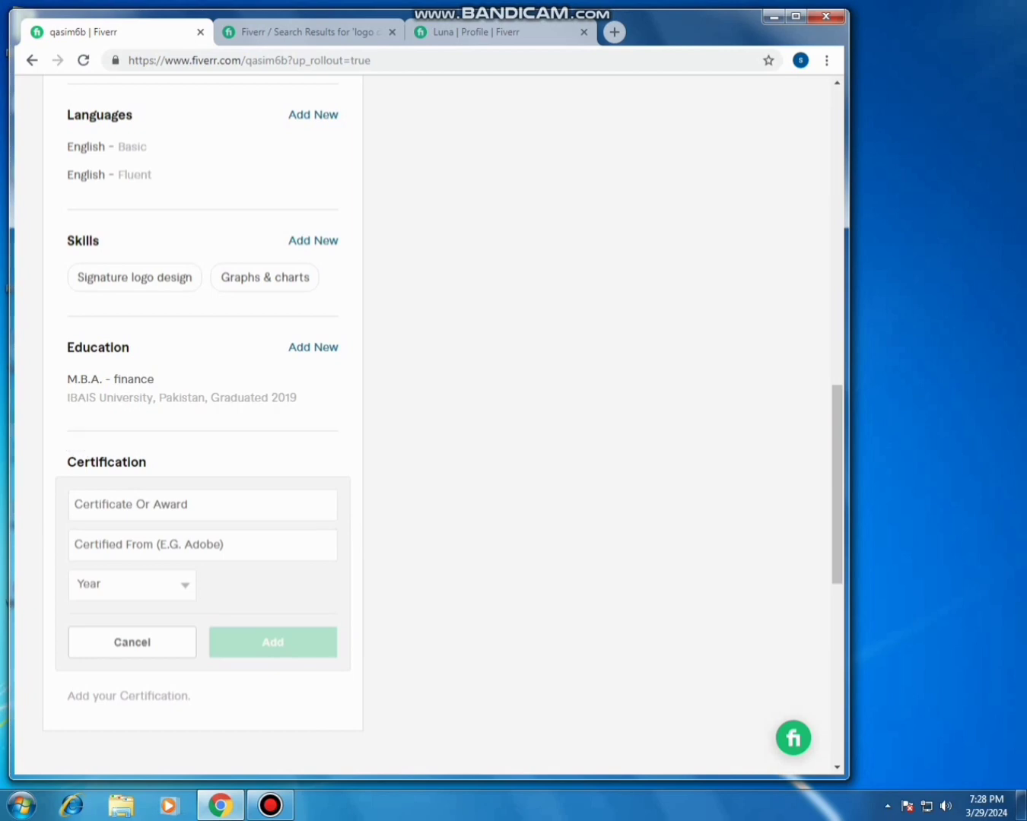
pyautogui.scroll(-4, 426, 426)
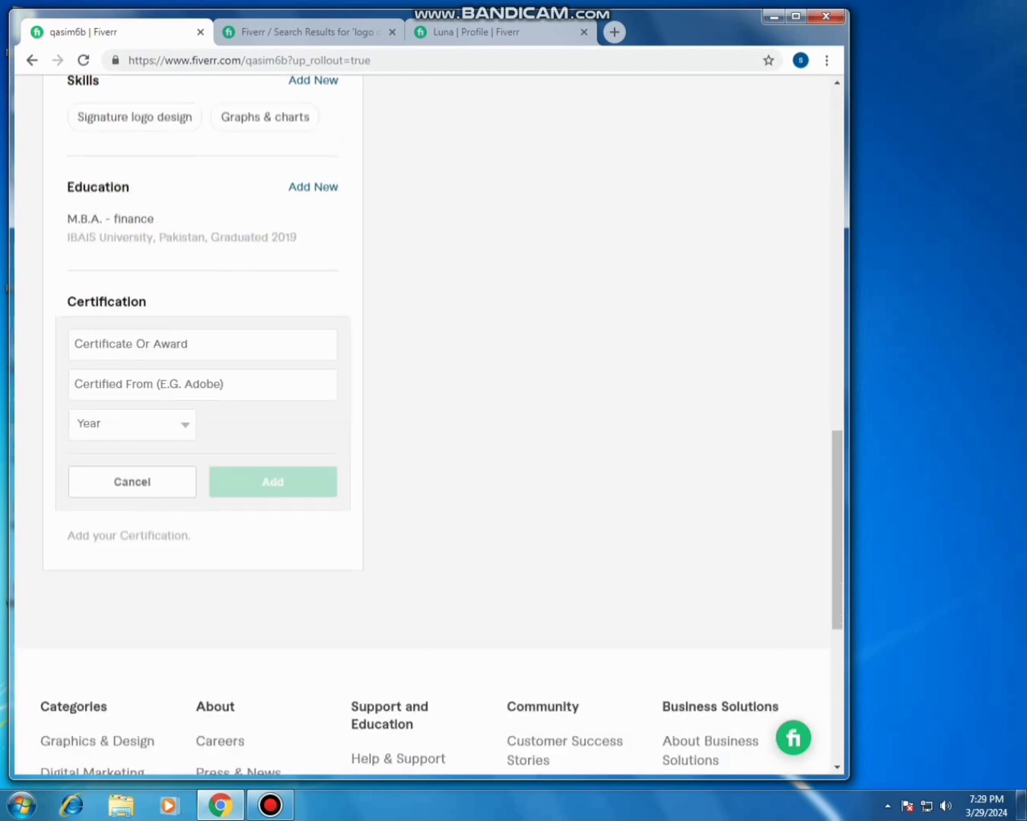
# Start the seller onboarding and continue past the overview and advice pages to the Personal Info form.
pyautogui.scroll(9, 427, 426)
pyautogui.scroll(8, 425, 427)
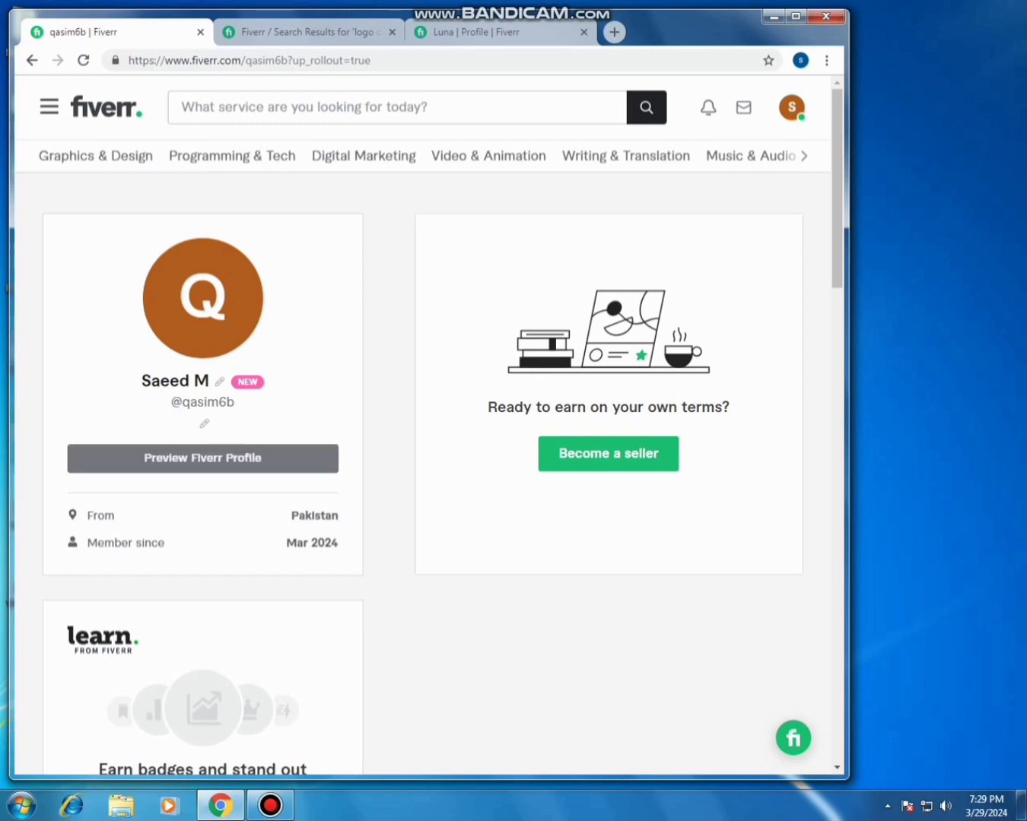
pyautogui.click(202, 457)
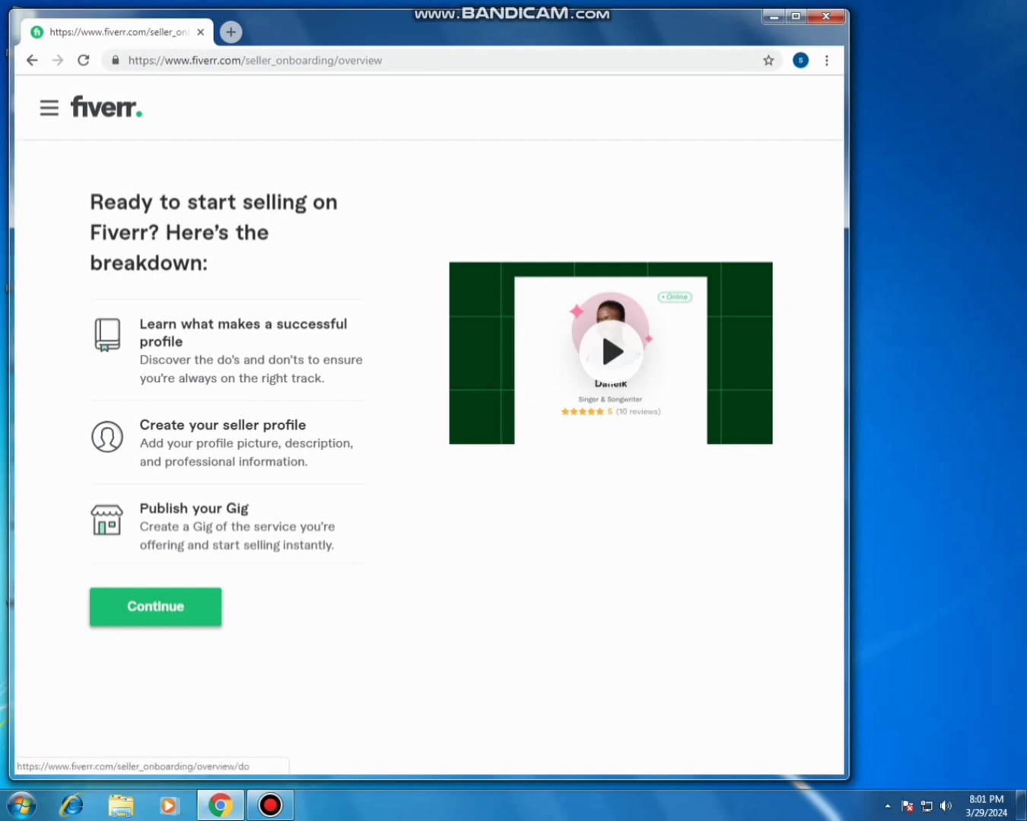
pyautogui.click(155, 607)
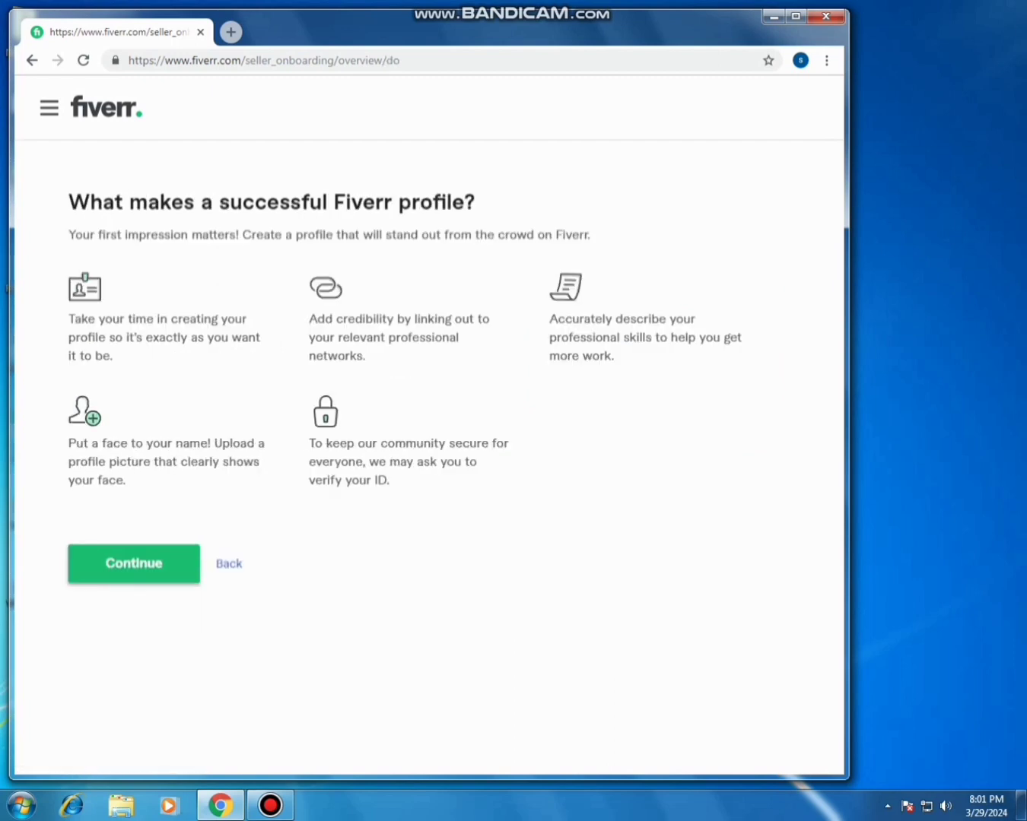
pyautogui.click(134, 565)
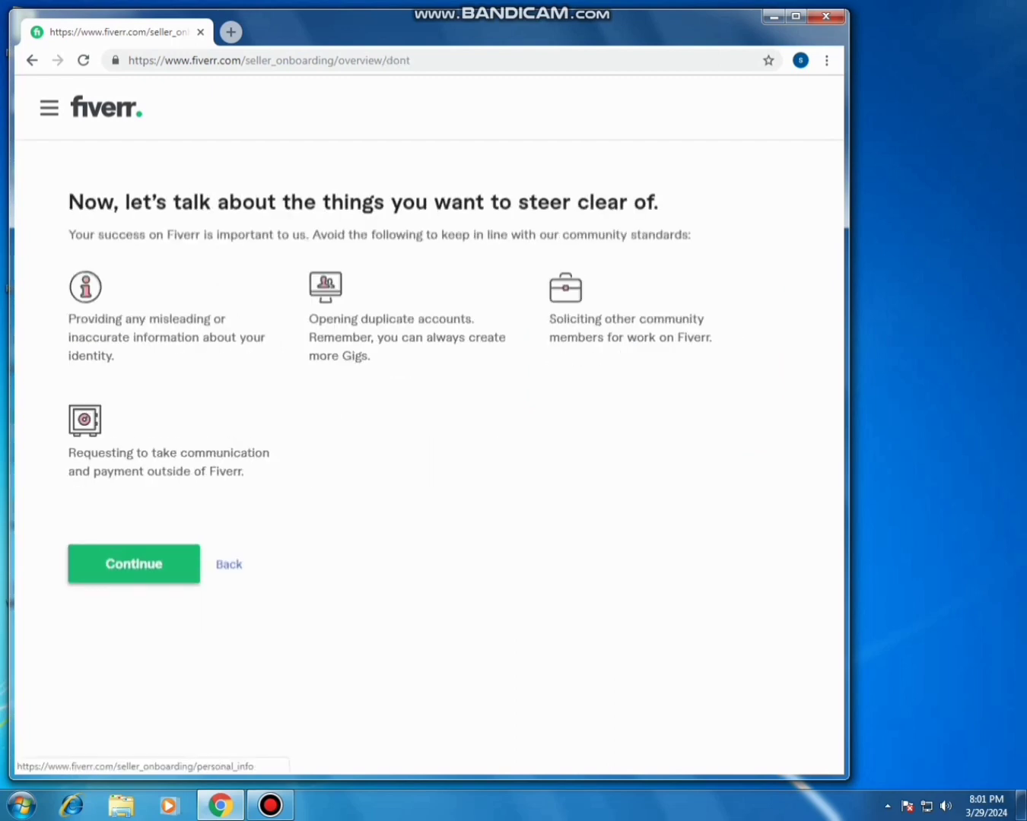
pyautogui.click(135, 564)
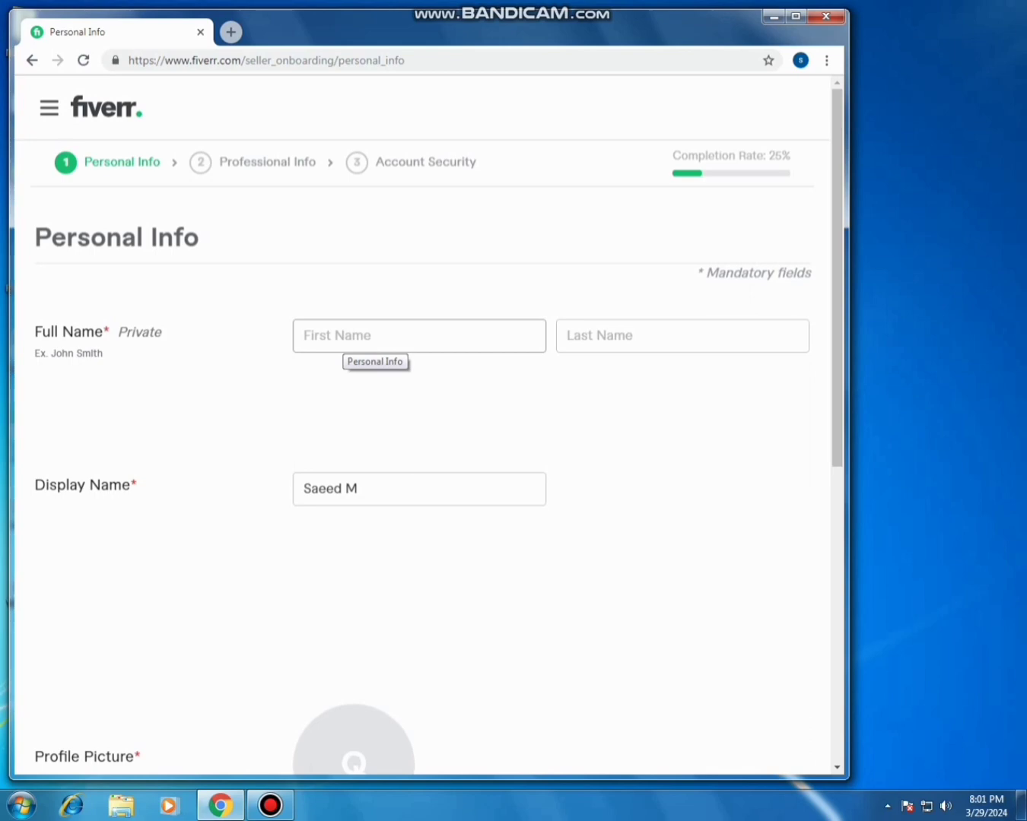
# Enter the seller's first name and last name in the private full name fields.
pyautogui.write('q')
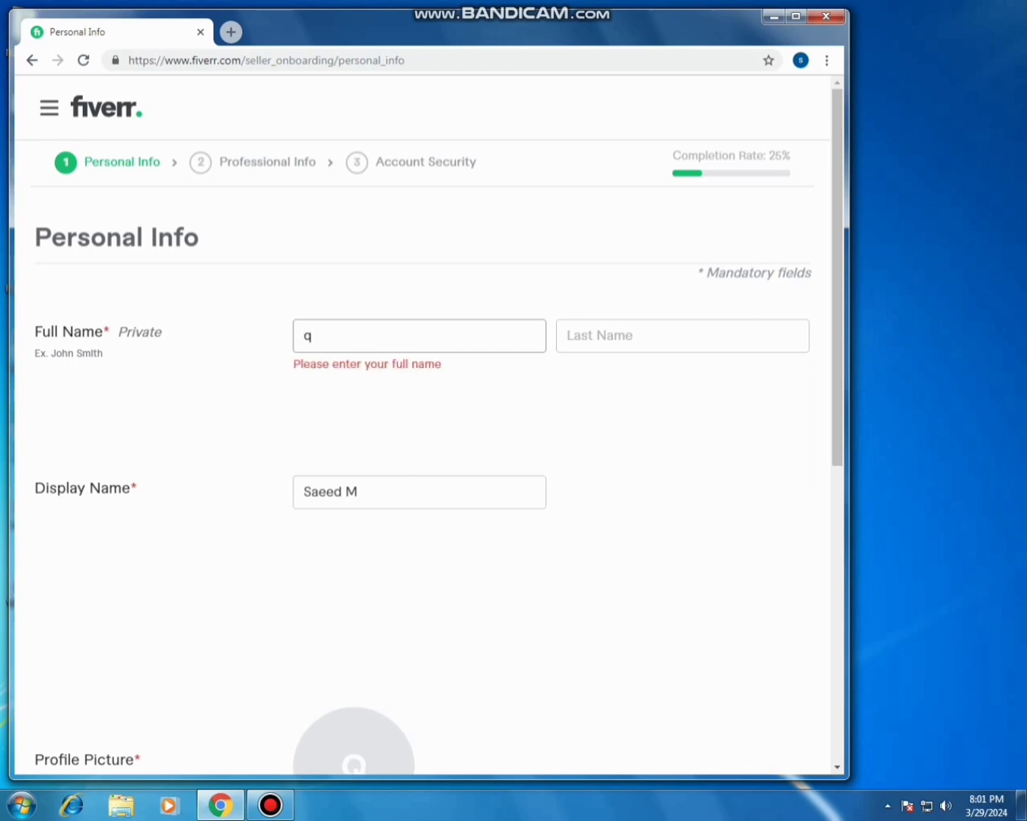
pyautogui.press('BackSpace')
pyautogui.write('Mu')
pyautogui.press('BackSpace')
pyautogui.write('a')
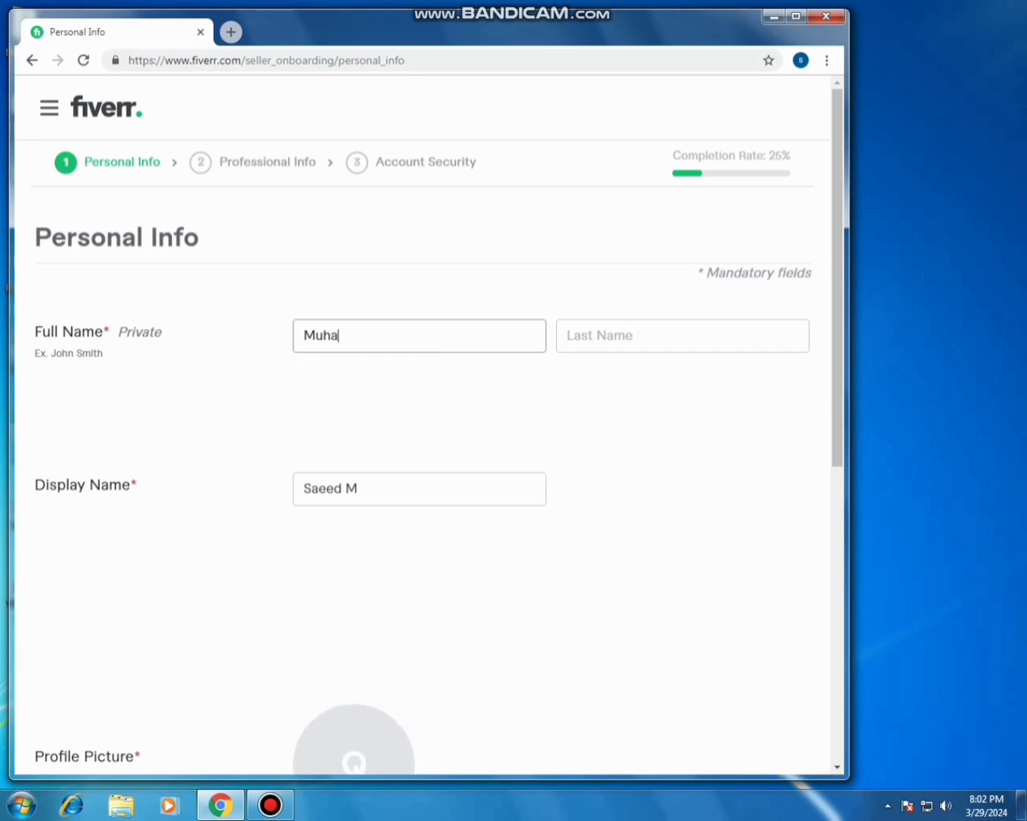
pyautogui.write('mmad qasim')
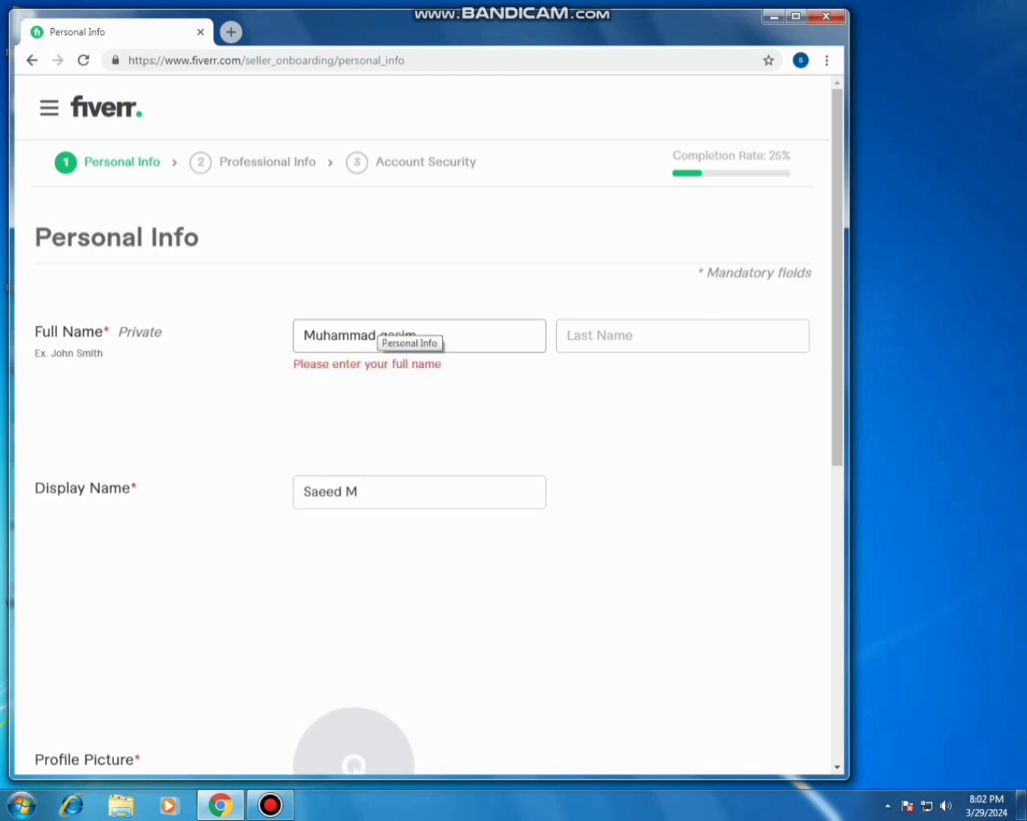
pyautogui.press('BackSpace')
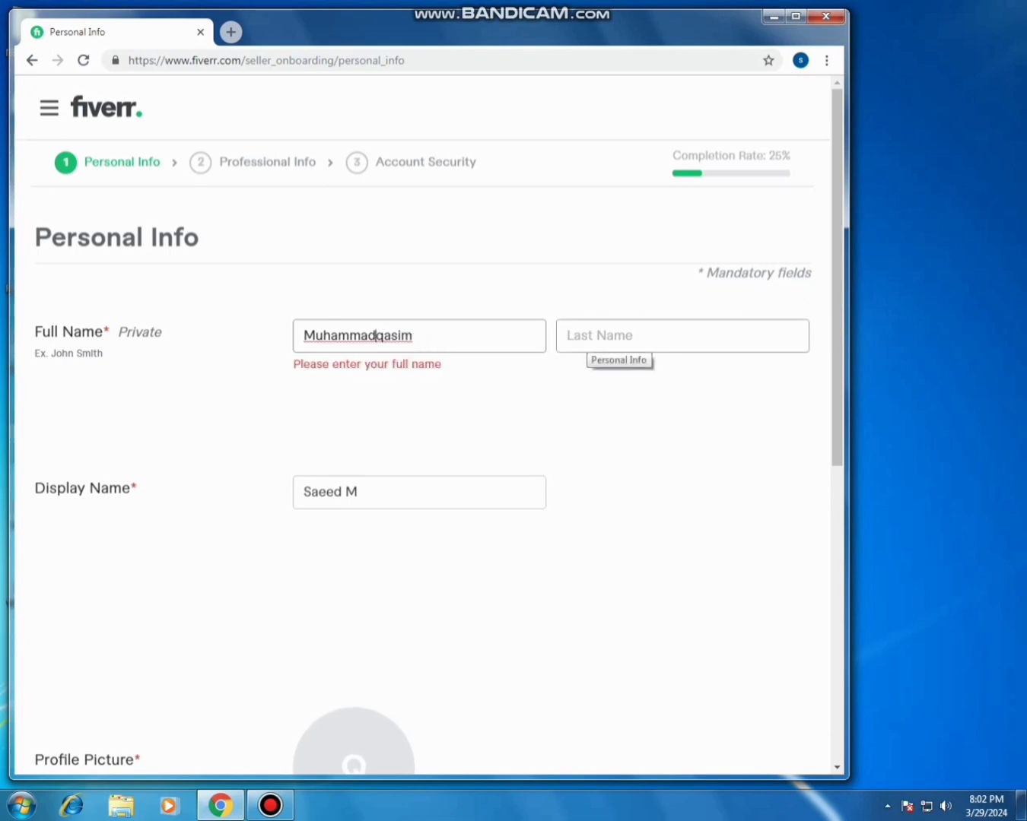
pyautogui.click(587, 336)
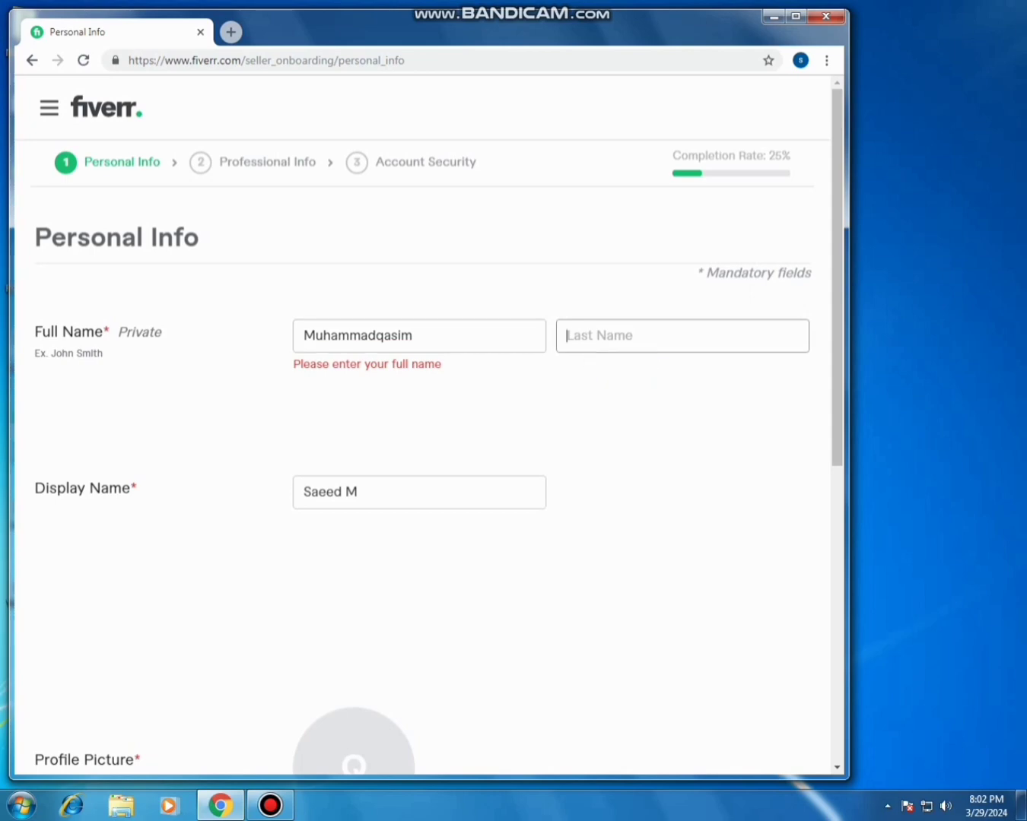
pyautogui.write('maitlo')
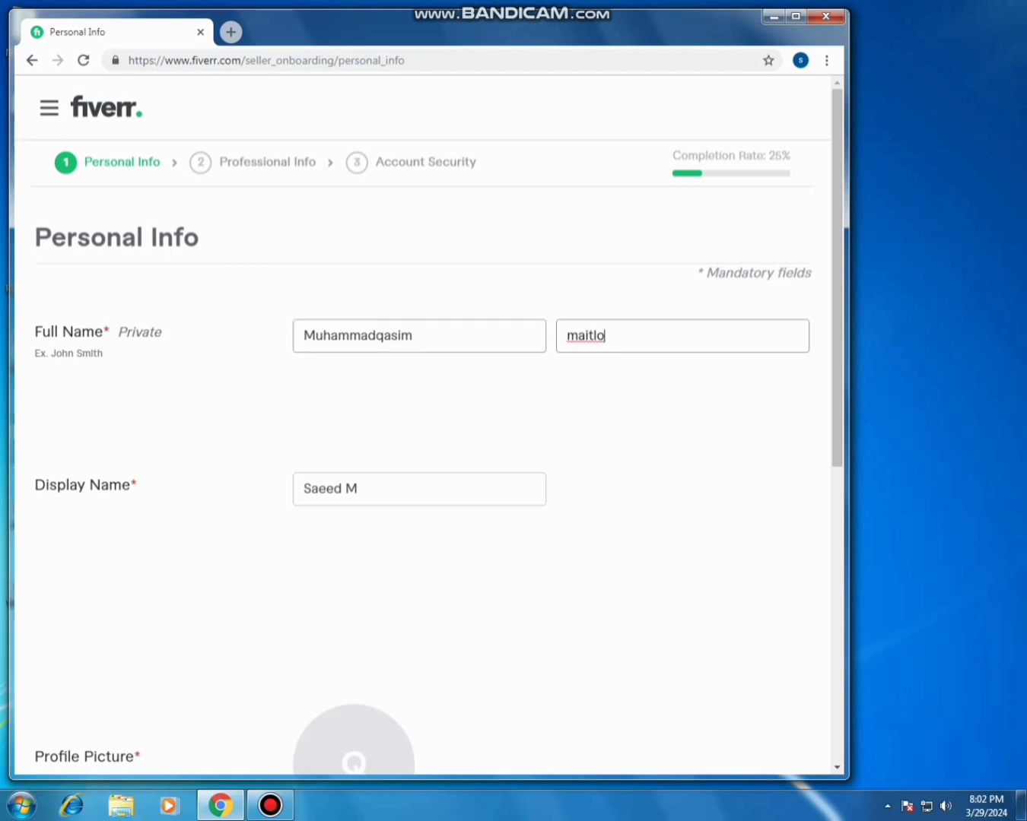
pyautogui.click(414, 336)
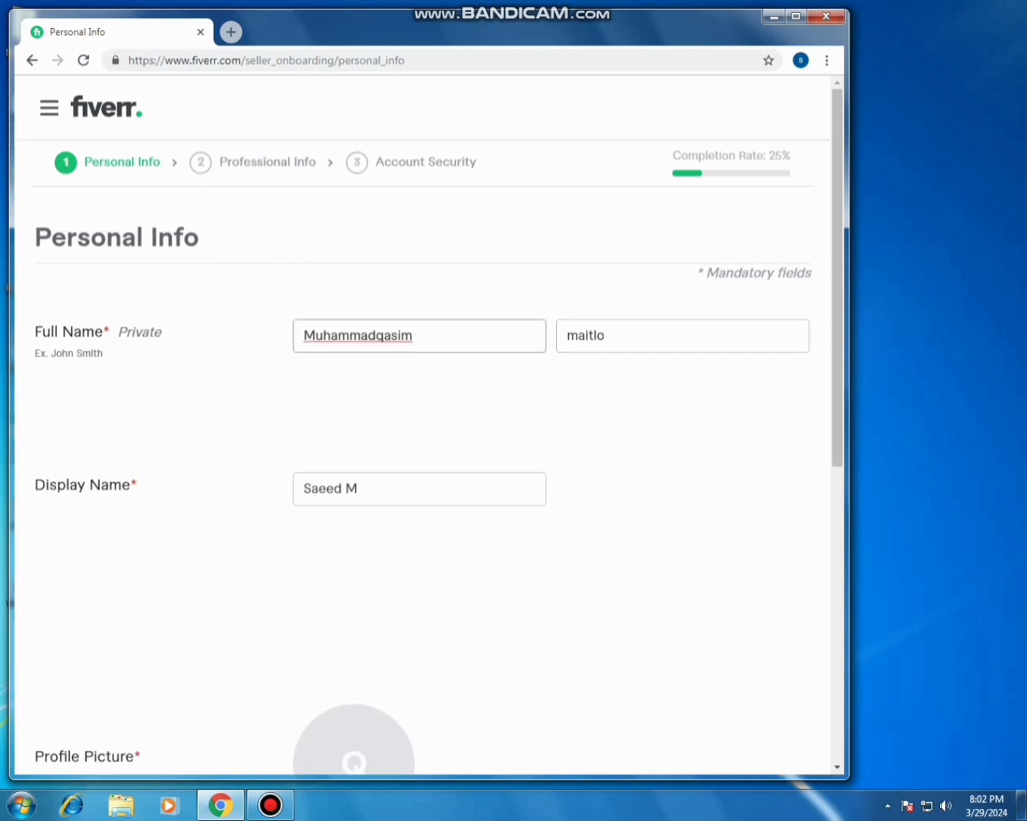
pyautogui.click(426, 404)
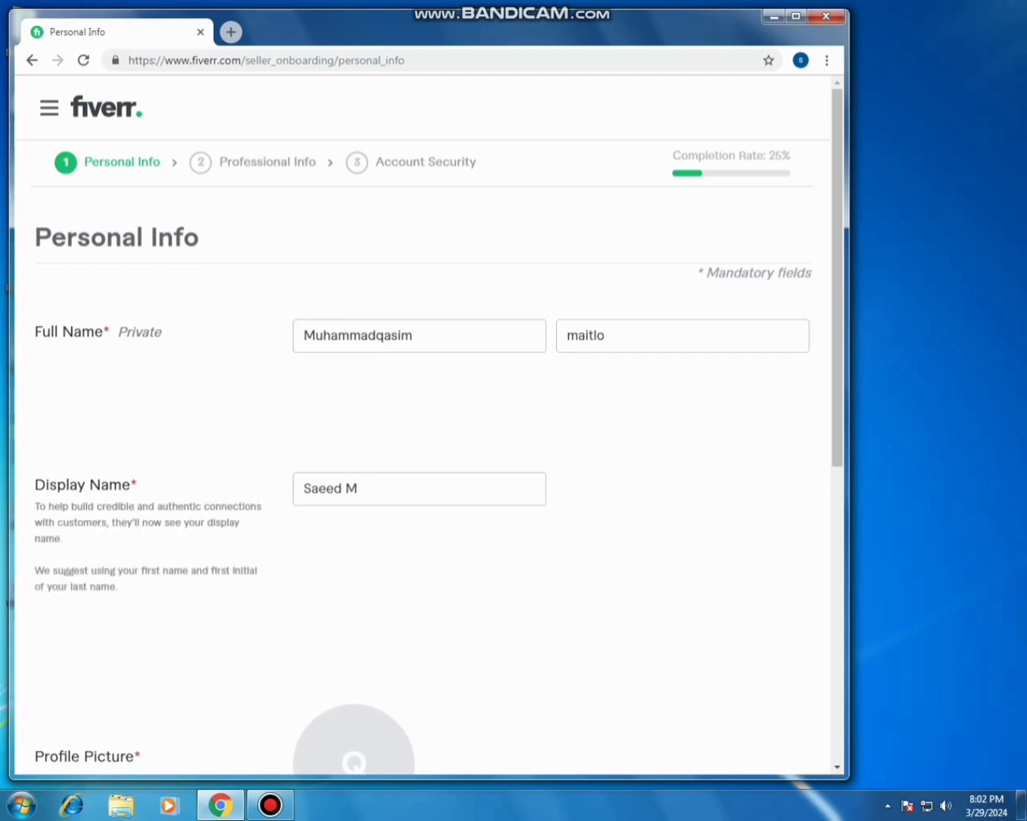
# Upload the Tulips image from the Sample Pictures folder as the profile picture.
pyautogui.scroll(-2, 421, 426)
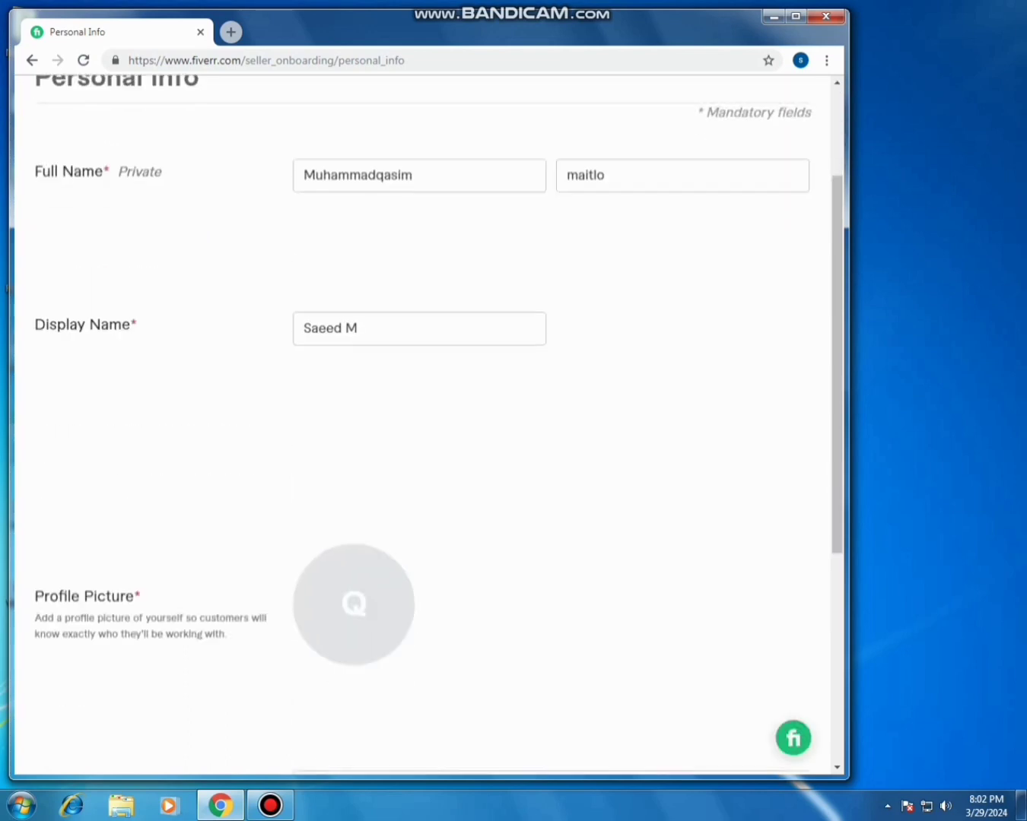
pyautogui.scroll(-2, 421, 426)
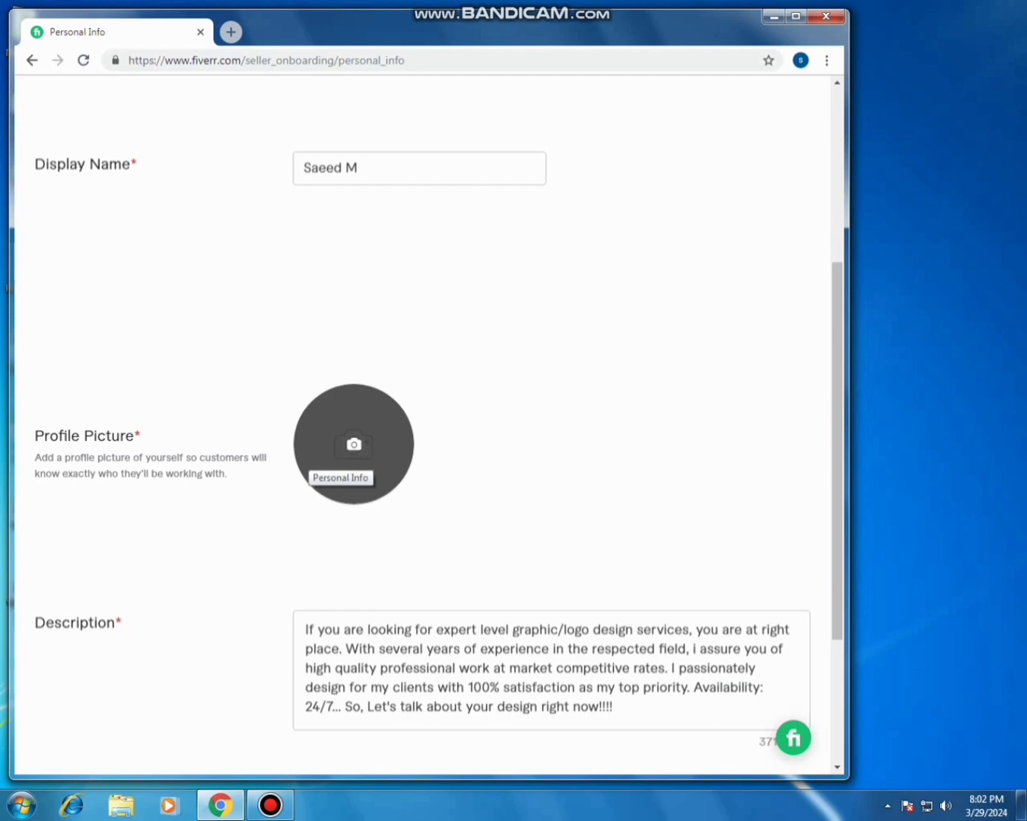
pyautogui.click(311, 460)
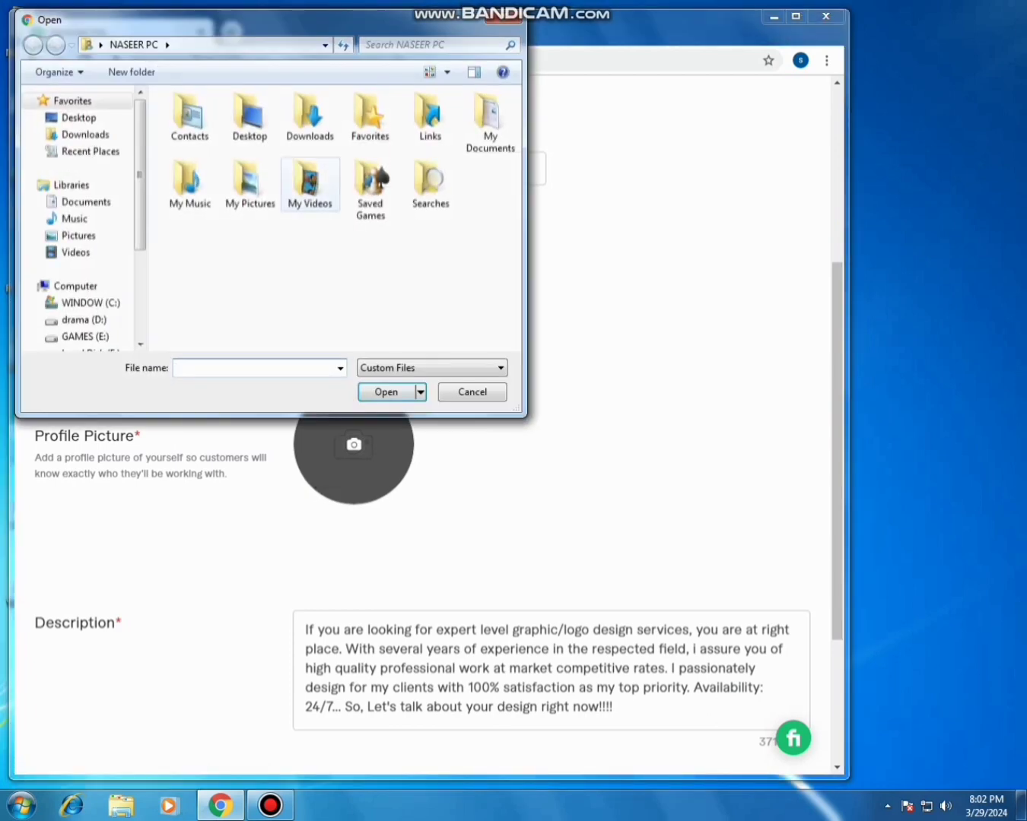
pyautogui.doubleClick(310, 183)
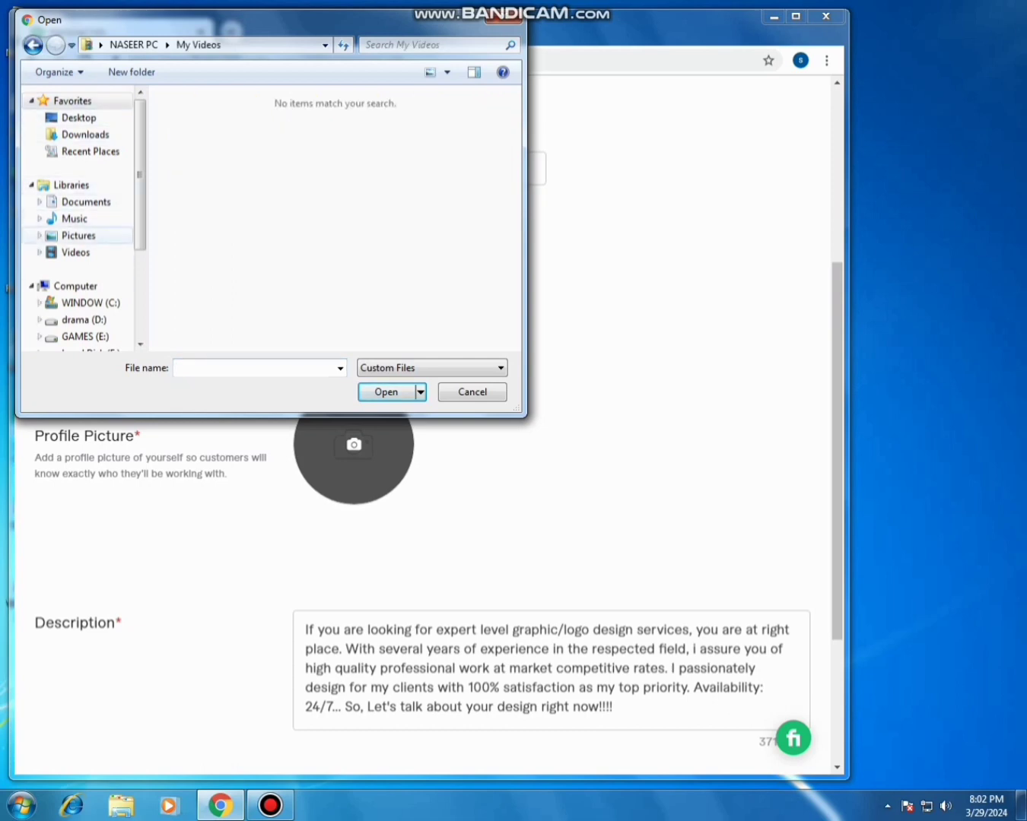
pyautogui.click(73, 236)
pyautogui.doubleClick(202, 187)
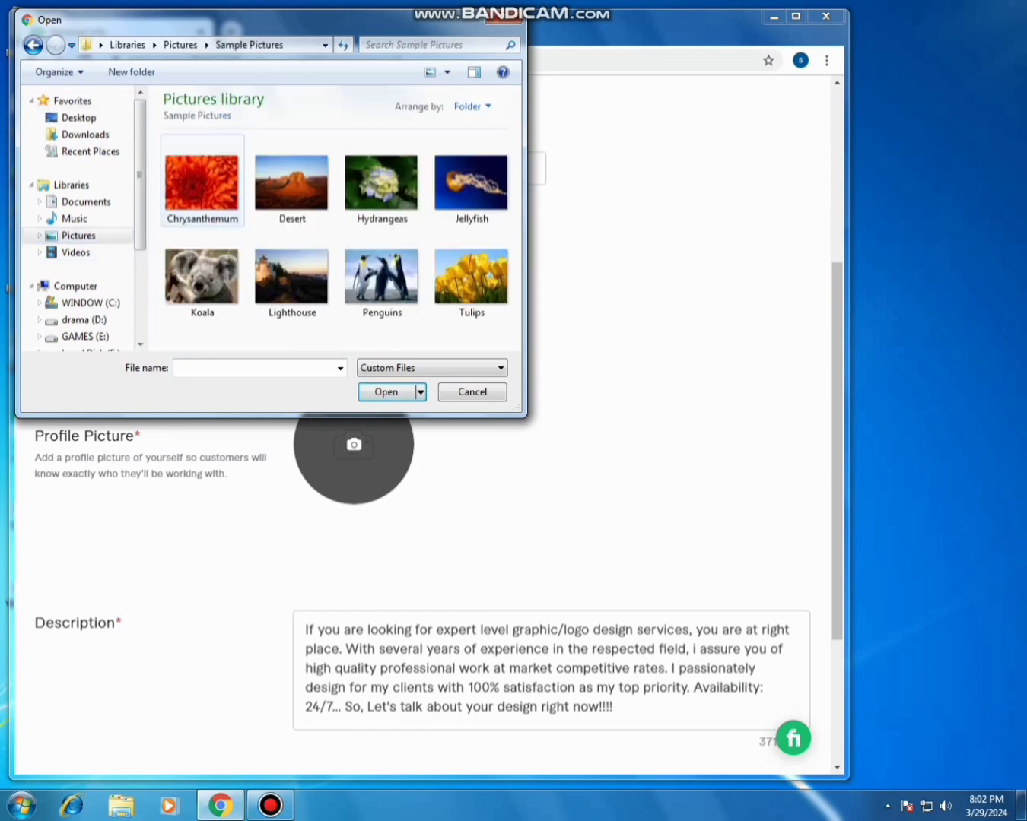
pyautogui.click(382, 276)
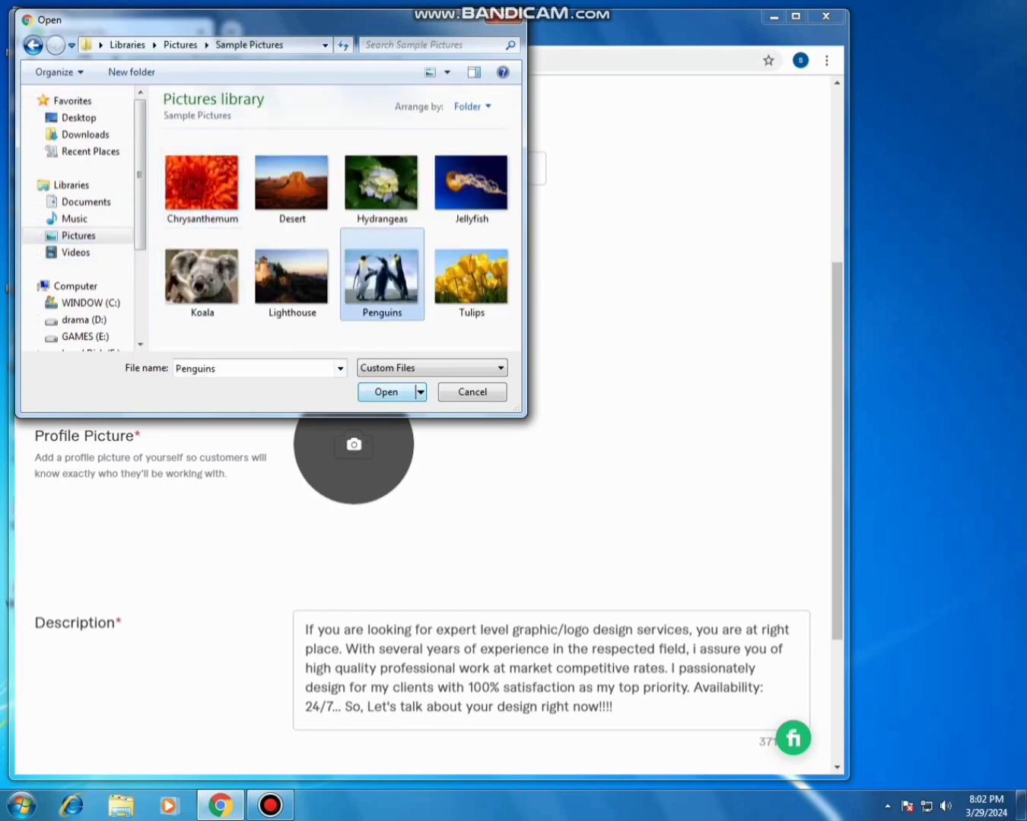
pyautogui.click(472, 277)
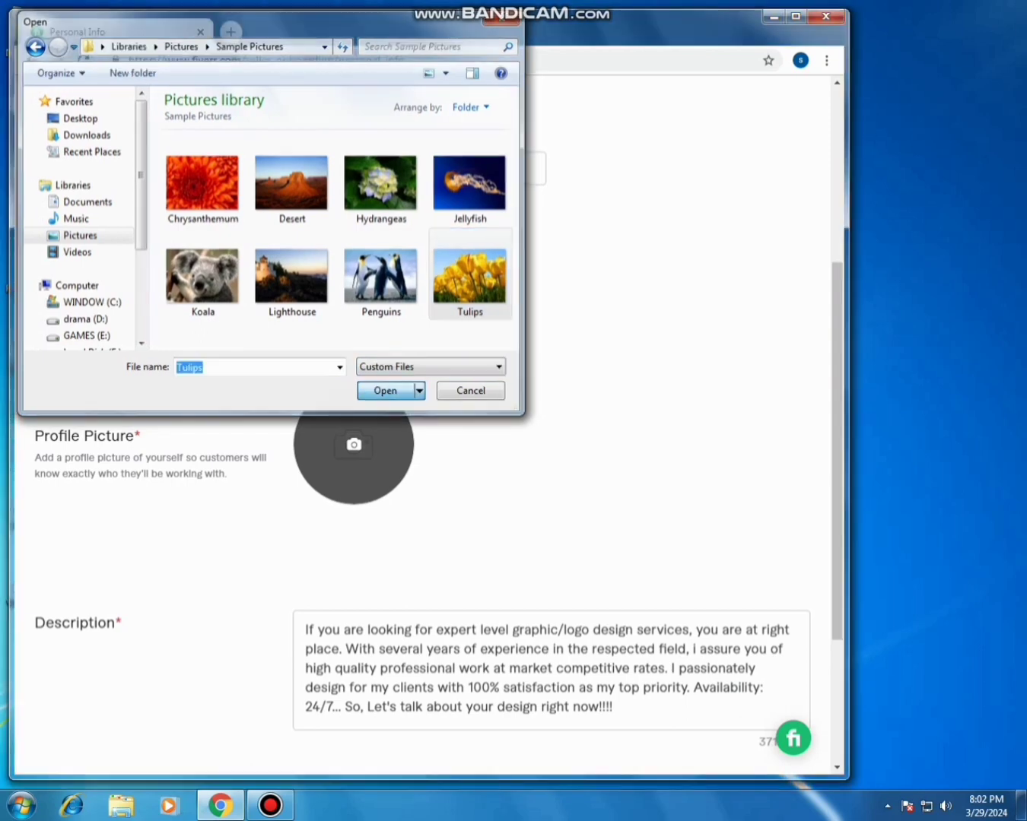
pyautogui.click(387, 392)
# Search the selectable languages for "eng" and close the list without choosing one.
pyautogui.scroll(-2, 384, 464)
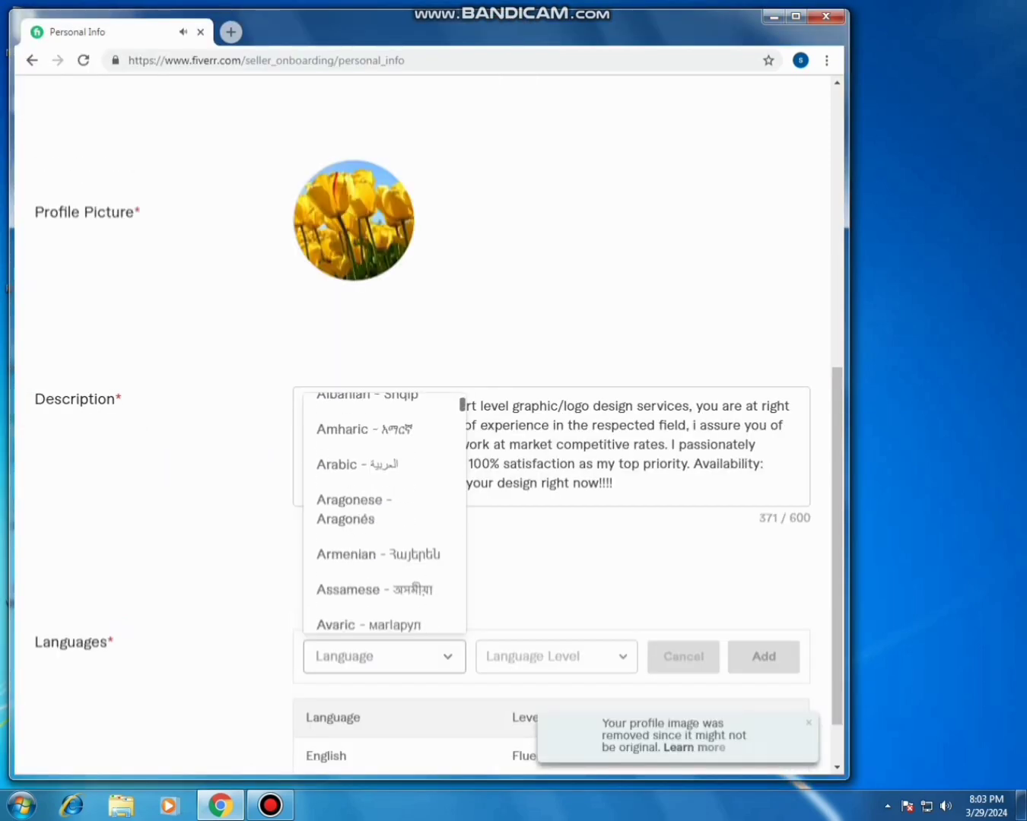
pyautogui.scroll(-1, 384, 463)
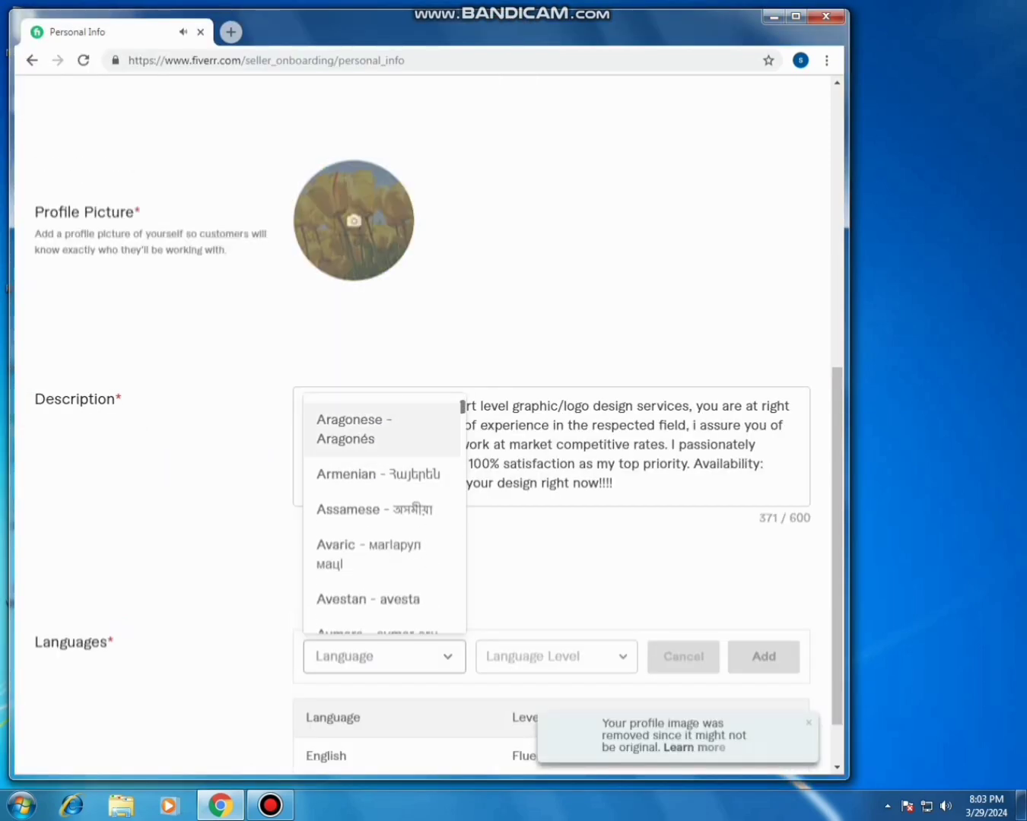
pyautogui.scroll(-2, 384, 594)
pyautogui.scroll(-1, 384, 574)
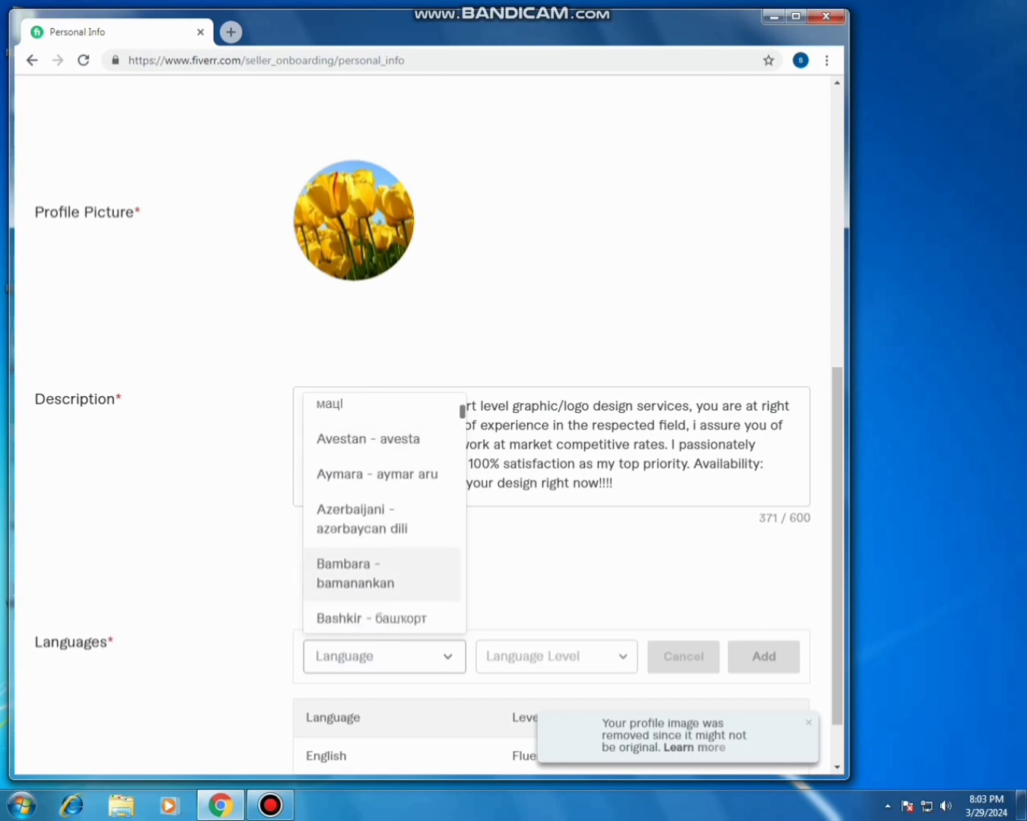
pyautogui.scroll(-5, 384, 575)
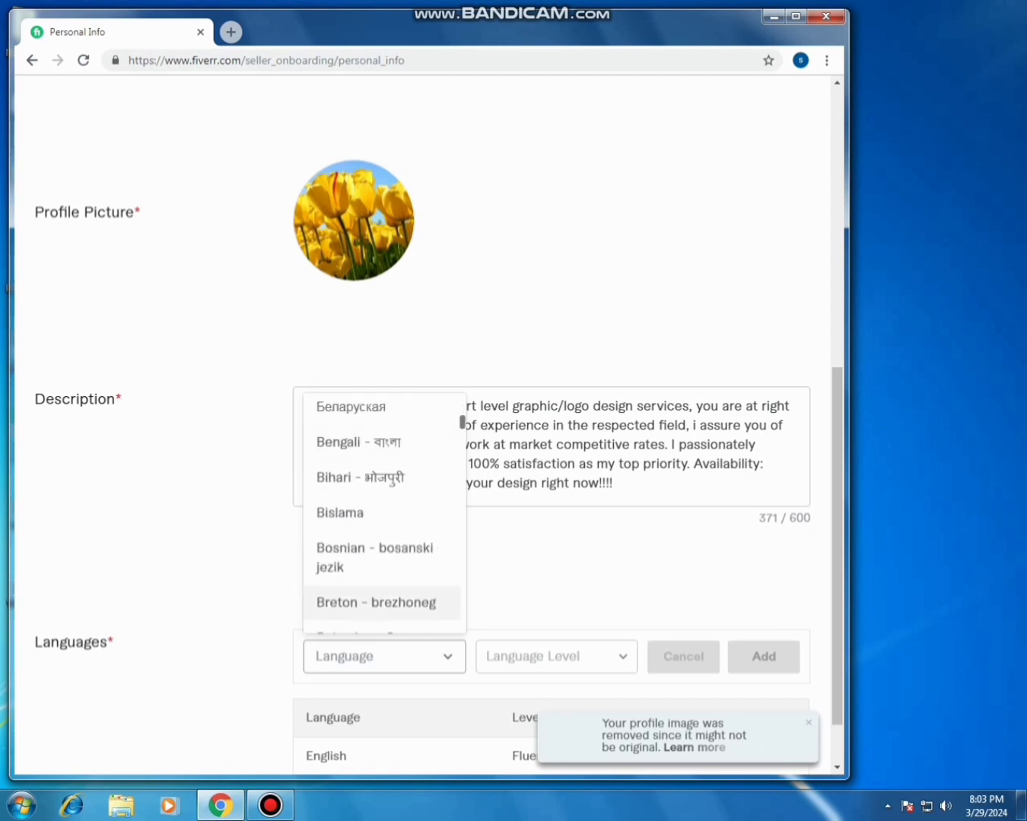
pyautogui.write('e')
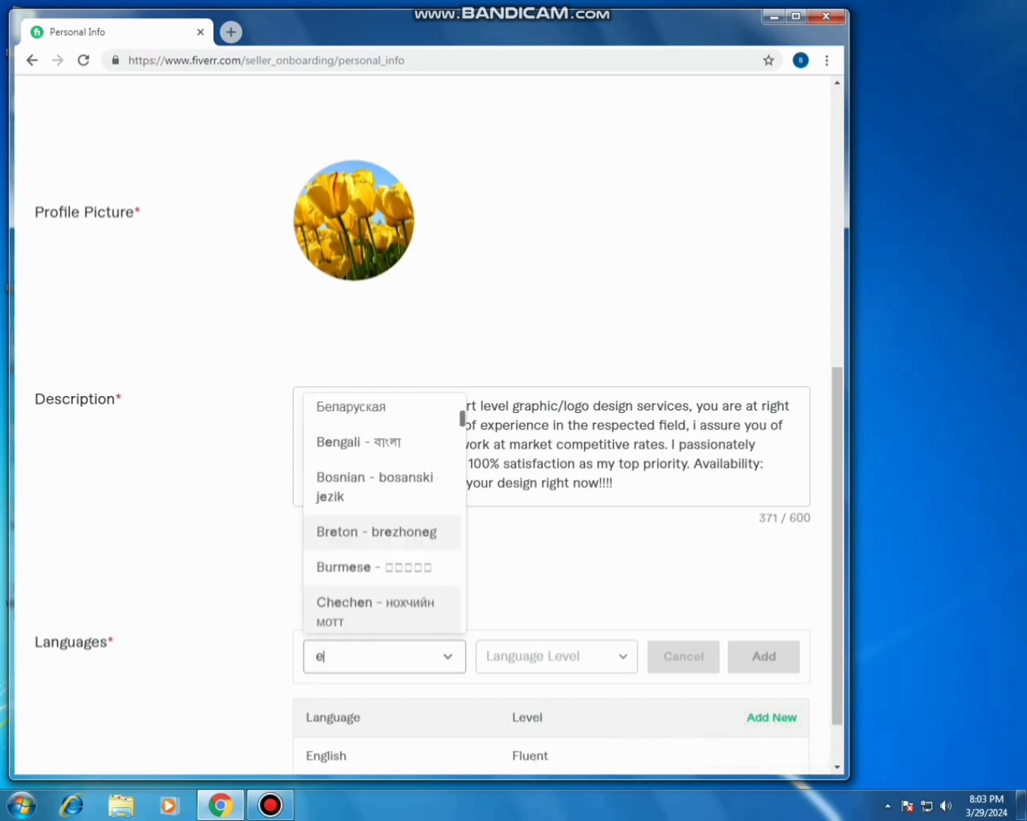
pyautogui.write('n')
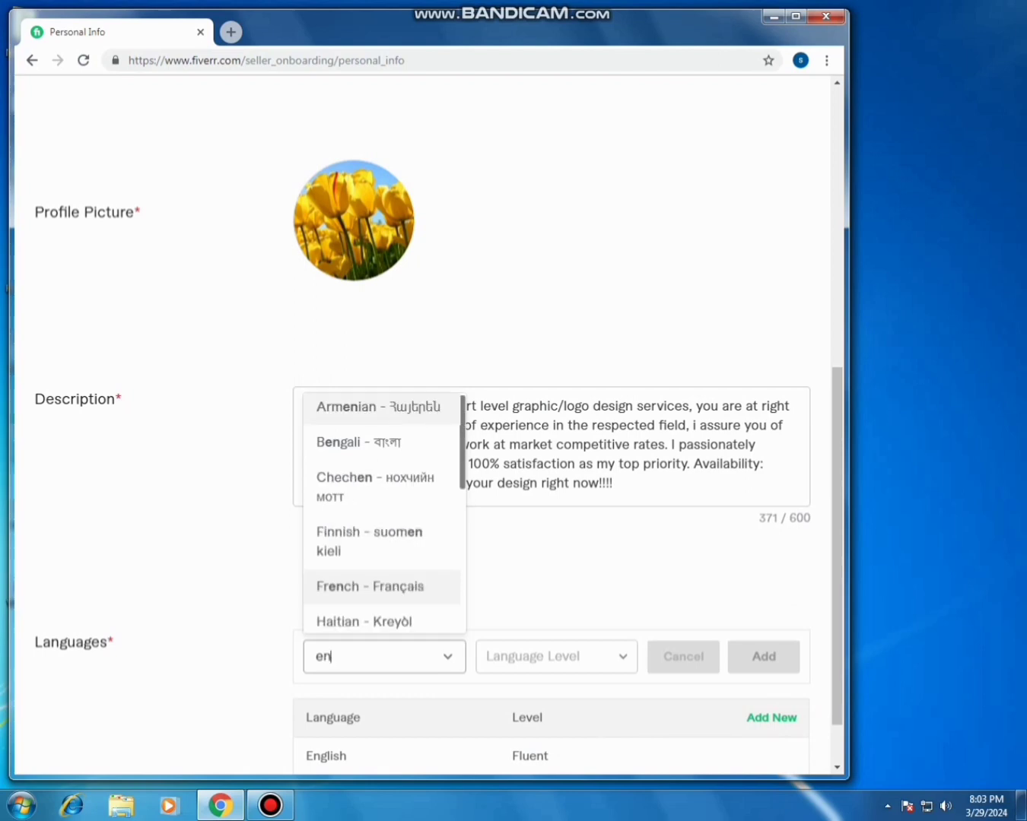
pyautogui.write('g')
pyautogui.press('Down')
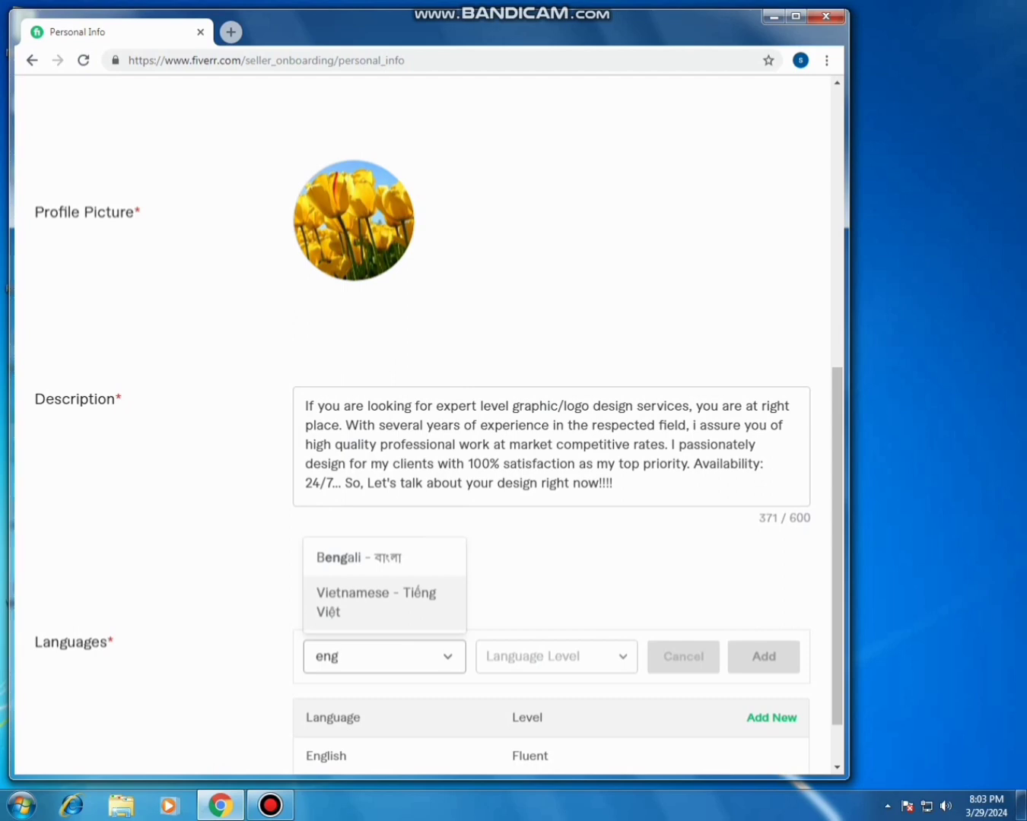
pyautogui.click(536, 577)
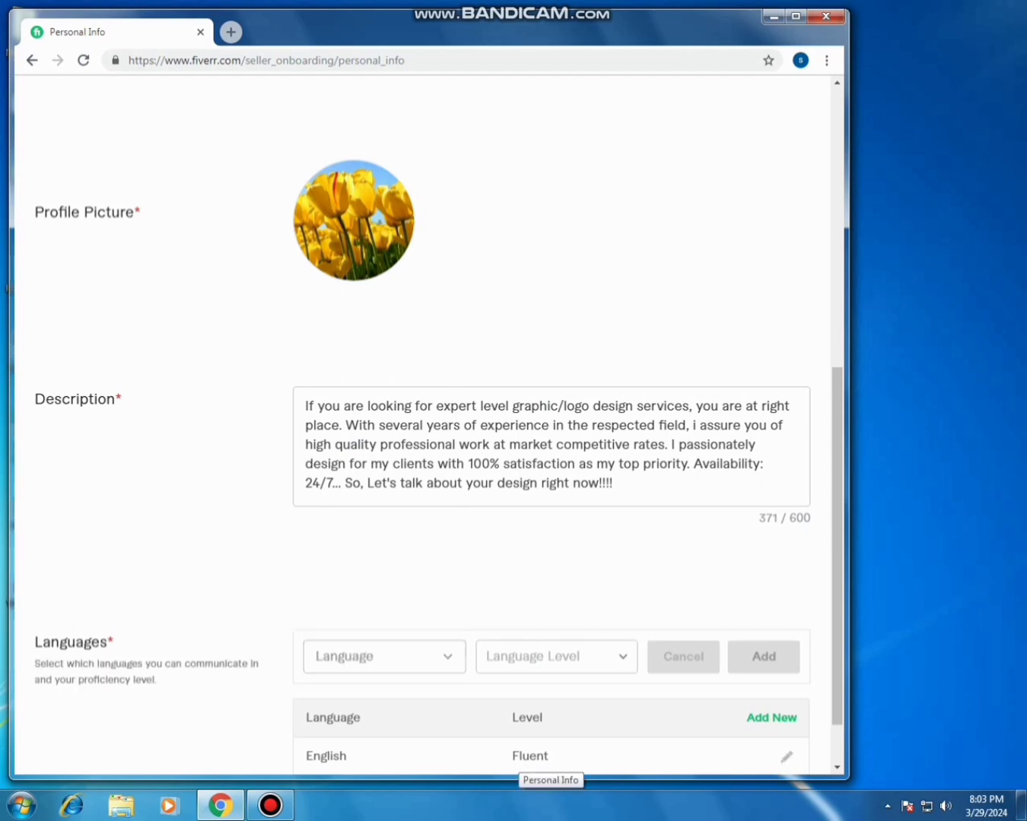
# Submit the Personal Info form and replace the profile picture with the portrait photo saved on the Desktop.
pyautogui.scroll(-2, 537, 668)
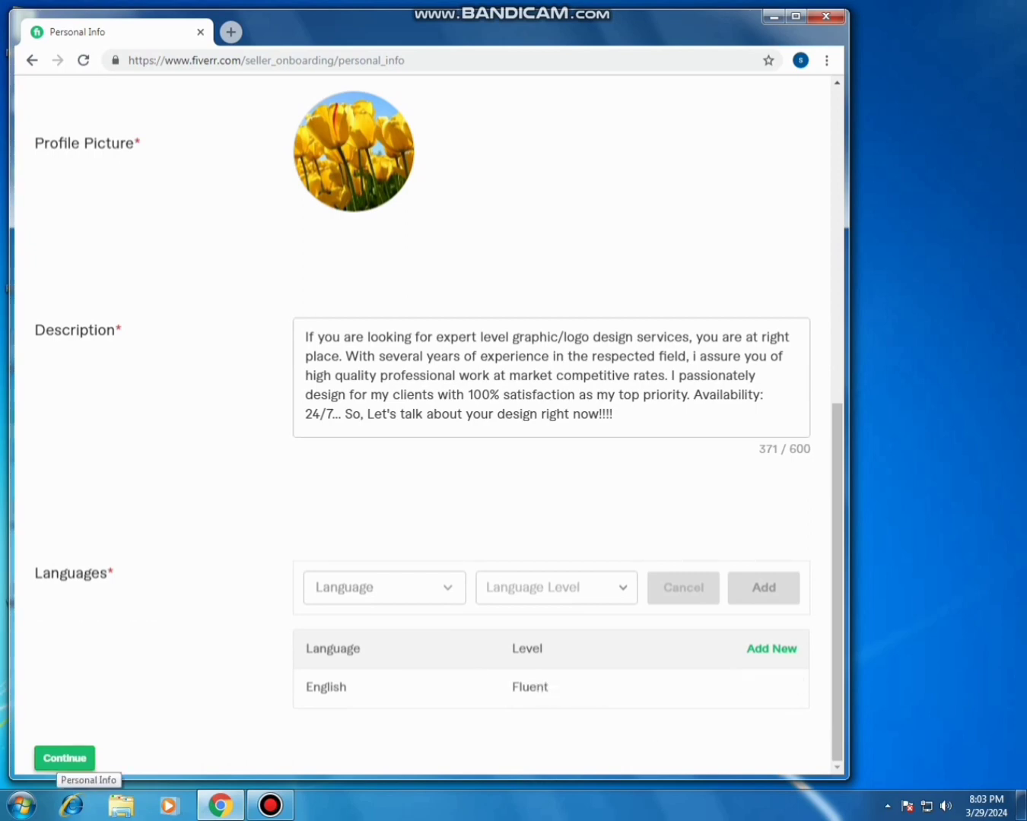
pyautogui.click(63, 758)
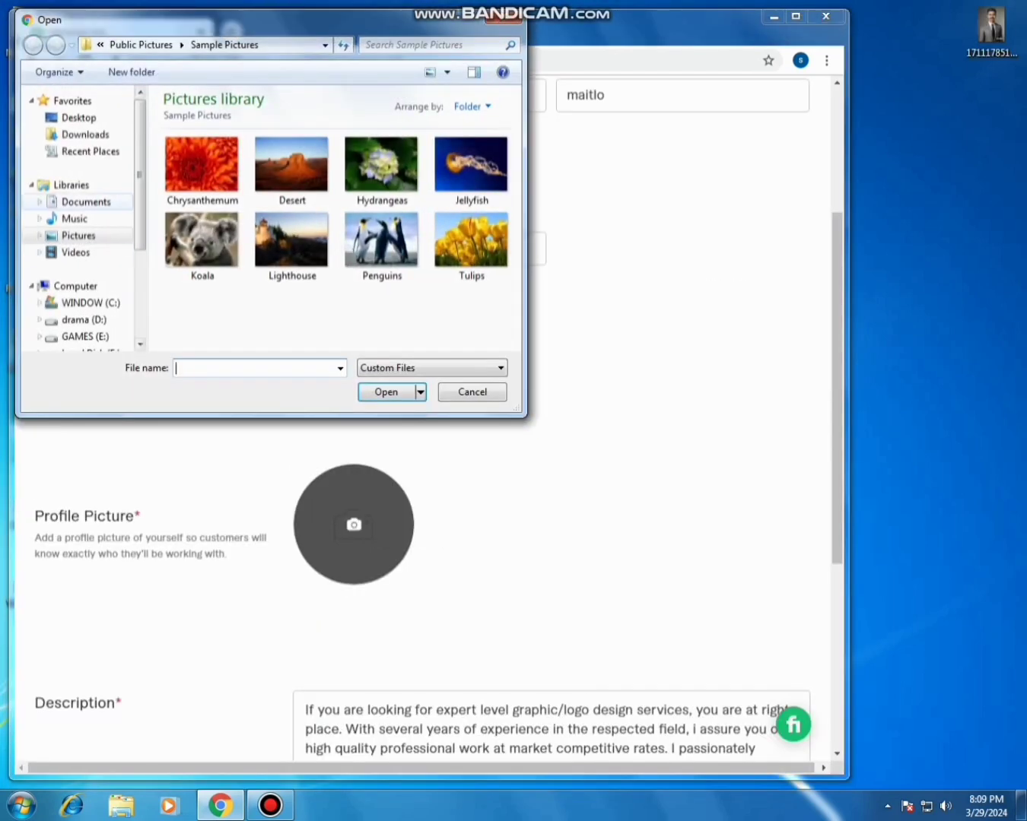
pyautogui.click(79, 118)
pyautogui.click(228, 289)
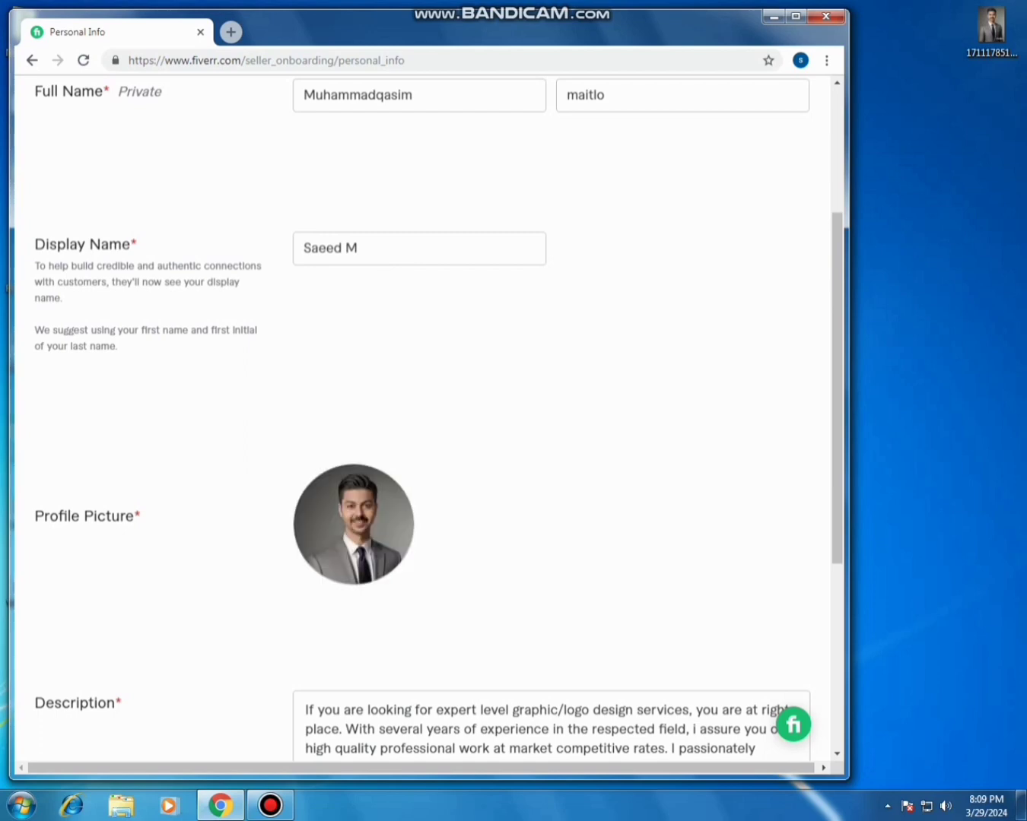
# Review the completed Personal Info form and continue to the Professional Info page.
pyautogui.scroll(3, 425, 418)
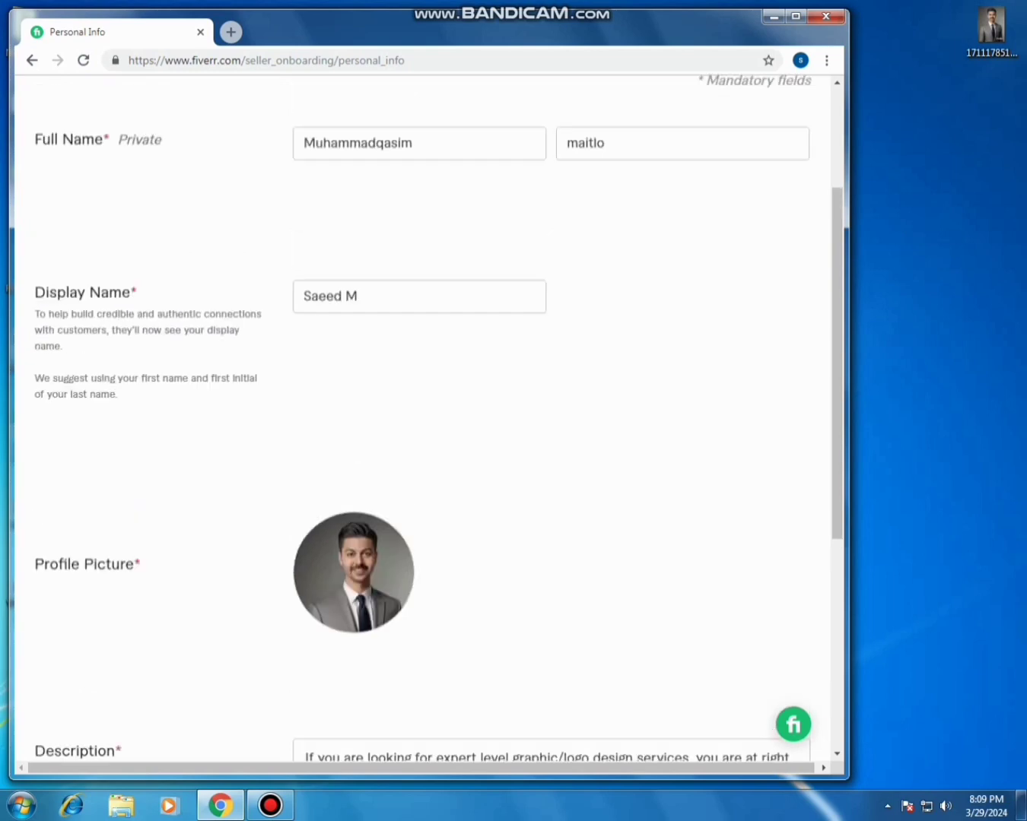
pyautogui.scroll(-8, 426, 417)
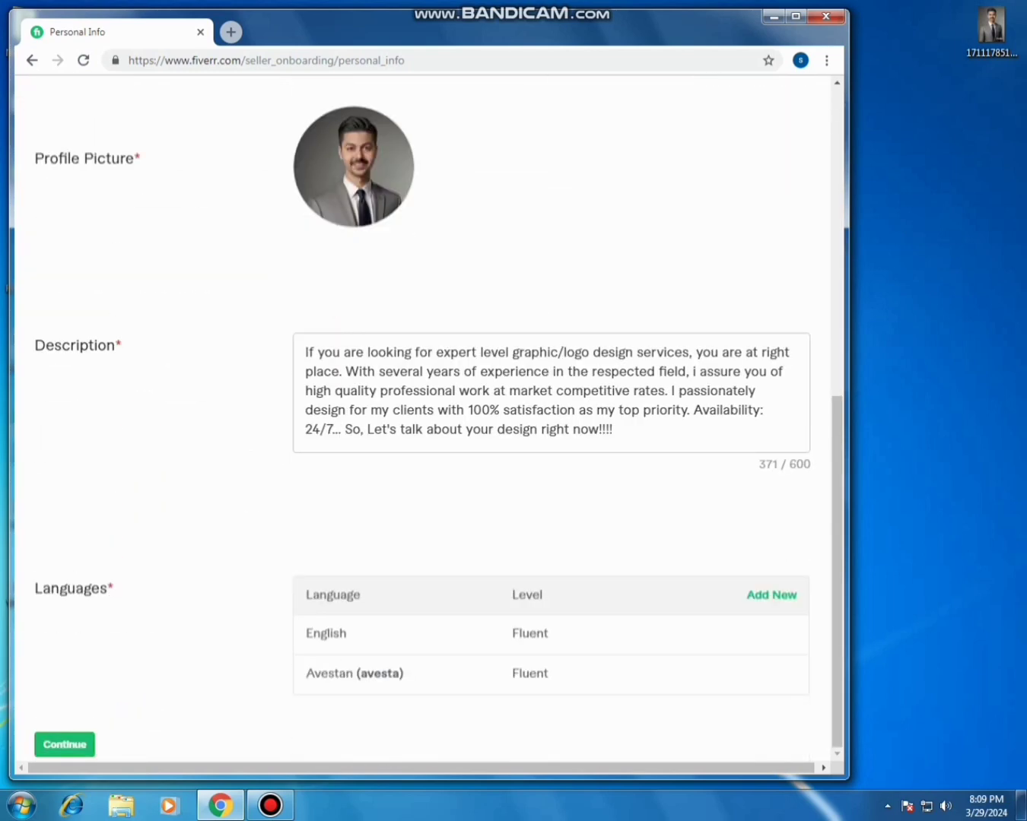
pyautogui.click(65, 744)
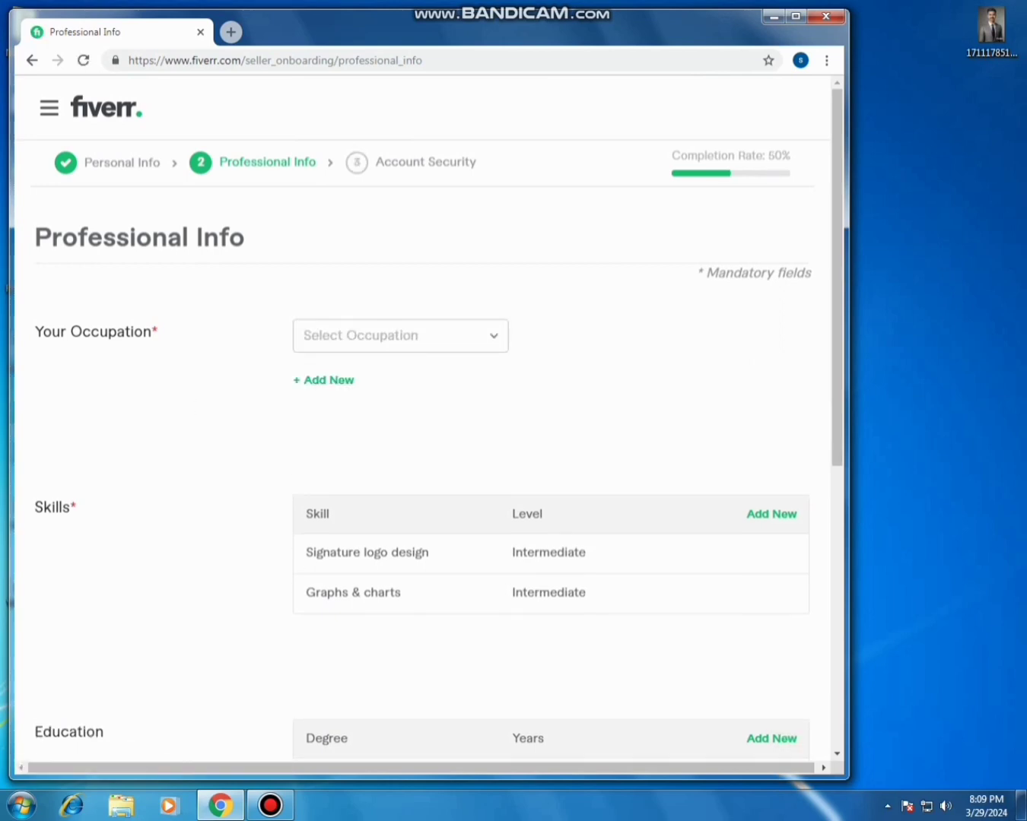
# Choose Graphics & Design as the occupation with the skills App Design, Architecture & Interior, Book Design, Business Cards & Stationery and Logo Design.
pyautogui.click(491, 336)
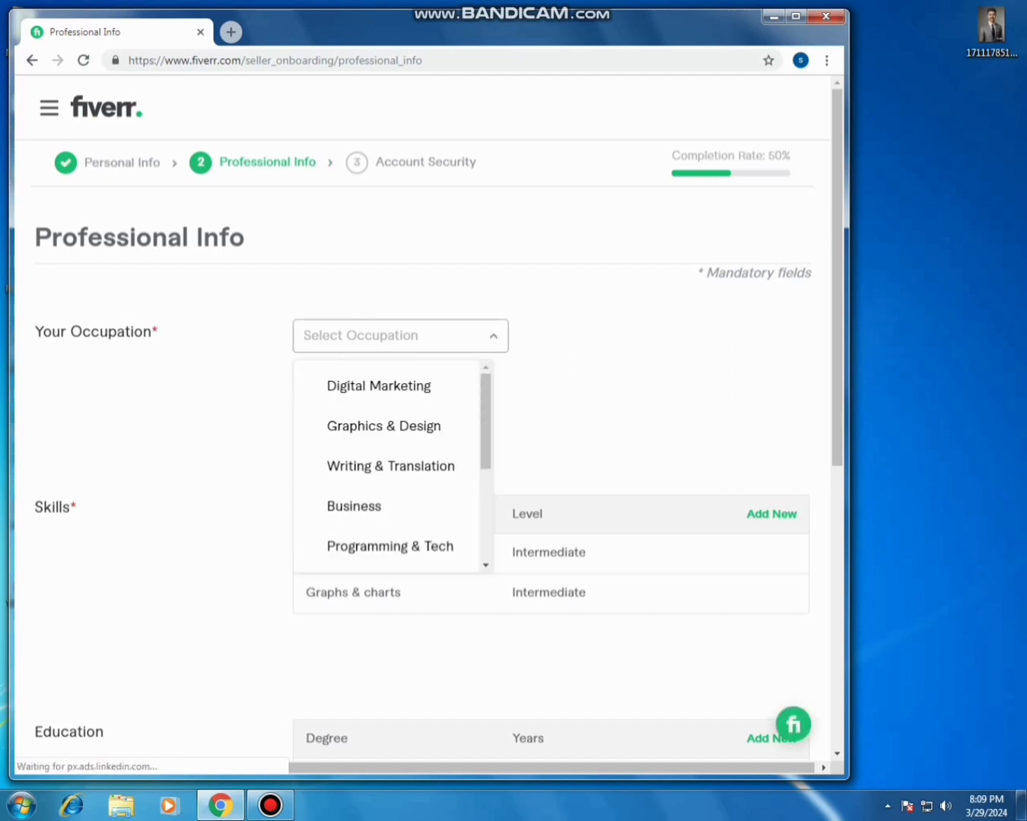
pyautogui.click(384, 426)
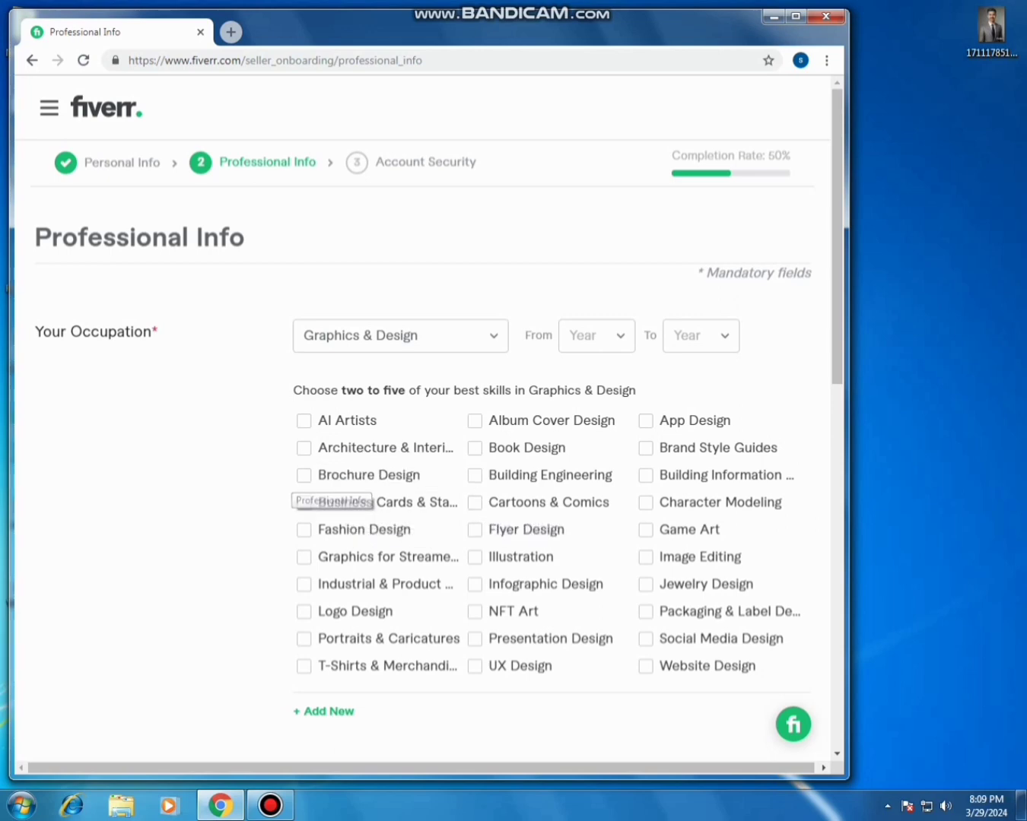
pyautogui.click(304, 502)
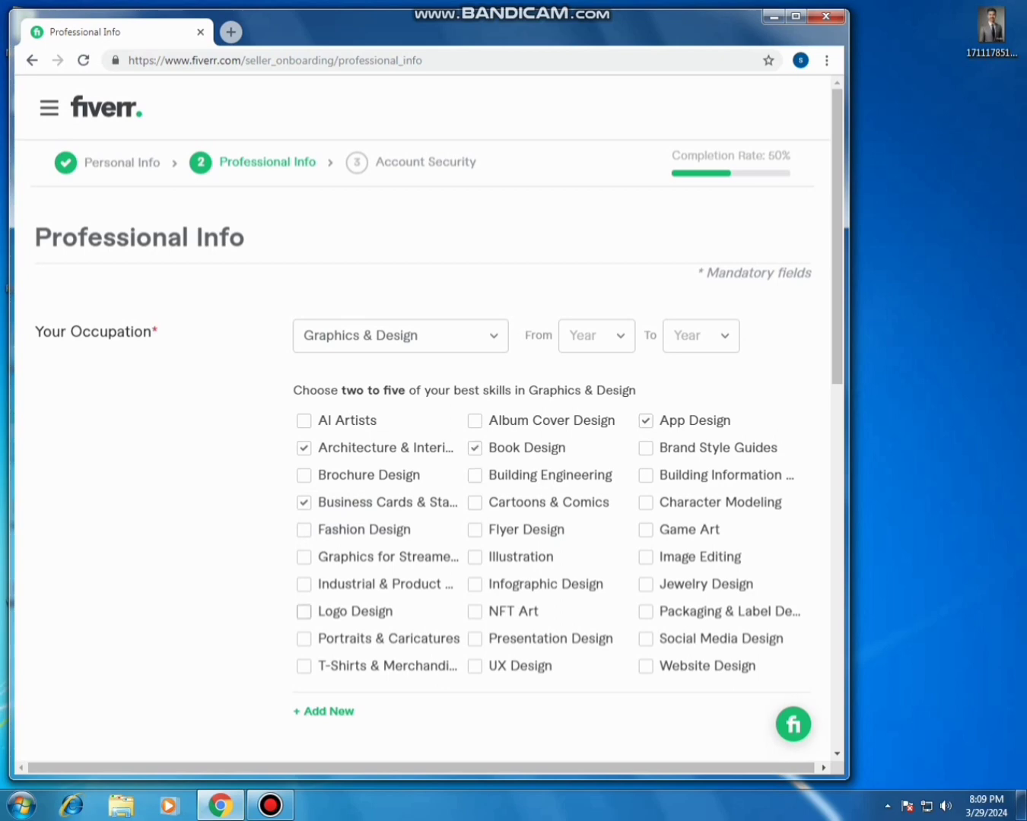
pyautogui.click(304, 611)
# Add Business as a second occupation with the skills Business Consulting, Customer Care and E-Commerce Management.
pyautogui.scroll(-2, 320, 601)
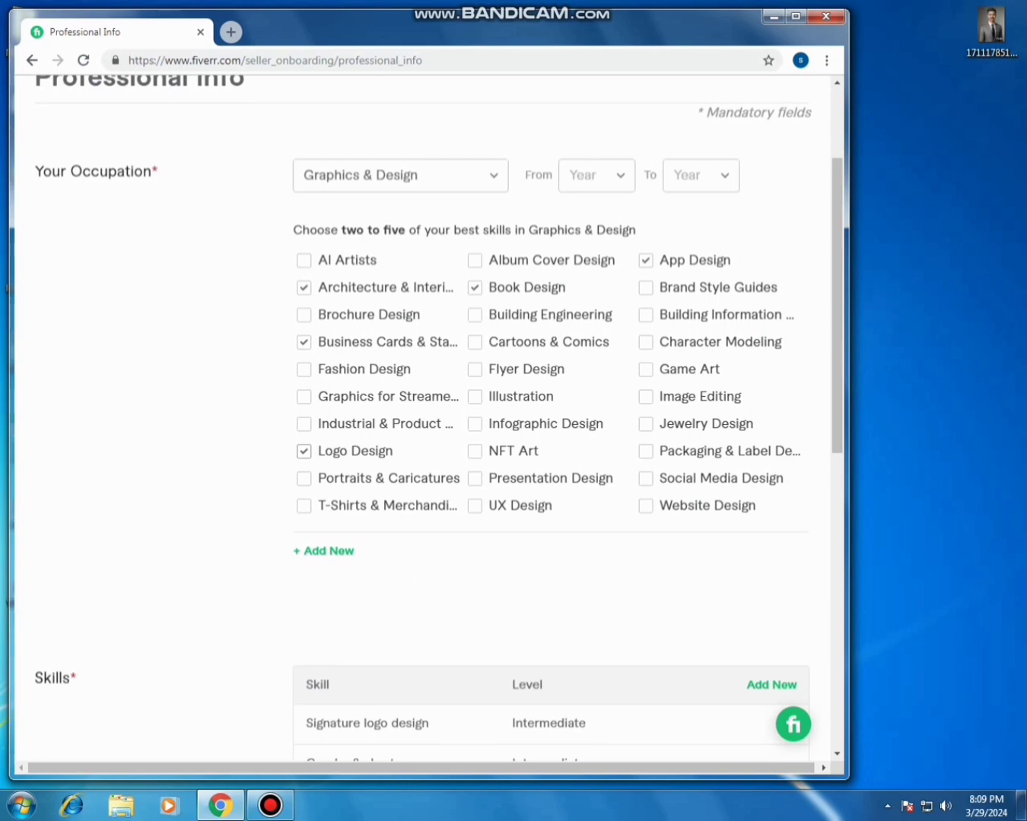
pyautogui.click(325, 551)
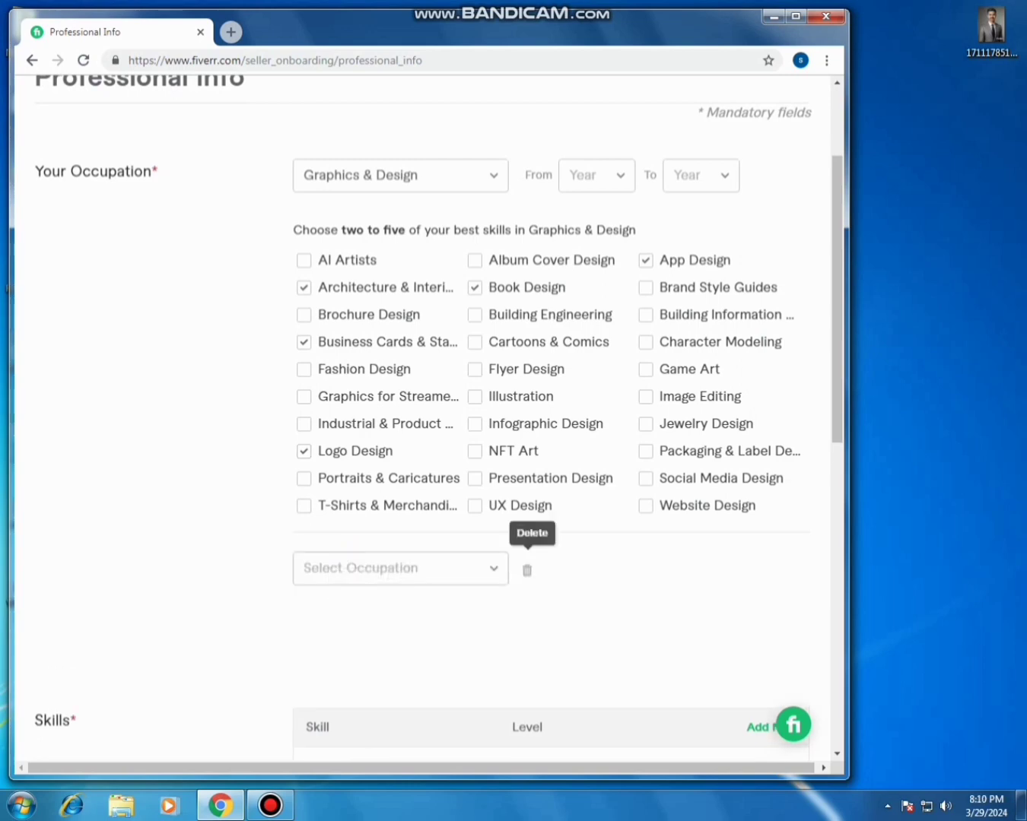
pyautogui.click(457, 569)
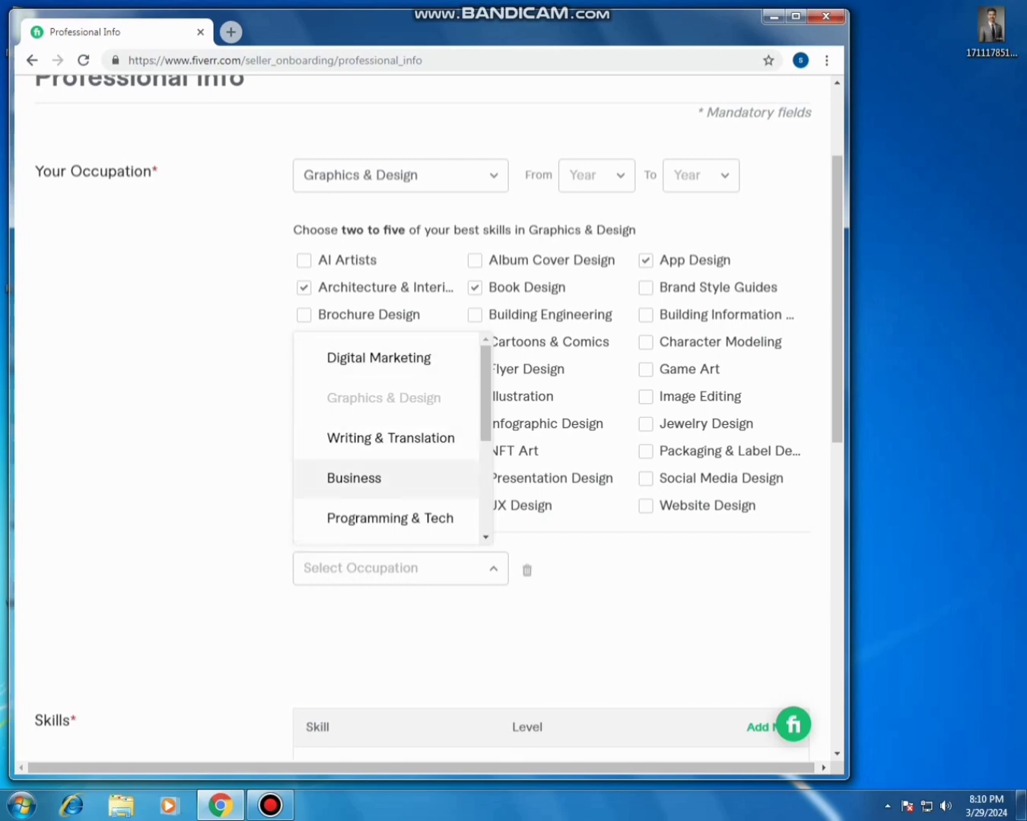
pyautogui.click(353, 477)
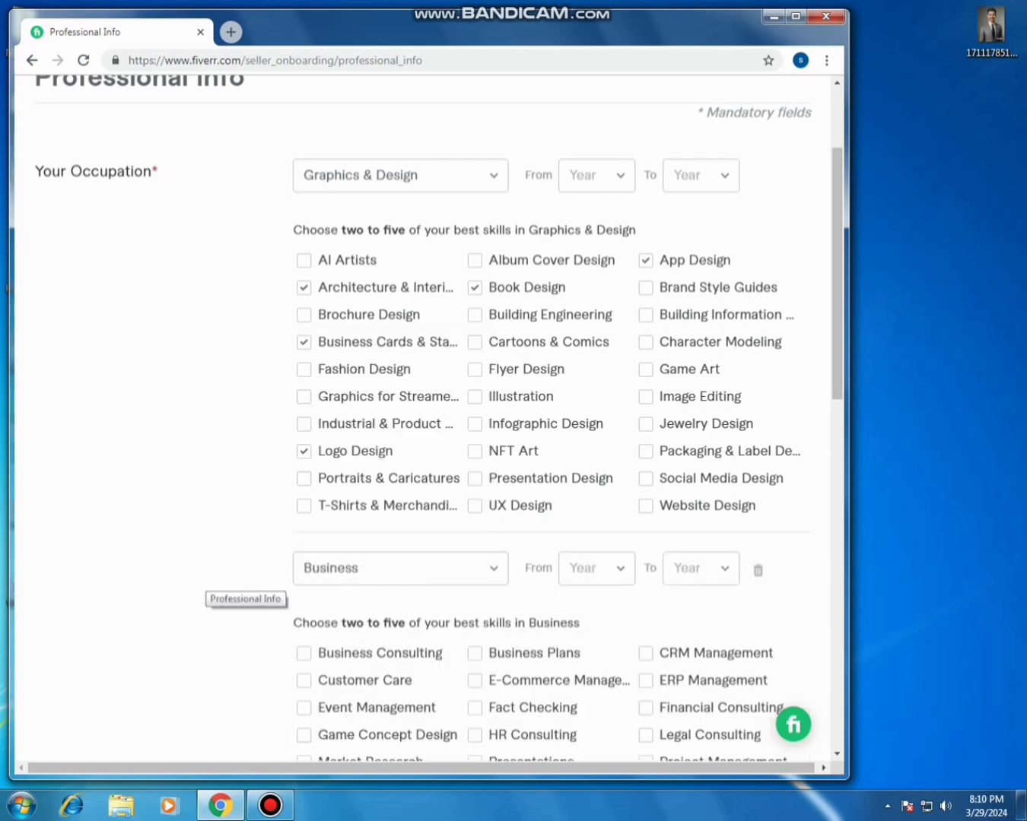
pyautogui.scroll(-2, 228, 586)
pyautogui.click(304, 521)
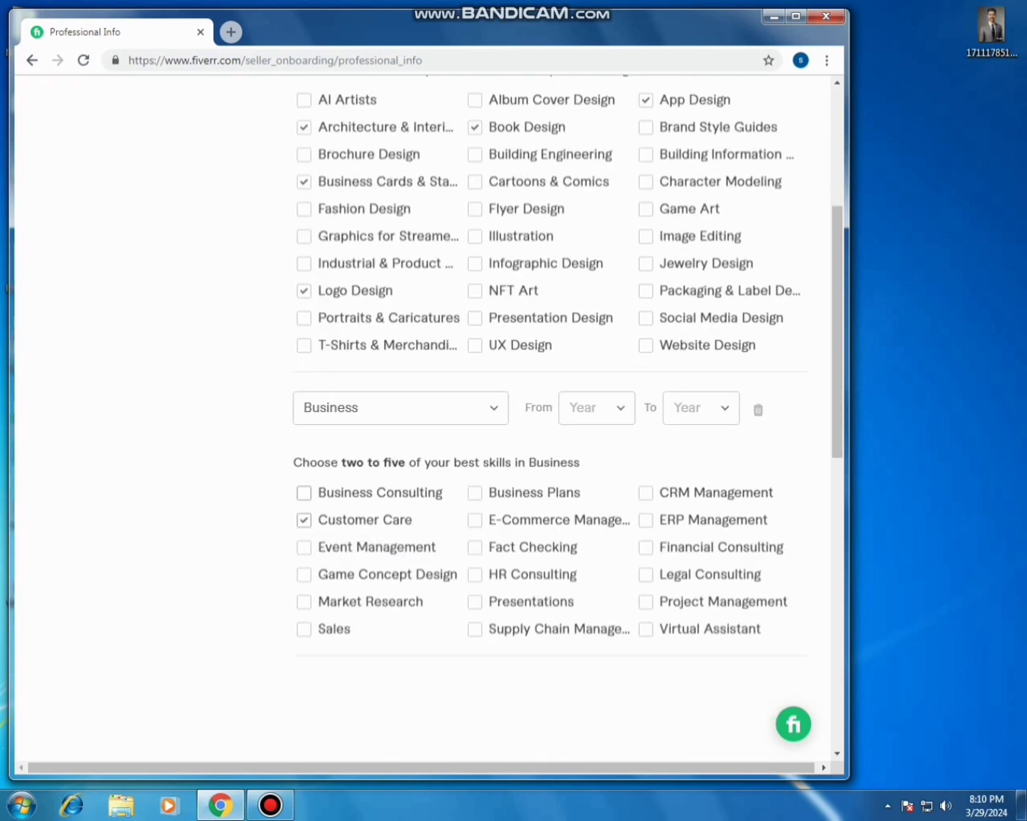
pyautogui.scroll(-4, 426, 418)
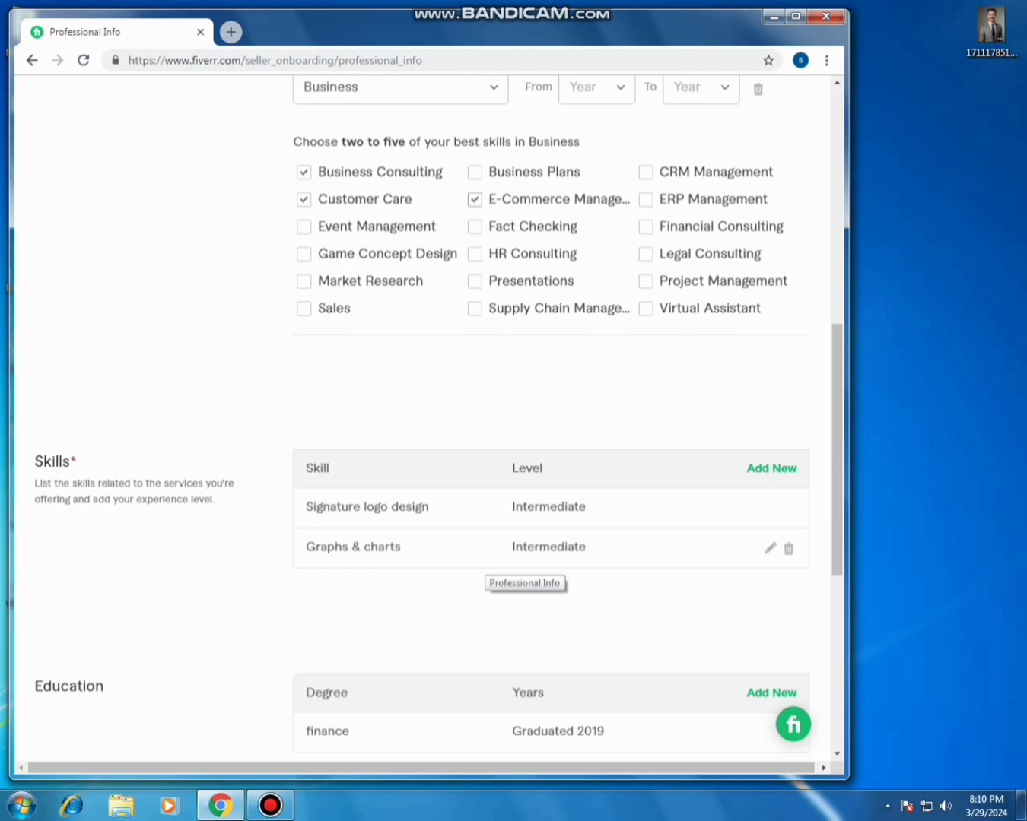
# Set the Business occupation's period from 2021 to 2024.
pyautogui.scroll(6, 532, 574)
pyautogui.scroll(-2, 600, 457)
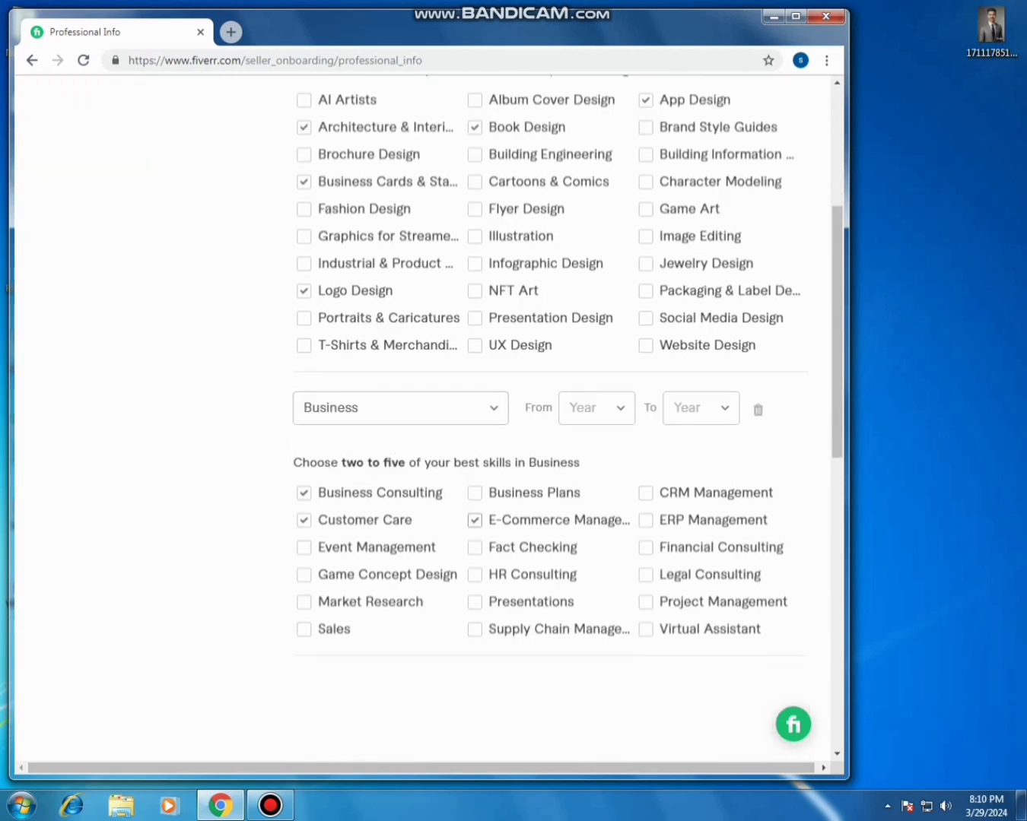
pyautogui.click(605, 410)
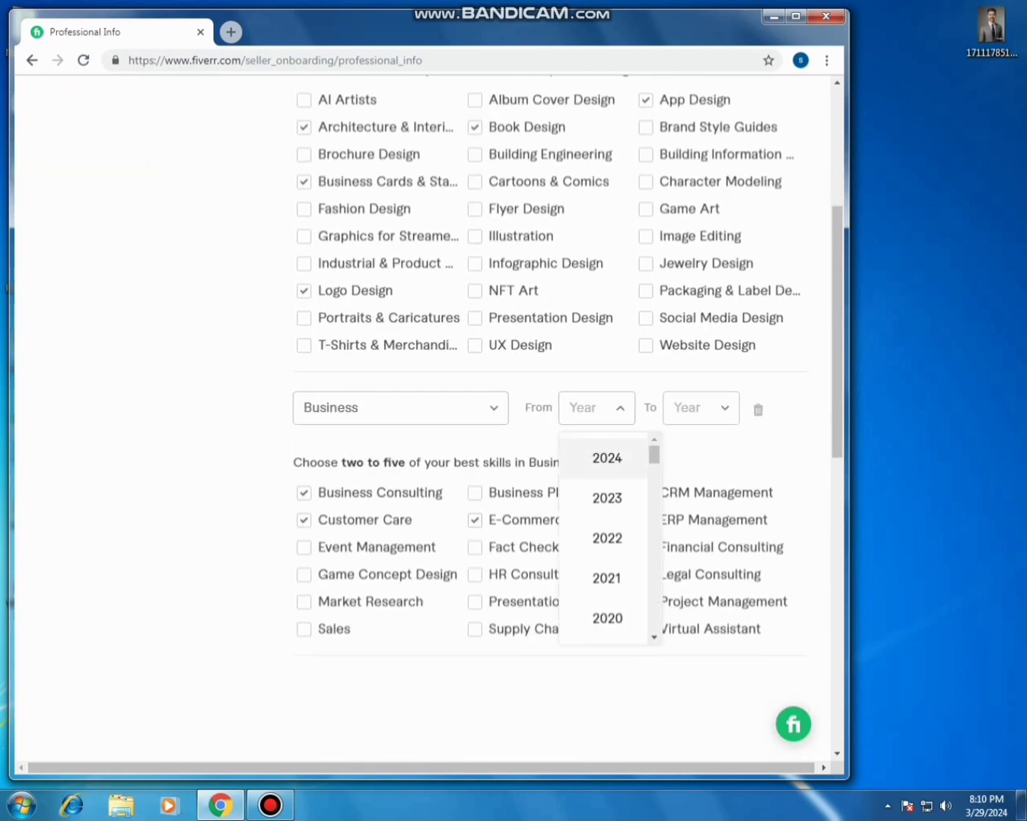
pyautogui.click(606, 580)
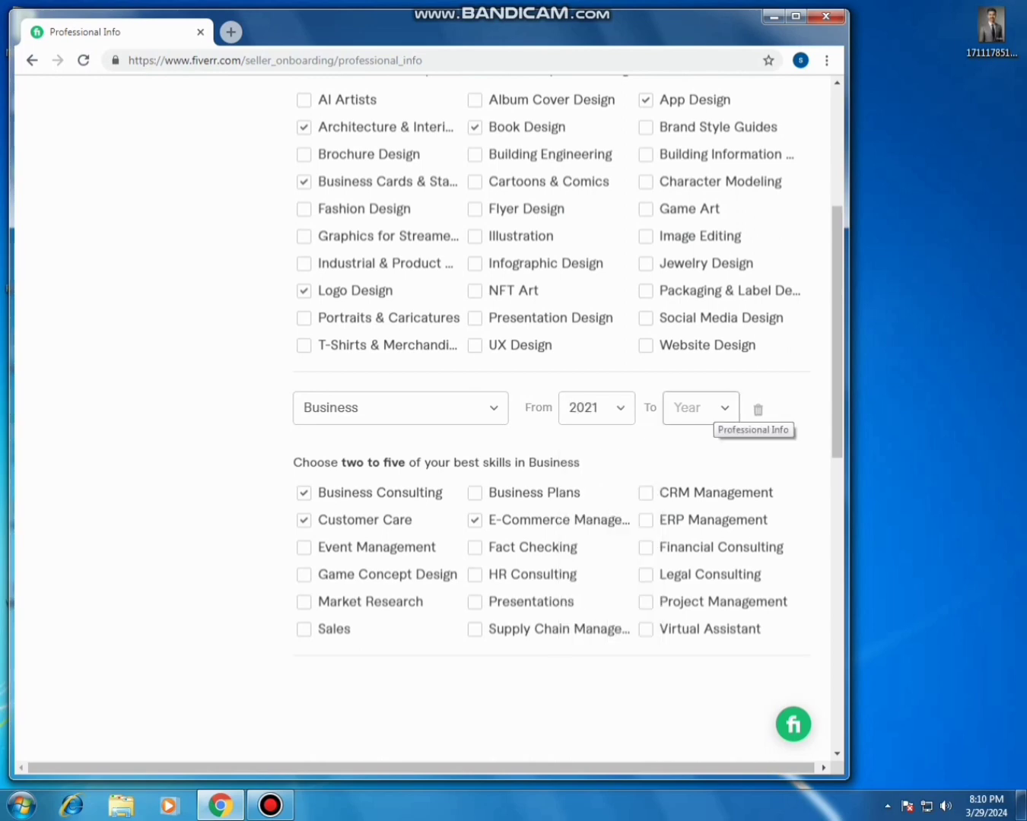
pyautogui.click(703, 411)
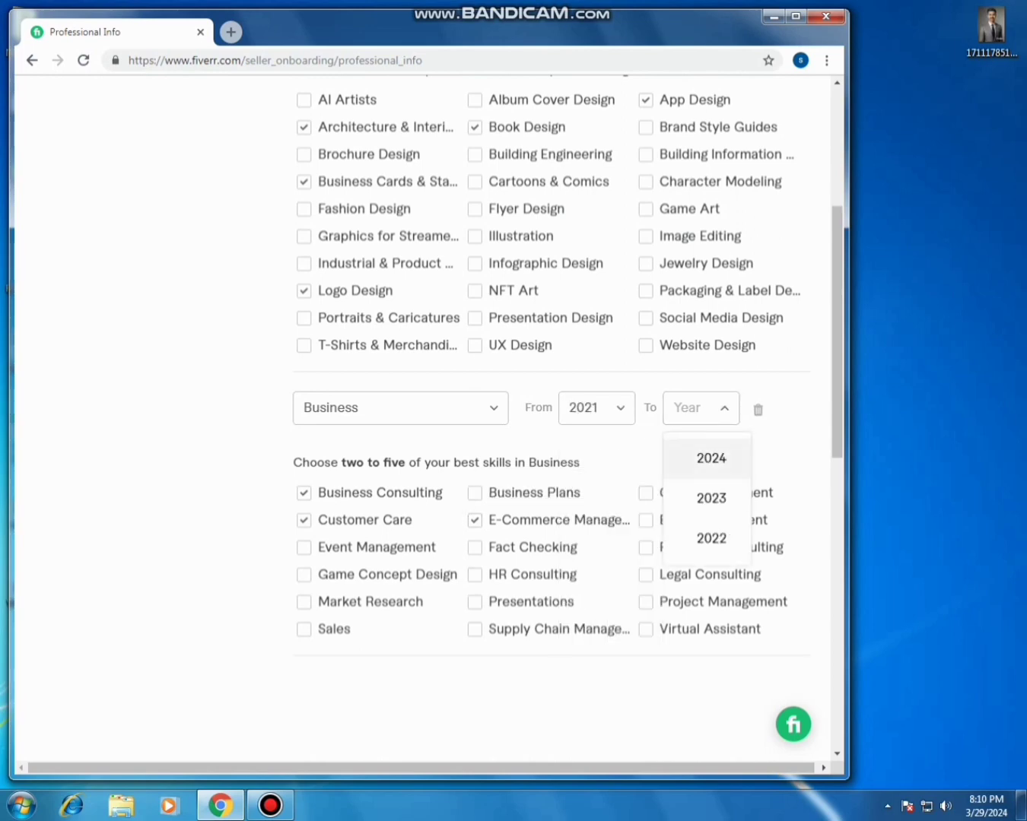
pyautogui.click(712, 458)
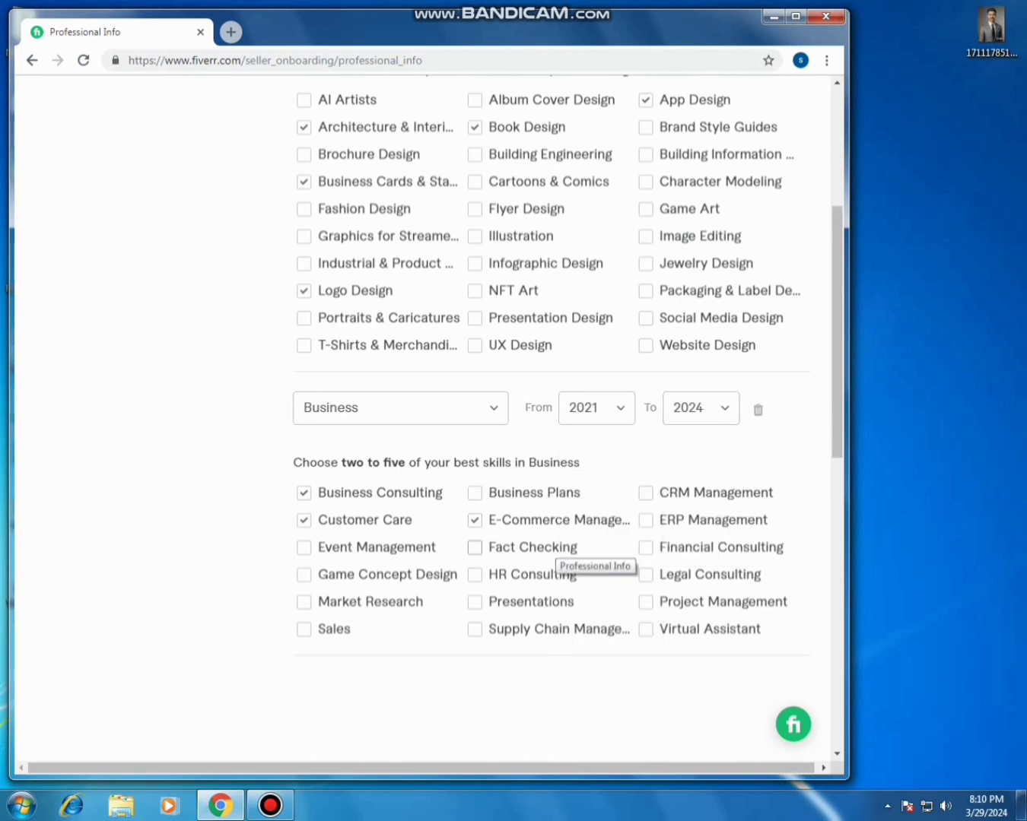
# Set the Graphics & Design occupation's period from 2019 to 2023.
pyautogui.scroll(-5, 564, 555)
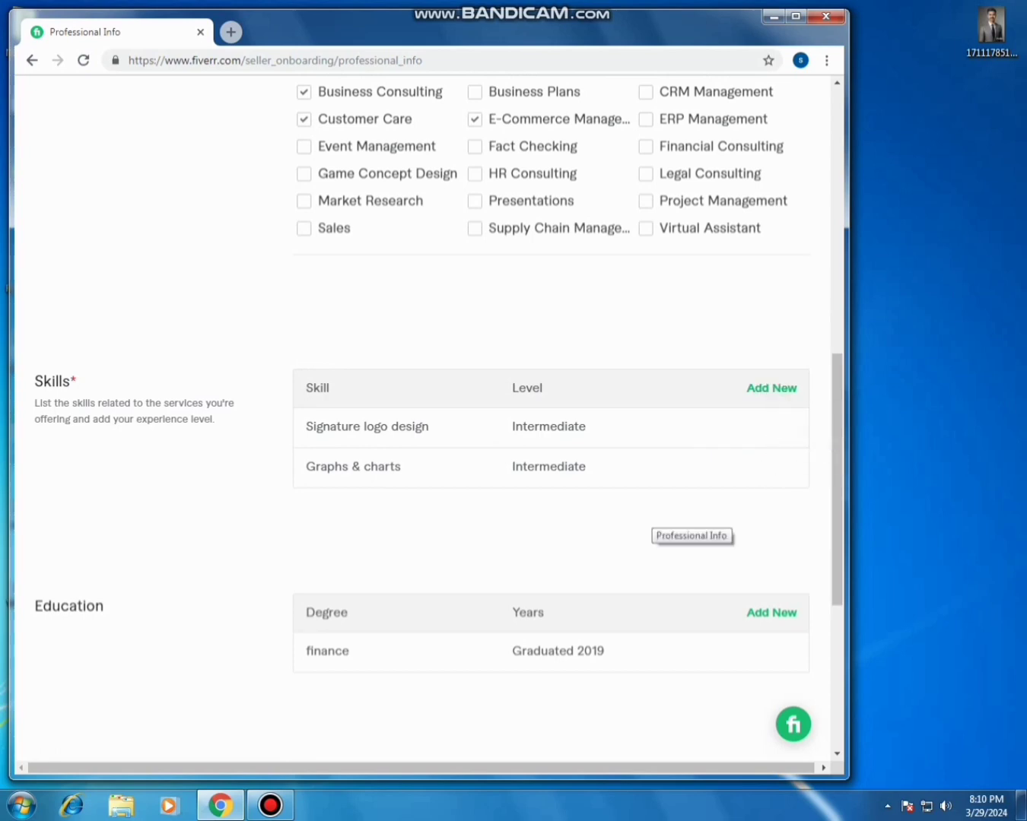
pyautogui.scroll(-2, 654, 525)
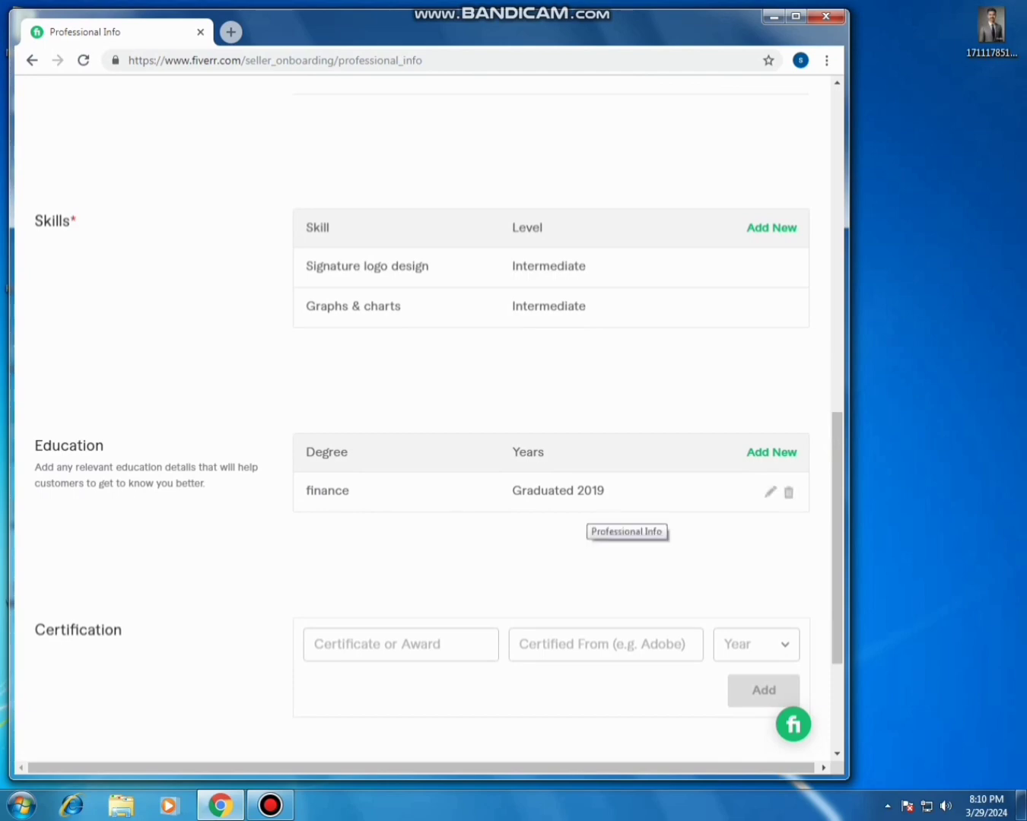
pyautogui.scroll(-2, 425, 418)
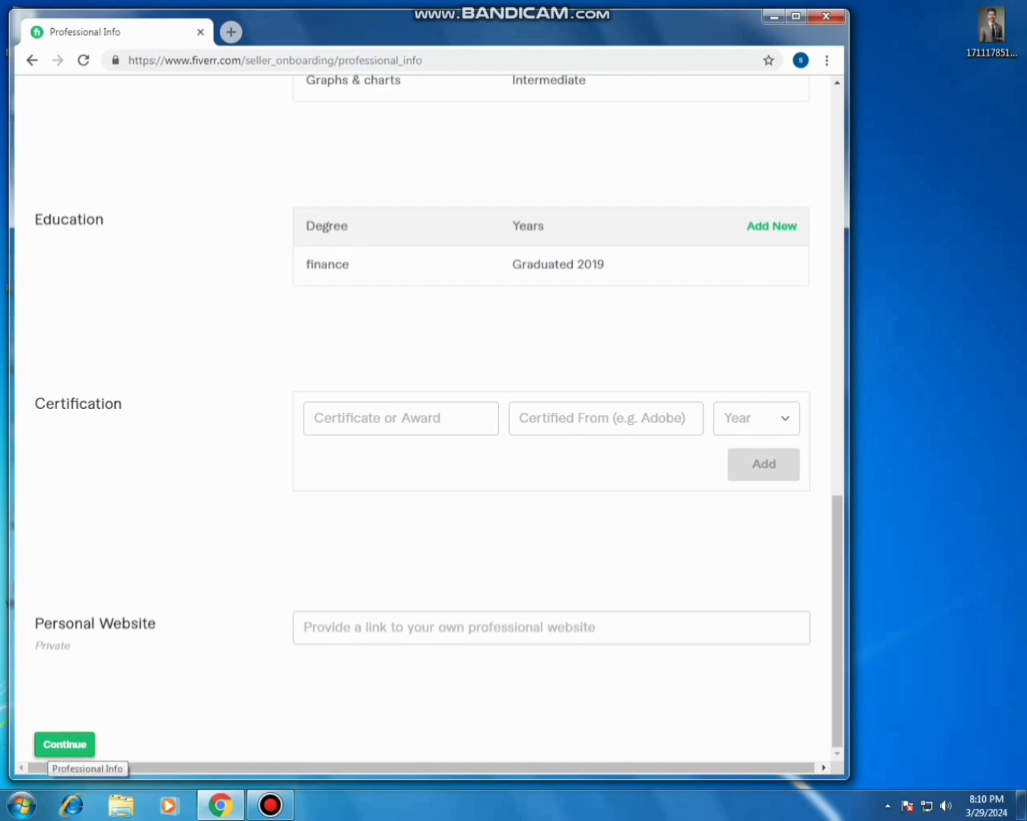
pyautogui.scroll(10, 426, 418)
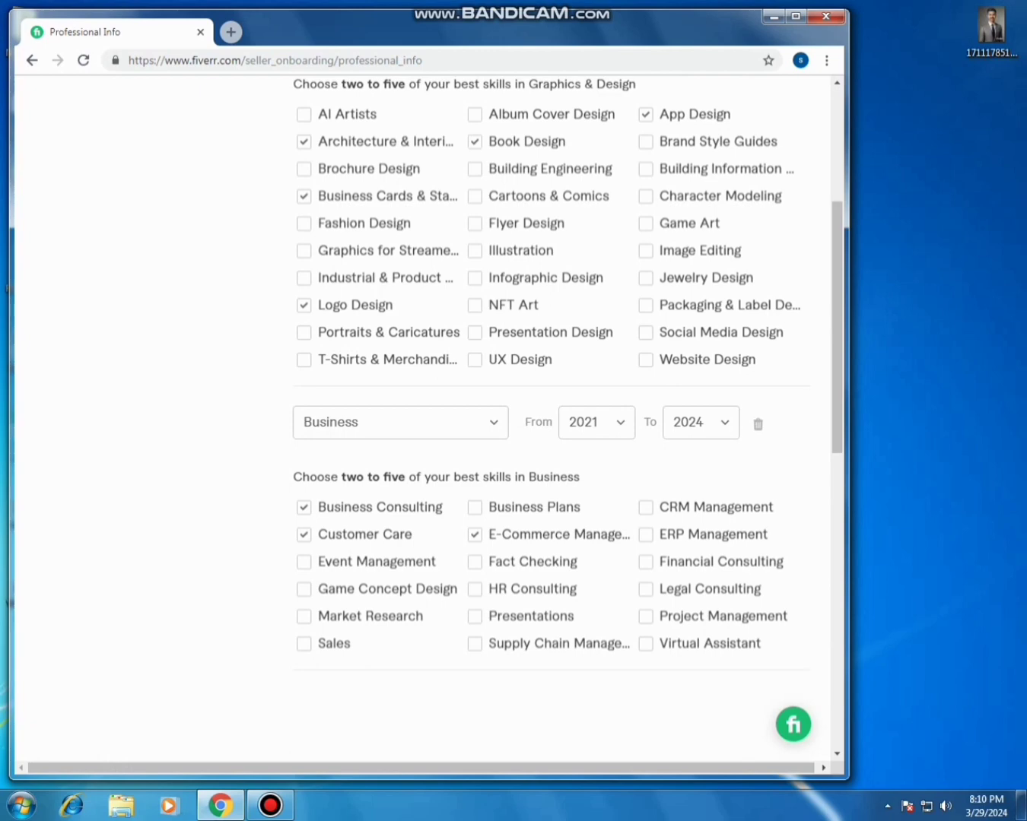
pyautogui.scroll(4, 426, 418)
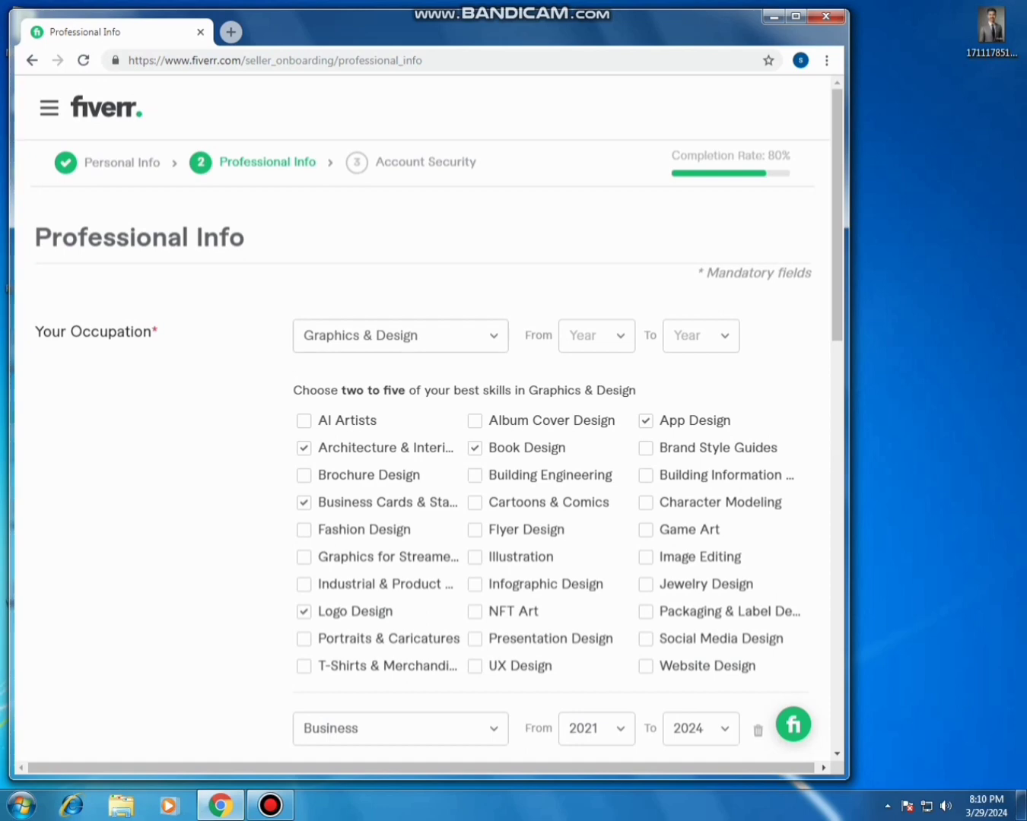
pyautogui.click(616, 342)
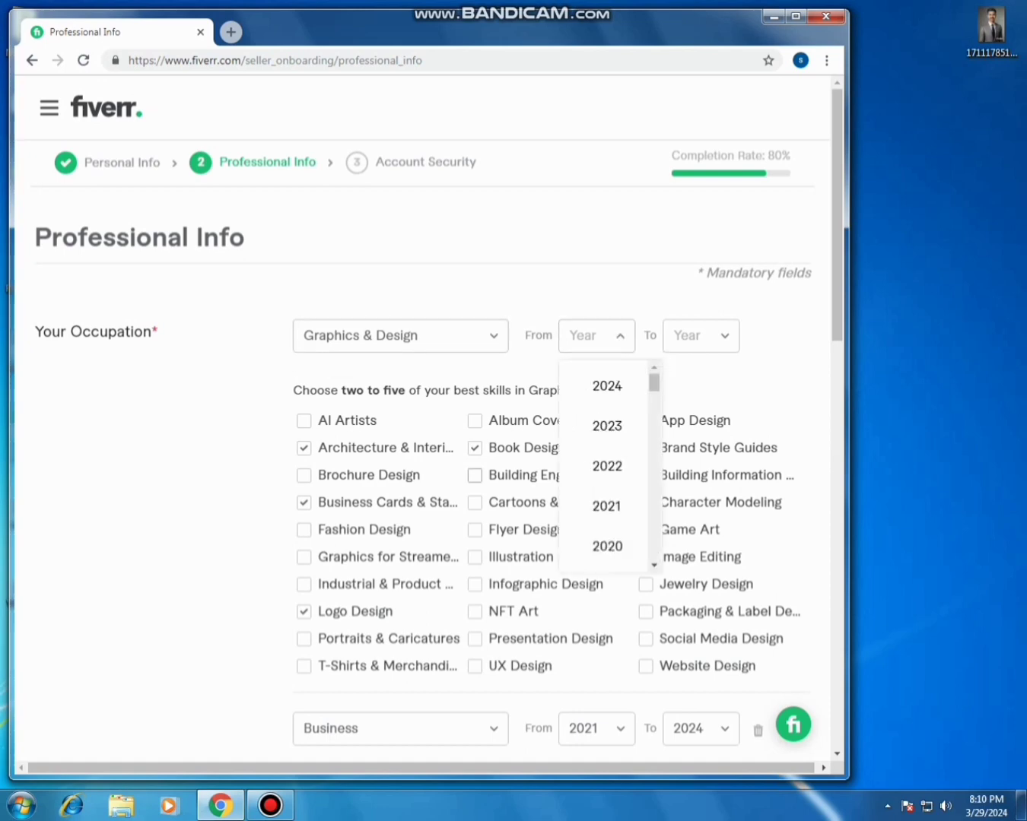
pyautogui.scroll(-1, 607, 517)
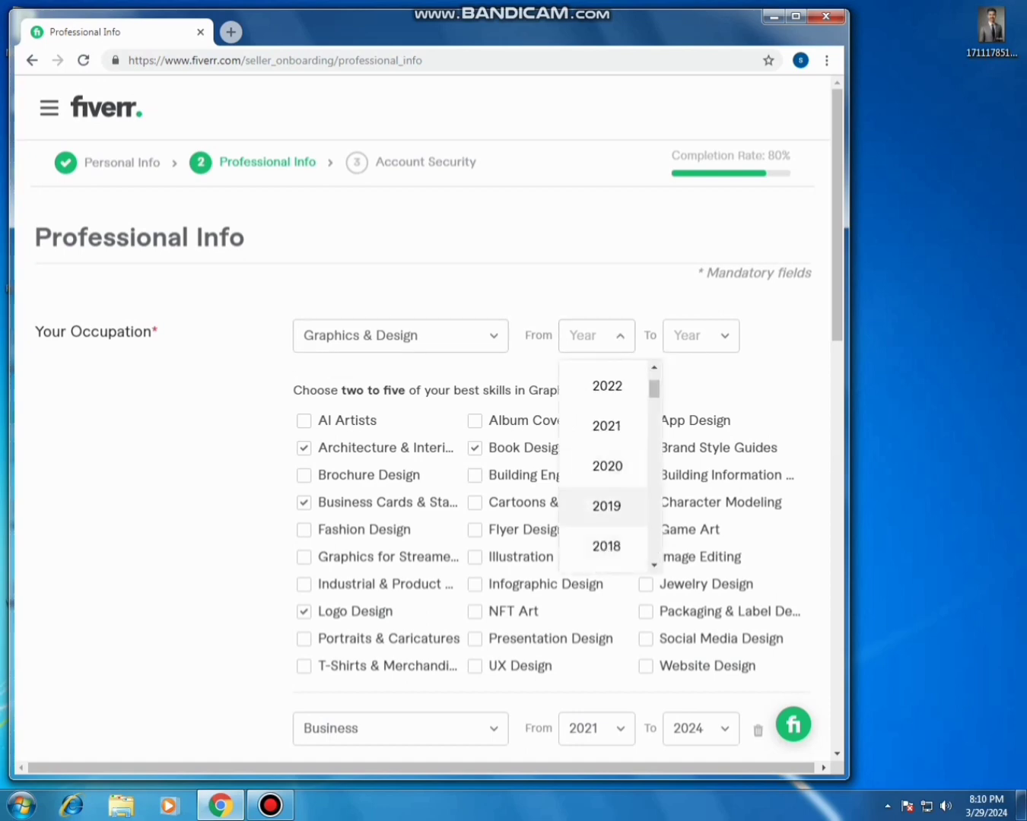
pyautogui.click(606, 506)
pyautogui.click(700, 336)
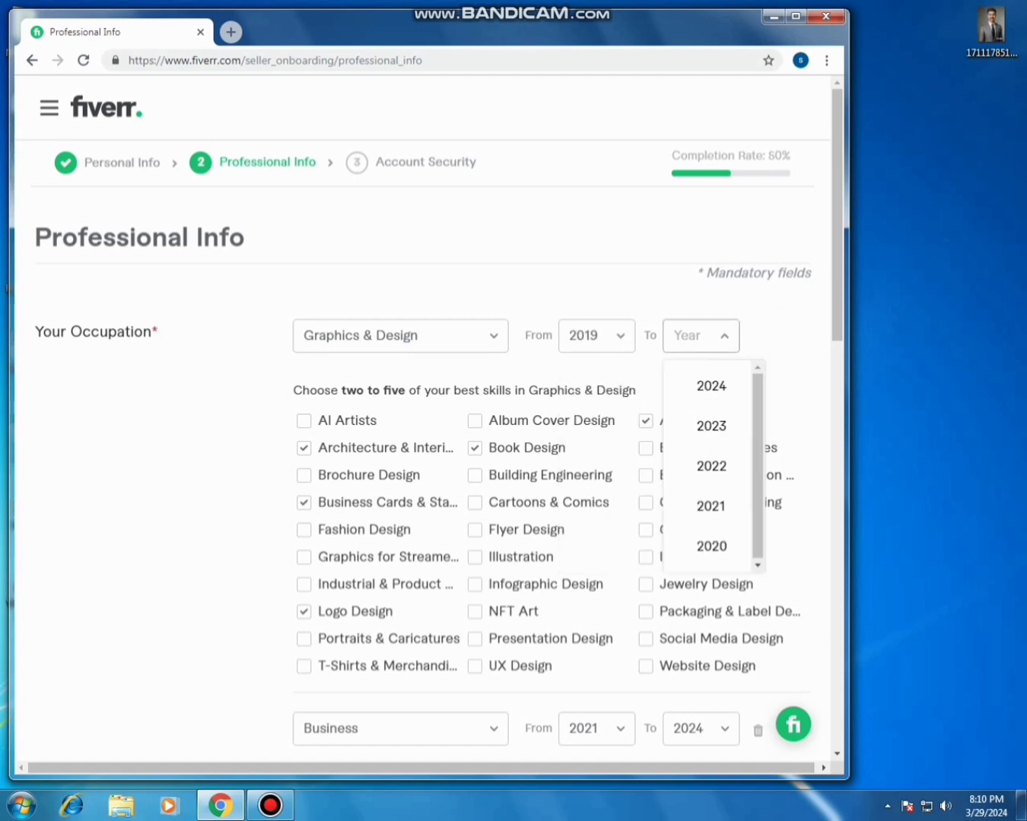
pyautogui.click(711, 426)
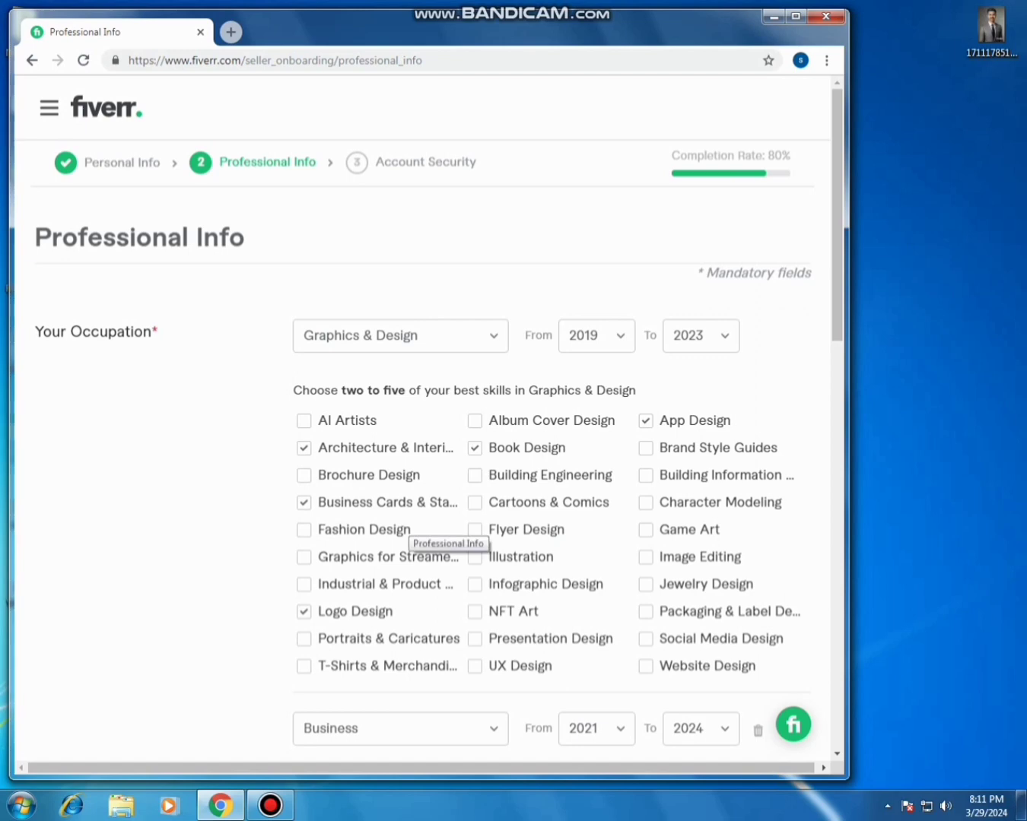
# Submit the Professional Info form with certification and personal website left empty, and continue to Account Security.
pyautogui.scroll(-10, 426, 532)
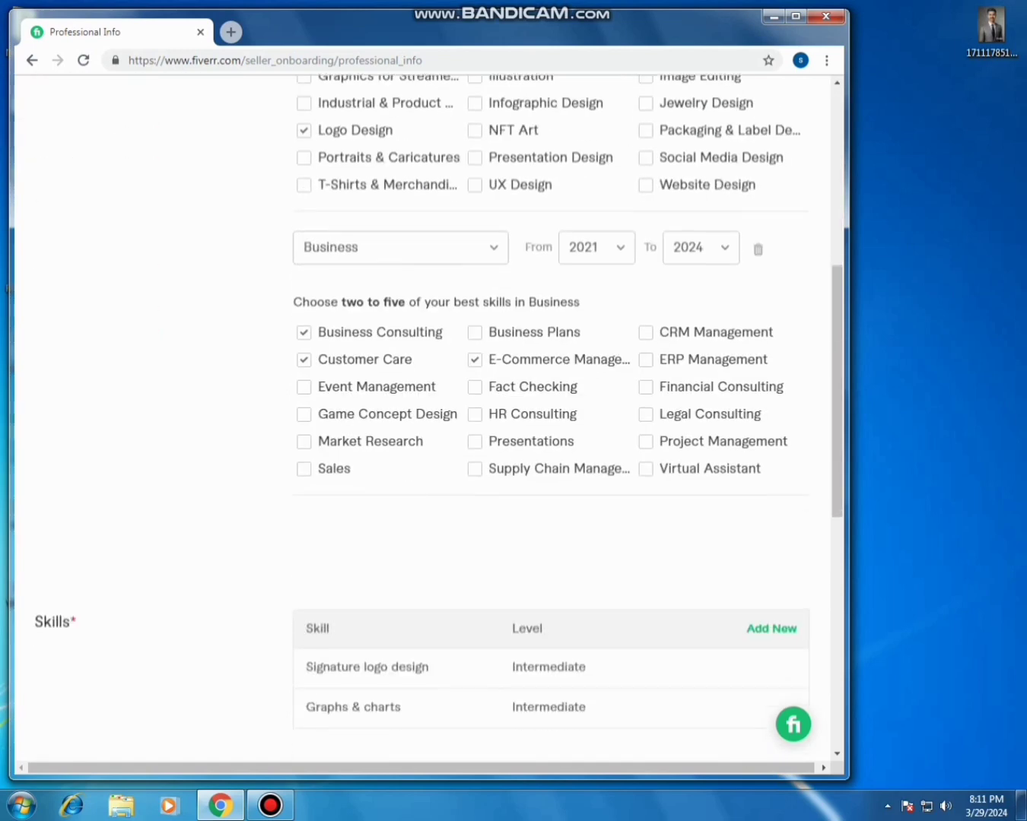
pyautogui.scroll(-2, 425, 418)
pyautogui.scroll(-3, 426, 419)
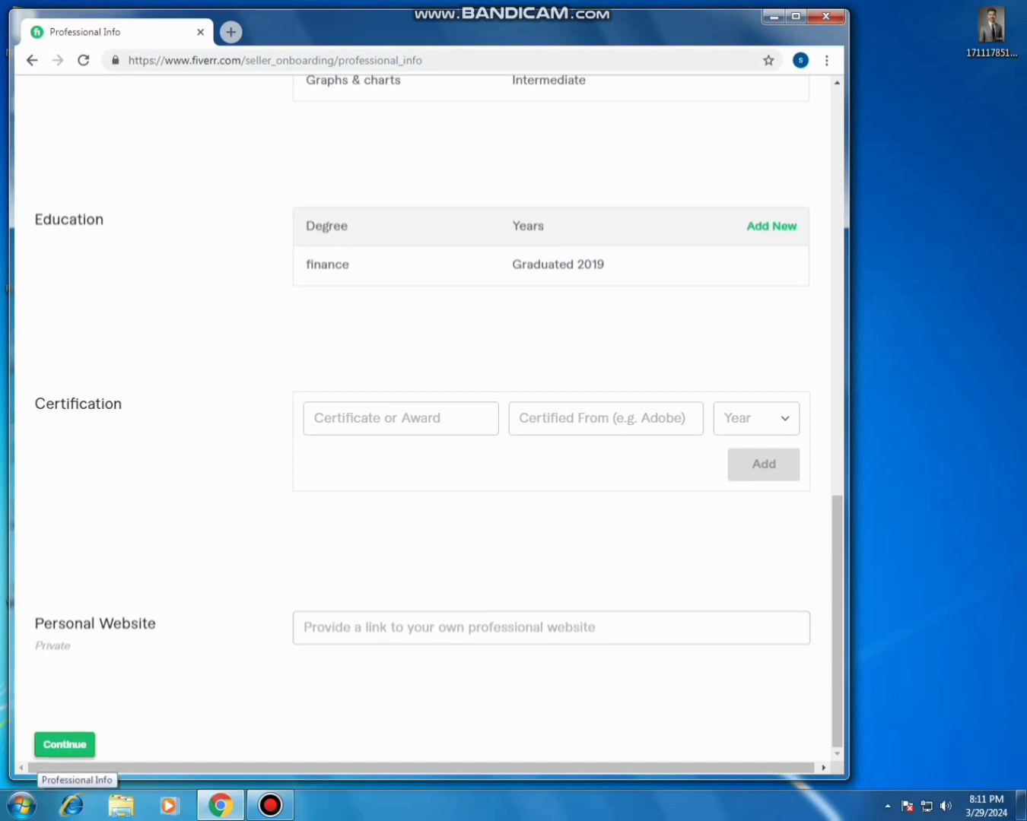
pyautogui.click(65, 745)
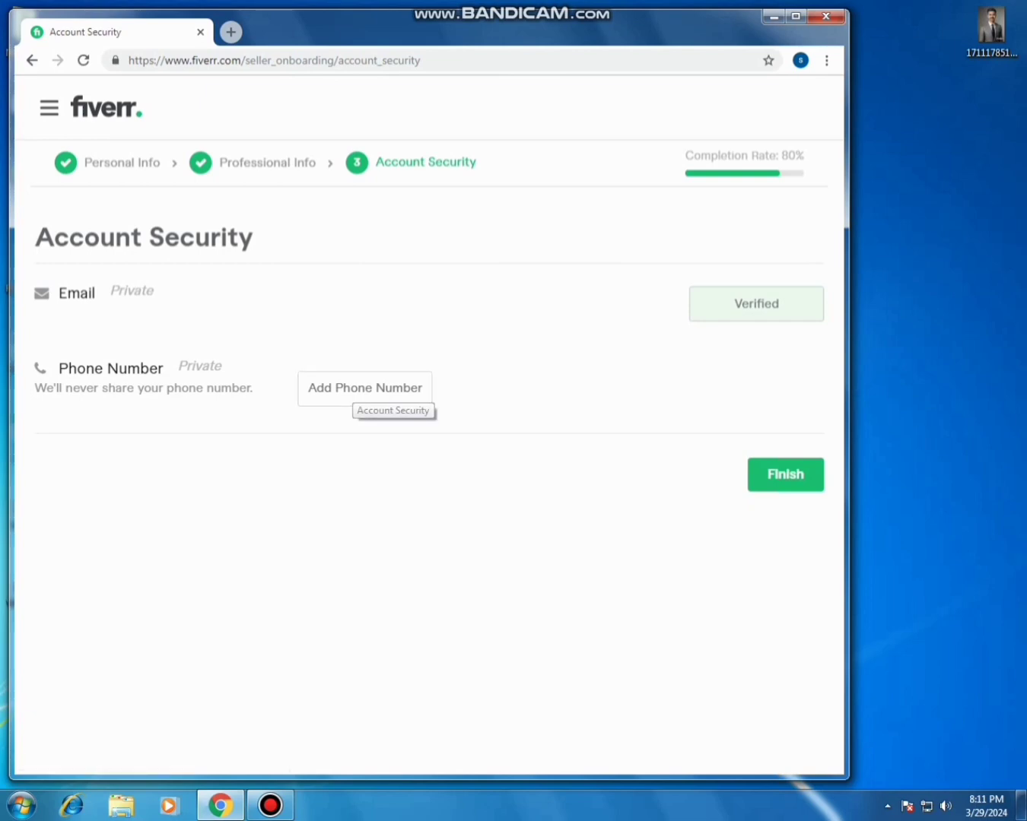
# Finish the seller profile without adding a phone number and proceed to creating the first Gig.
pyautogui.click(353, 397)
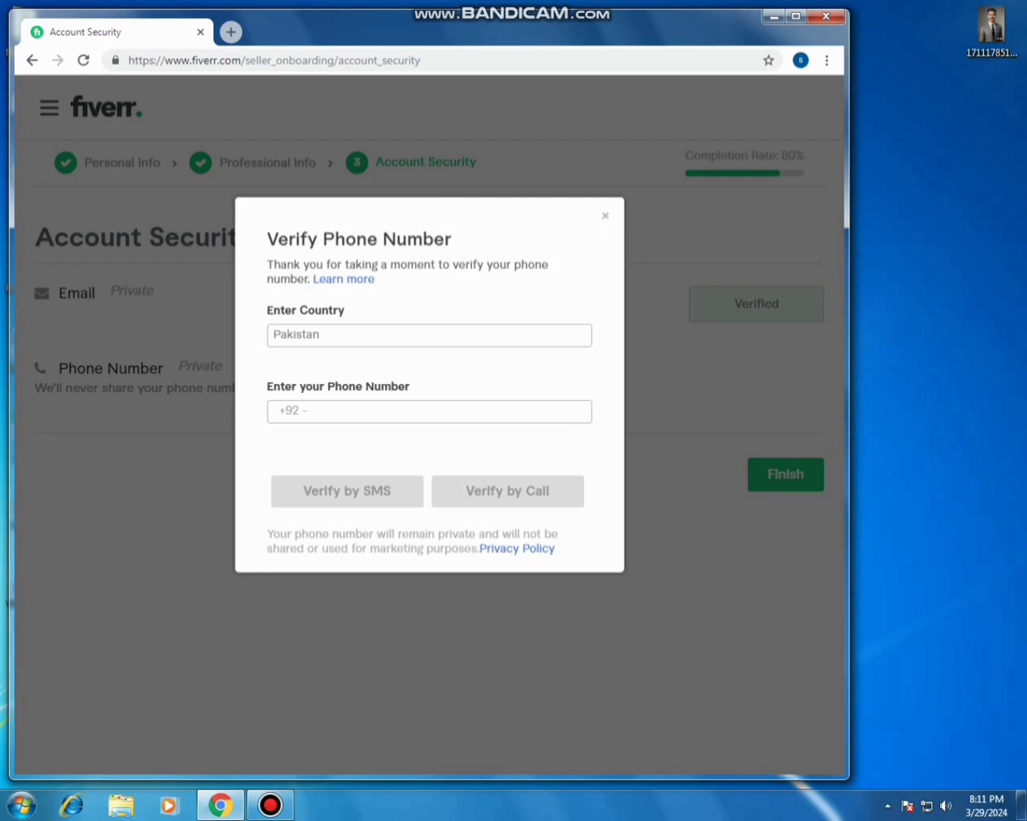
pyautogui.click(430, 412)
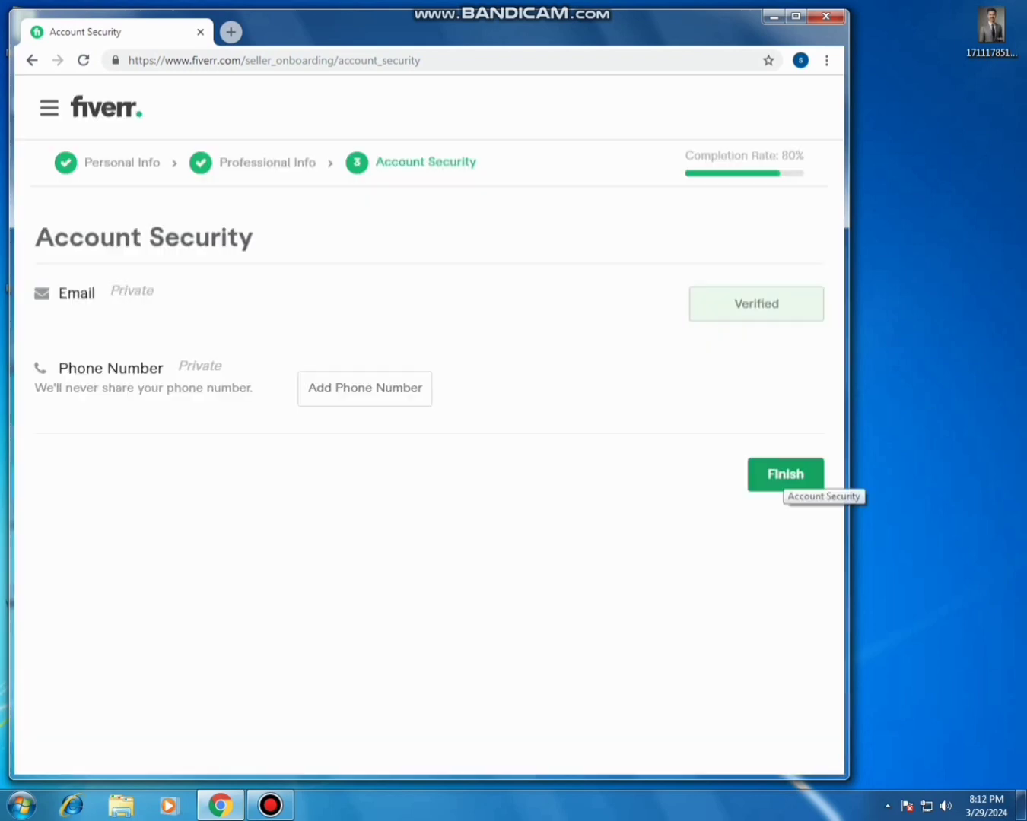
pyautogui.click(783, 475)
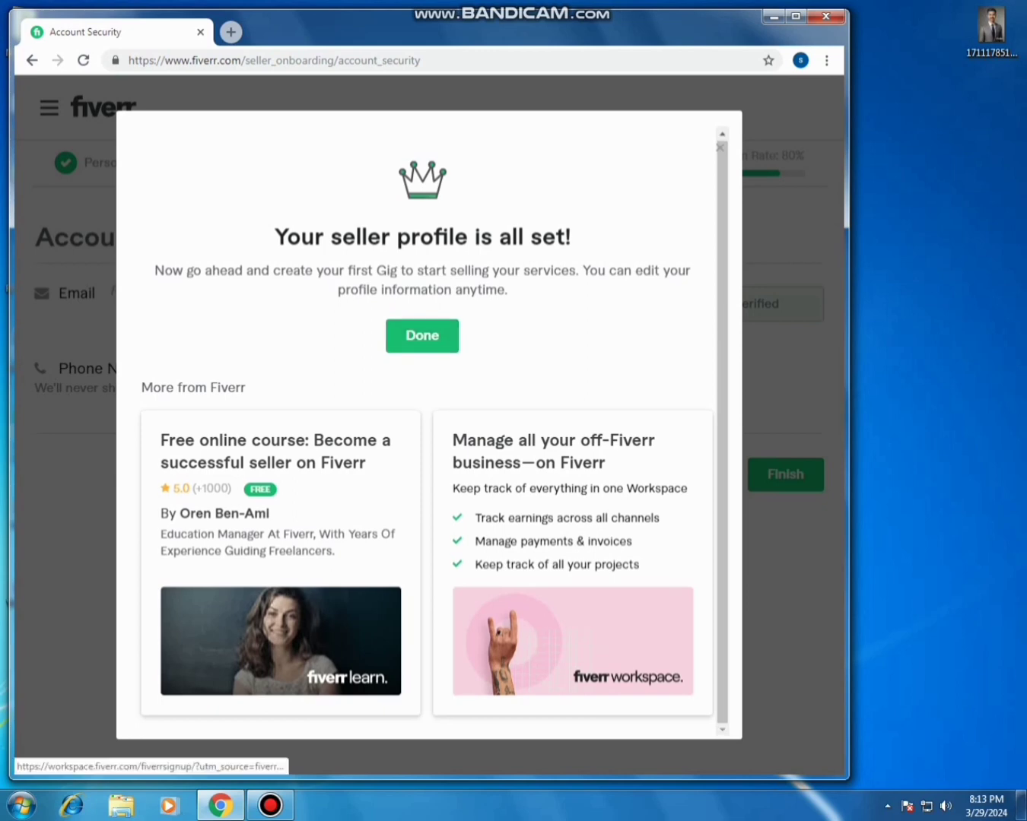
pyautogui.click(422, 335)
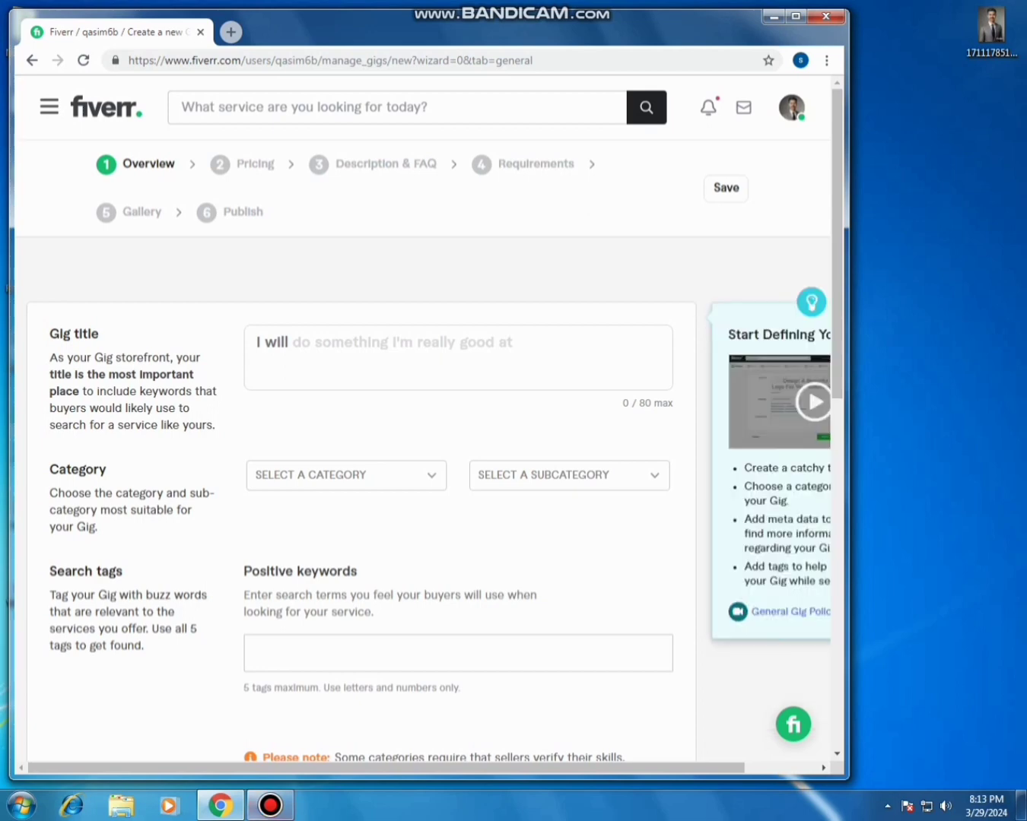
# Set the Gig's category to Graphics & Design with the subcategory Logo Design.
pyautogui.moveTo(283, 804)
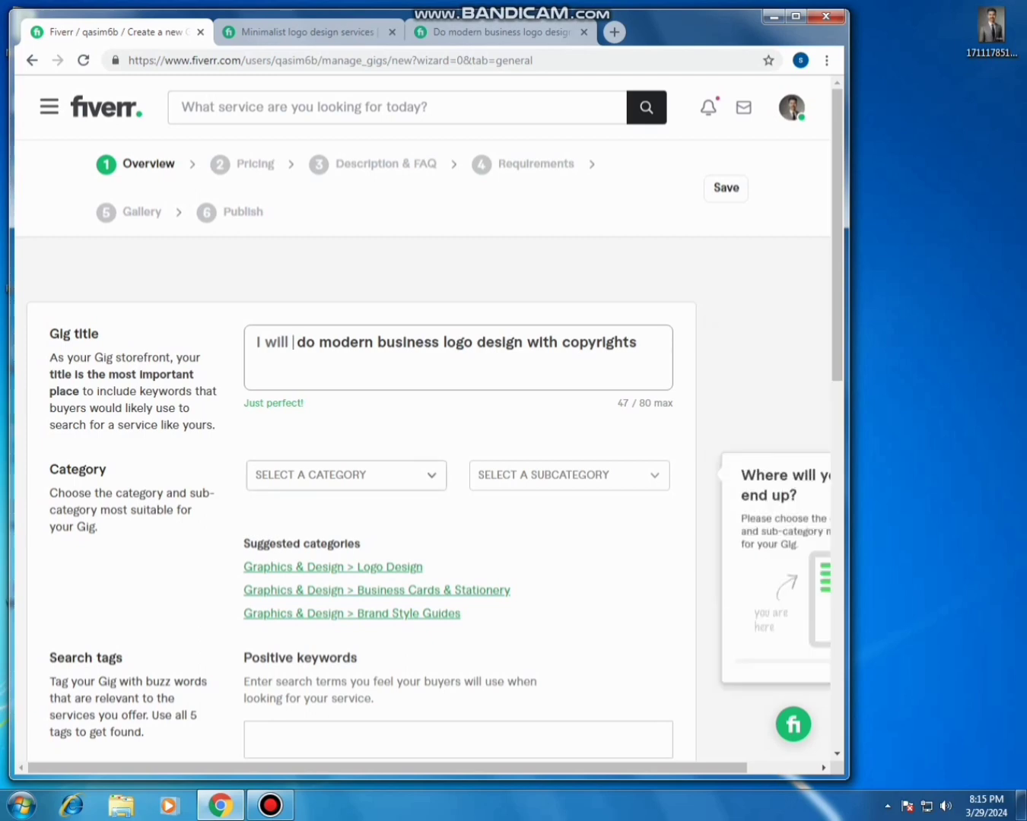
pyautogui.click(345, 476)
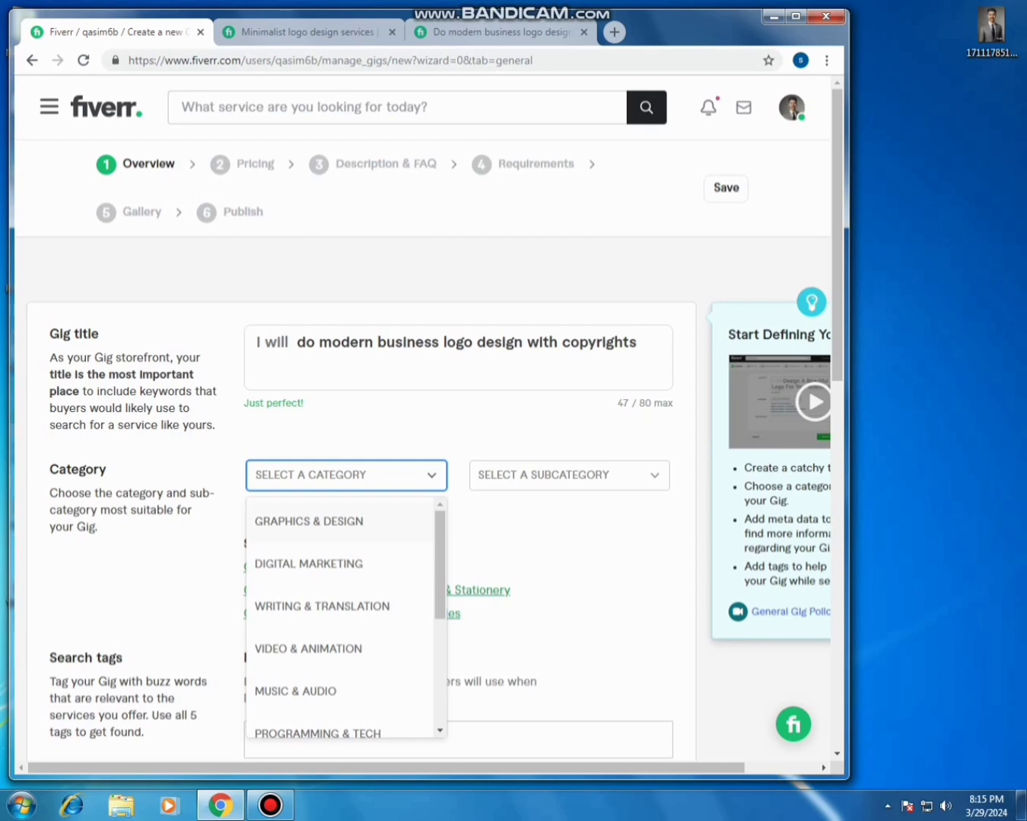
pyautogui.scroll(-3, 346, 616)
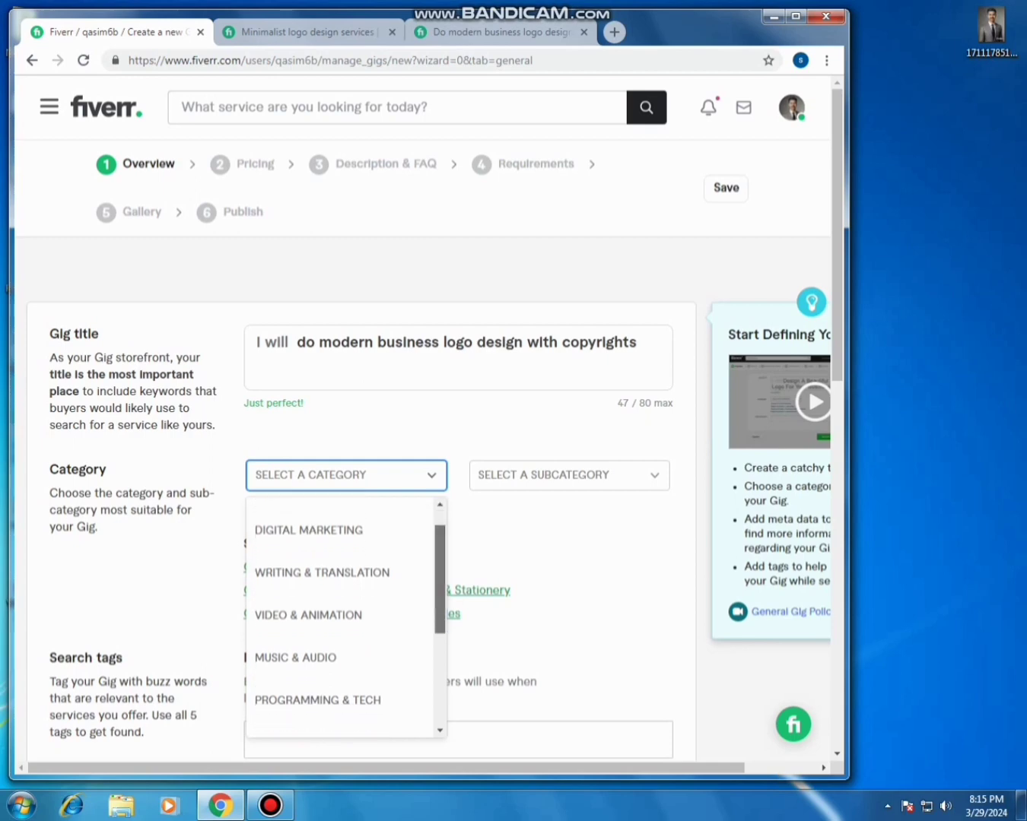
pyautogui.scroll(-1, 345, 616)
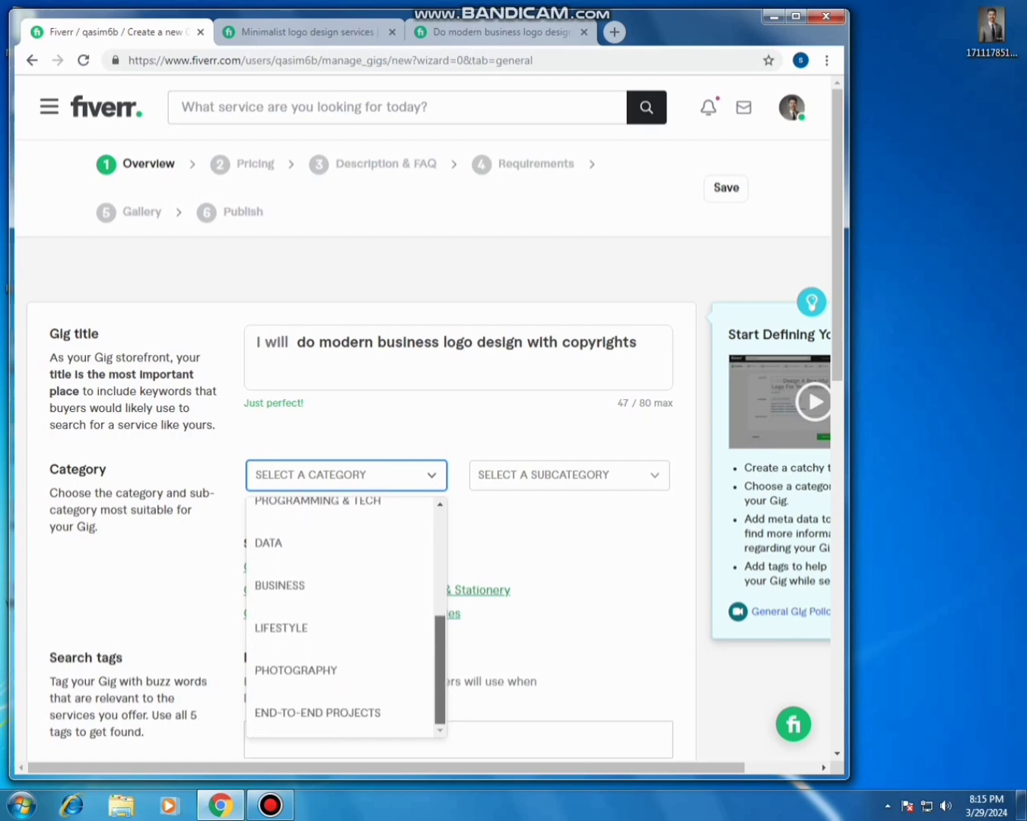
pyautogui.scroll(4, 346, 616)
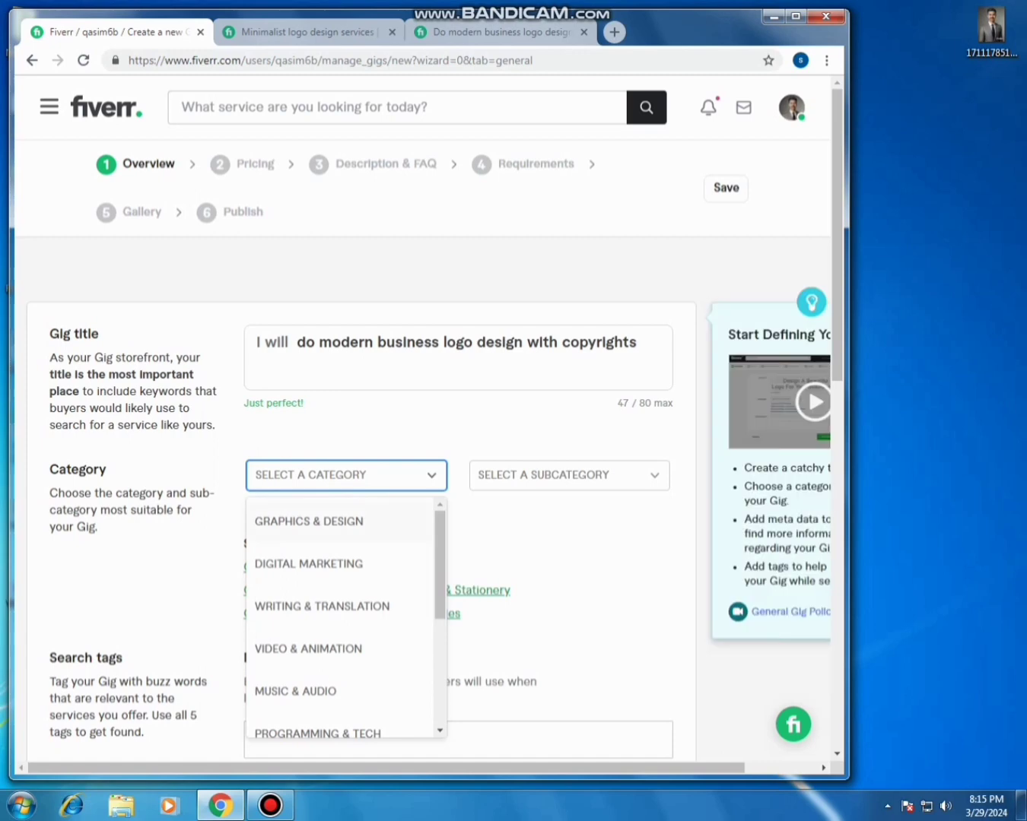
pyautogui.click(308, 521)
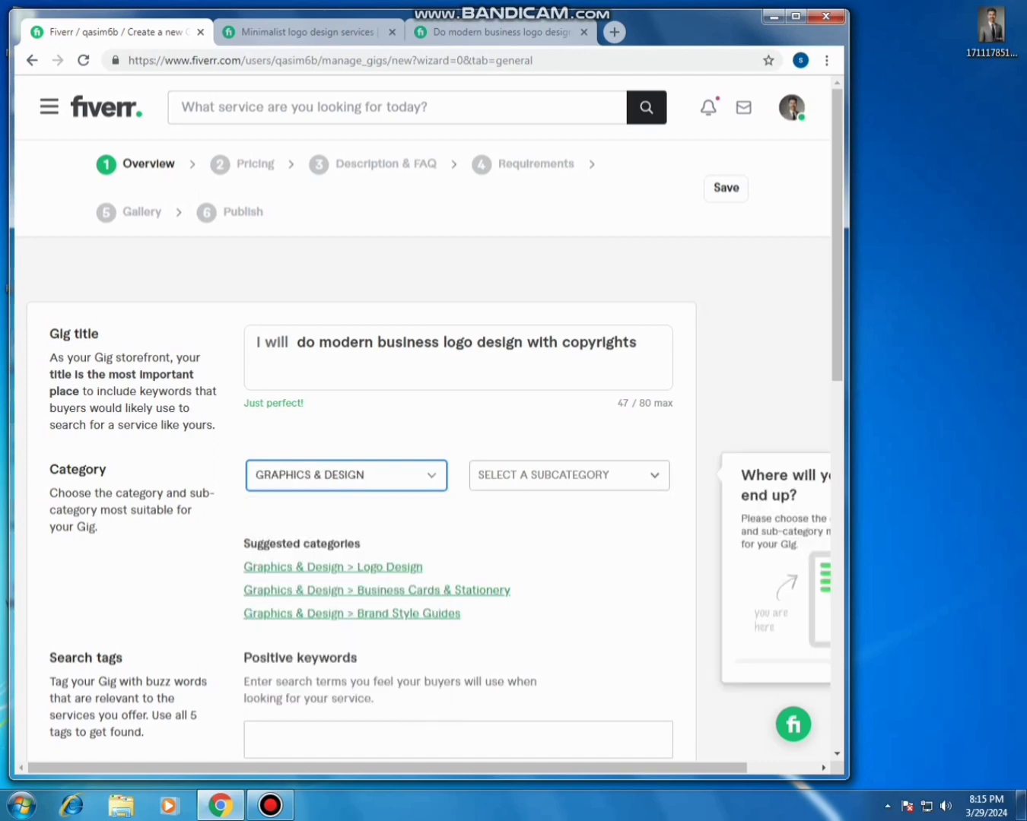
pyautogui.click(569, 475)
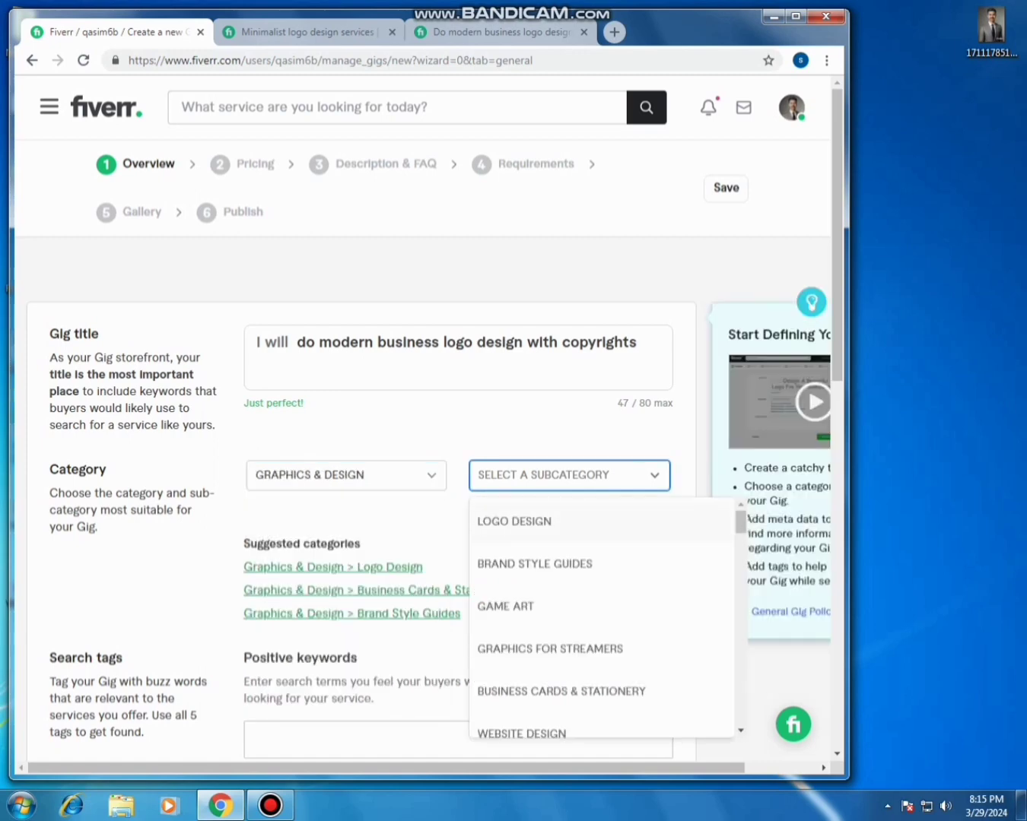
pyautogui.click(532, 521)
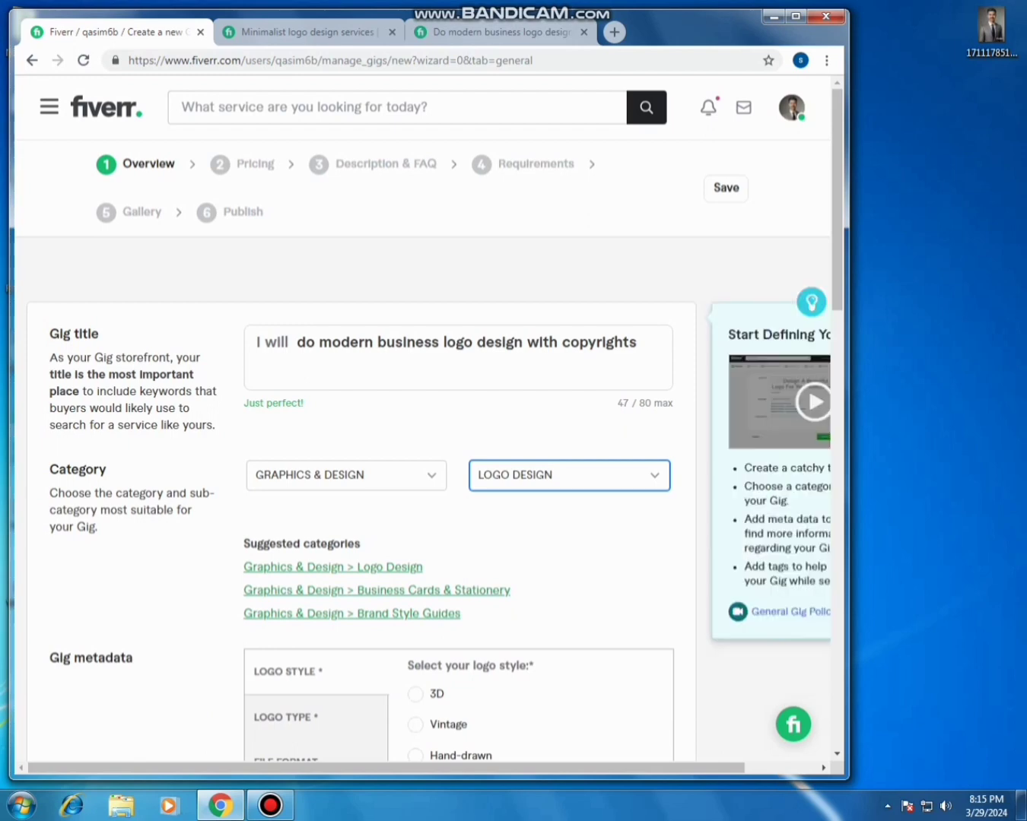
# Choose Minimalist as the logo style in the Gig metadata.
pyautogui.scroll(-3, 426, 426)
pyautogui.scroll(-1, 416, 570)
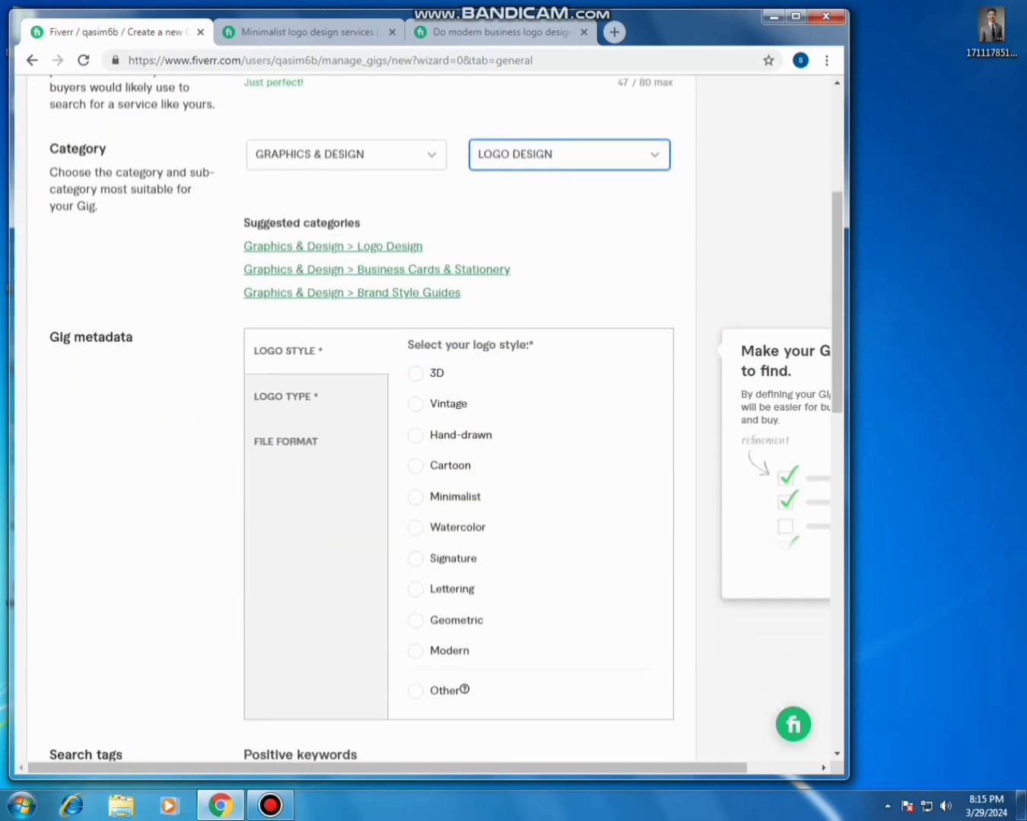
pyautogui.click(416, 374)
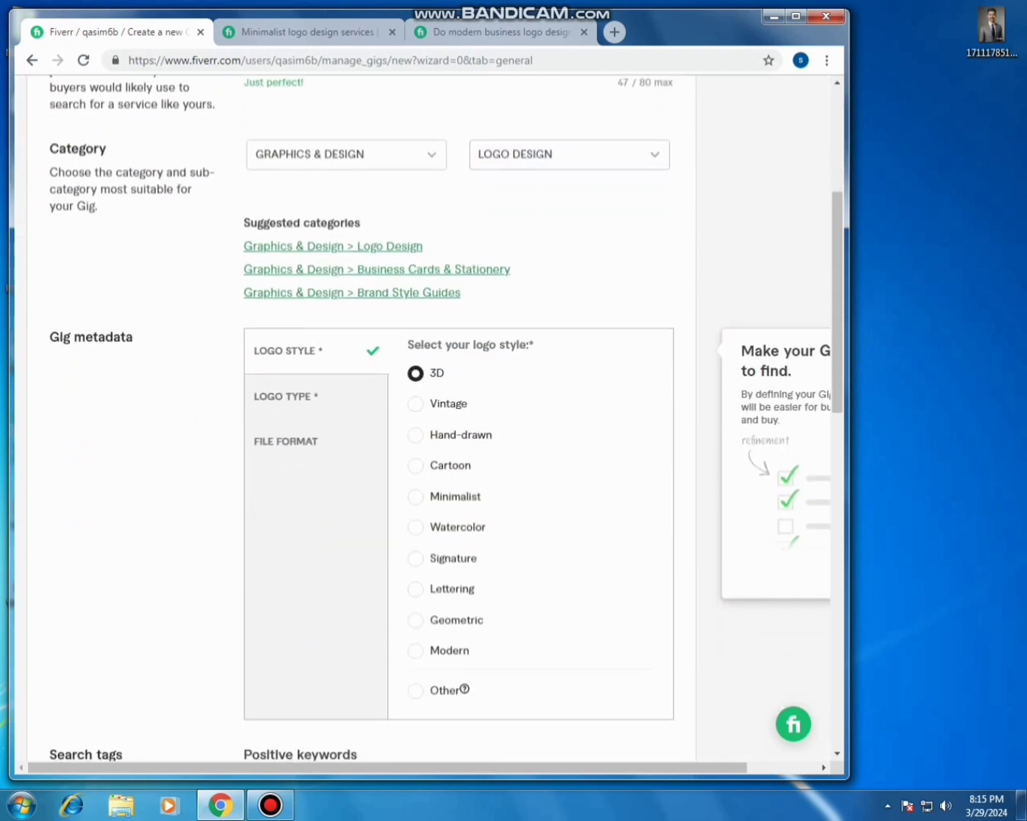
pyautogui.click(415, 497)
pyautogui.click(415, 373)
pyautogui.click(416, 497)
# Select Pictorial, Abstract and Monogram as the logo types in the Gig metadata.
pyautogui.click(286, 441)
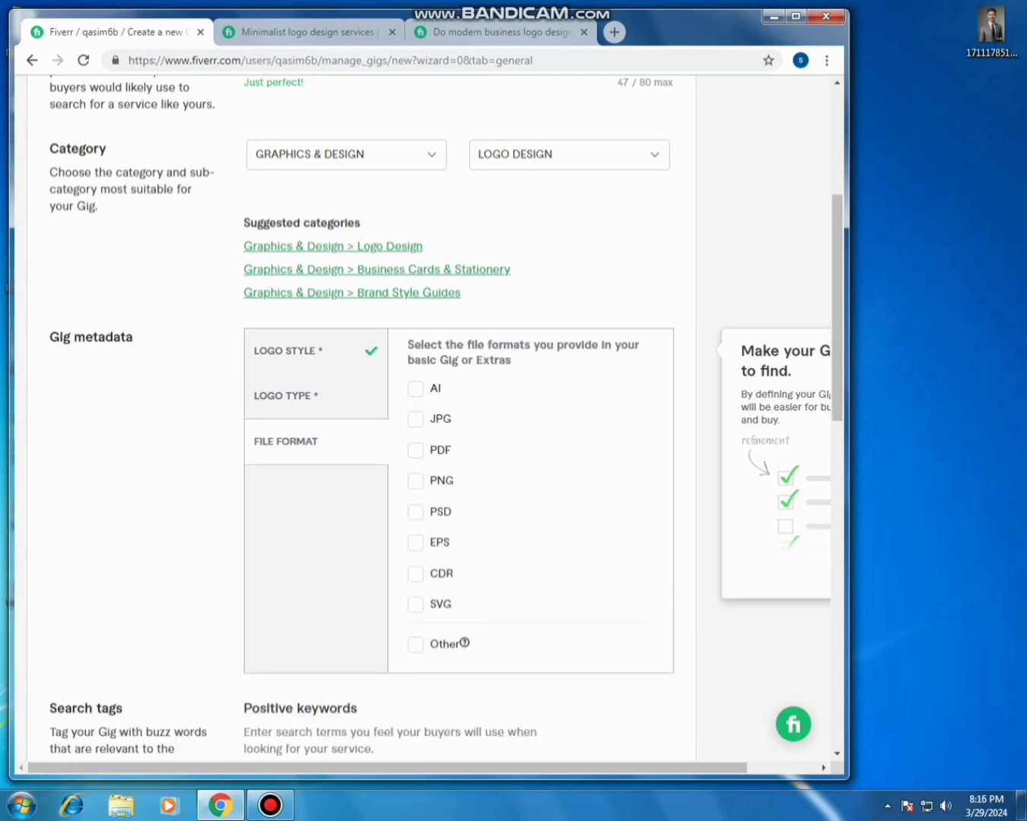
pyautogui.click(286, 397)
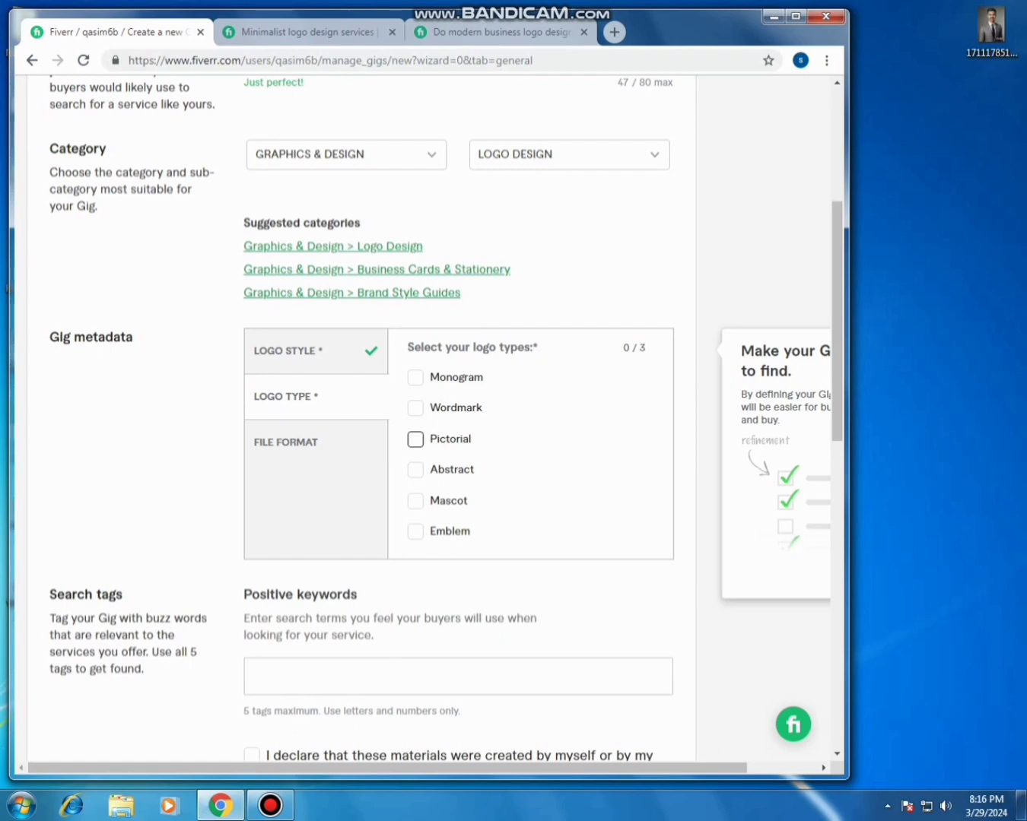
pyautogui.click(416, 439)
pyautogui.click(416, 470)
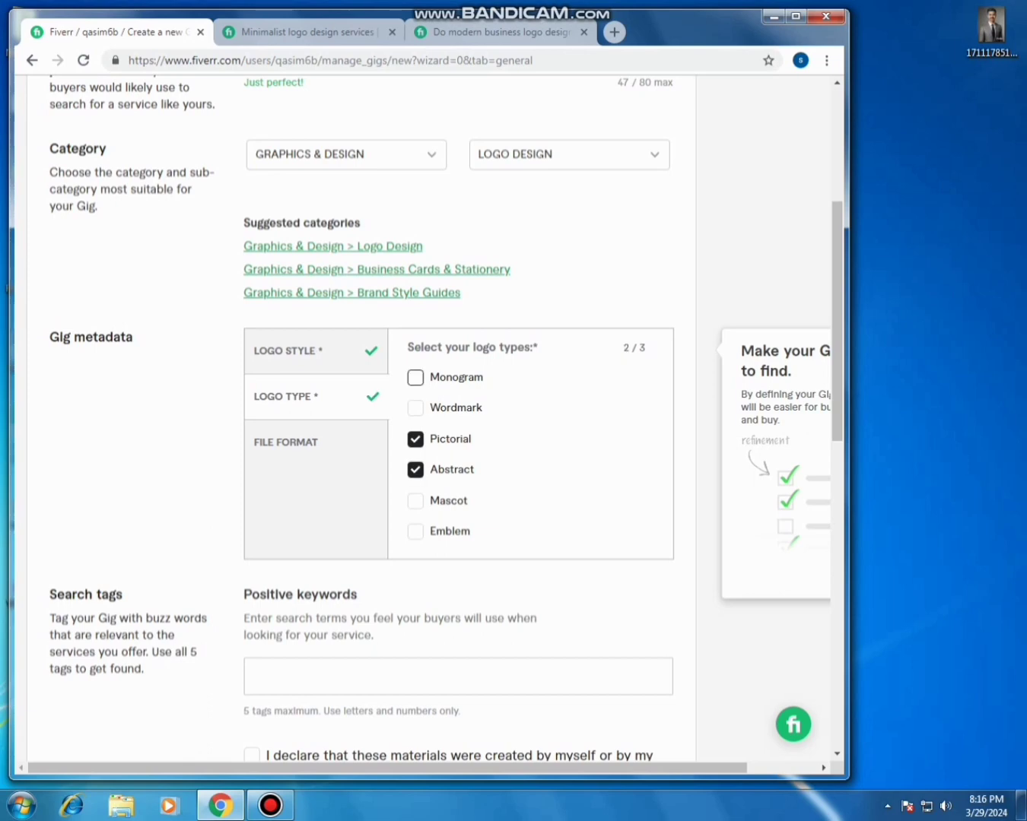
pyautogui.click(415, 377)
# Select AI, JPG, PDF, PNG, PSD, EPS and SVG as the file formats provided with the Gig.
pyautogui.click(286, 443)
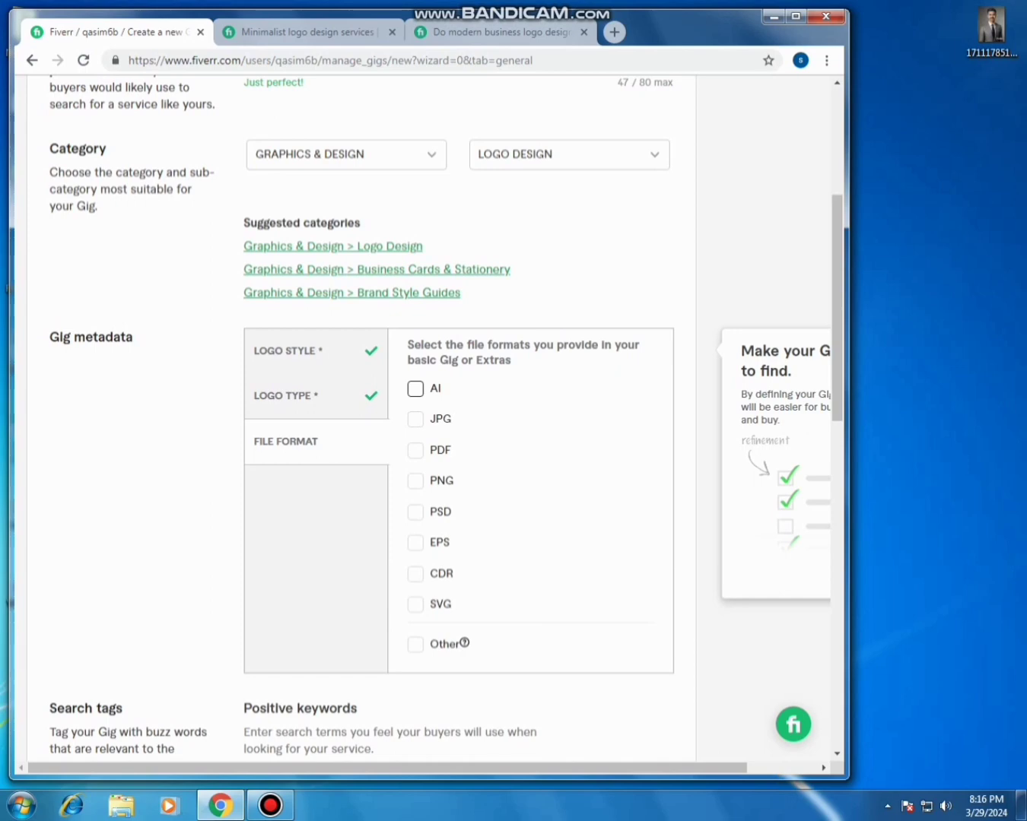
pyautogui.click(415, 389)
pyautogui.click(416, 419)
pyautogui.click(415, 450)
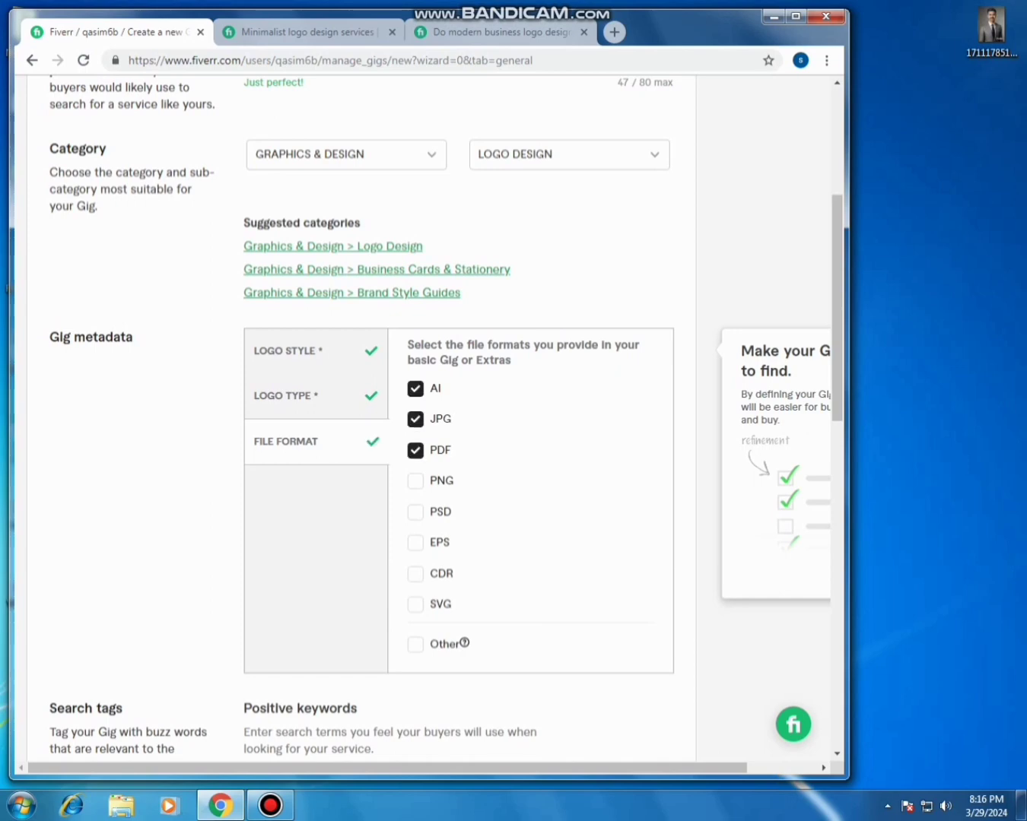
pyautogui.click(415, 481)
pyautogui.click(415, 512)
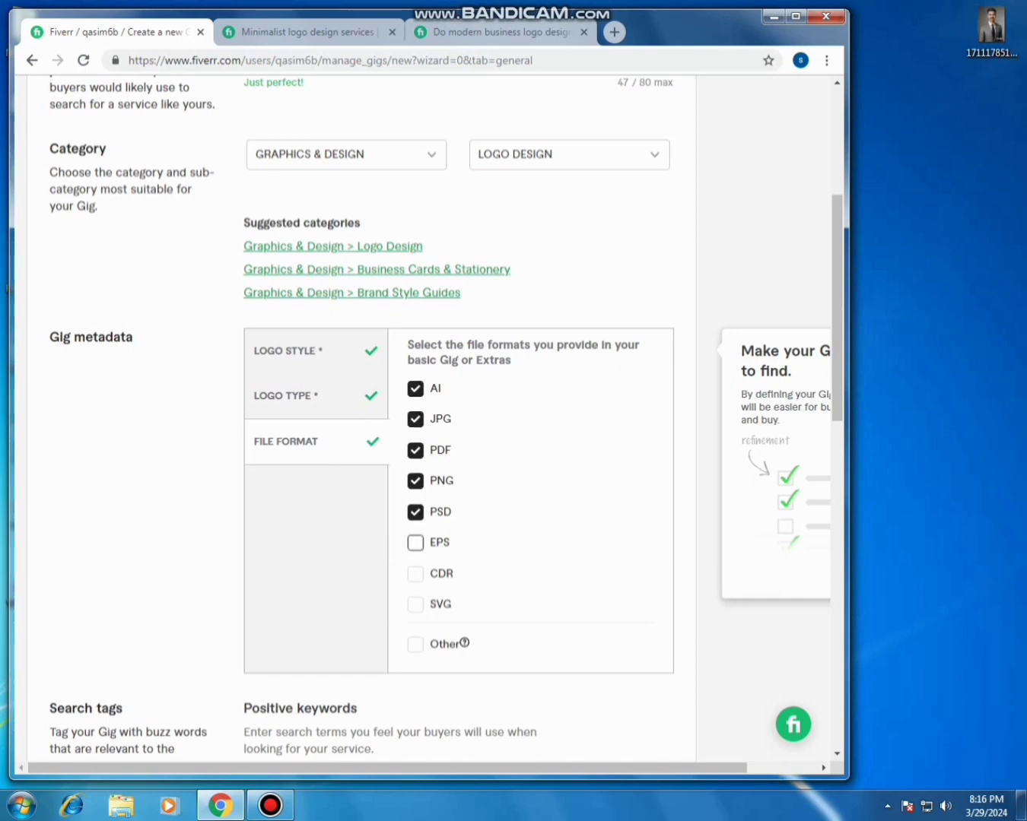
pyautogui.click(415, 542)
pyautogui.click(416, 605)
# Add "logo animation" as the first positive keyword in the Gig's search tags, dismissing the Windows color scheme prompt.
pyautogui.scroll(-3, 416, 644)
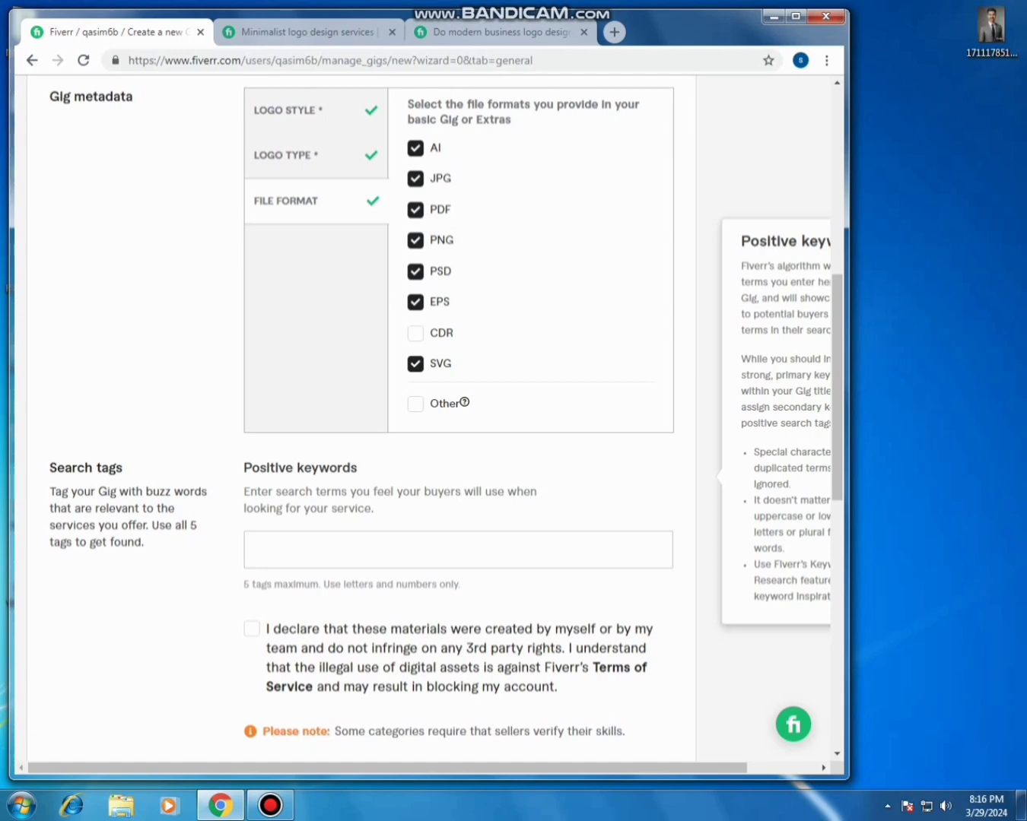
pyautogui.click(458, 550)
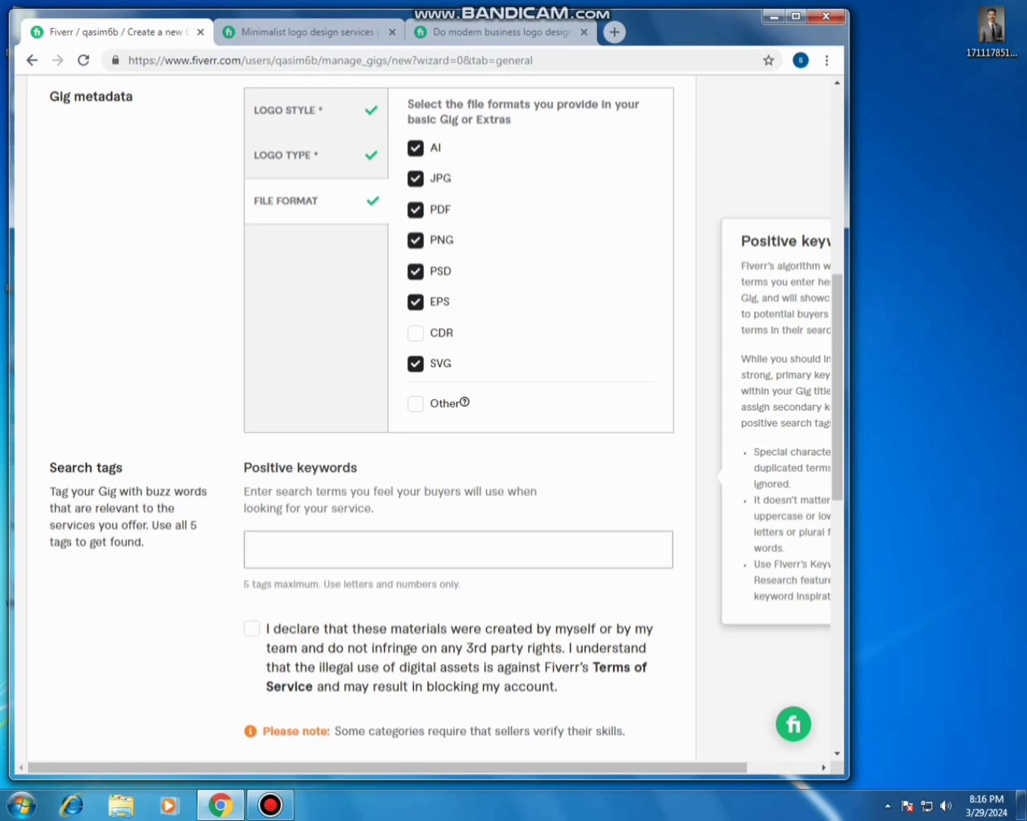
pyautogui.write('lo')
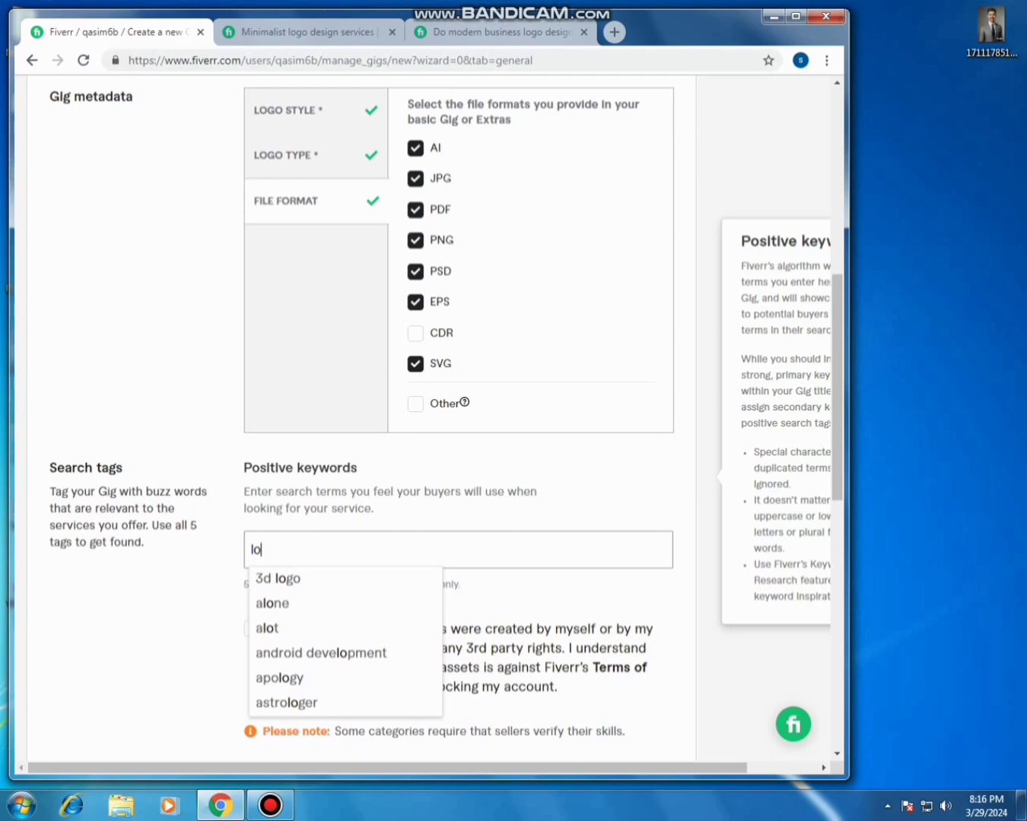
pyautogui.write('go')
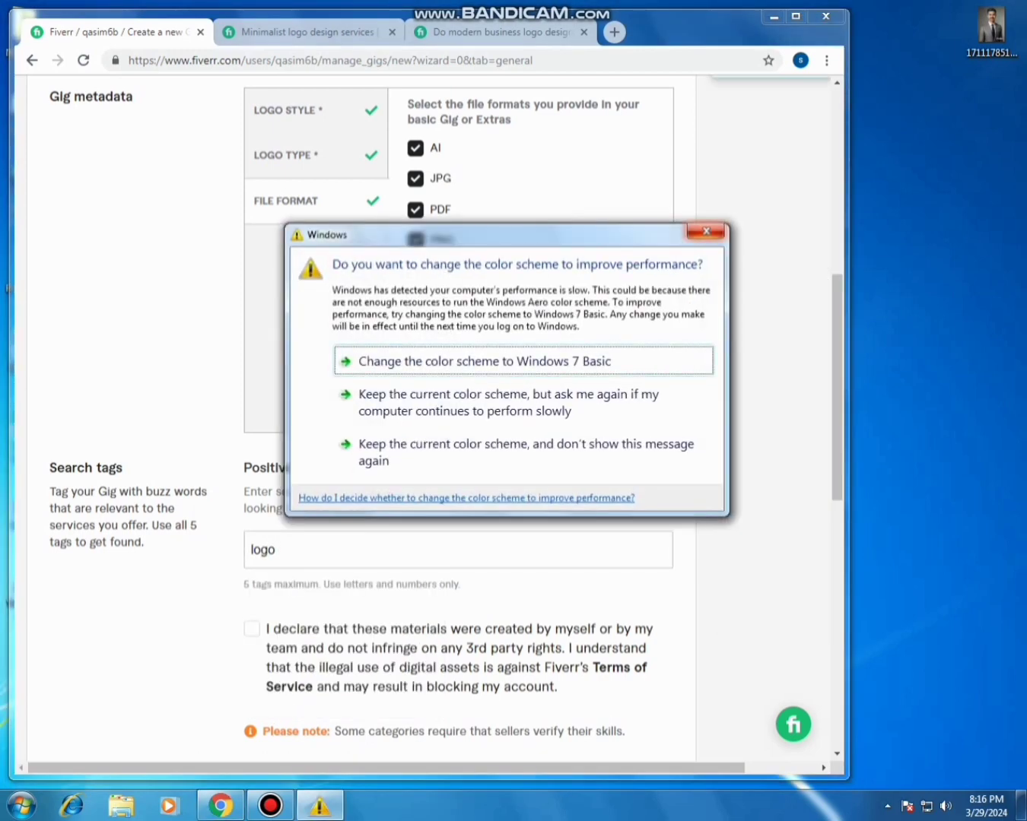
pyautogui.click(705, 231)
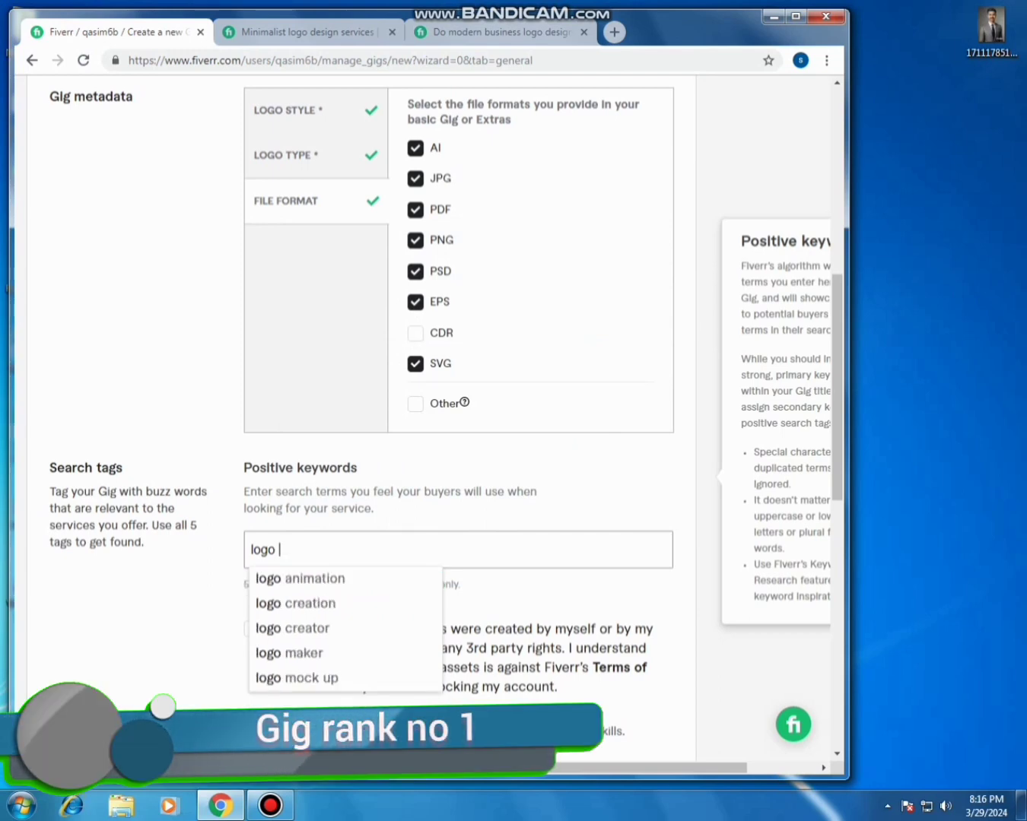
pyautogui.click(301, 579)
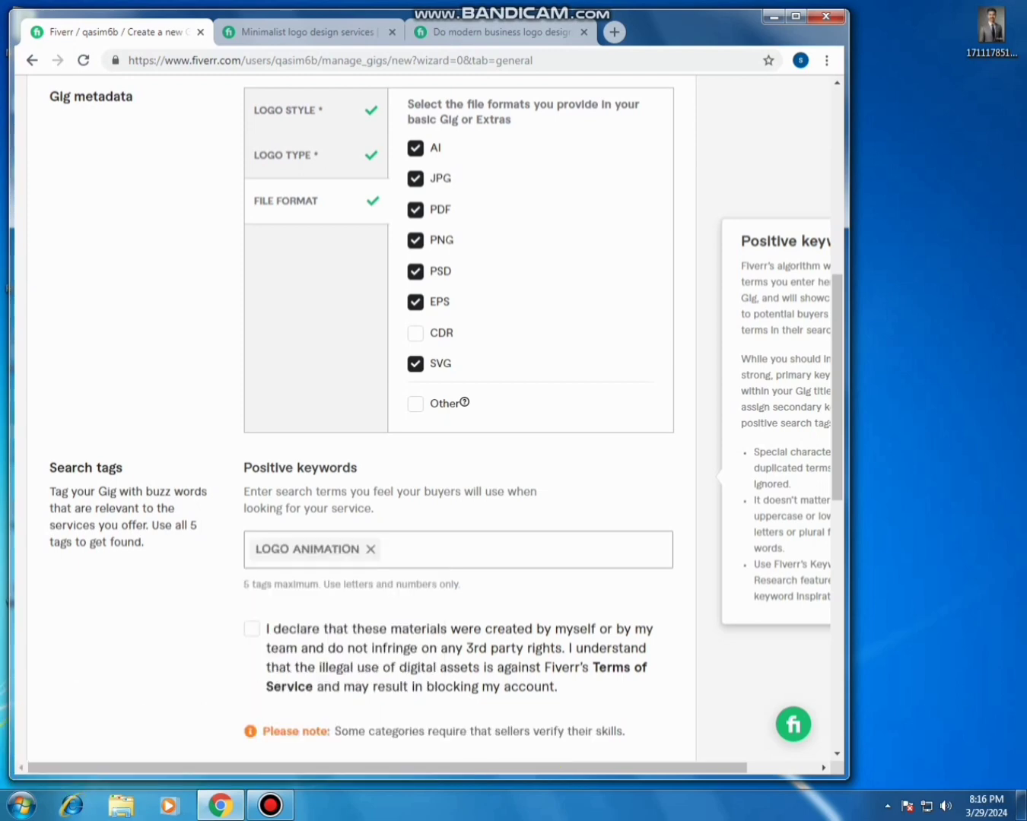
# Add "logo maker" and "logo mock up" as further positive keywords in the Gig's search tags.
pyautogui.write('logo')
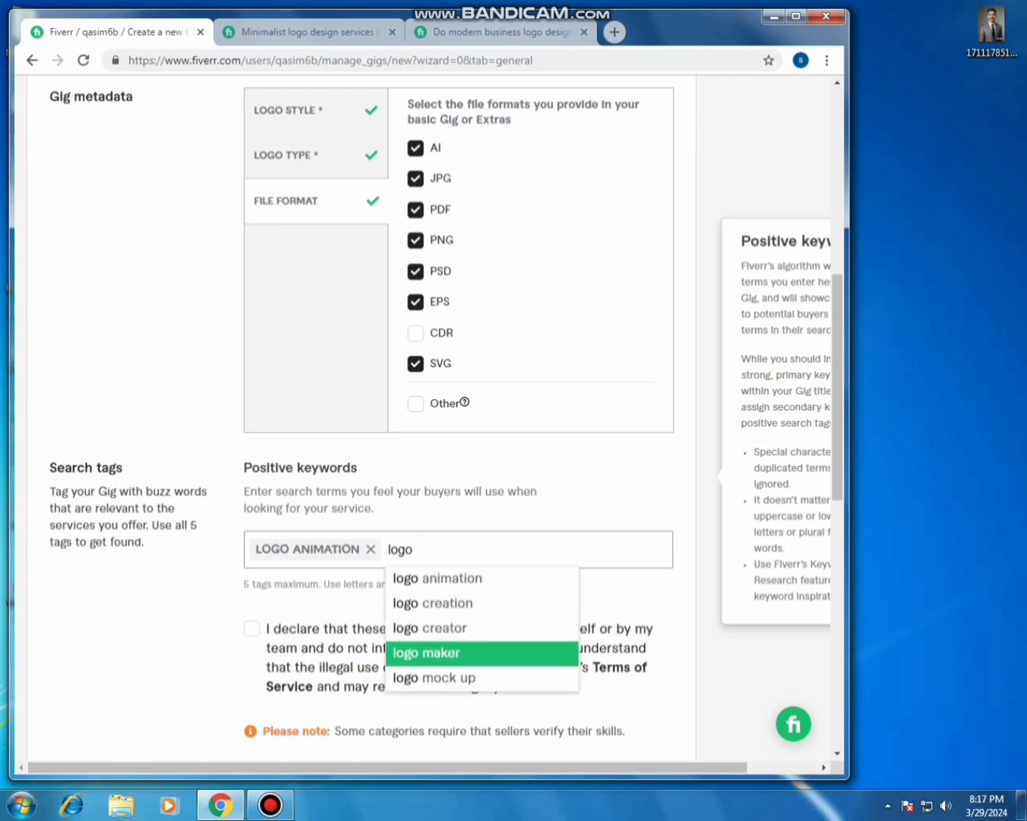
pyautogui.press('Return')
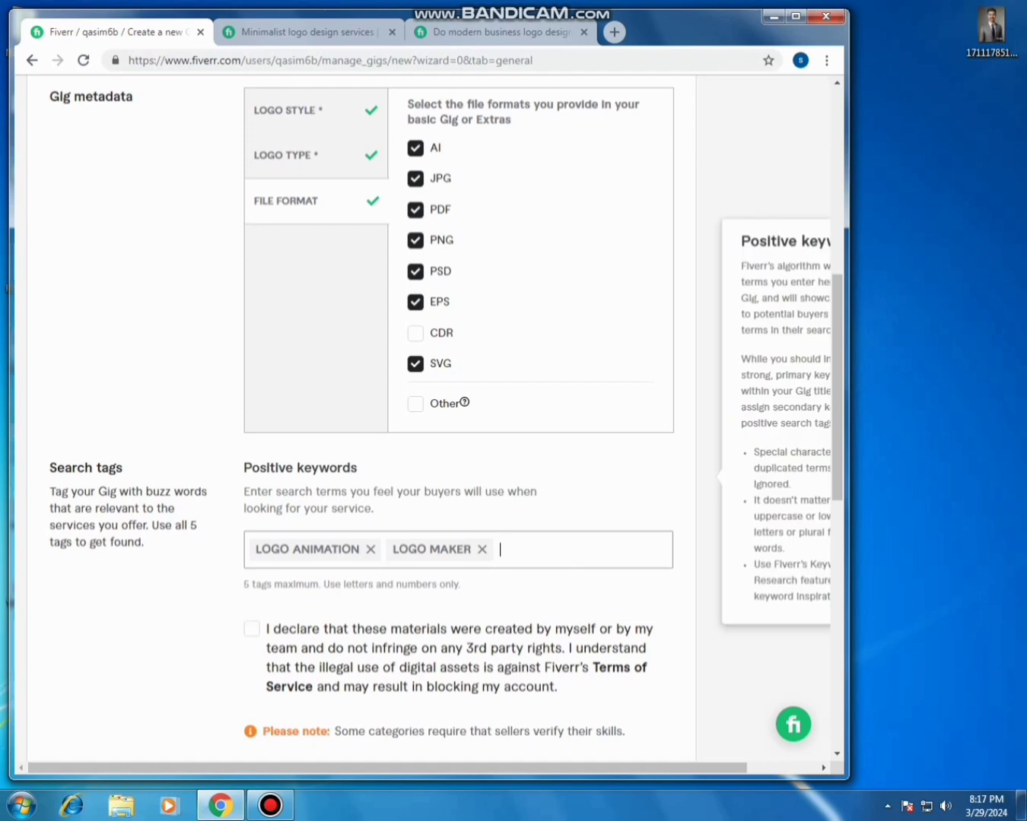
pyautogui.write('lo')
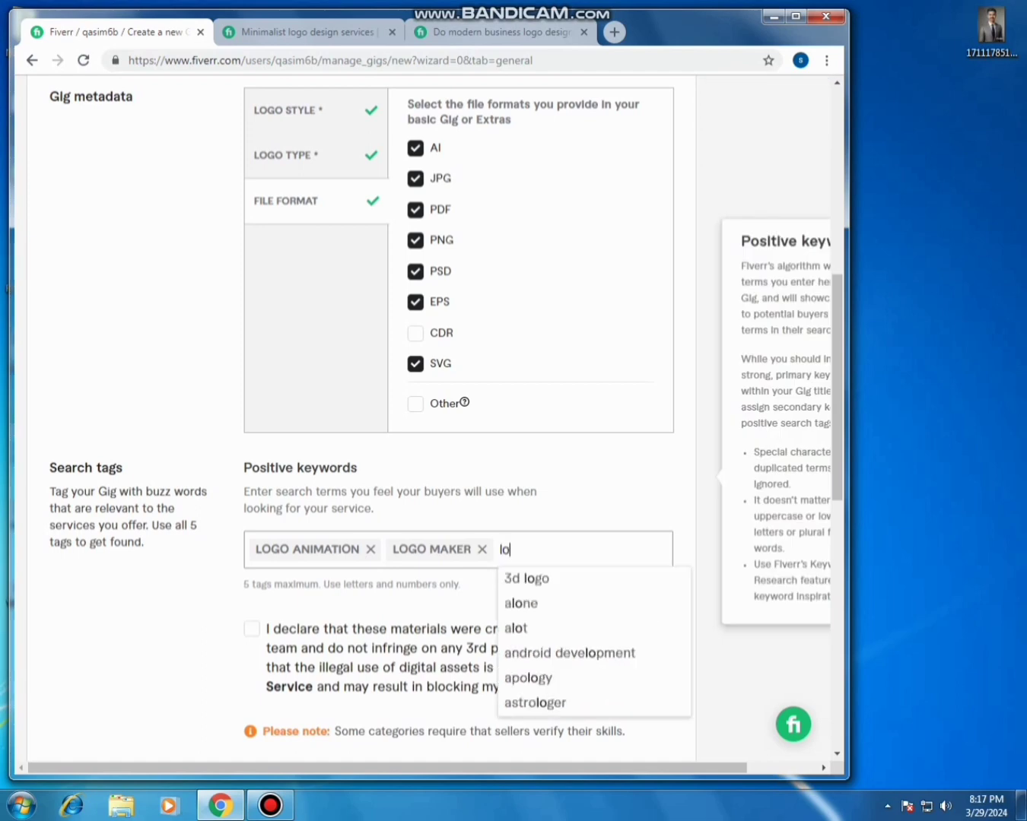
pyautogui.write('go')
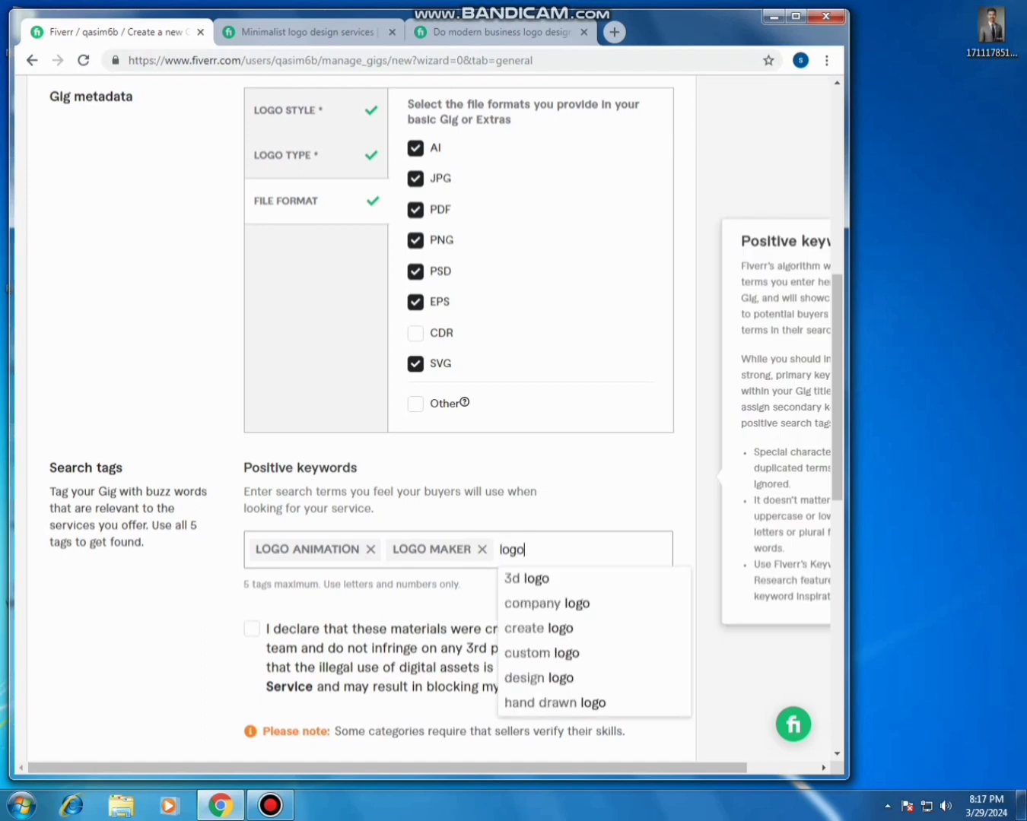
pyautogui.write(' m')
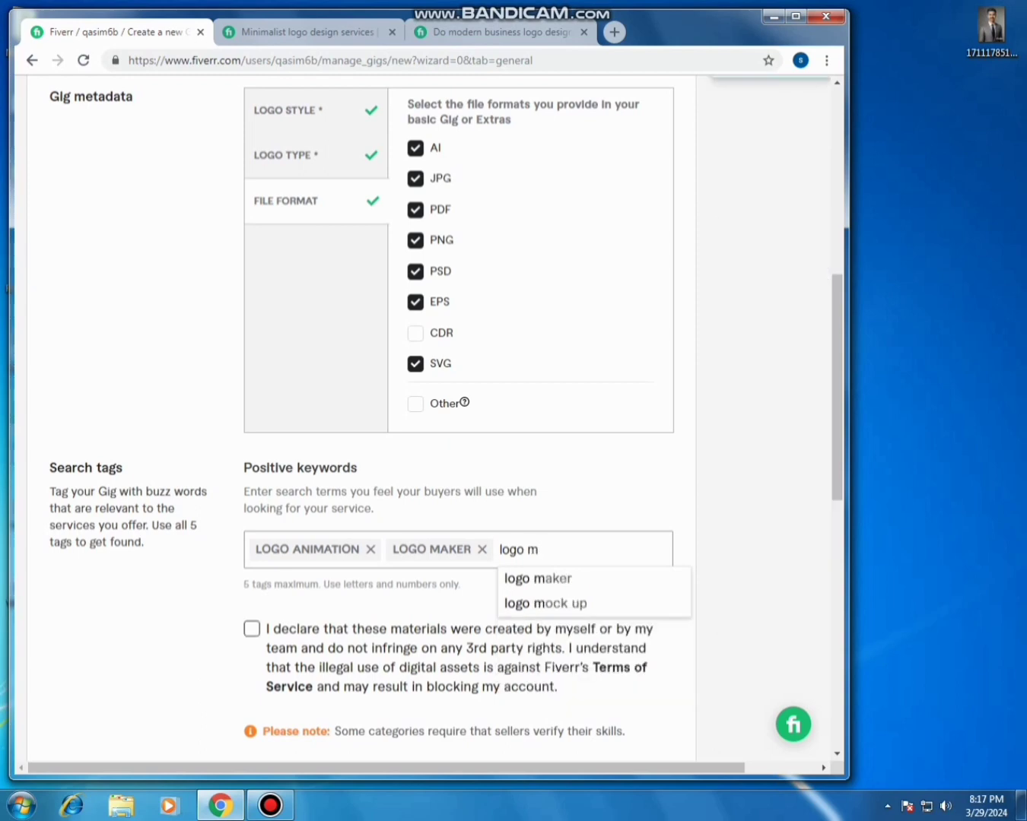
pyautogui.press('Return')
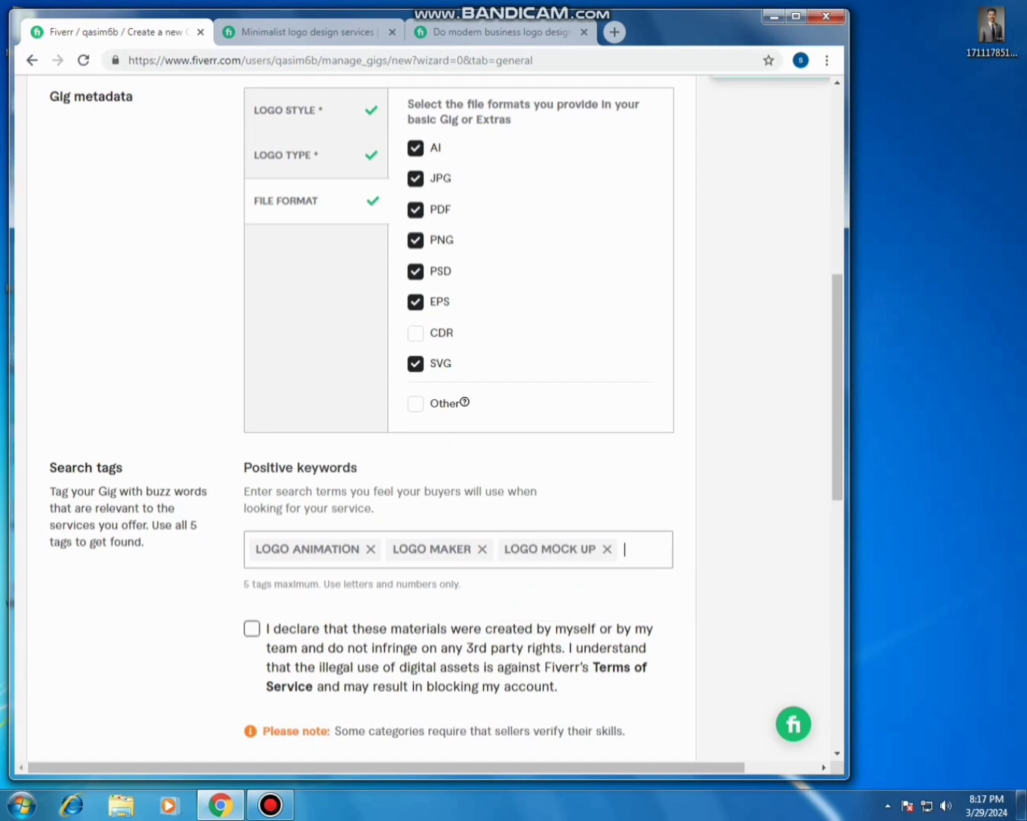
# Accept the declaration that the materials are self-created, and save the Gig overview to continue to pricing.
pyautogui.click(252, 629)
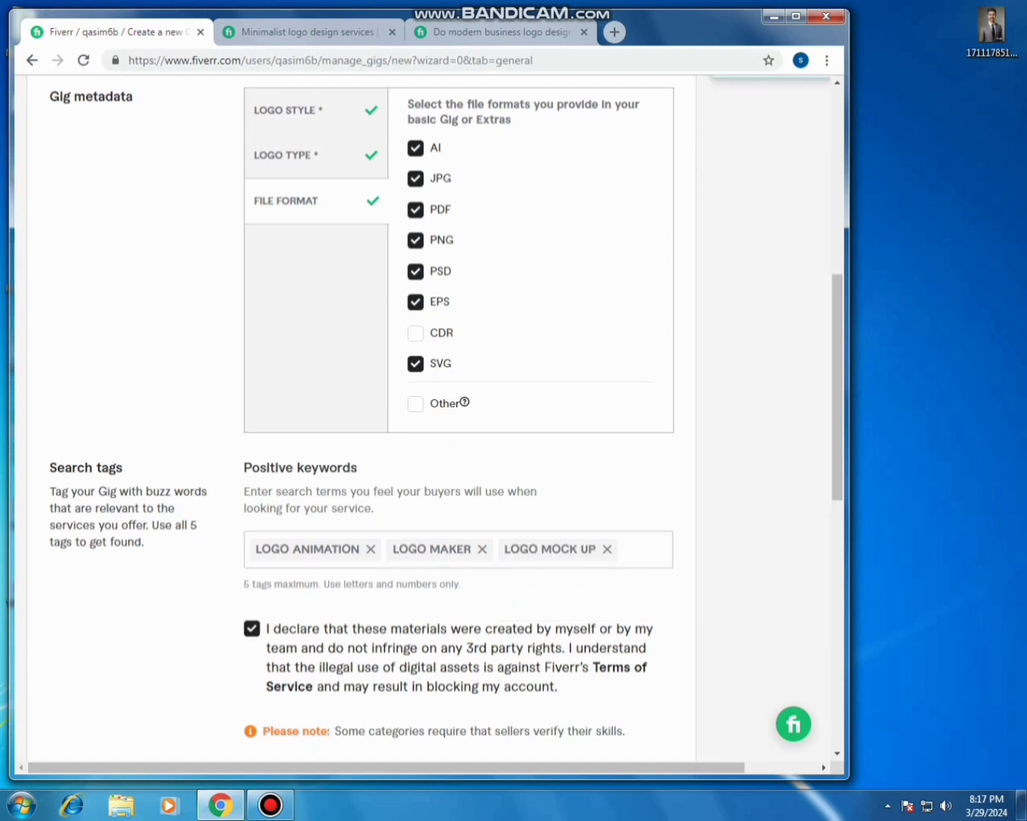
pyautogui.scroll(-3, 426, 410)
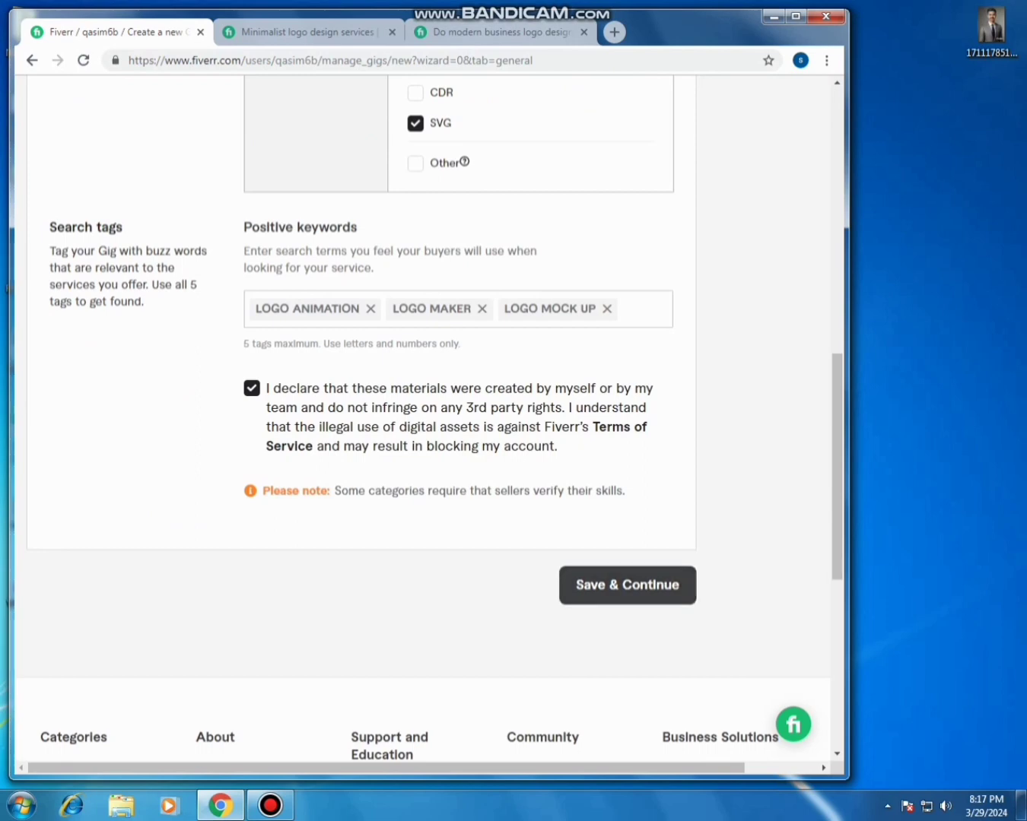
pyautogui.click(626, 584)
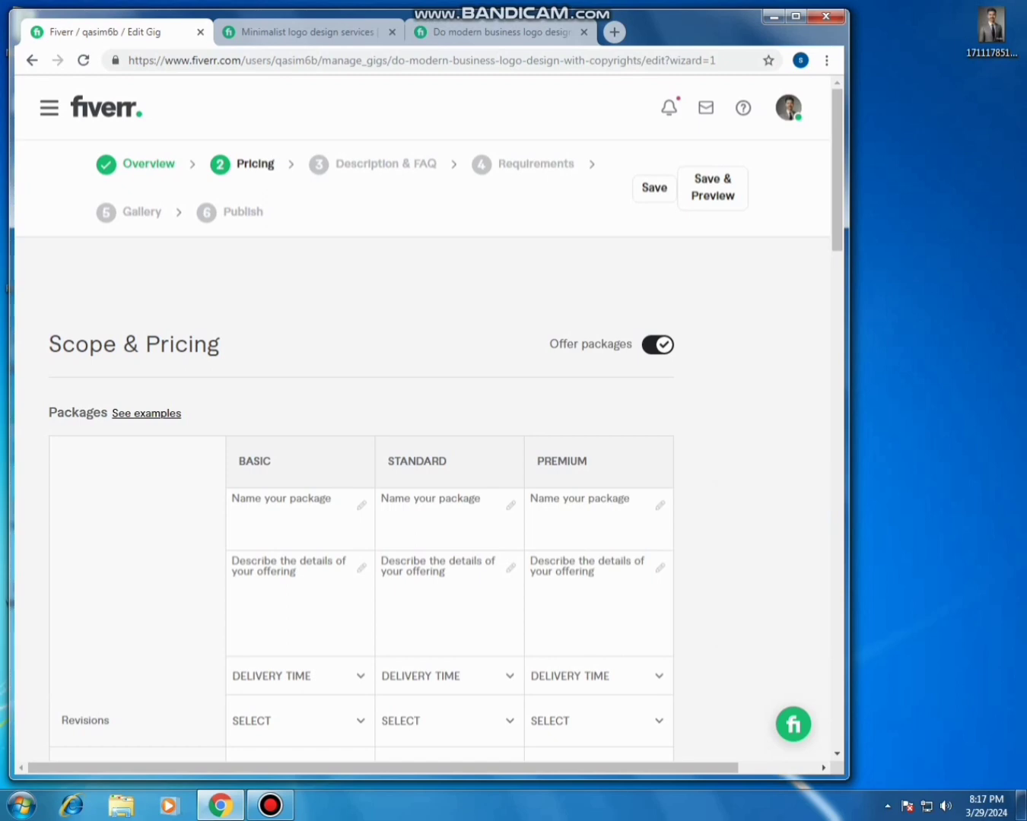
# Name the Basic package "BASIC" by copying its column heading, and dismiss the Windows color scheme prompt.
pyautogui.scroll(-3, 426, 417)
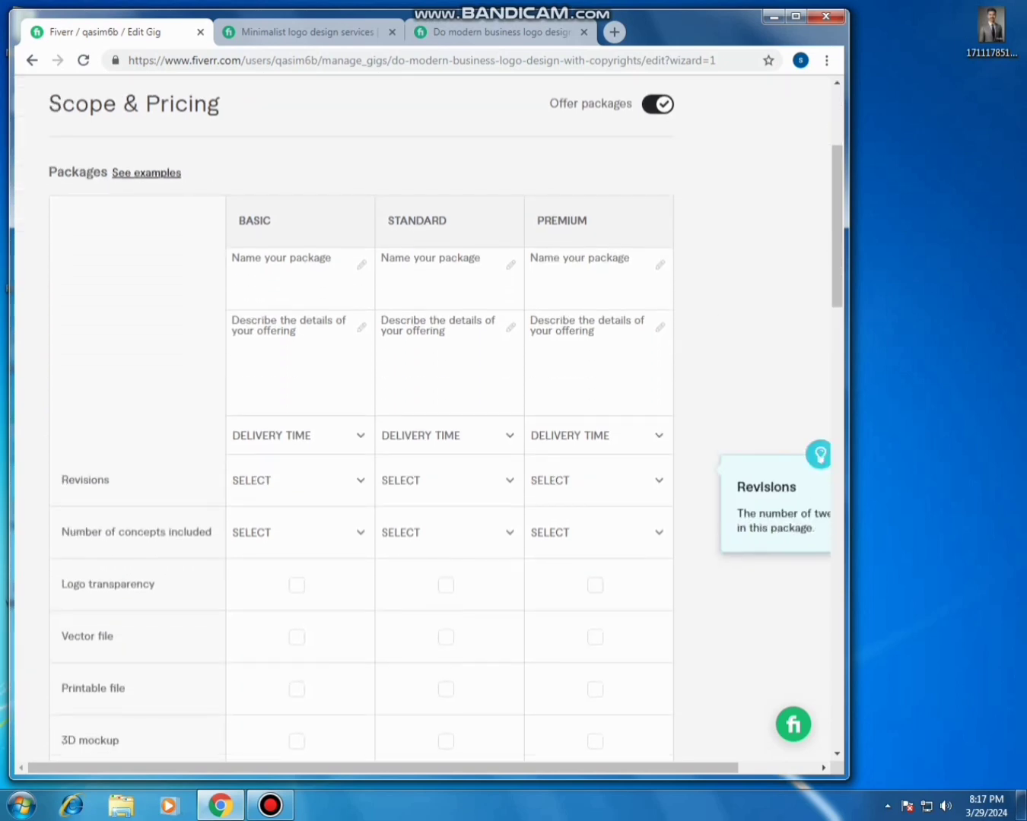
pyautogui.scroll(2, 426, 418)
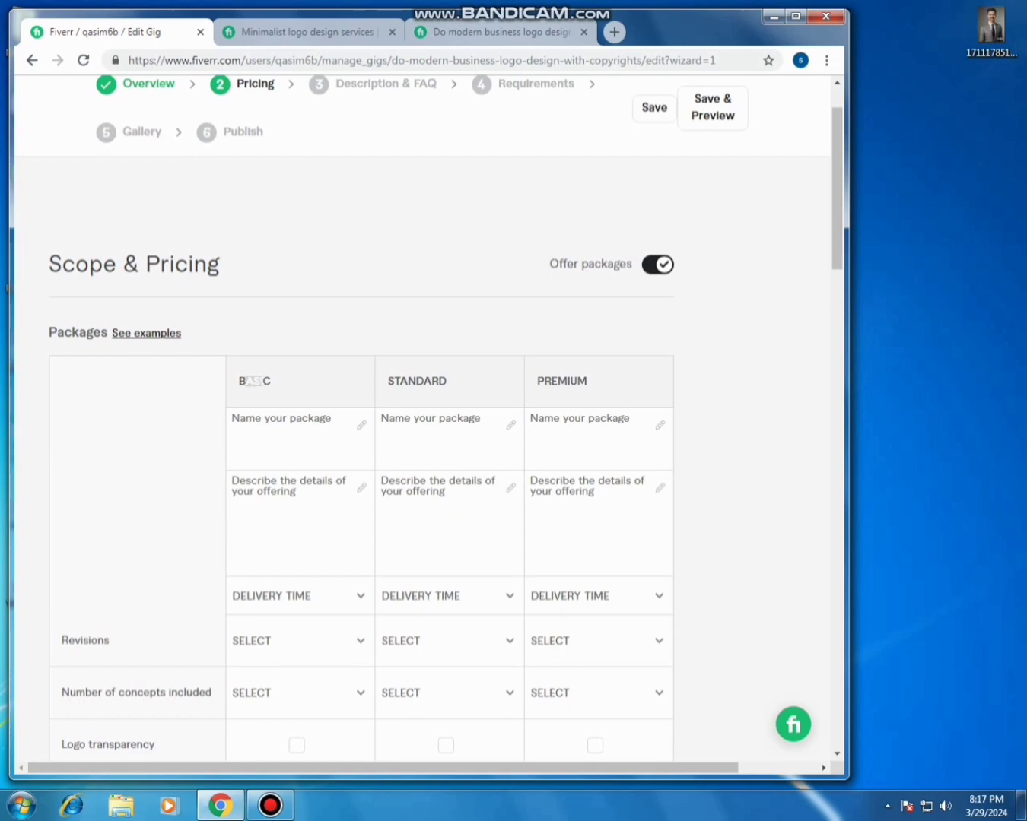
pyautogui.doubleClick(256, 381)
pyautogui.rightClick(238, 382)
pyautogui.click(264, 391)
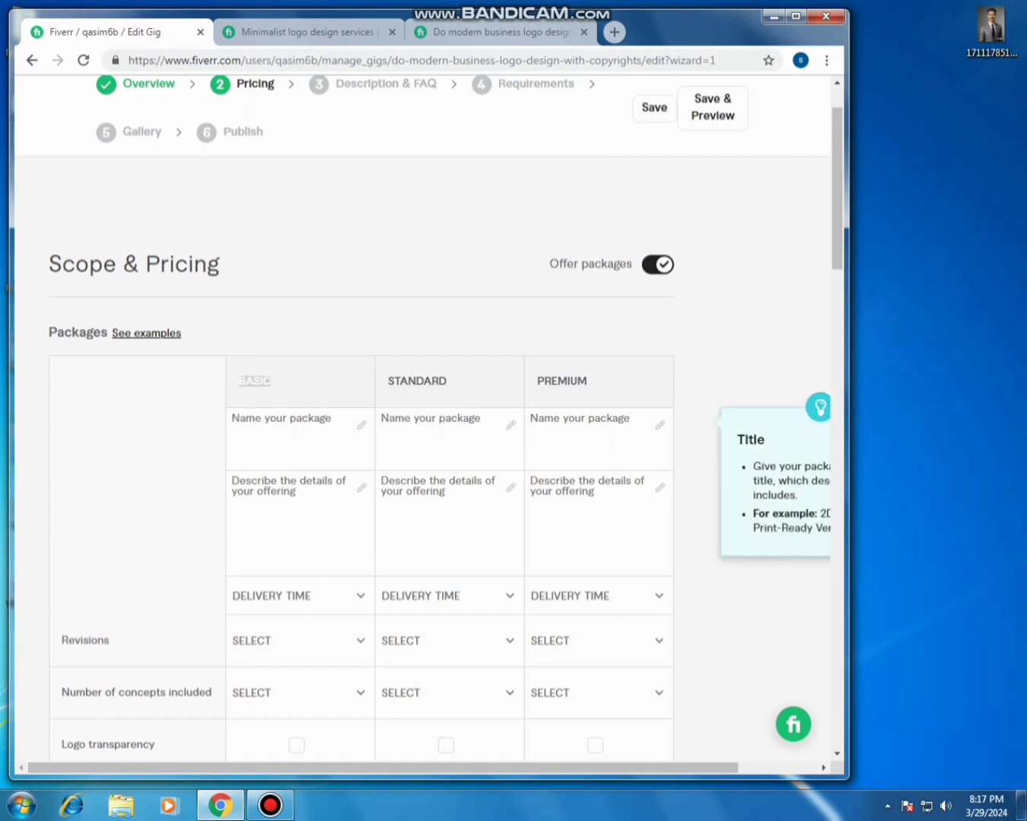
pyautogui.click(265, 424)
pyautogui.rightClick(337, 422)
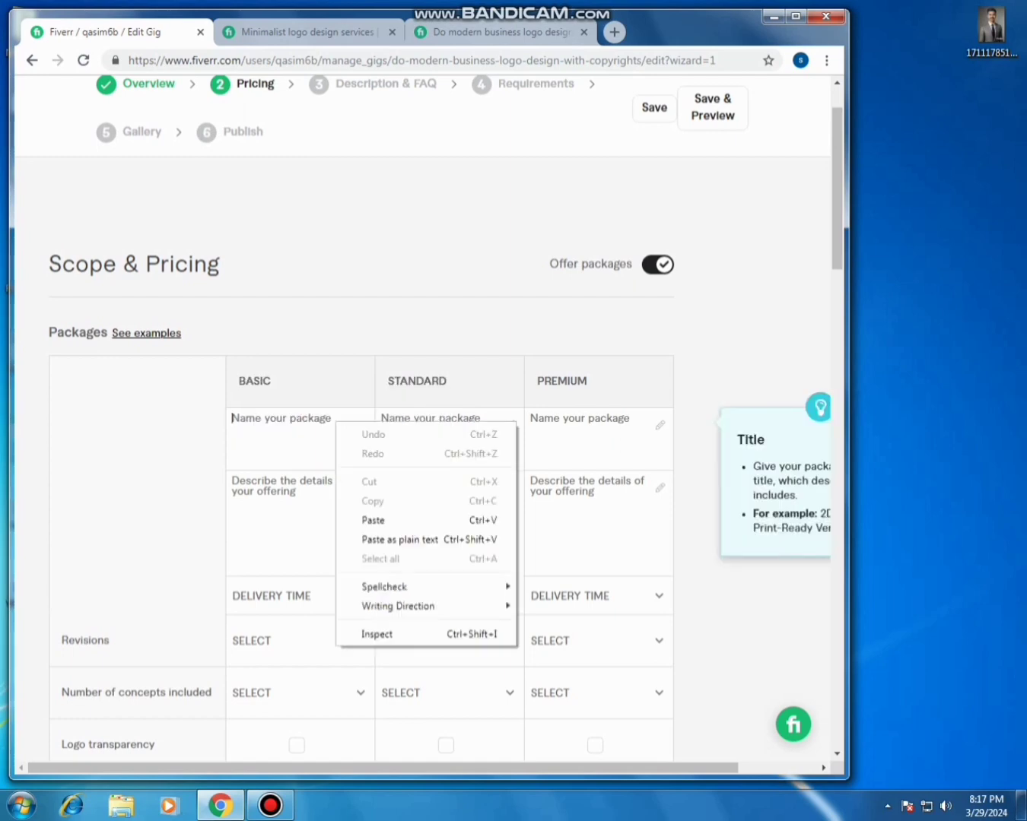
pyautogui.click(373, 520)
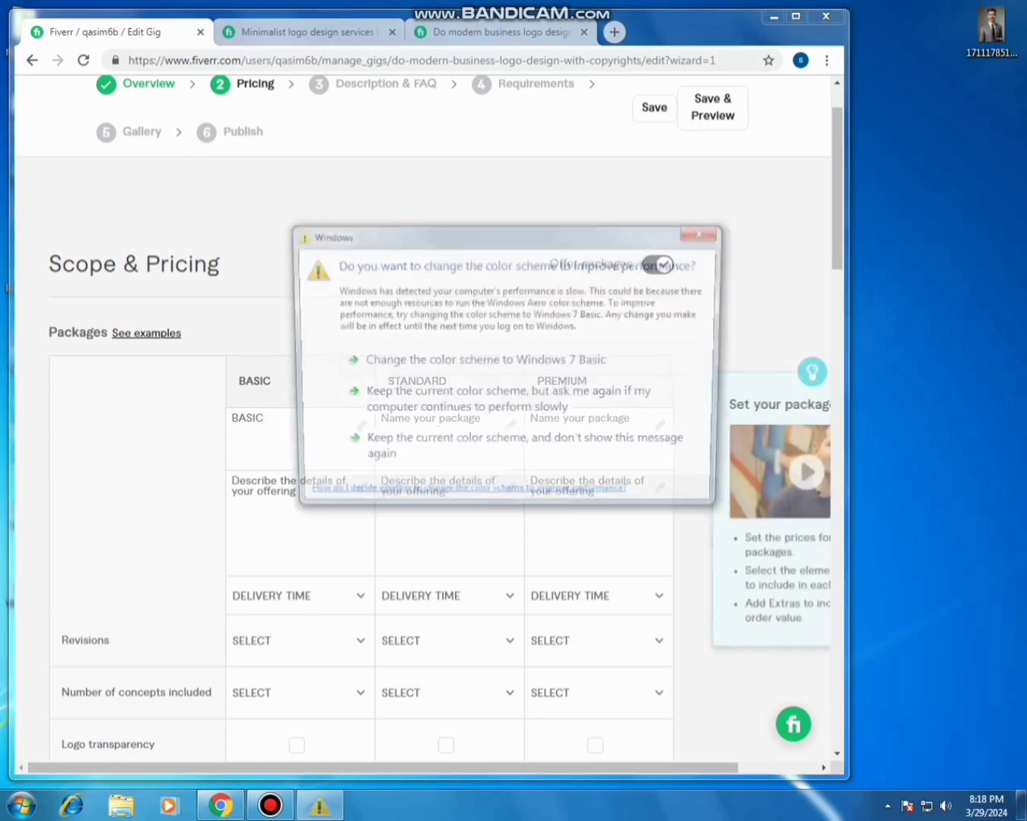
pyautogui.click(705, 231)
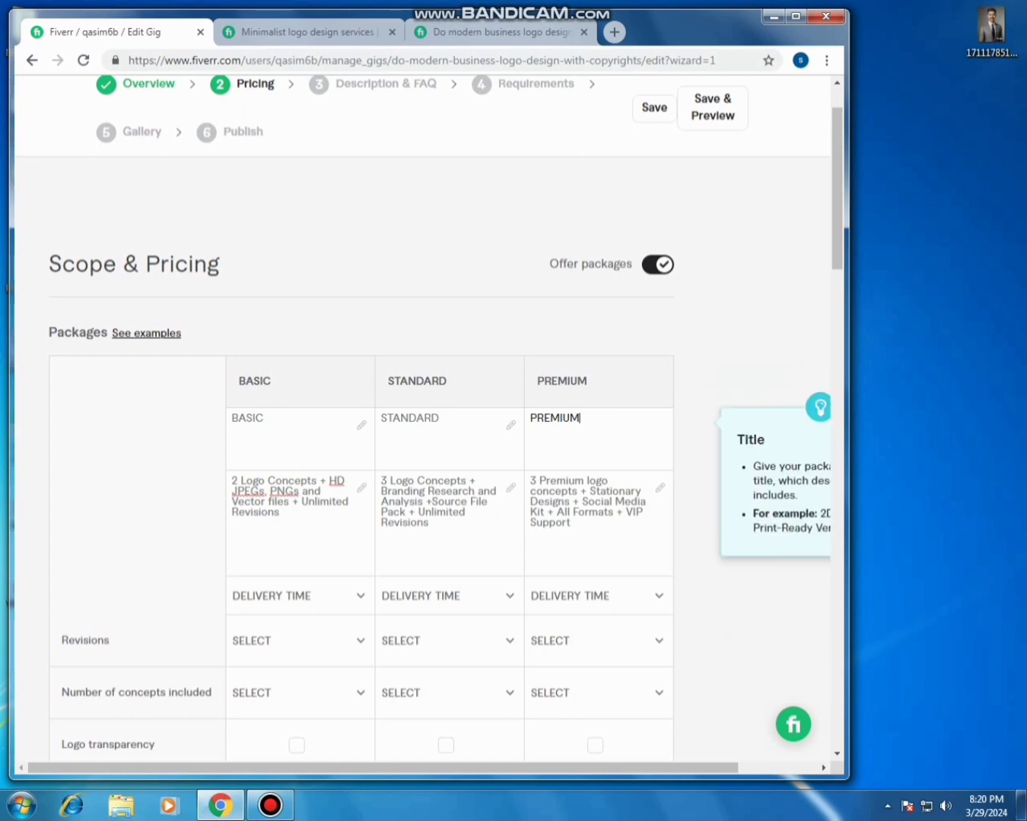
# Set the delivery time to 1 day for the Basic, Standard and Premium packages.
pyautogui.scroll(-1, 426, 411)
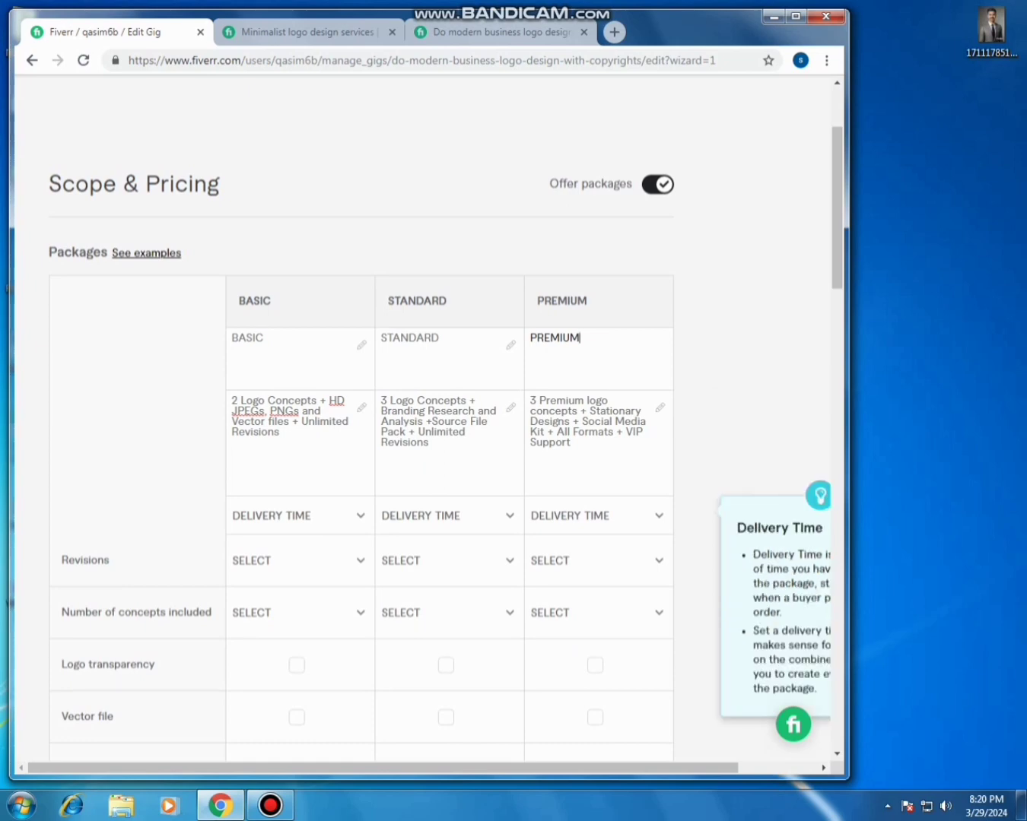
pyautogui.scroll(-1, 426, 410)
pyautogui.scroll(-1, 426, 411)
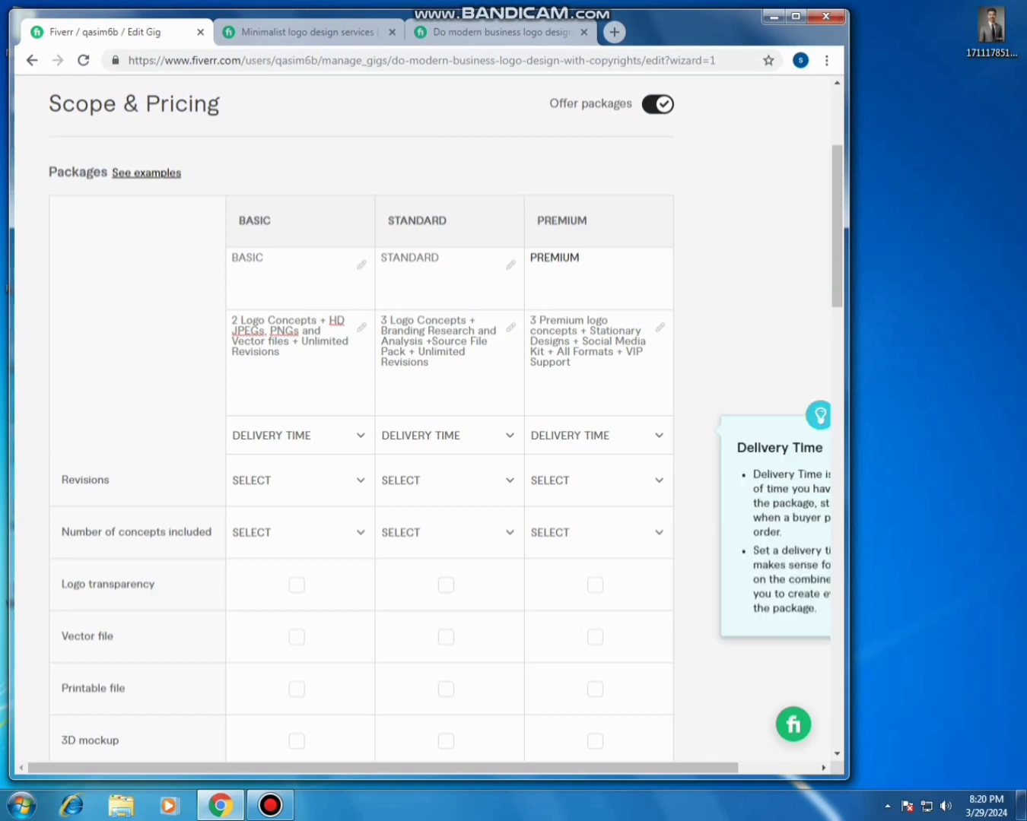
pyautogui.click(299, 436)
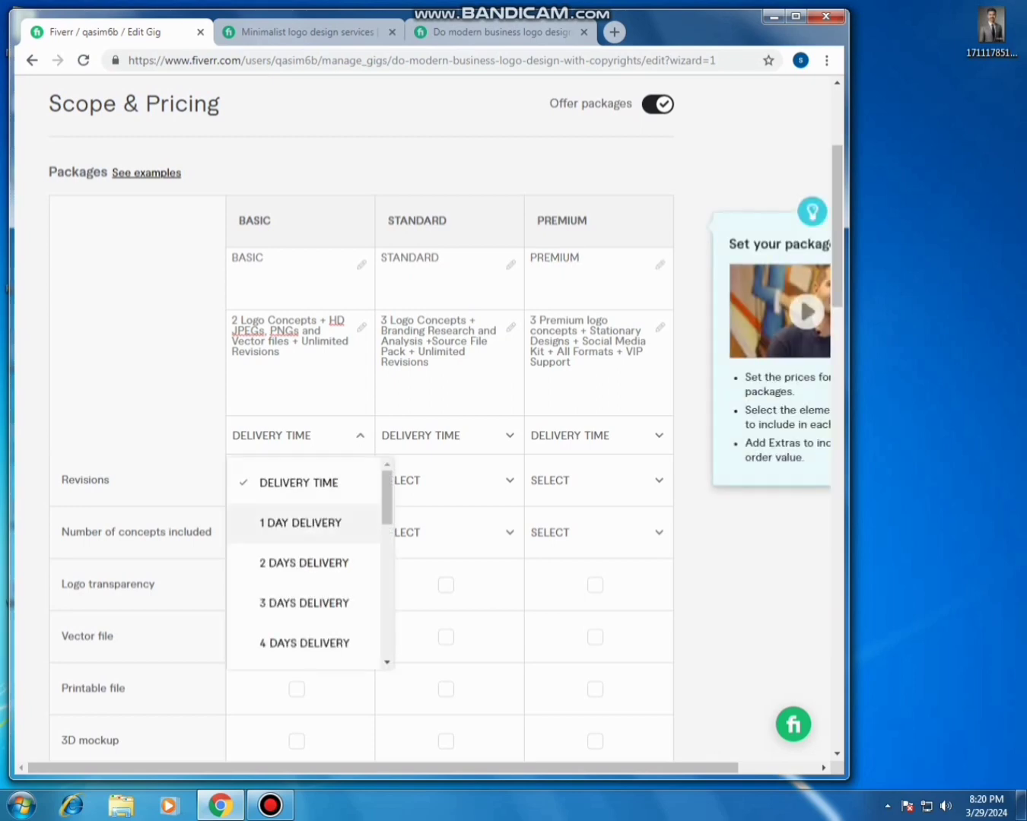
pyautogui.click(300, 522)
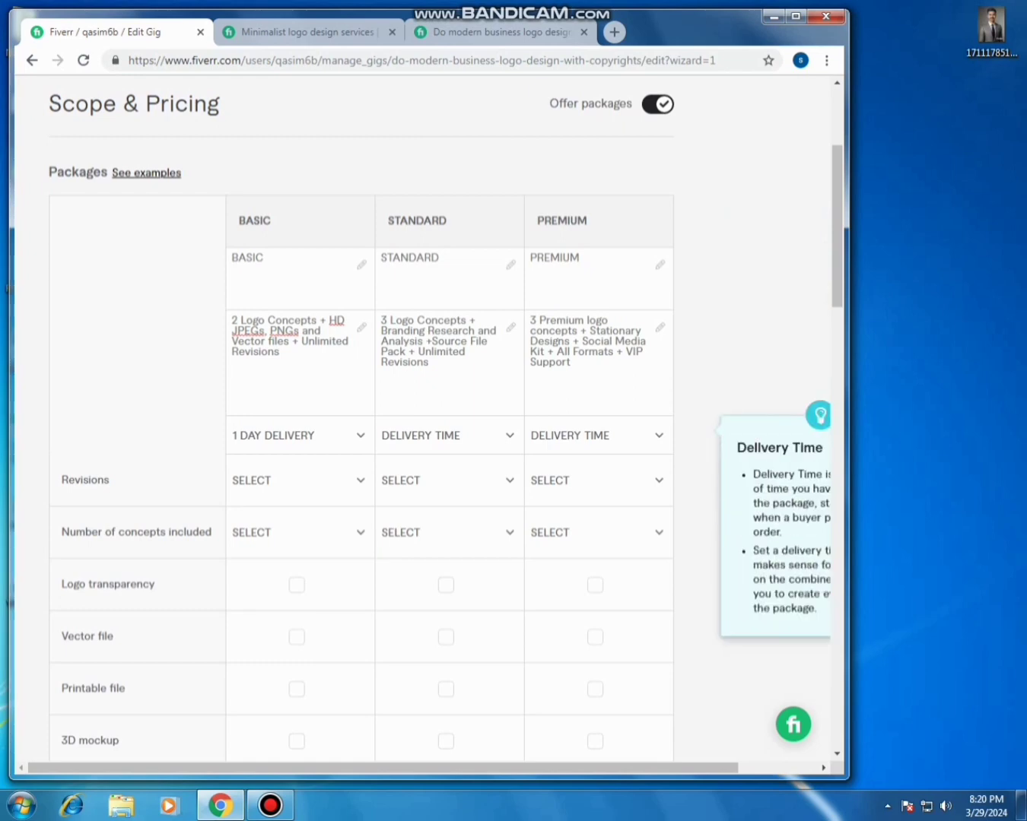
pyautogui.click(445, 436)
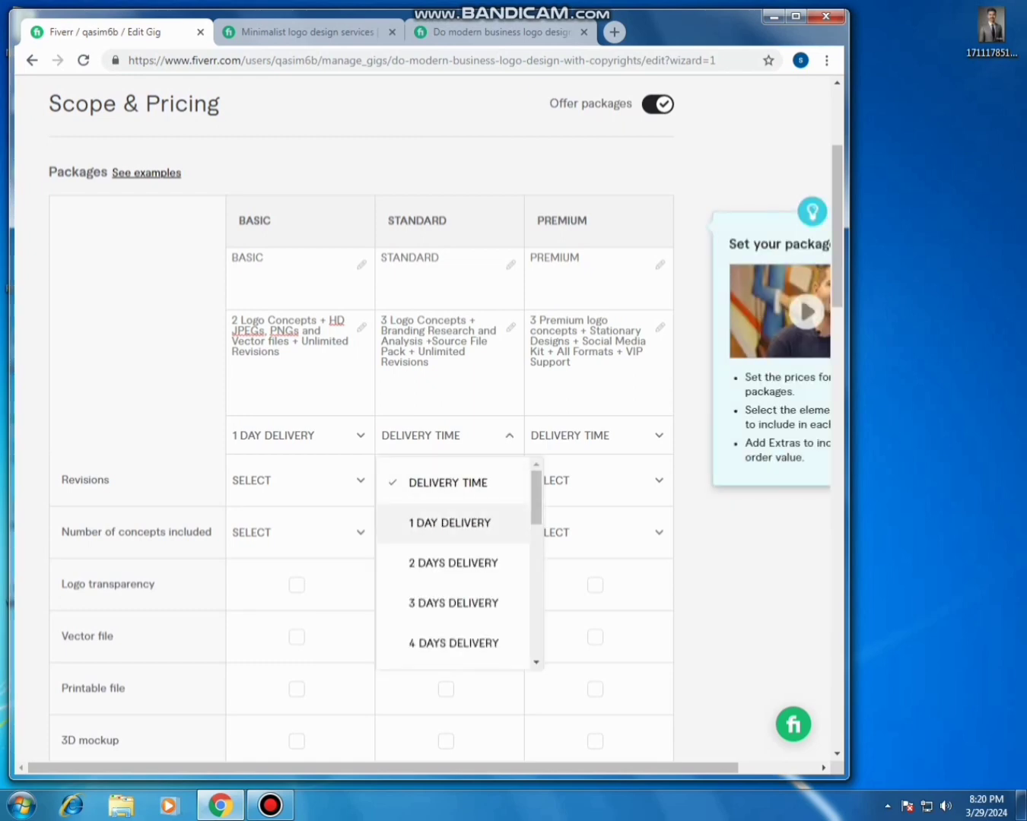
pyautogui.click(452, 523)
pyautogui.click(593, 436)
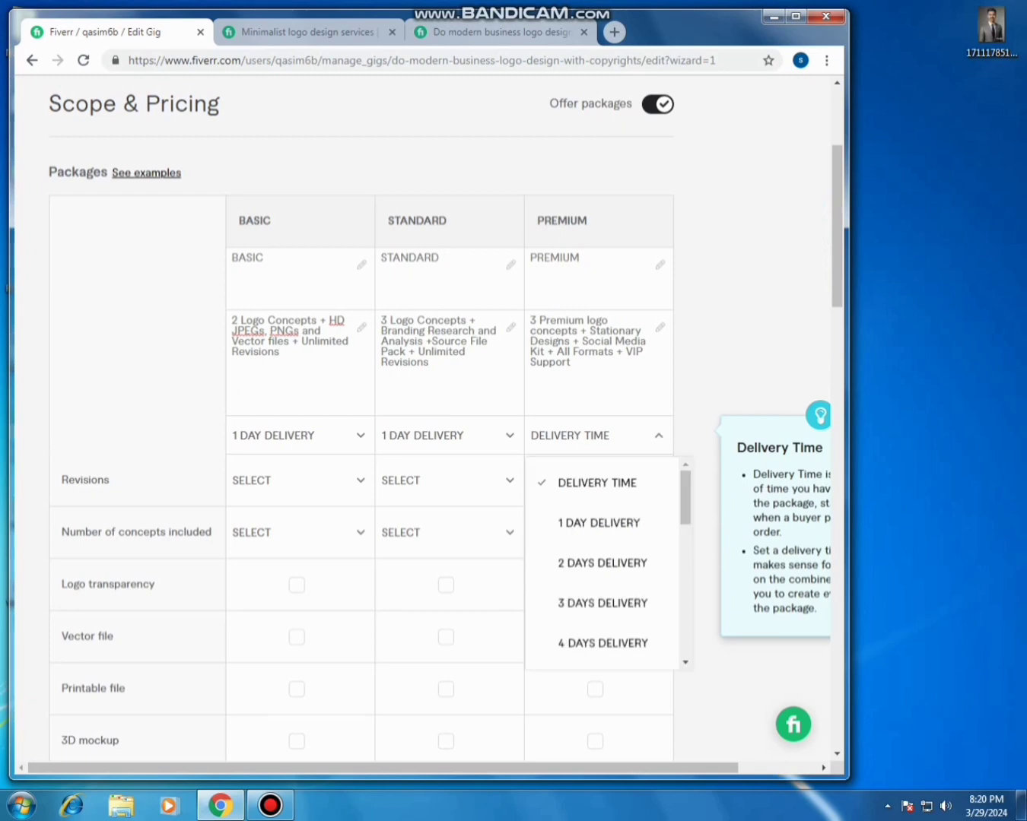
pyautogui.click(598, 523)
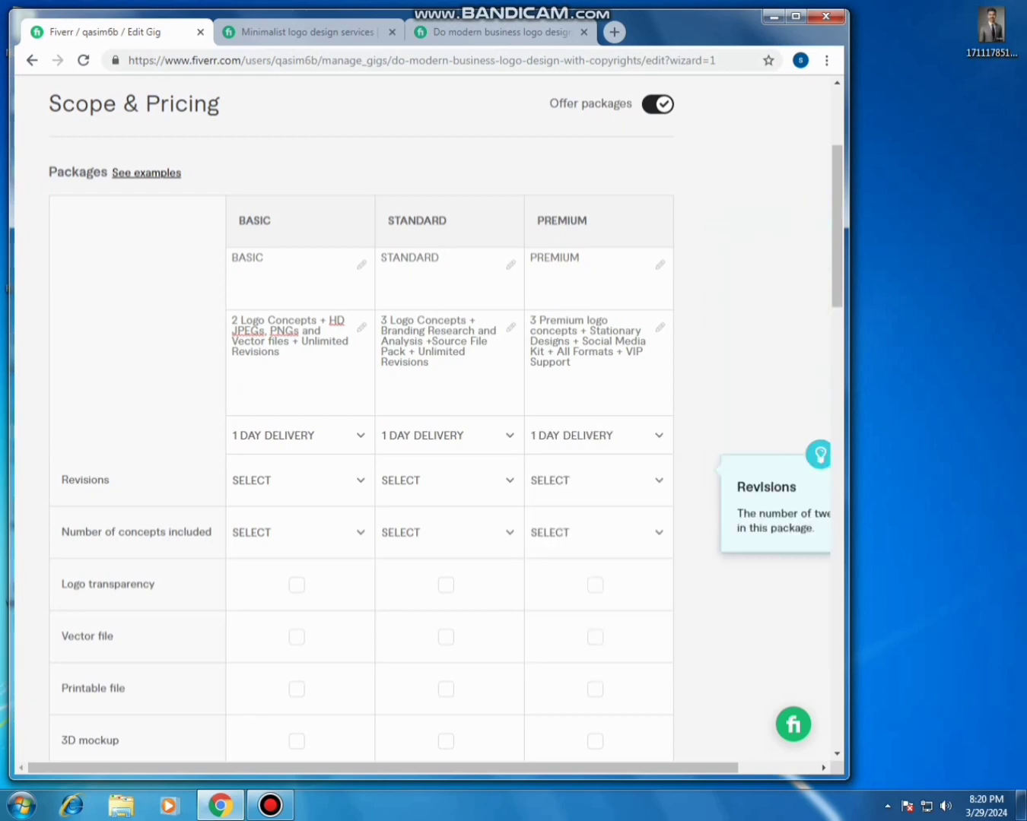
# Set the number of revisions to 1 for the Basic, Standard and Premium packages.
pyautogui.click(300, 481)
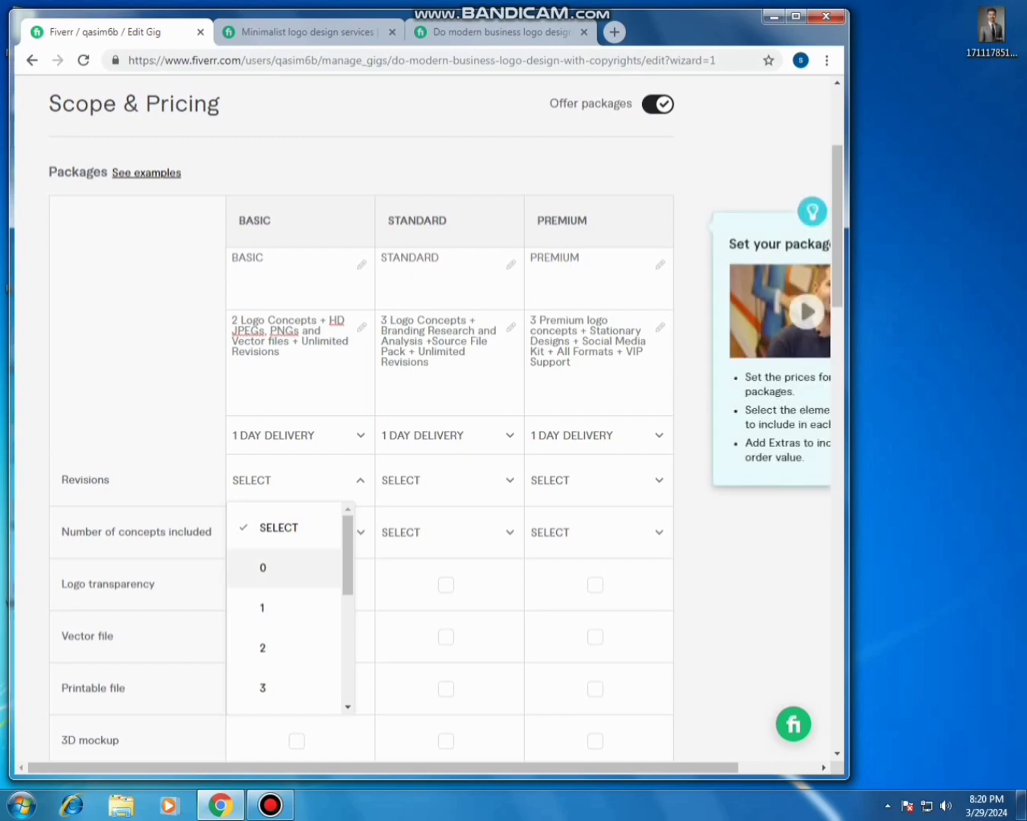
pyautogui.click(283, 608)
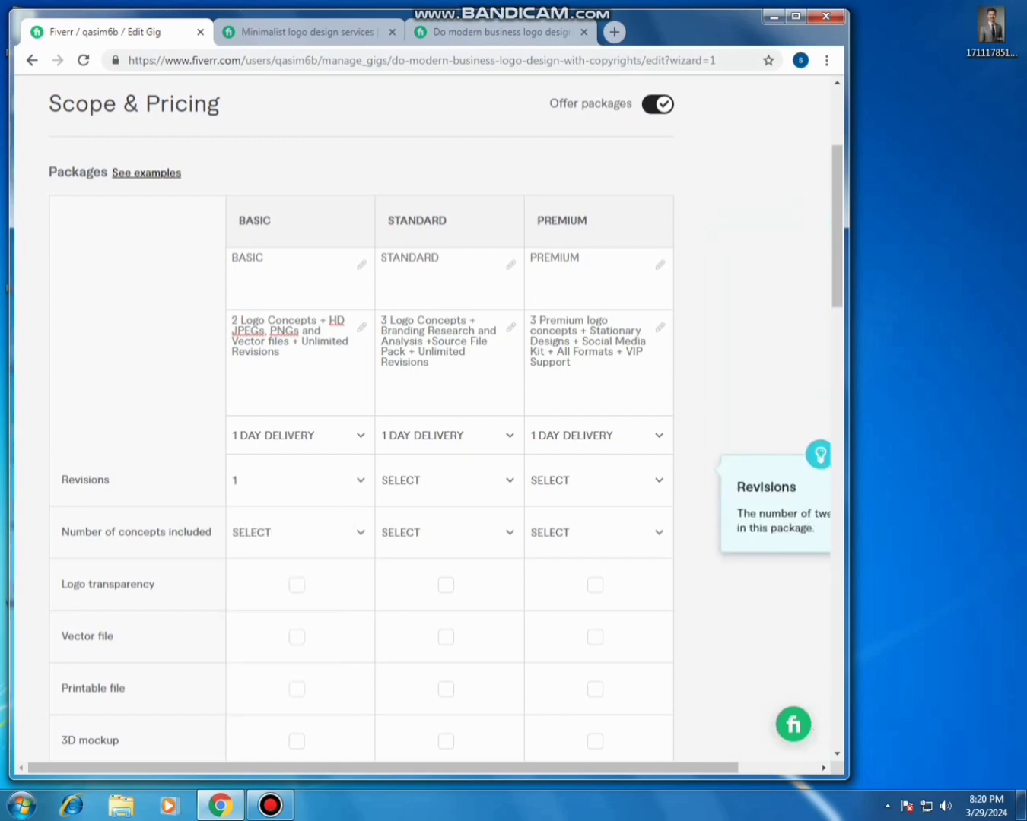
pyautogui.click(448, 480)
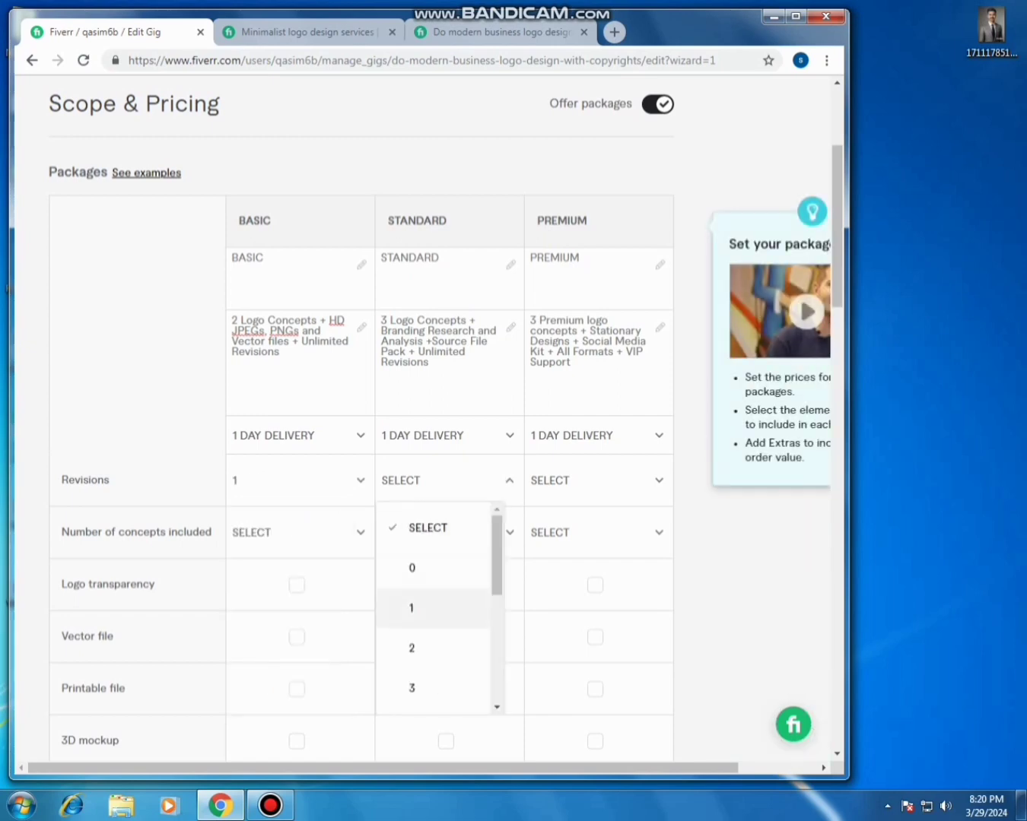
pyautogui.click(426, 607)
pyautogui.click(593, 480)
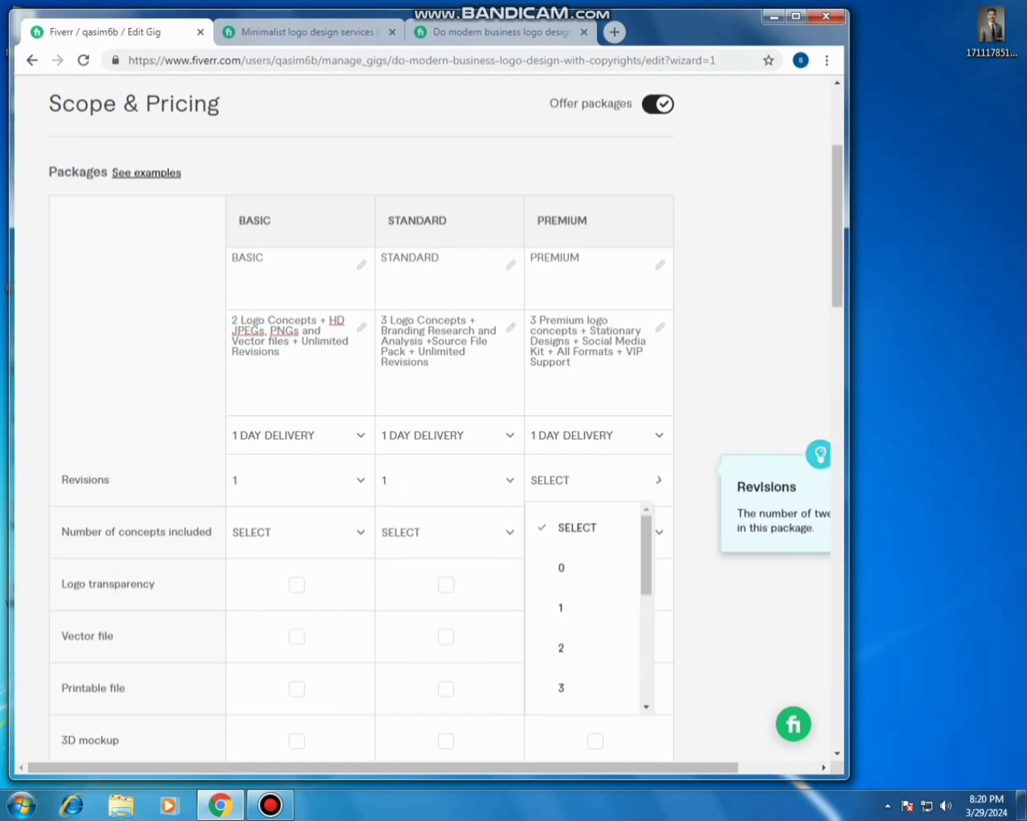
pyautogui.click(577, 608)
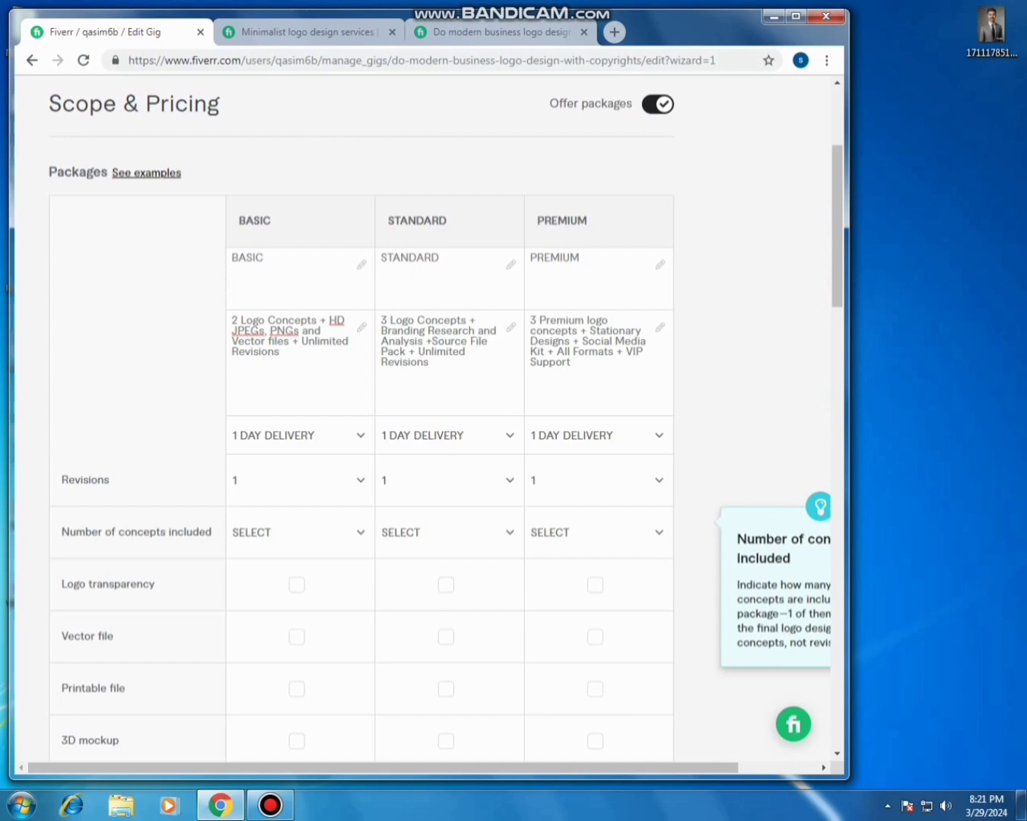
# Set the number of concepts included to 1 for the Basic, Standard and Premium packages.
pyautogui.click(296, 532)
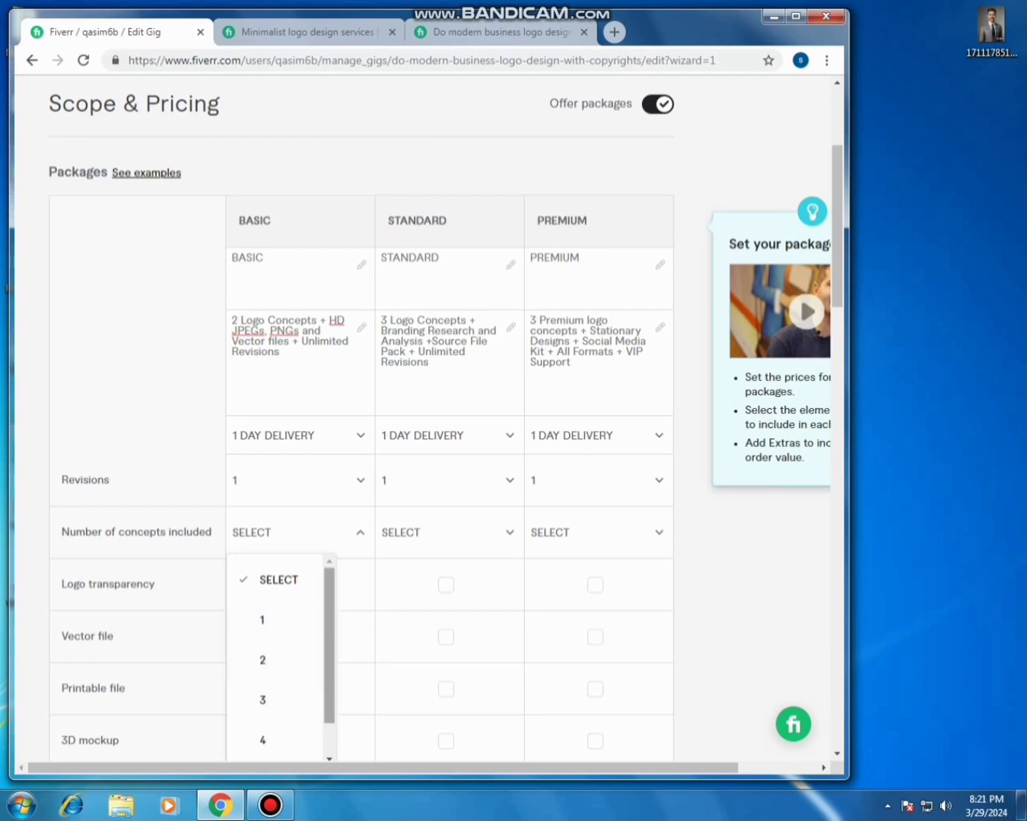
pyautogui.scroll(-1, 278, 654)
pyautogui.scroll(1, 278, 653)
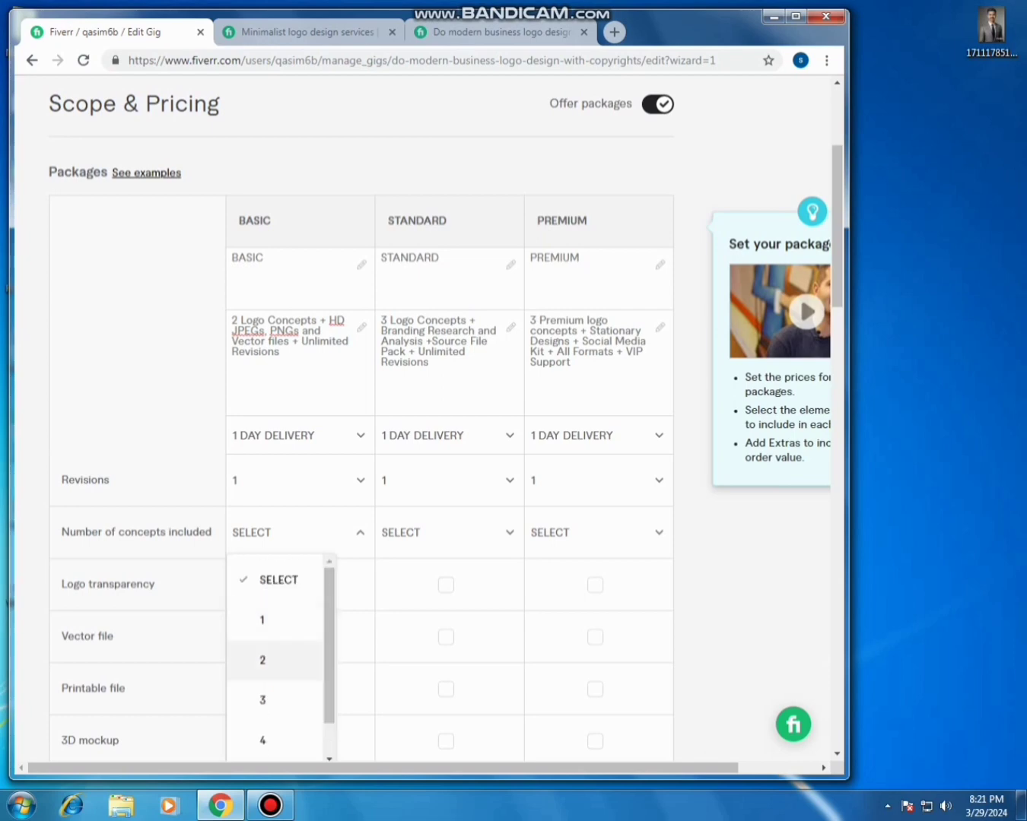
pyautogui.click(263, 620)
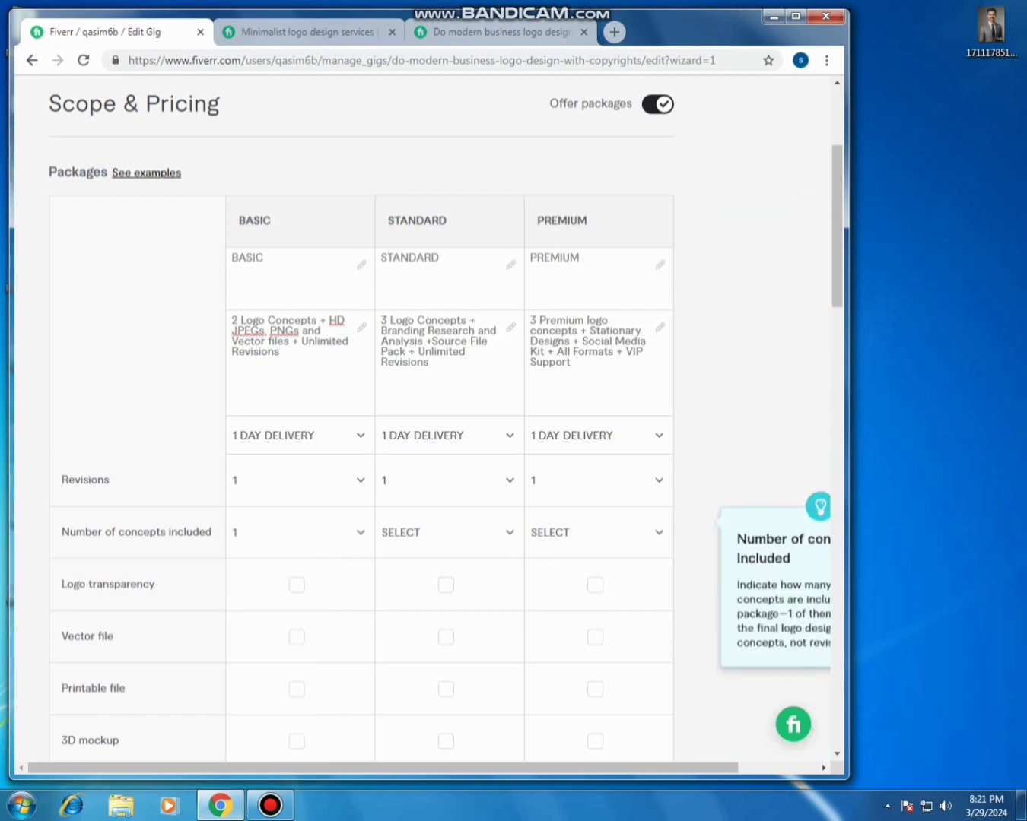
pyautogui.click(446, 533)
pyautogui.click(415, 618)
pyautogui.click(594, 533)
pyautogui.click(563, 619)
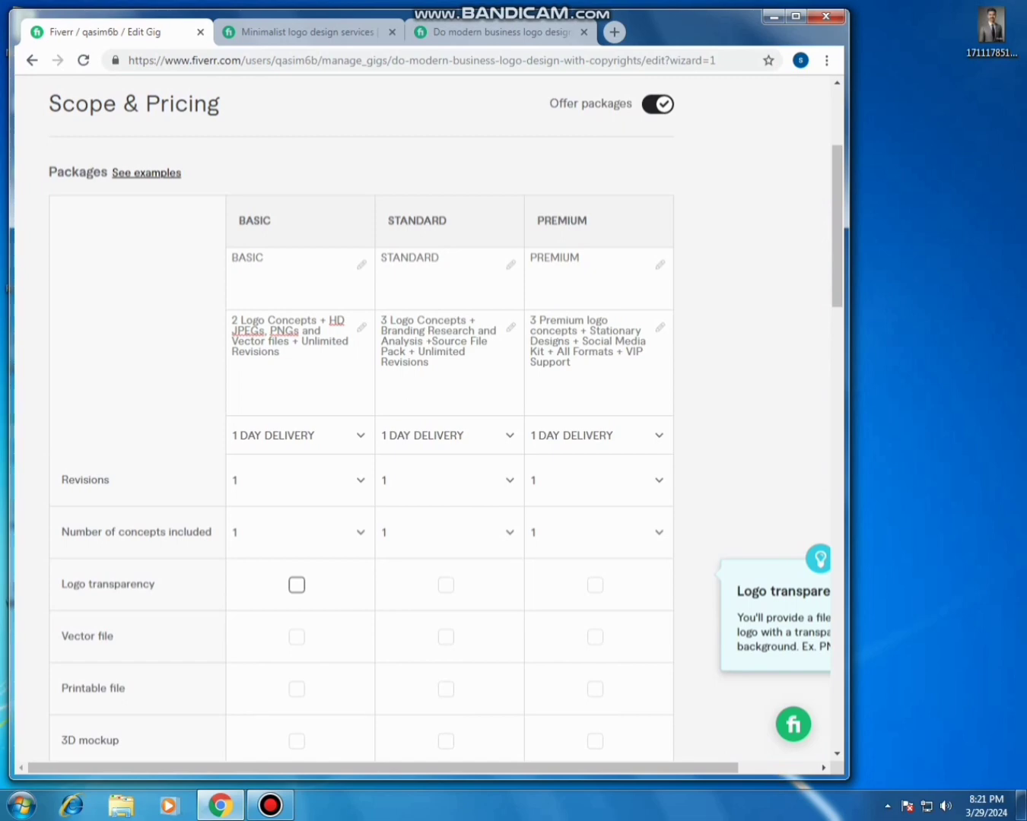
# Include logo transparency in all three packages, and vector and printable files in the Standard and Premium packages.
pyautogui.click(298, 585)
pyautogui.click(445, 584)
pyautogui.click(446, 636)
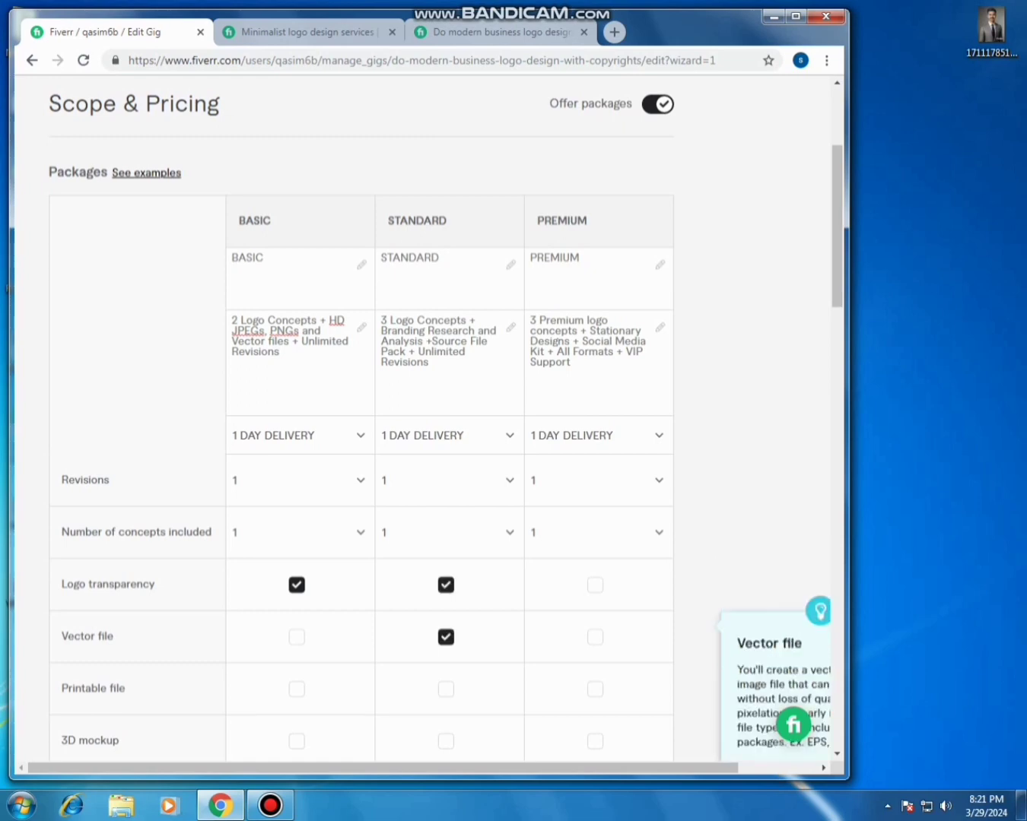
pyautogui.click(595, 585)
pyautogui.click(595, 637)
pyautogui.click(594, 689)
pyautogui.scroll(-2, 595, 689)
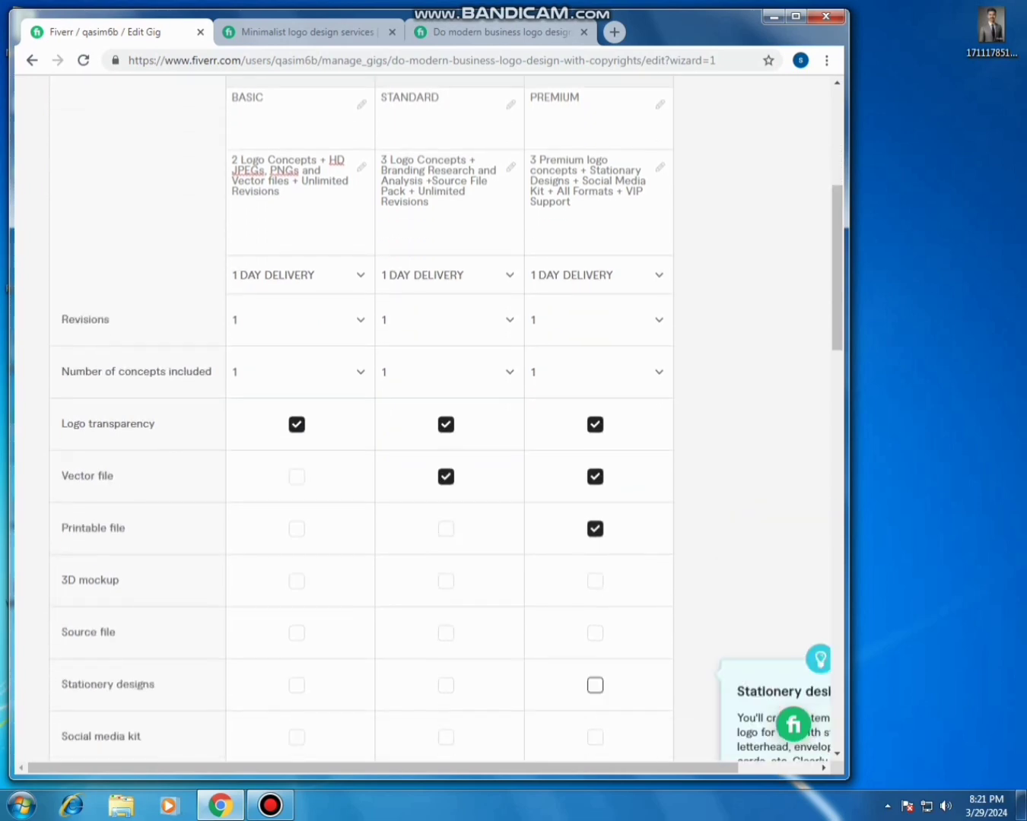
pyautogui.click(446, 529)
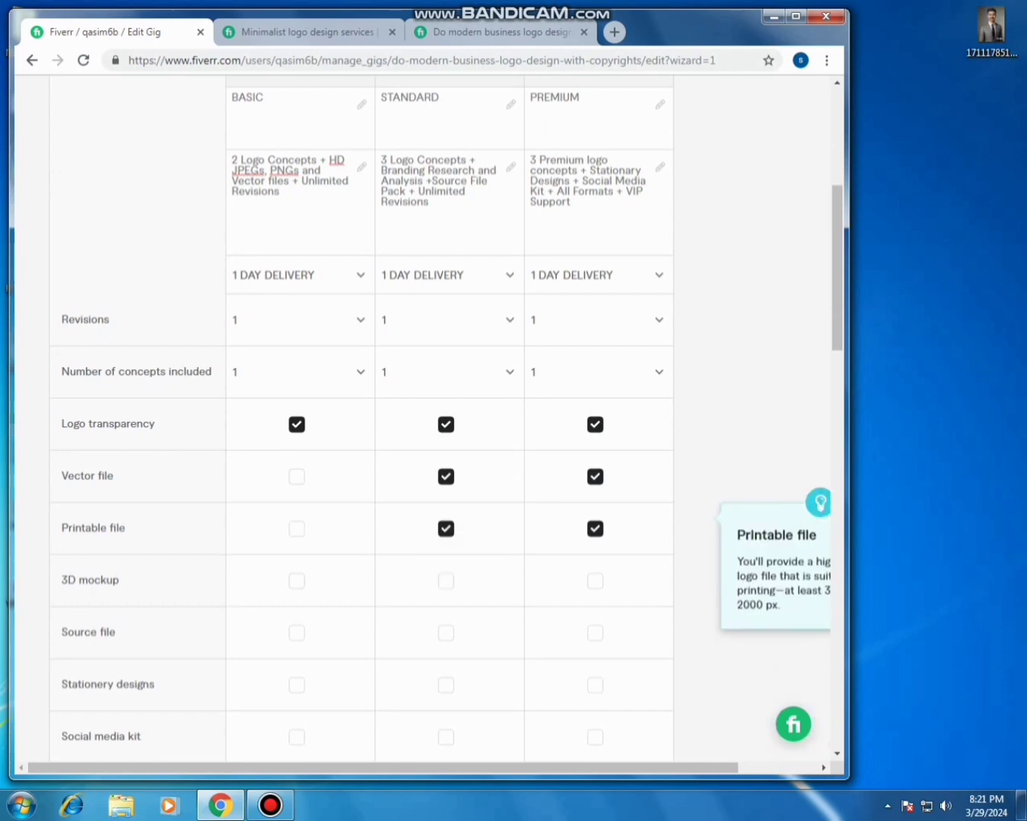
# Include 3D mockup in all packages, source file in Basic and Premium, stationery designs in Standard and Premium, and social media kit in Premium.
pyautogui.click(297, 581)
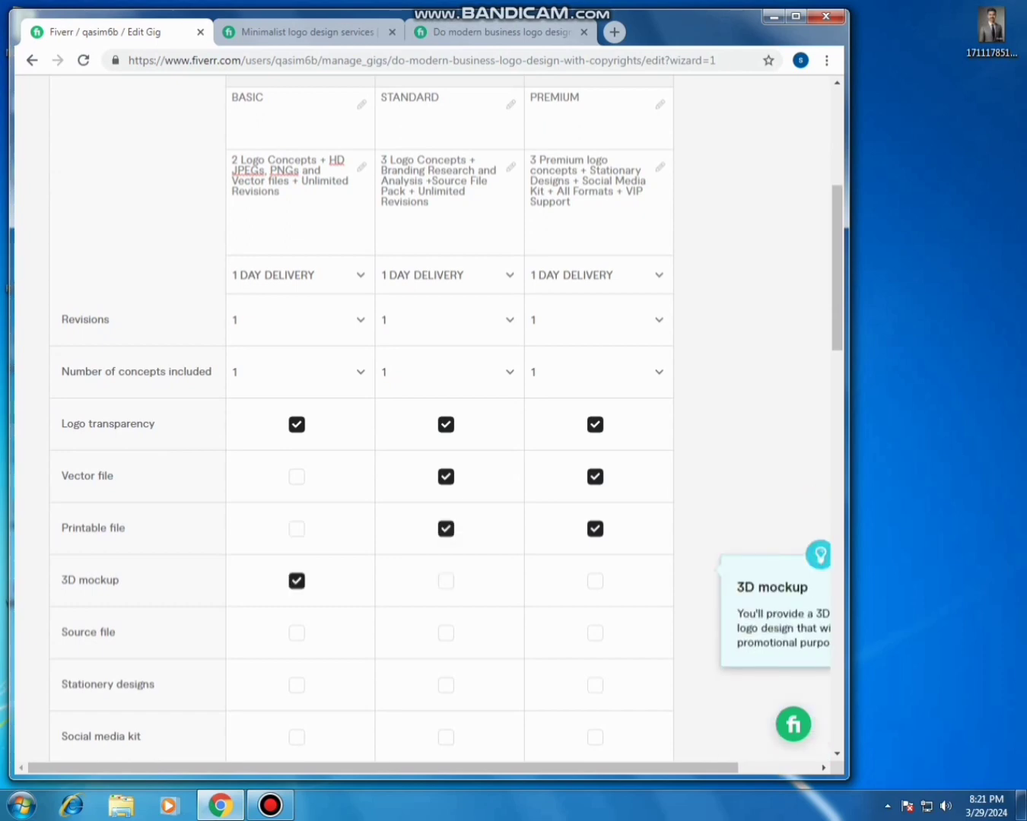
pyautogui.click(297, 633)
pyautogui.click(446, 580)
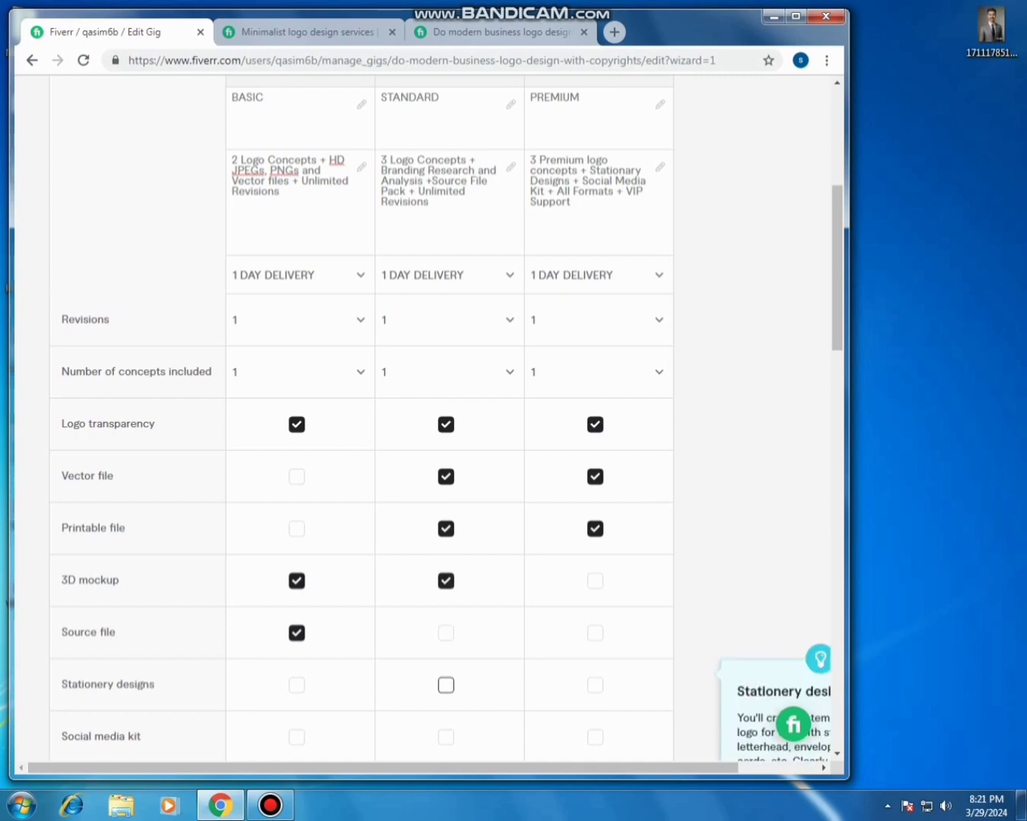
pyautogui.click(446, 686)
pyautogui.click(595, 581)
pyautogui.click(595, 632)
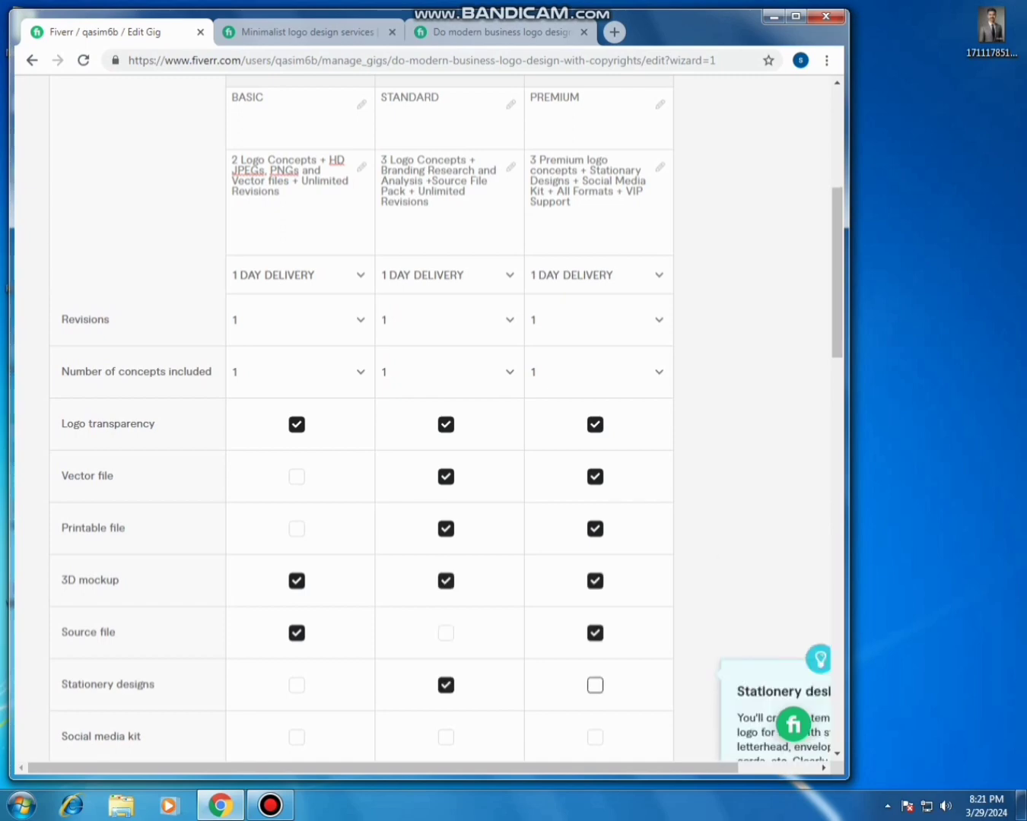
pyautogui.click(594, 685)
pyautogui.click(594, 737)
# Set the price to $10 for the Basic package and $20 for the Standard package.
pyautogui.scroll(-1, 595, 685)
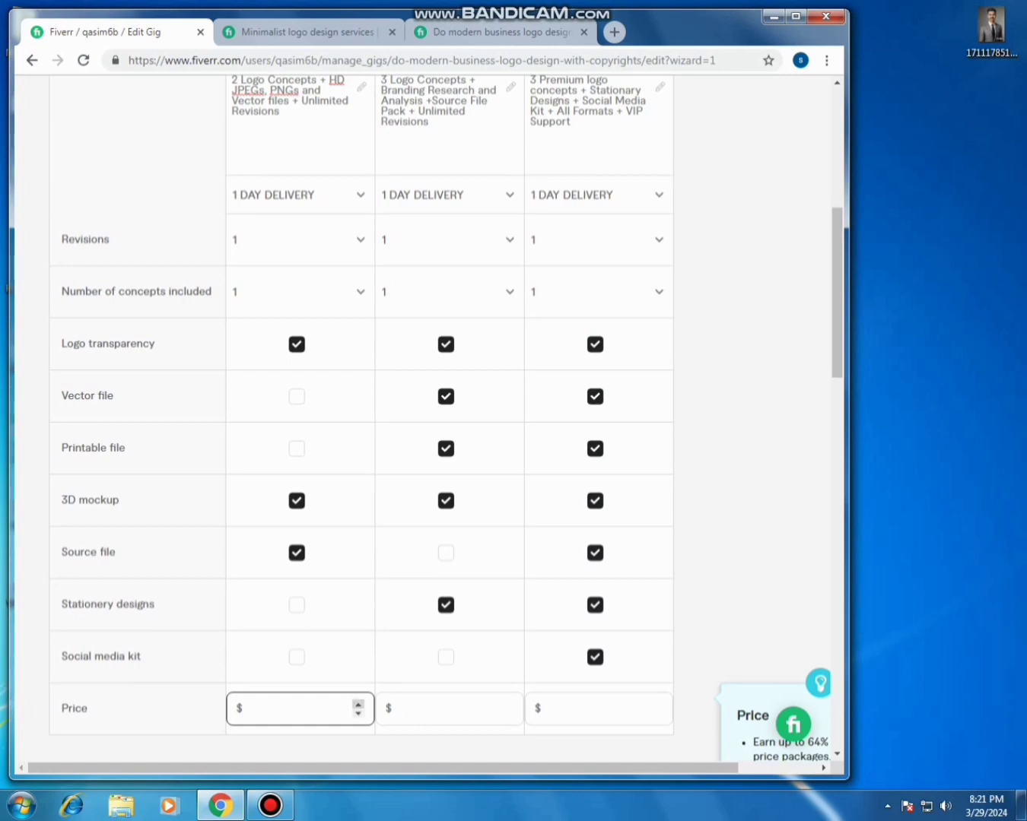
pyautogui.click(359, 705)
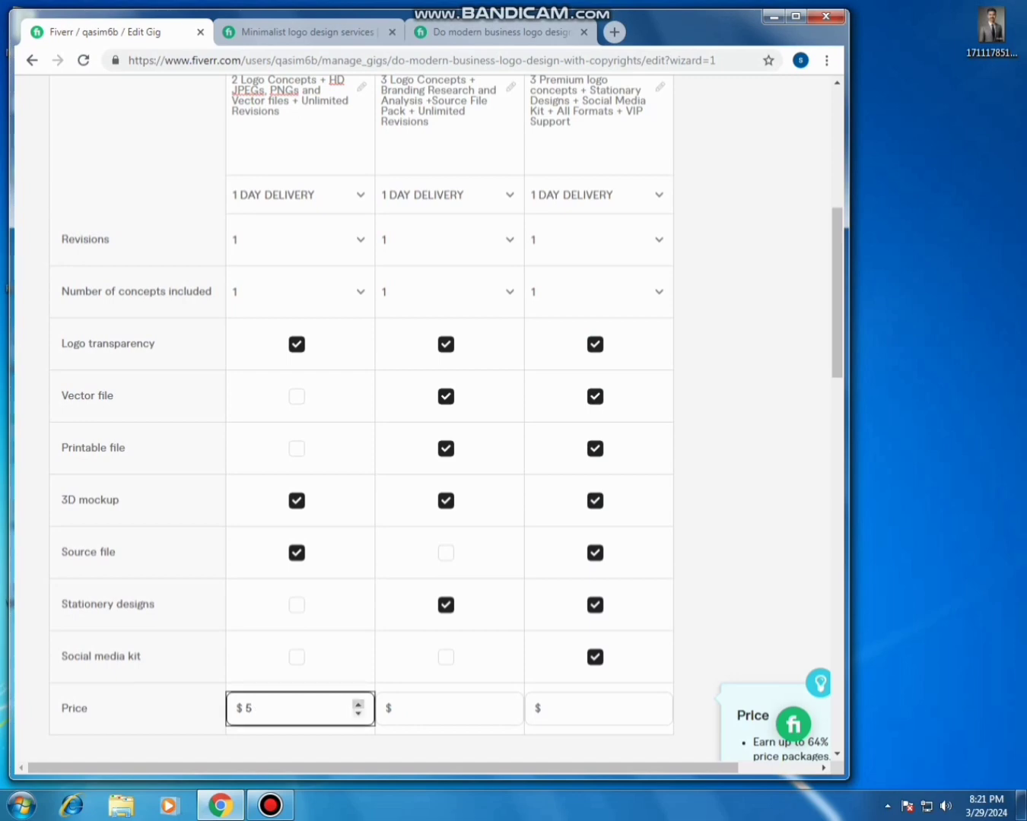
pyautogui.write('0')
pyautogui.press('Tab')
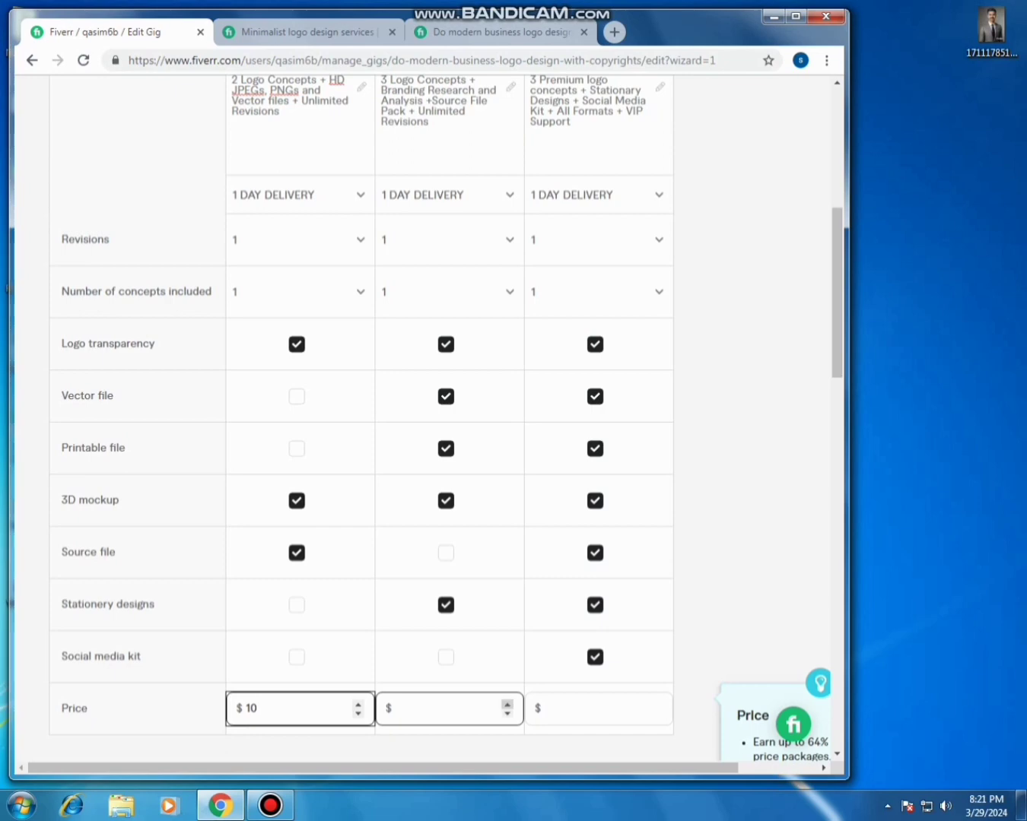
pyautogui.click(506, 705)
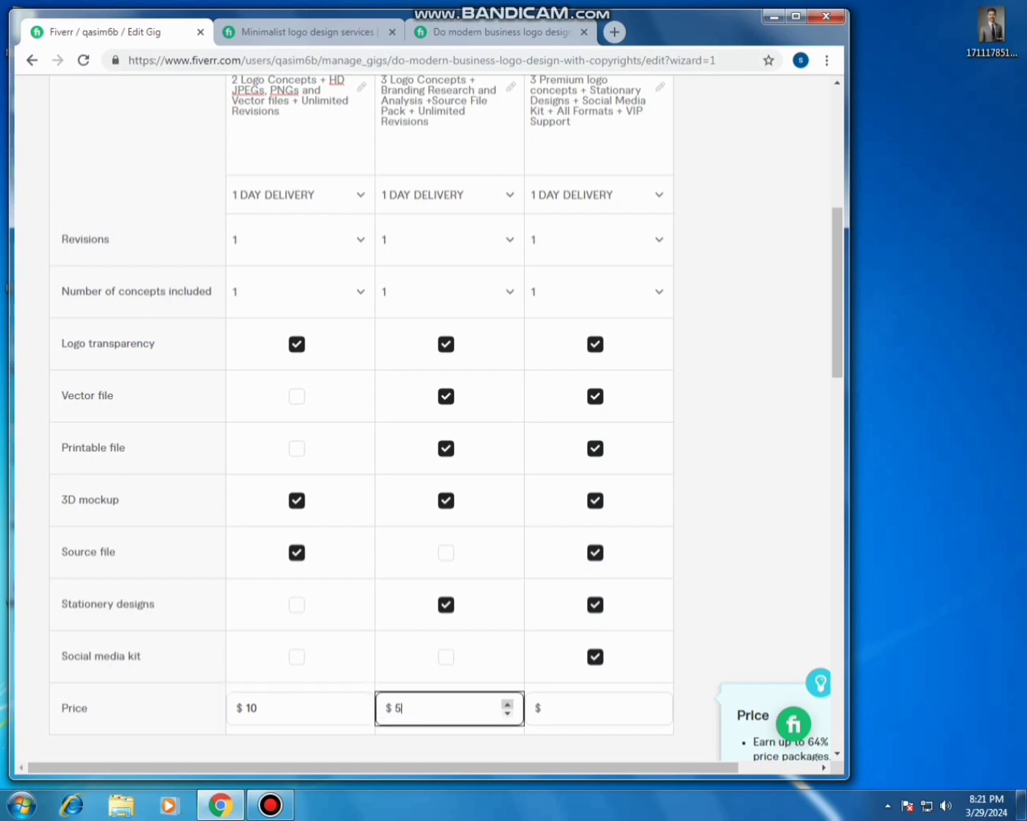
pyautogui.click(506, 704)
pyautogui.click(506, 705)
pyautogui.click(506, 705)
# Set the Premium package price to $20.
pyautogui.click(656, 705)
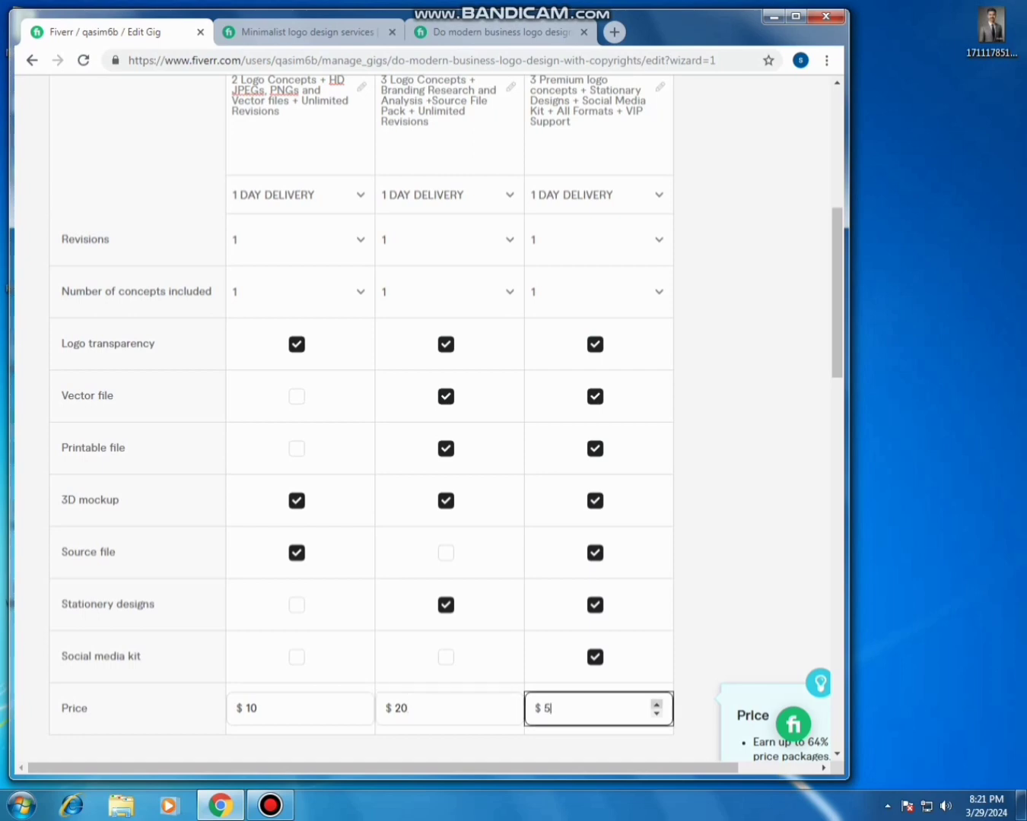
pyautogui.press('Up')
pyautogui.press('Up')
pyautogui.press('Up')
# Disable the Extra fast delivery service and try to save the pricing page.
pyautogui.scroll(-3, 360, 418)
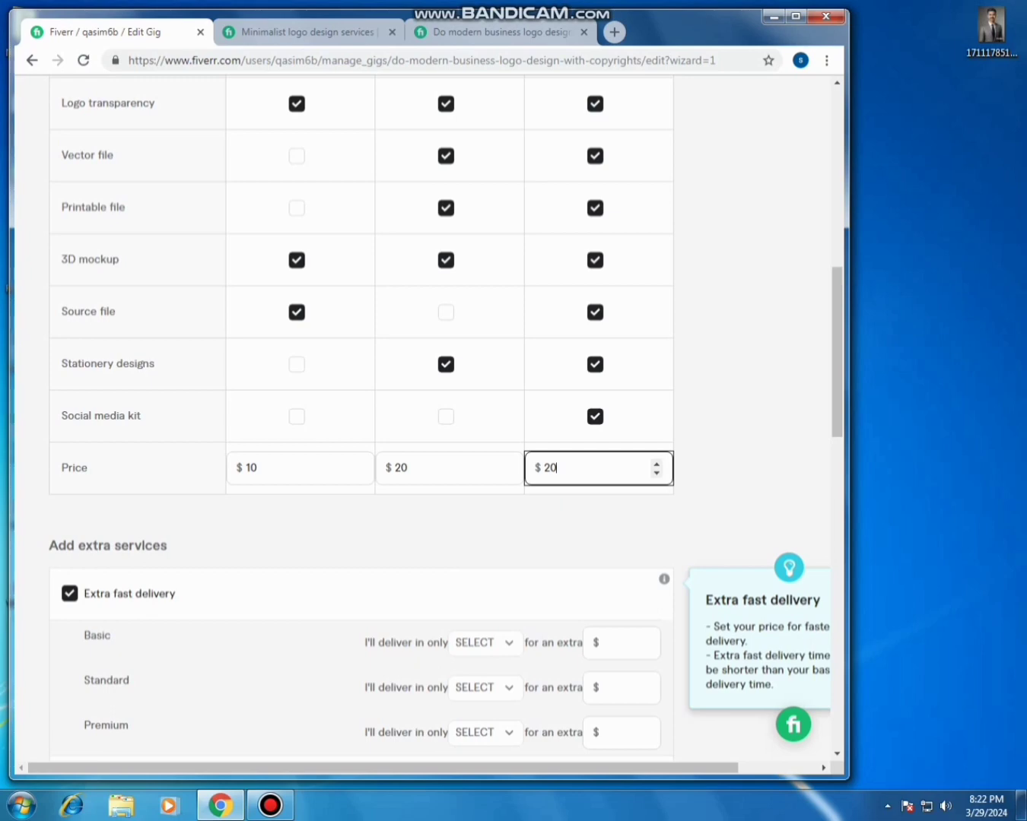
pyautogui.click(69, 595)
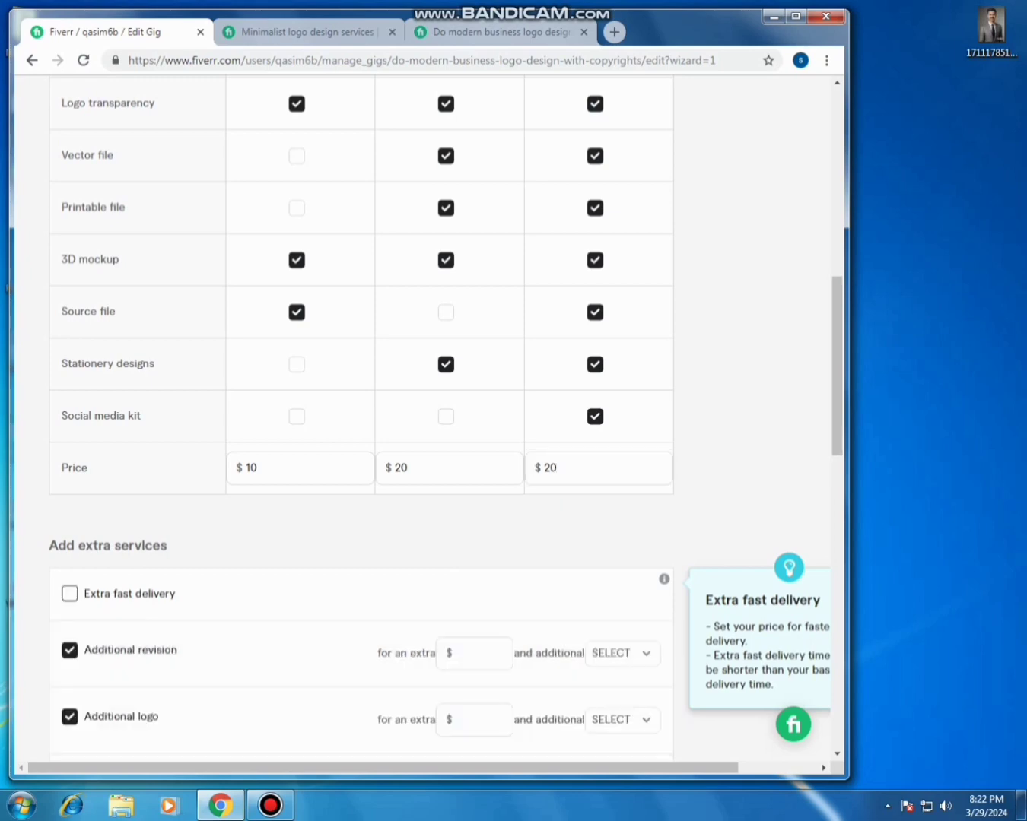
pyautogui.scroll(-5, 445, 419)
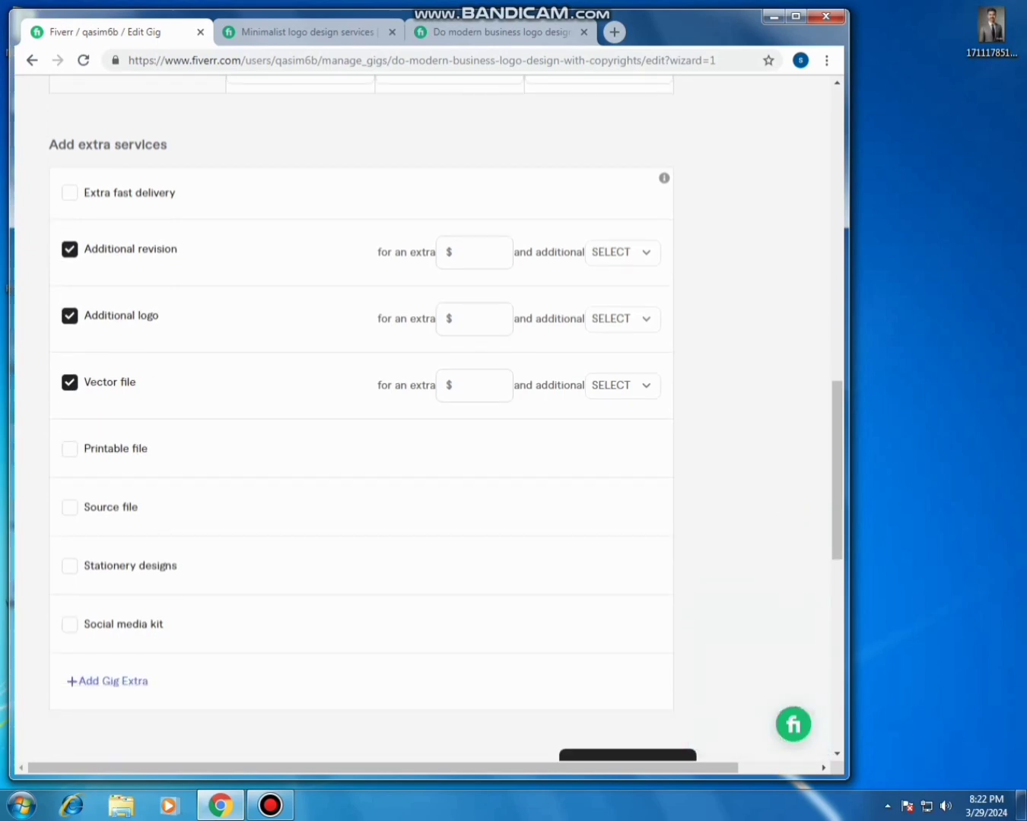
pyautogui.scroll(-3, 426, 418)
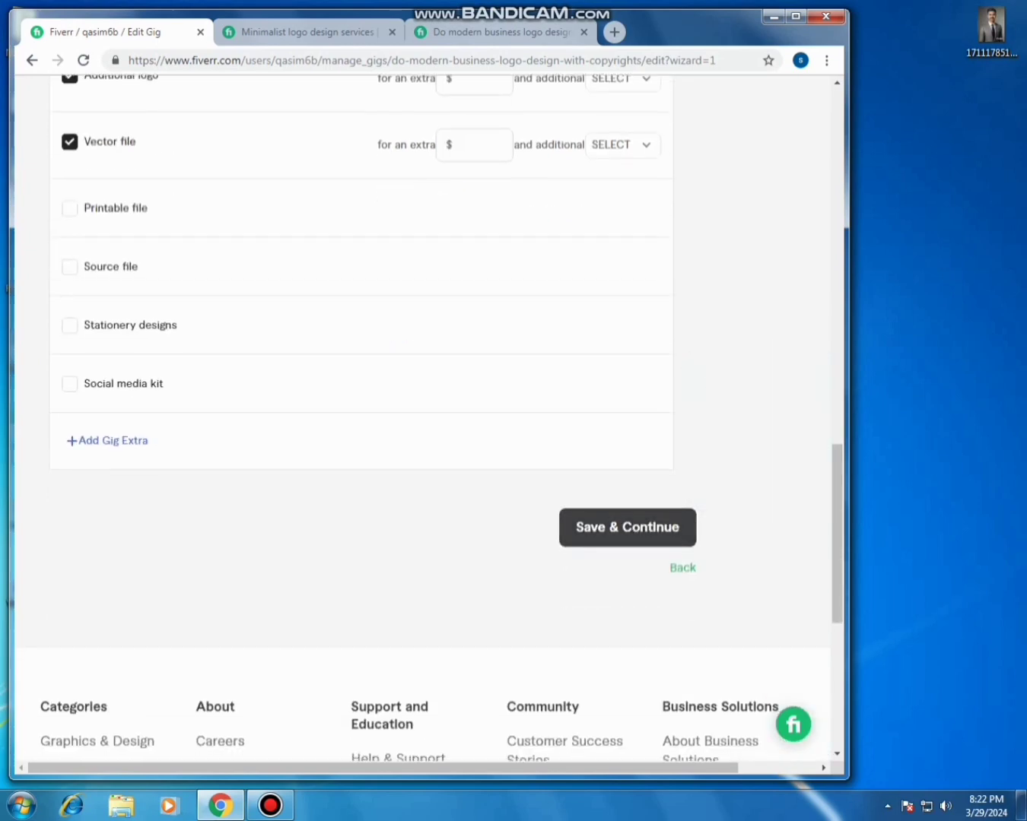
pyautogui.click(627, 527)
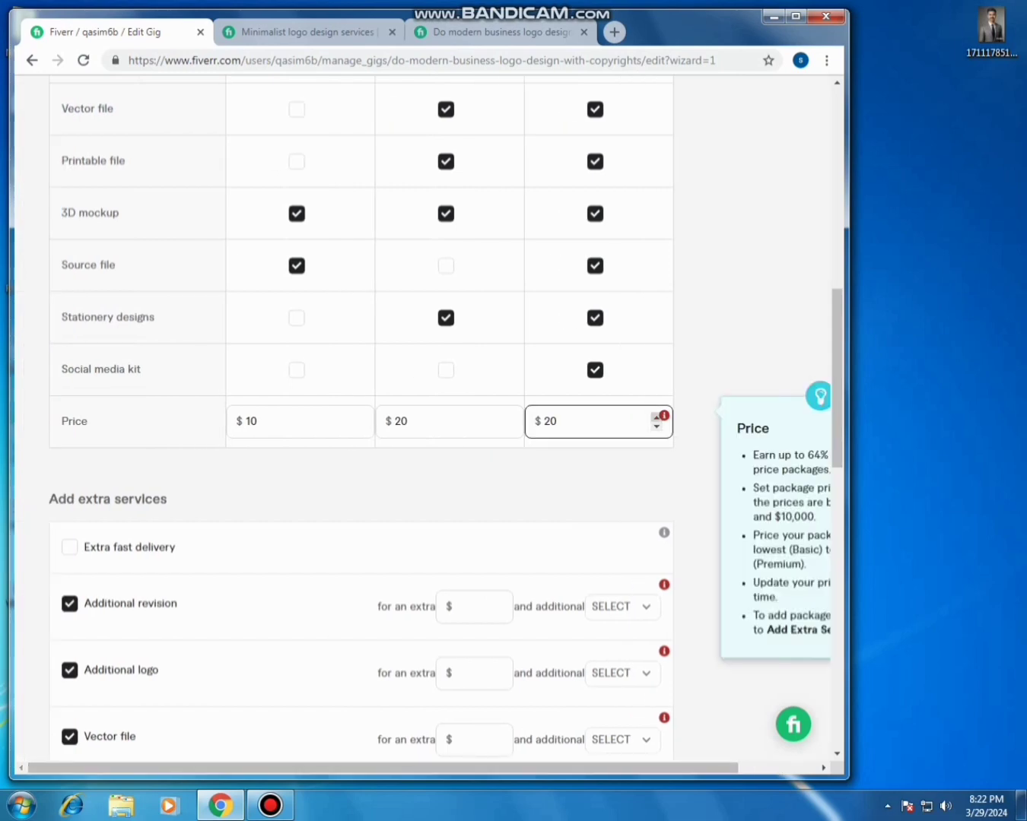
# Set the Premium package price to $30.
pyautogui.press('BackSpace')
pyautogui.write('5')
pyautogui.press('BackSpace')
pyautogui.press('BackSpace')
pyautogui.write('30')
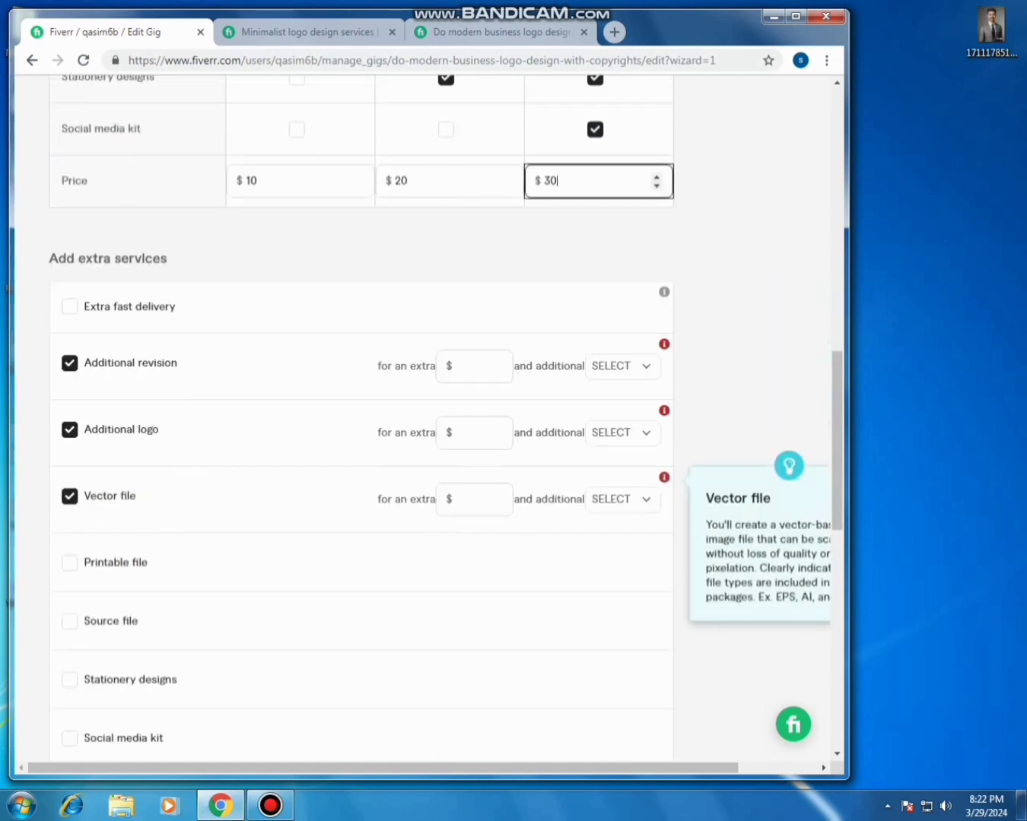
pyautogui.scroll(-5, 361, 418)
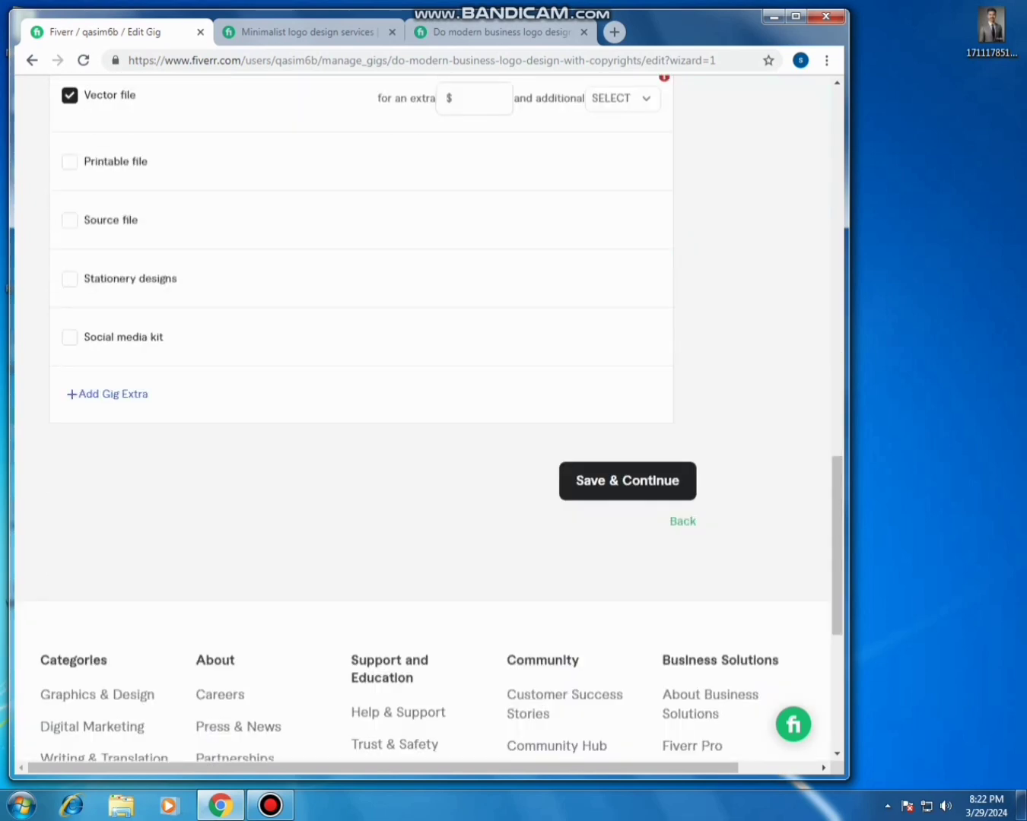
pyautogui.scroll(7, 362, 417)
pyautogui.click(68, 305)
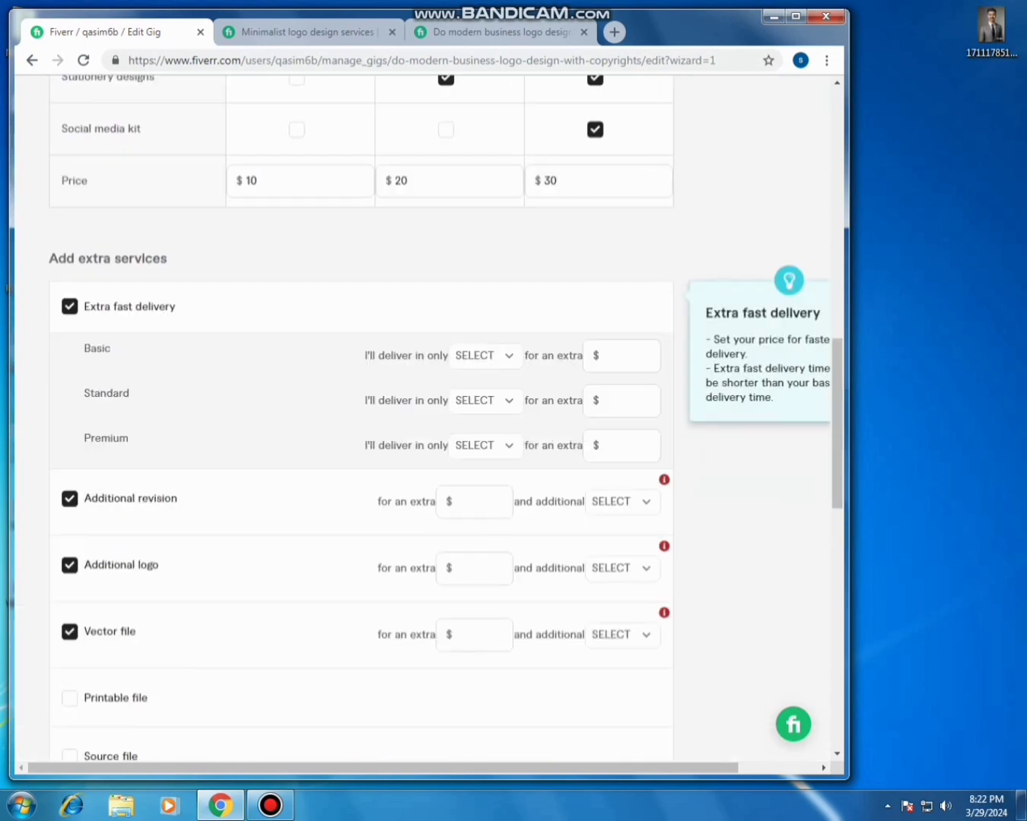
pyautogui.click(69, 306)
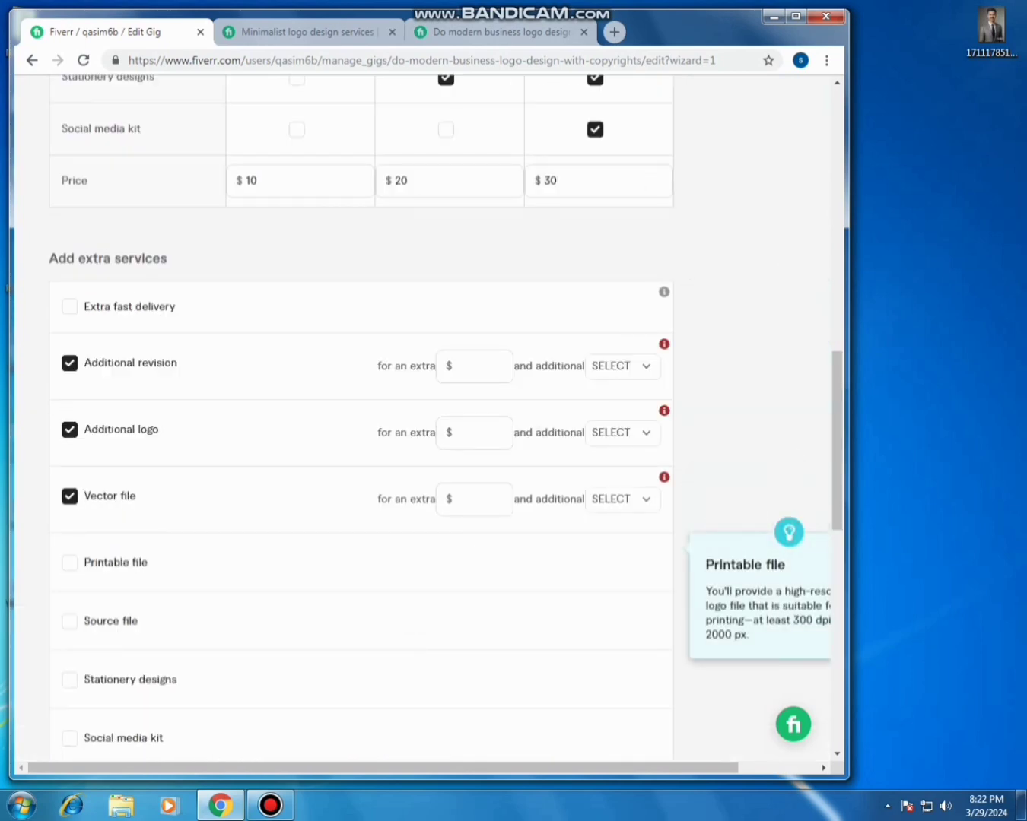
# Disable the Additional revision, Additional logo and Vector file extra services, and save the pricing to continue to the description.
pyautogui.scroll(-2, 362, 560)
pyautogui.click(69, 202)
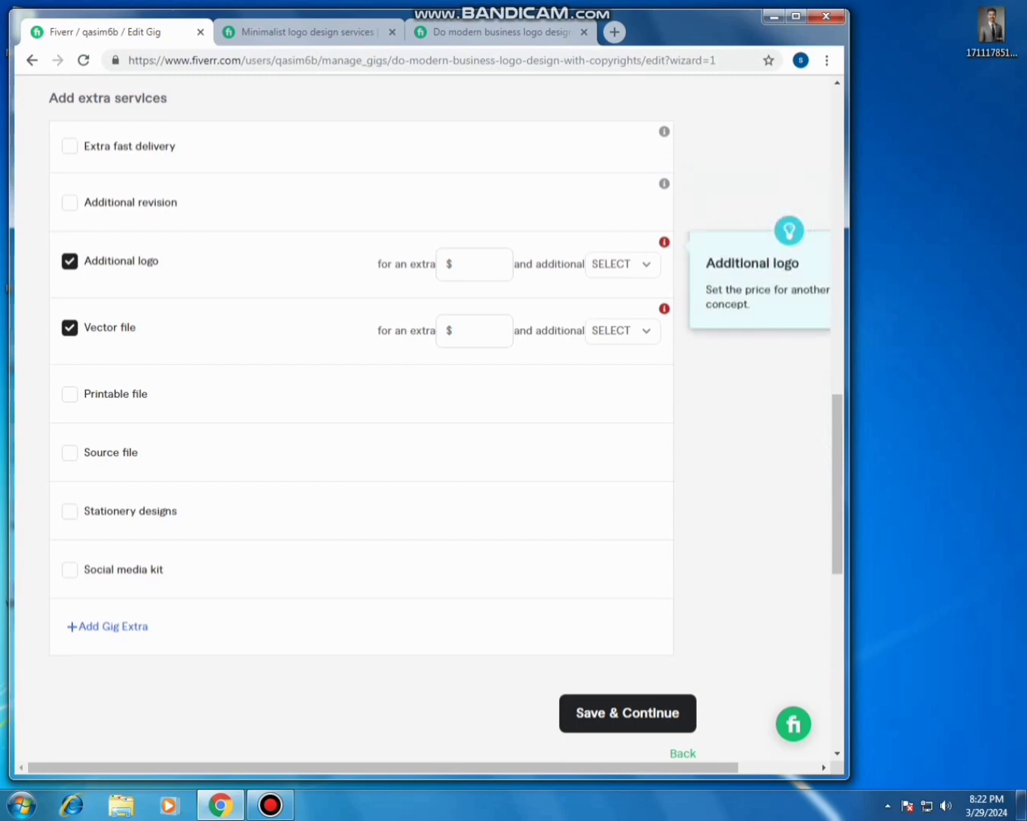
pyautogui.click(70, 260)
pyautogui.click(69, 319)
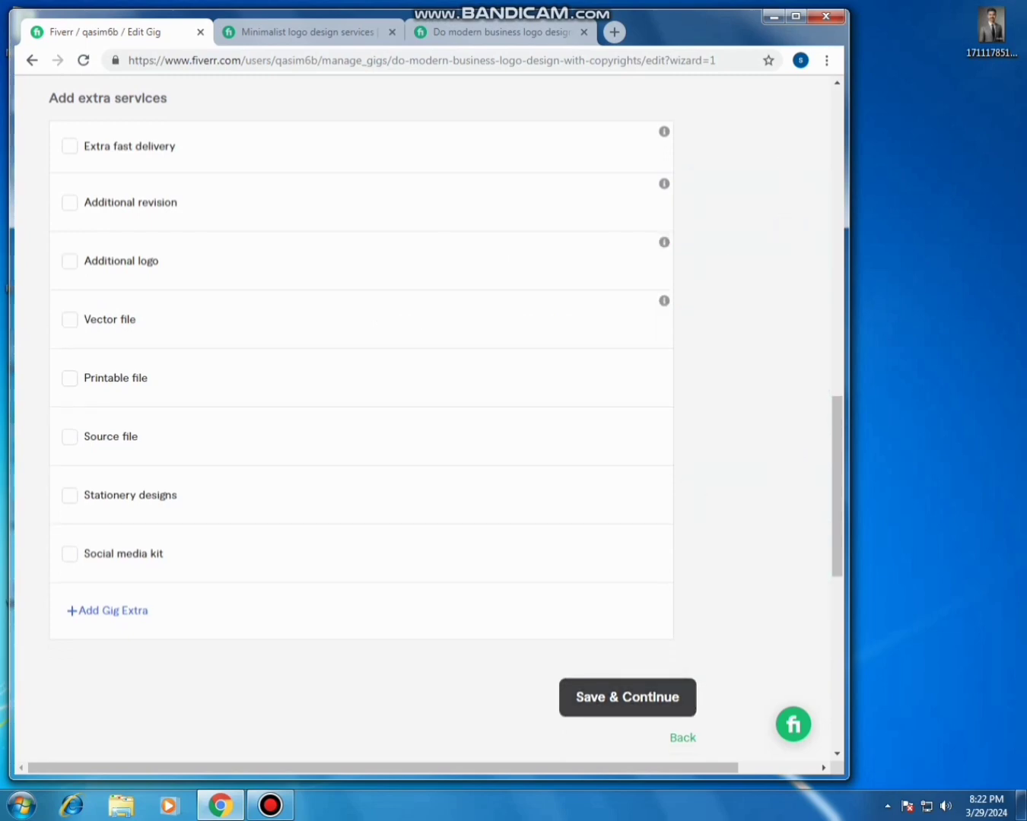
pyautogui.click(627, 697)
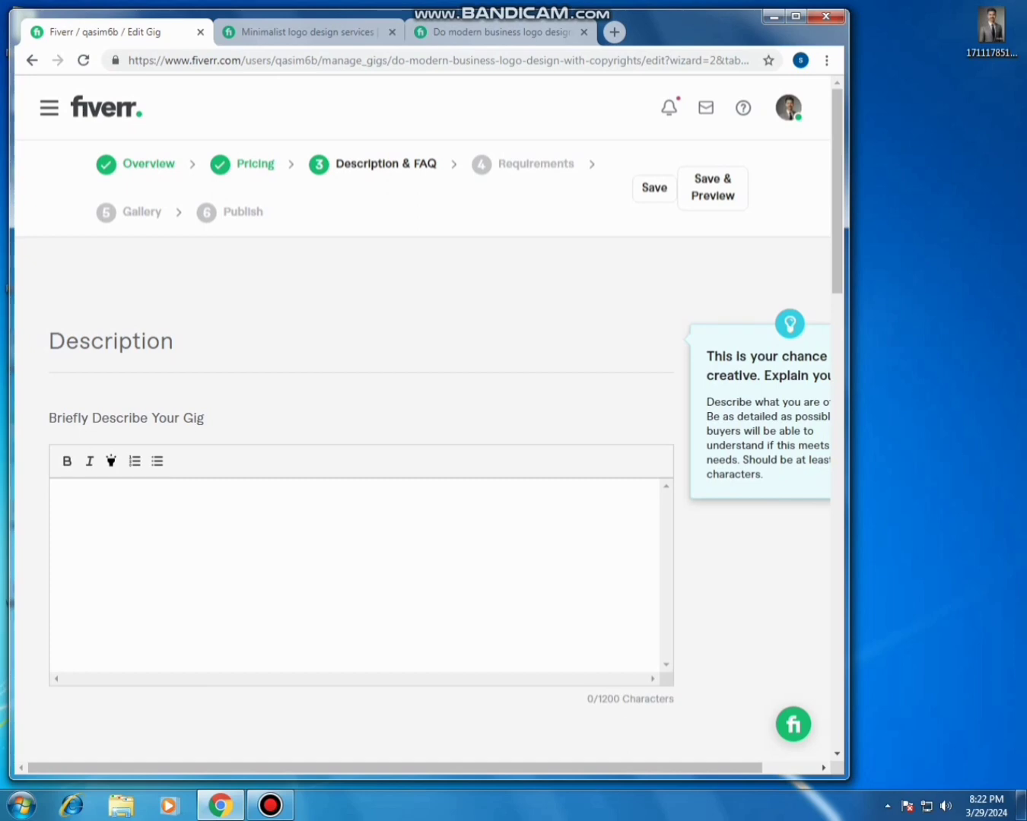
# Paste the copied "A seasoned graphic designer" text as the Gig description, and save without any FAQ to continue to the requirements.
pyautogui.rightClick(75, 483)
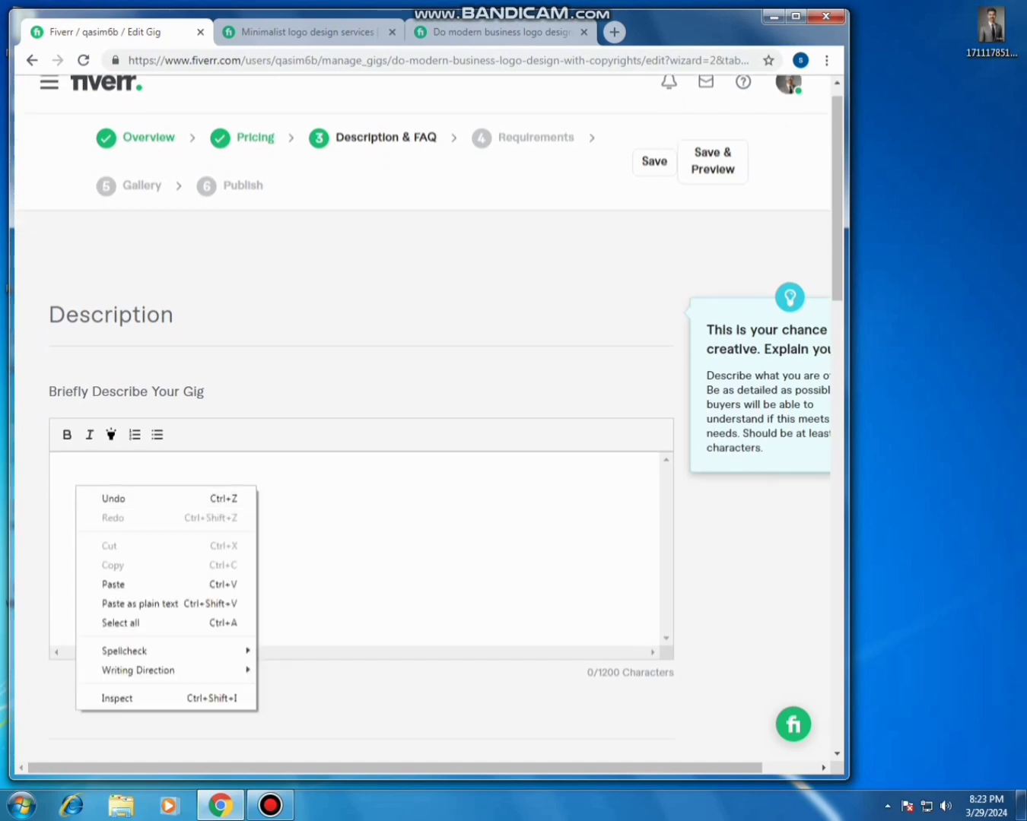
pyautogui.click(99, 582)
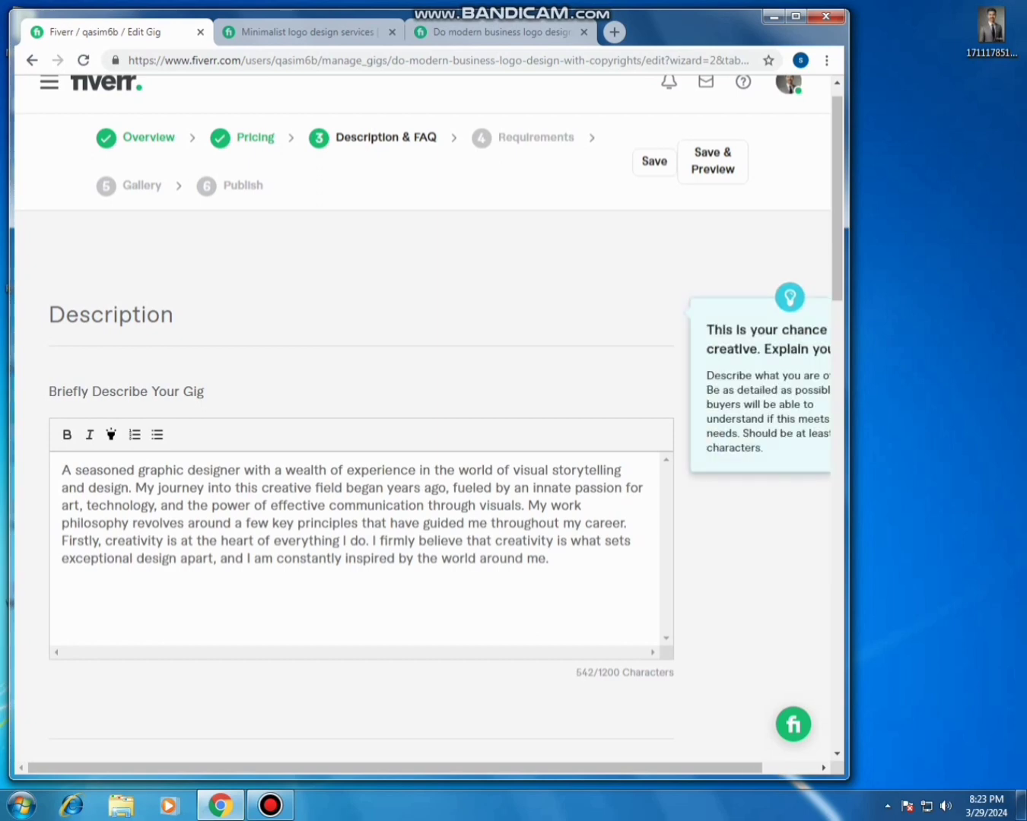
pyautogui.scroll(-2, 421, 425)
pyautogui.scroll(-3, 422, 426)
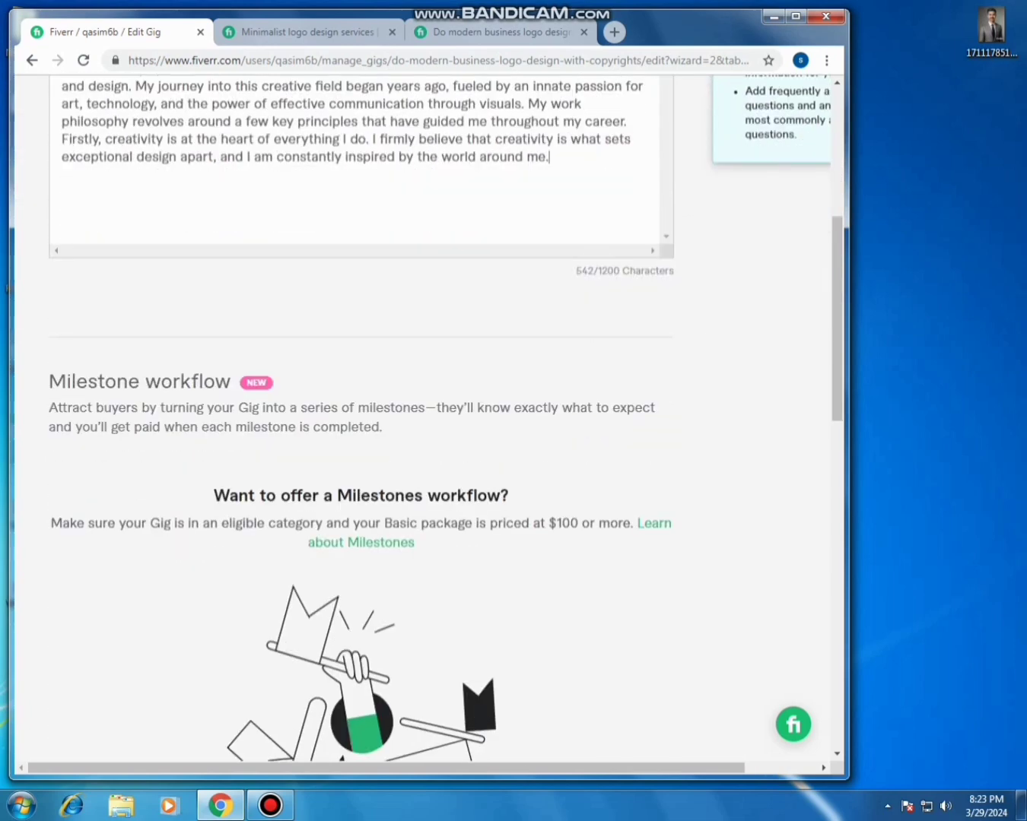
pyautogui.scroll(-4, 422, 426)
pyautogui.scroll(-4, 422, 426)
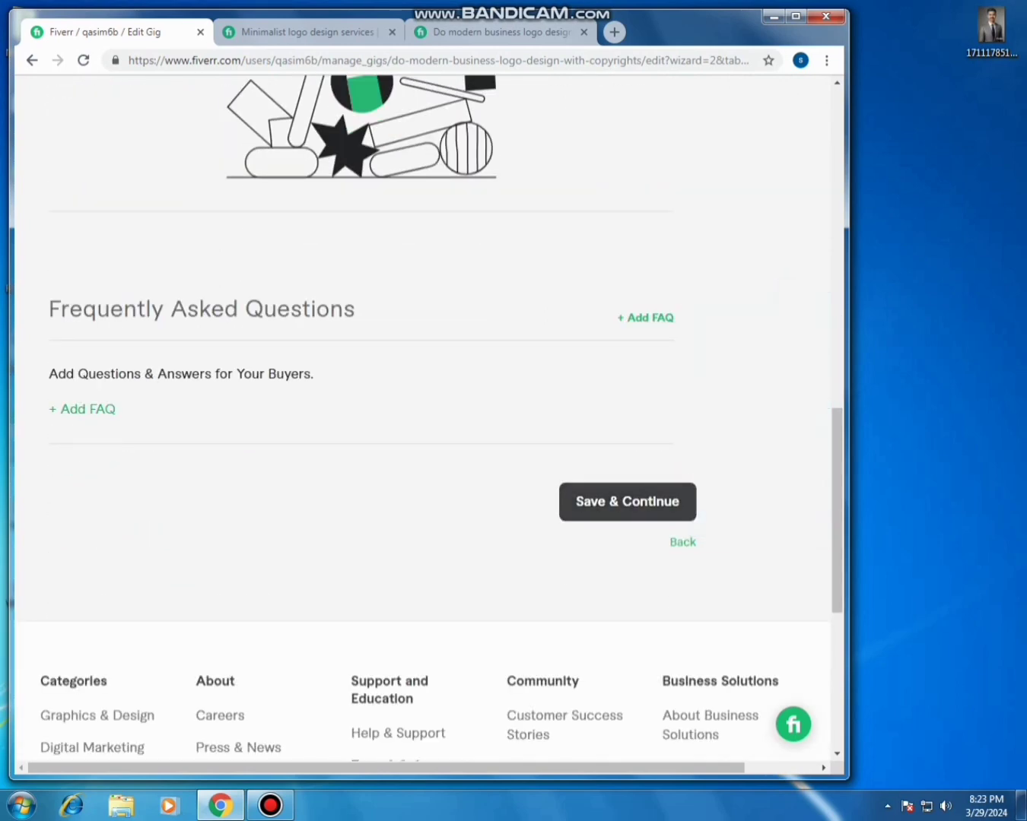
pyautogui.click(627, 502)
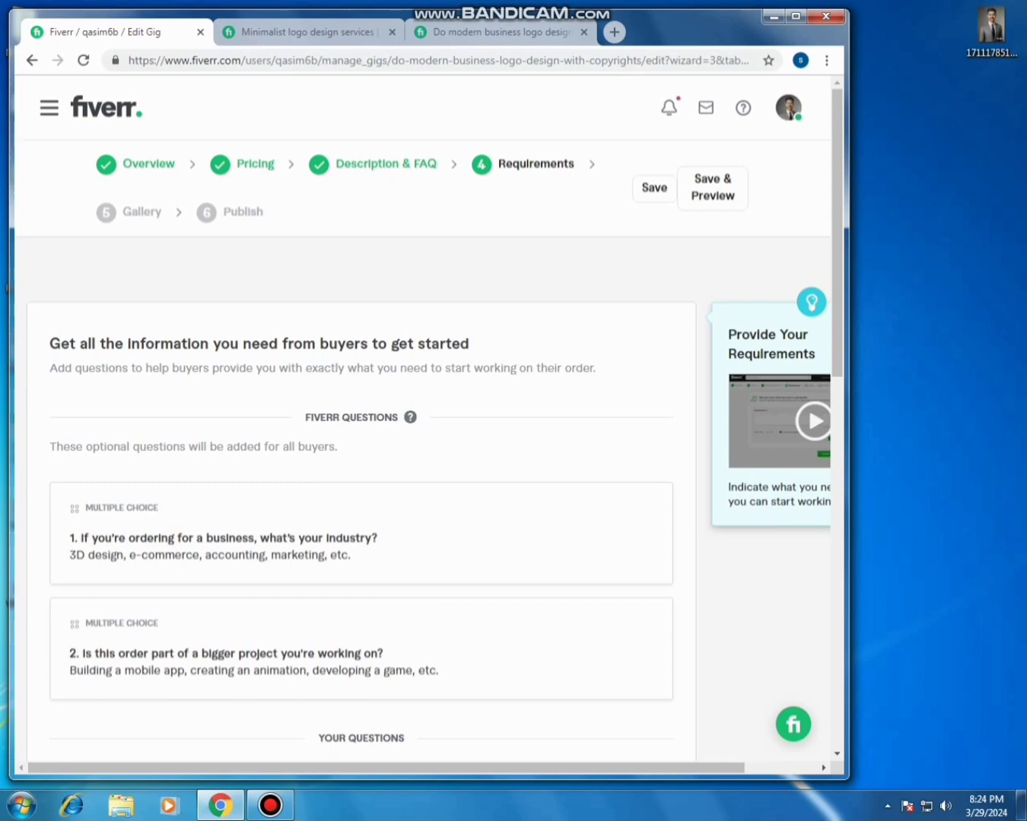
pyautogui.scroll(-1, 426, 418)
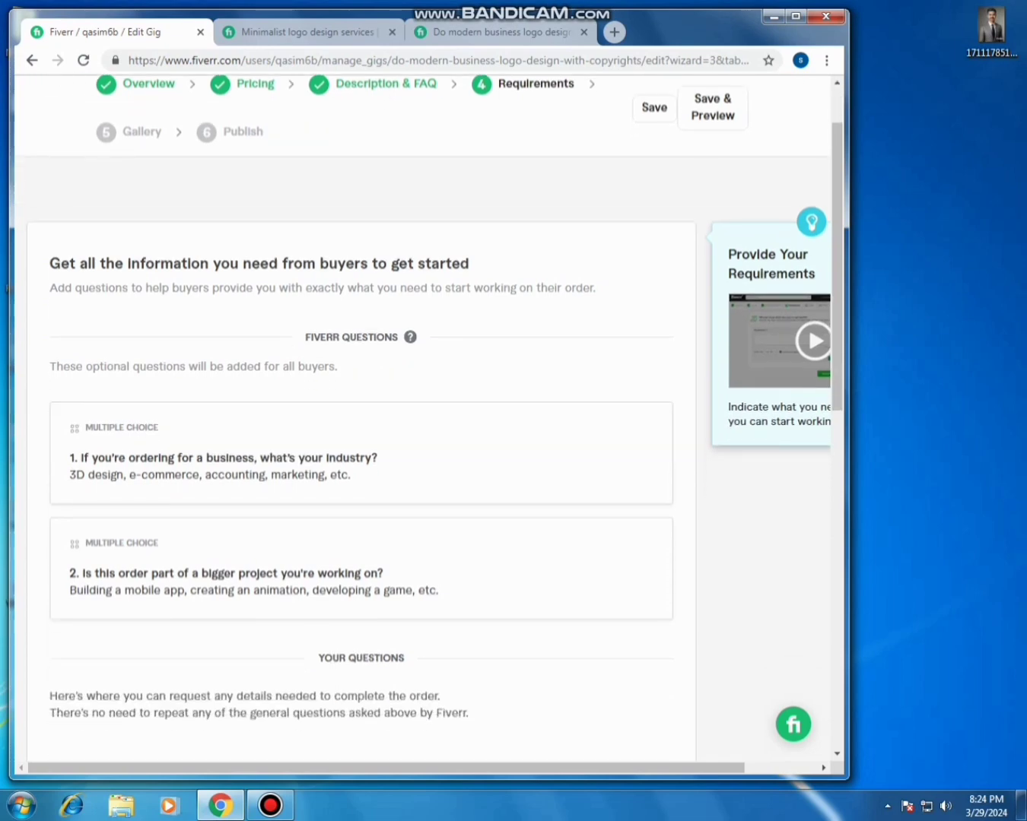
pyautogui.scroll(1, 426, 417)
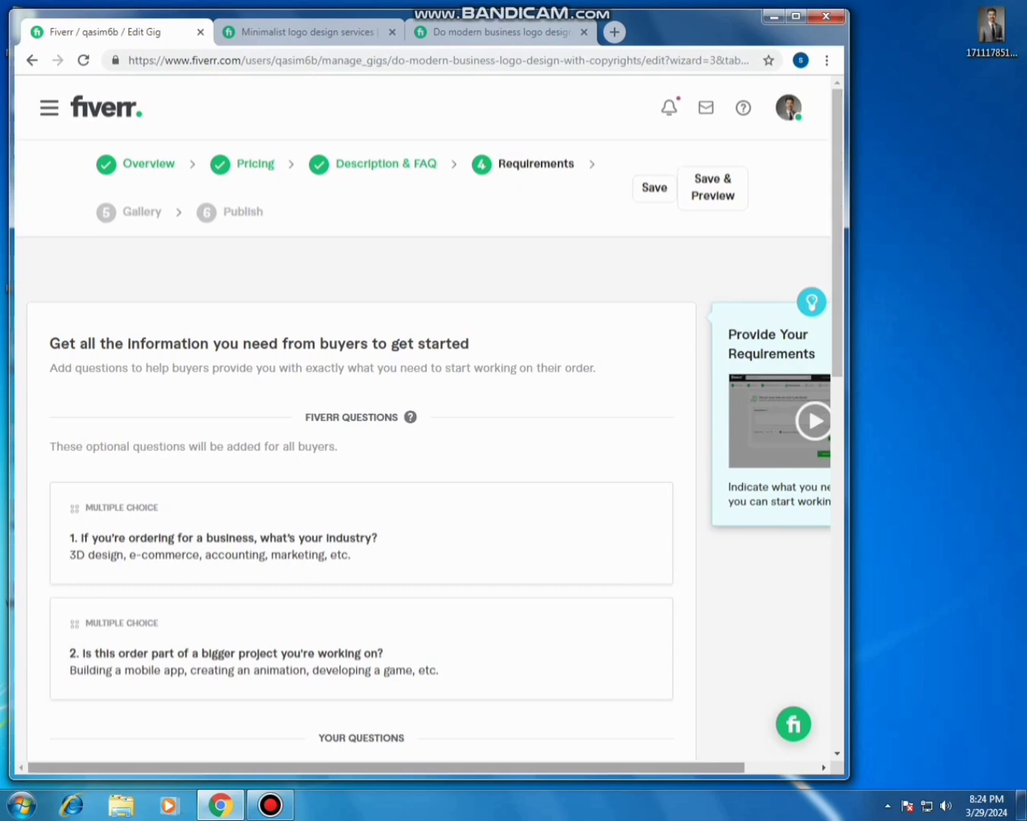
pyautogui.click(271, 806)
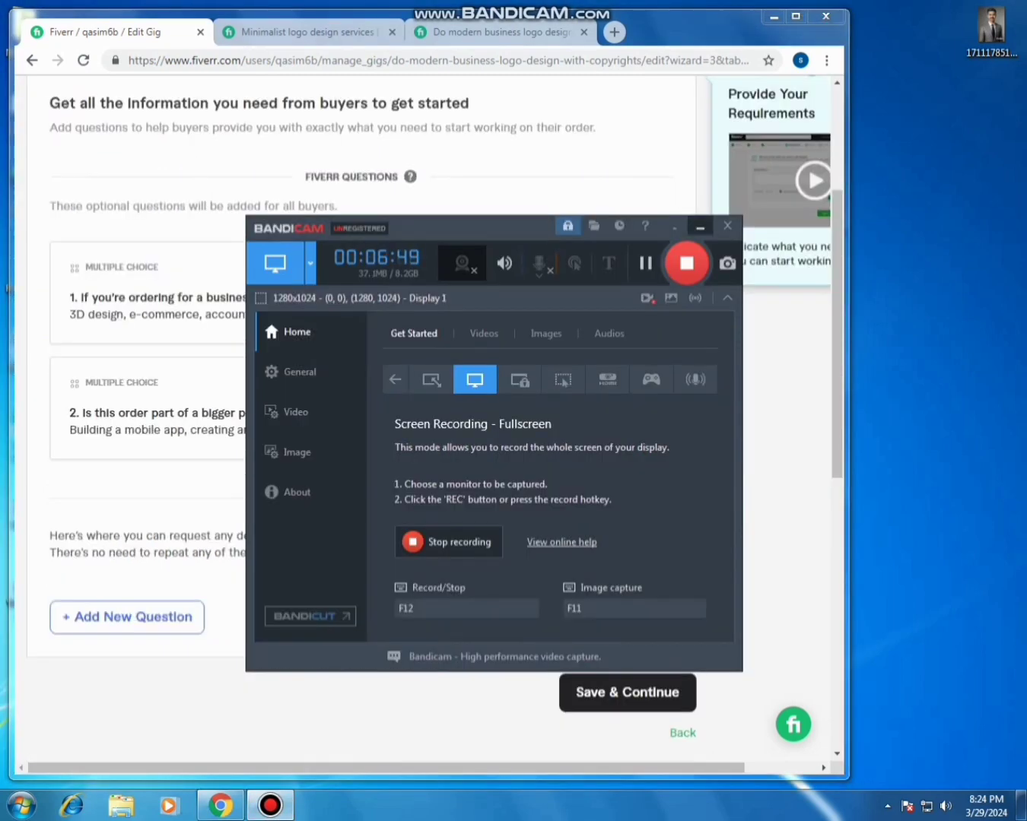
# Add the required free-text question "how can i complete work of clients ?" to the buyer requirements, and save to continue to the gallery.
pyautogui.click(699, 227)
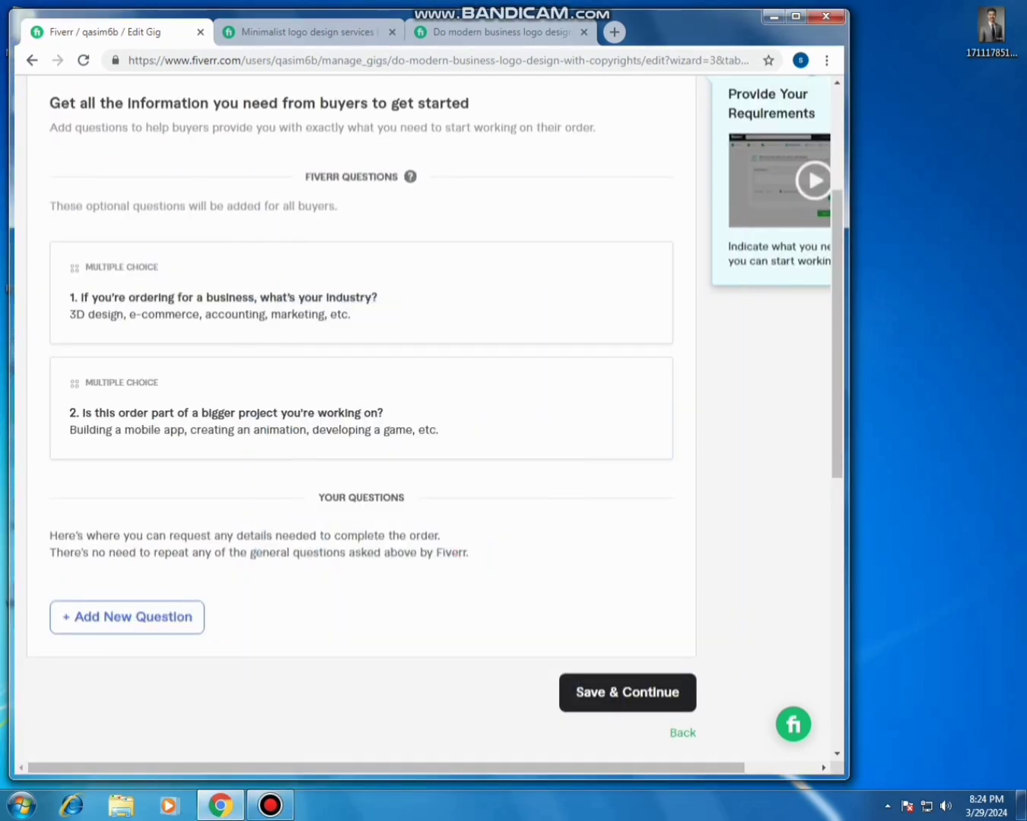
pyautogui.click(628, 693)
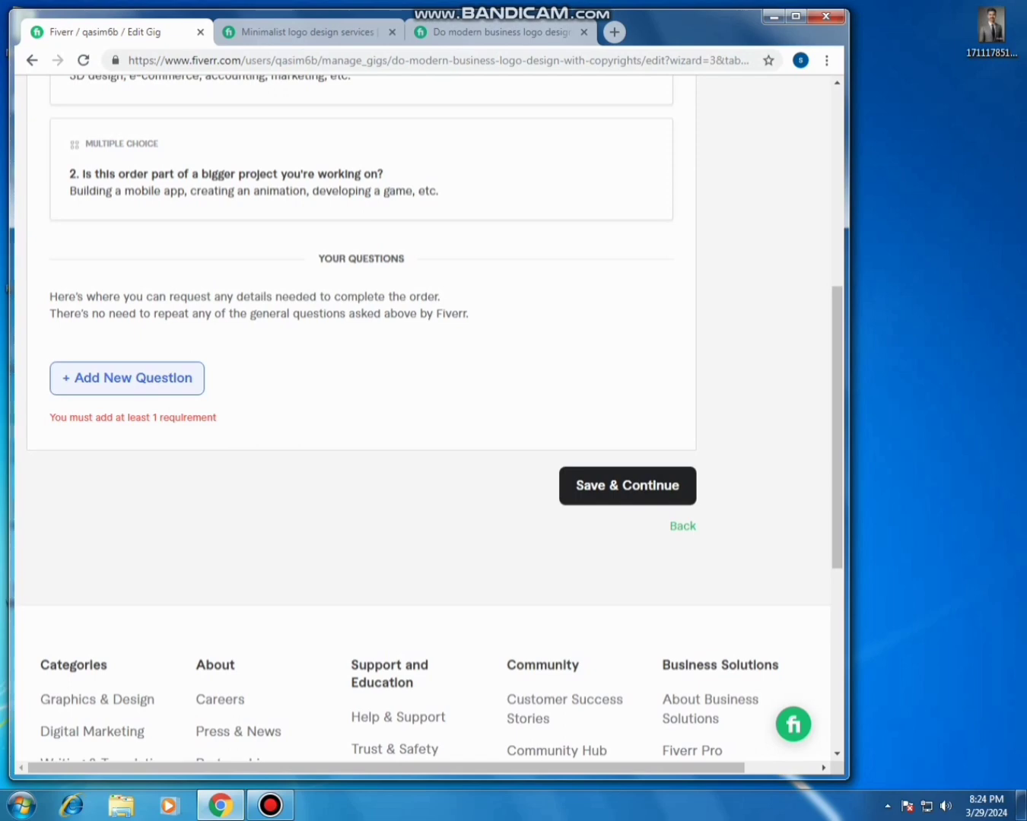
pyautogui.click(127, 377)
pyautogui.click(228, 427)
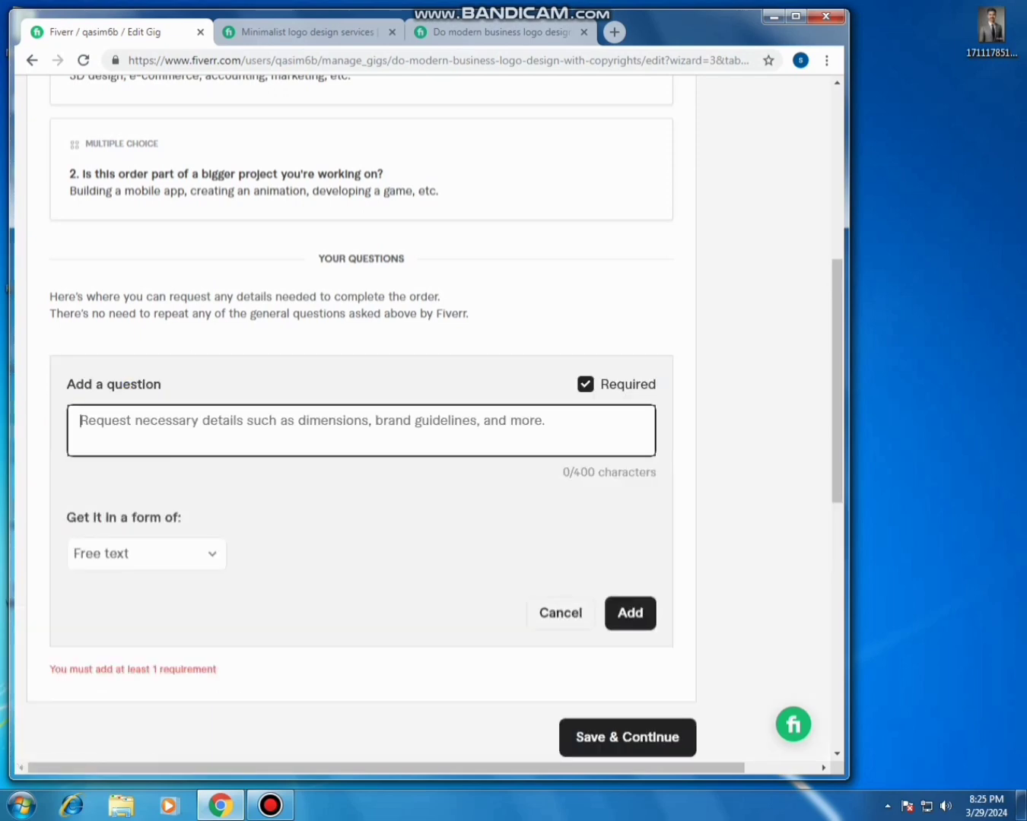
pyautogui.write('h')
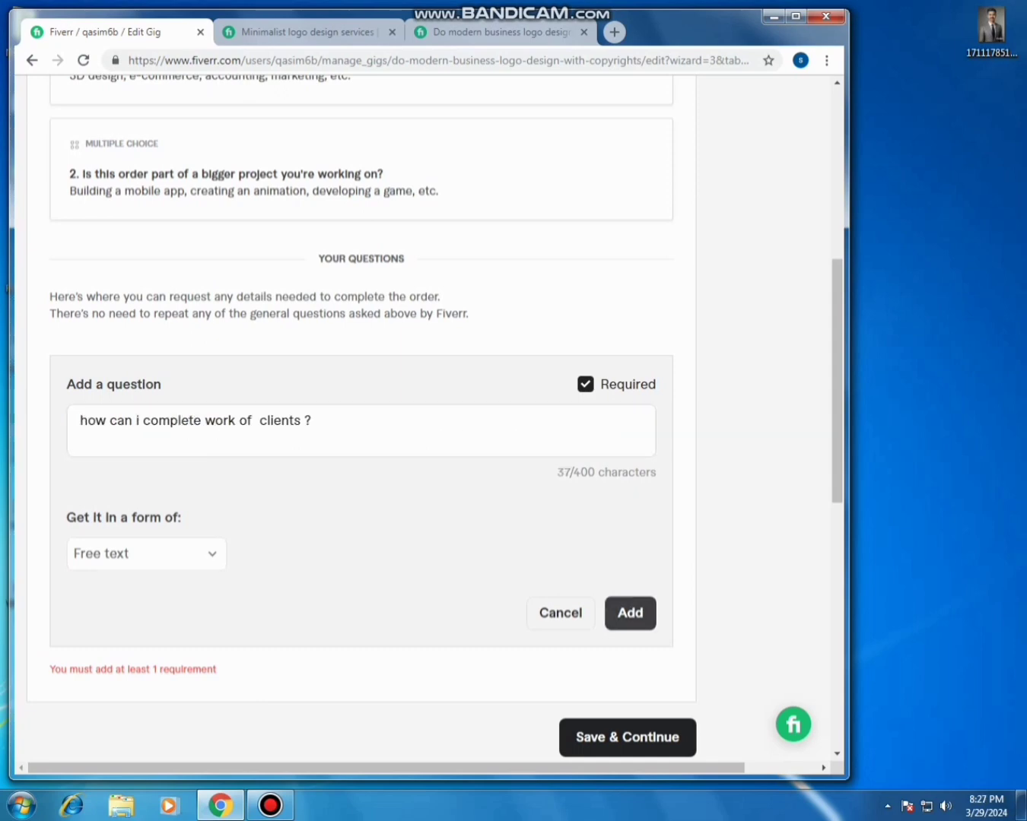
pyautogui.click(630, 614)
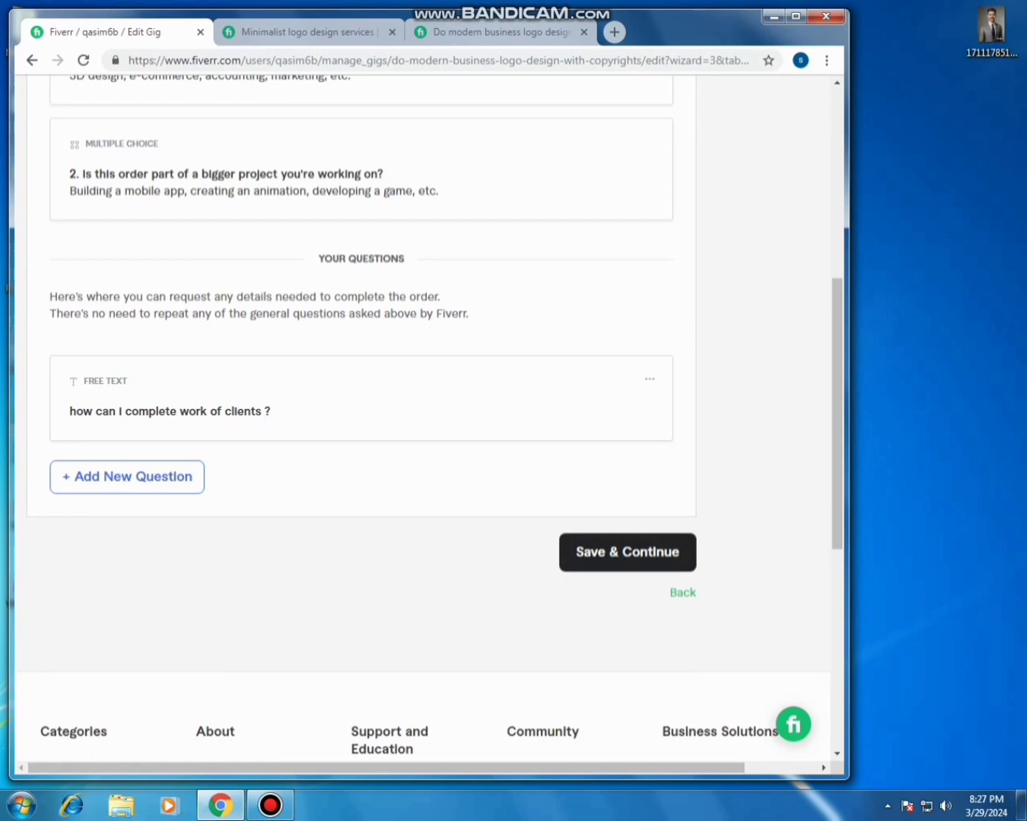
pyautogui.click(627, 552)
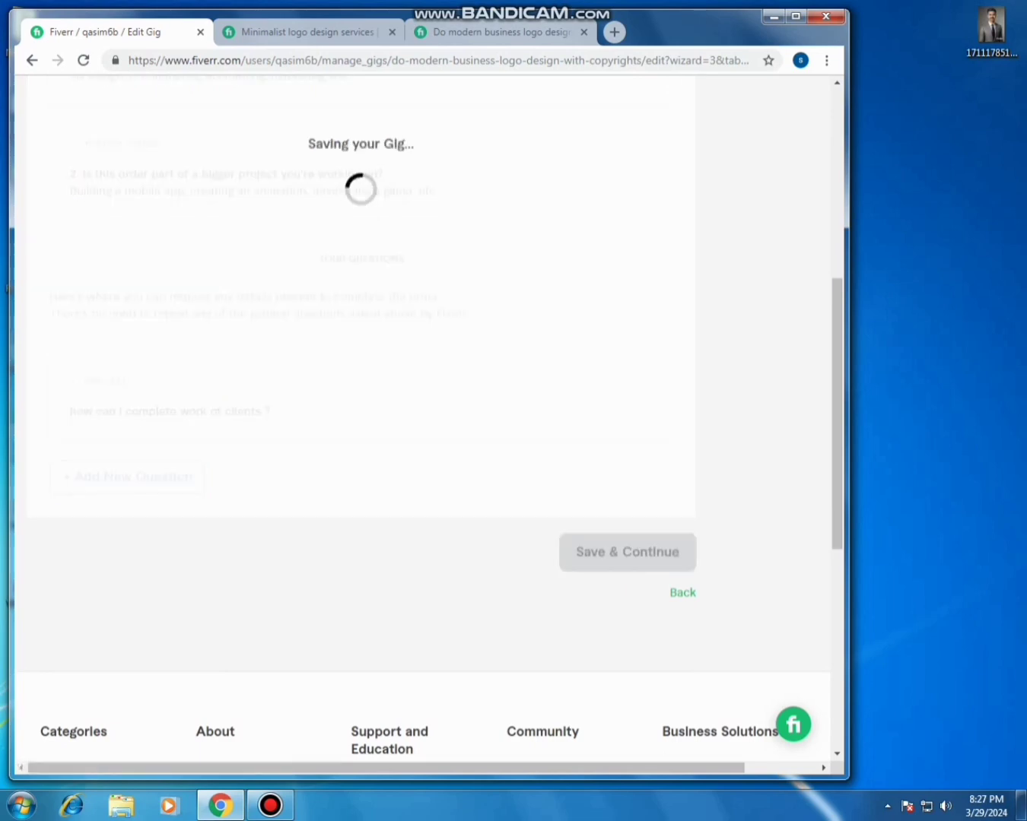
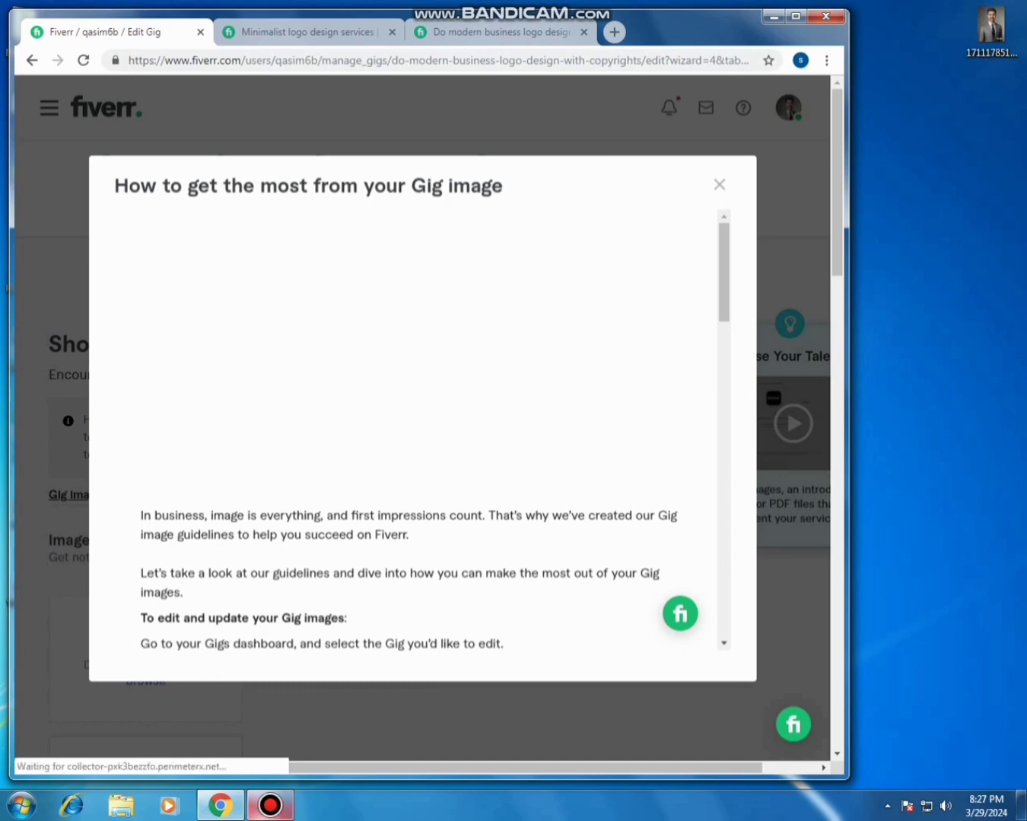
# Skim the guide on getting the most from the Gig image through to its end, and close it.
pyautogui.click(270, 805)
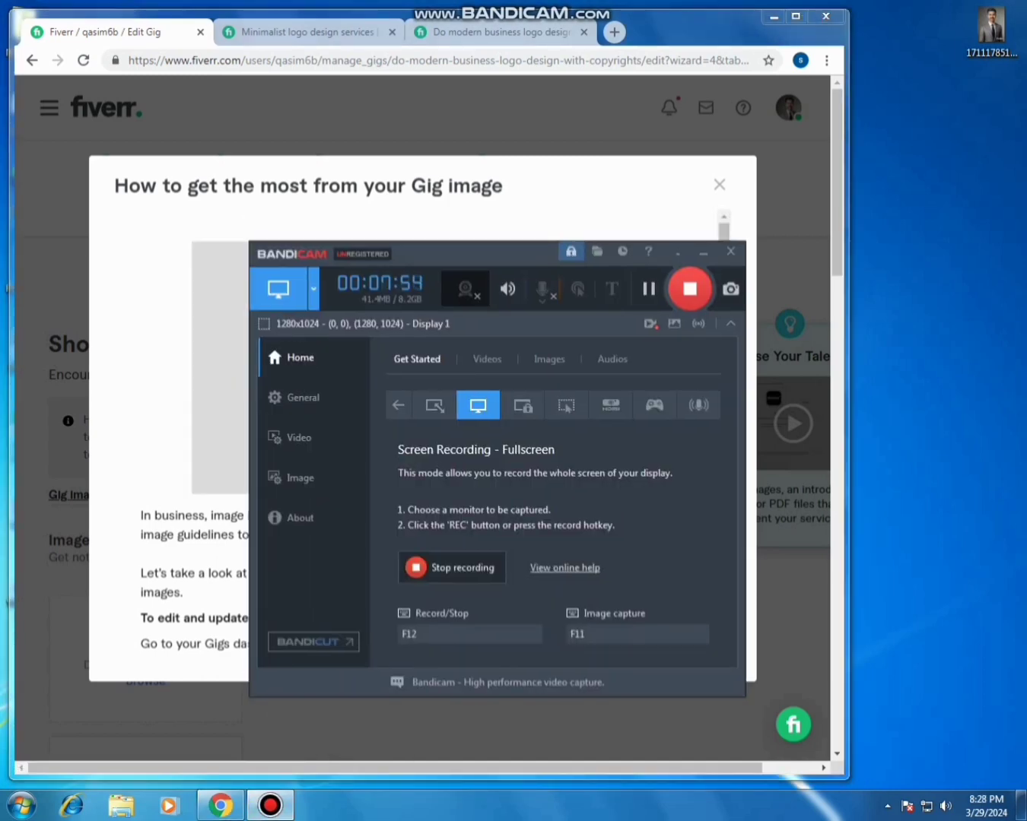
pyautogui.click(703, 251)
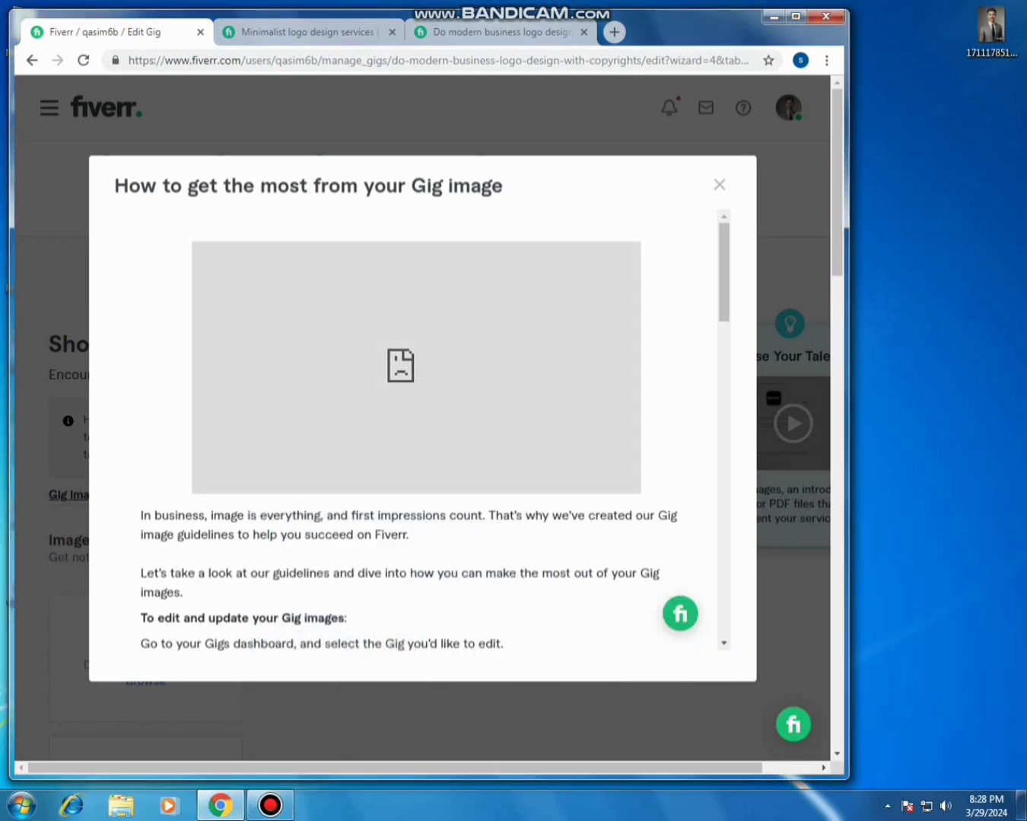
pyautogui.moveTo(725, 272); pyautogui.dragTo(724, 583)
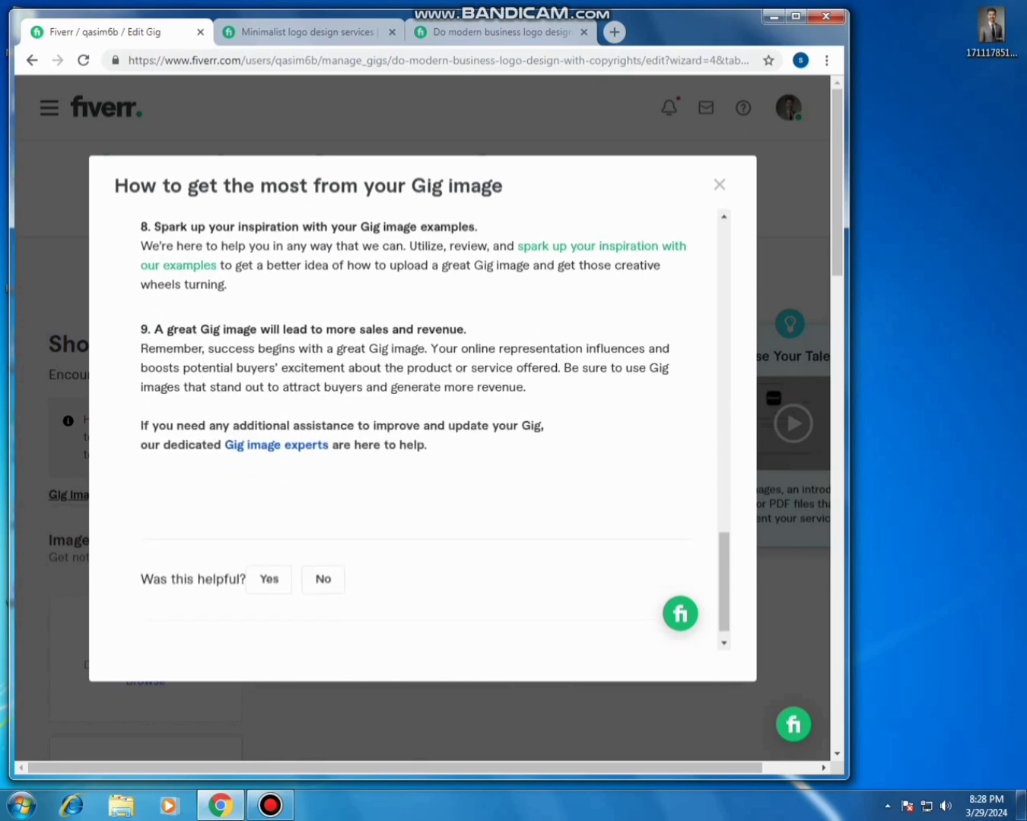
pyautogui.click(720, 184)
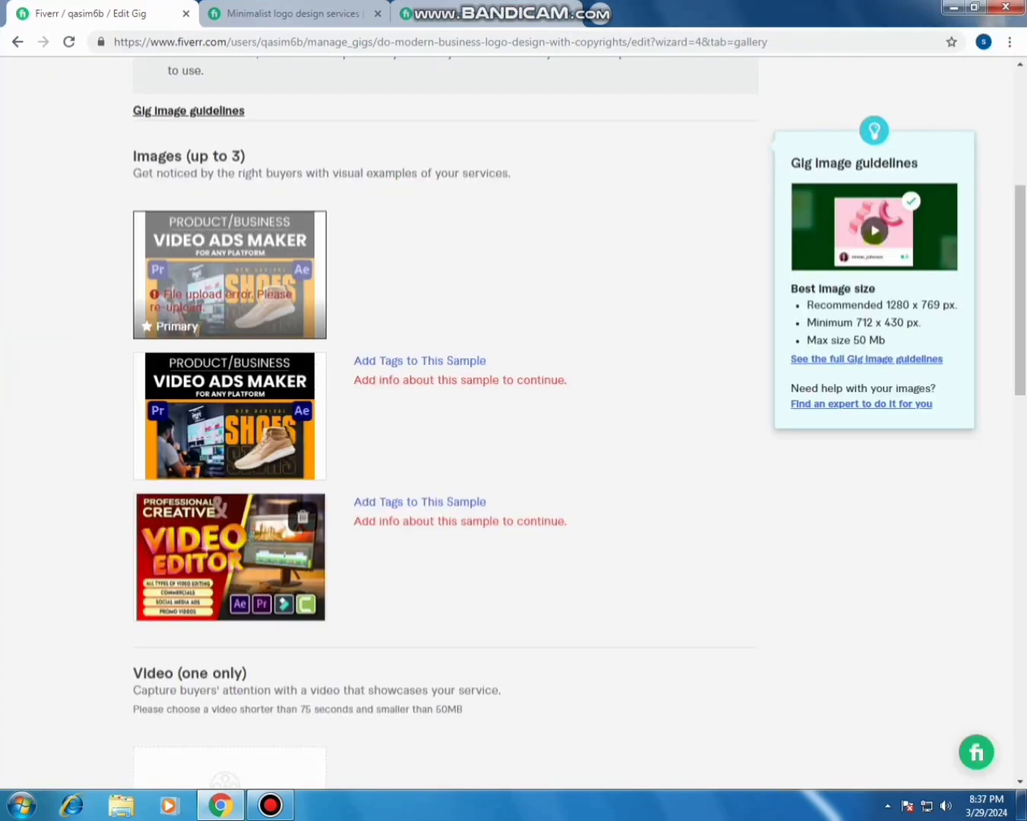
# Delete the primary image that failed to upload from the Gig gallery, and try to save the gallery.
pyautogui.scroll(-10, 445, 417)
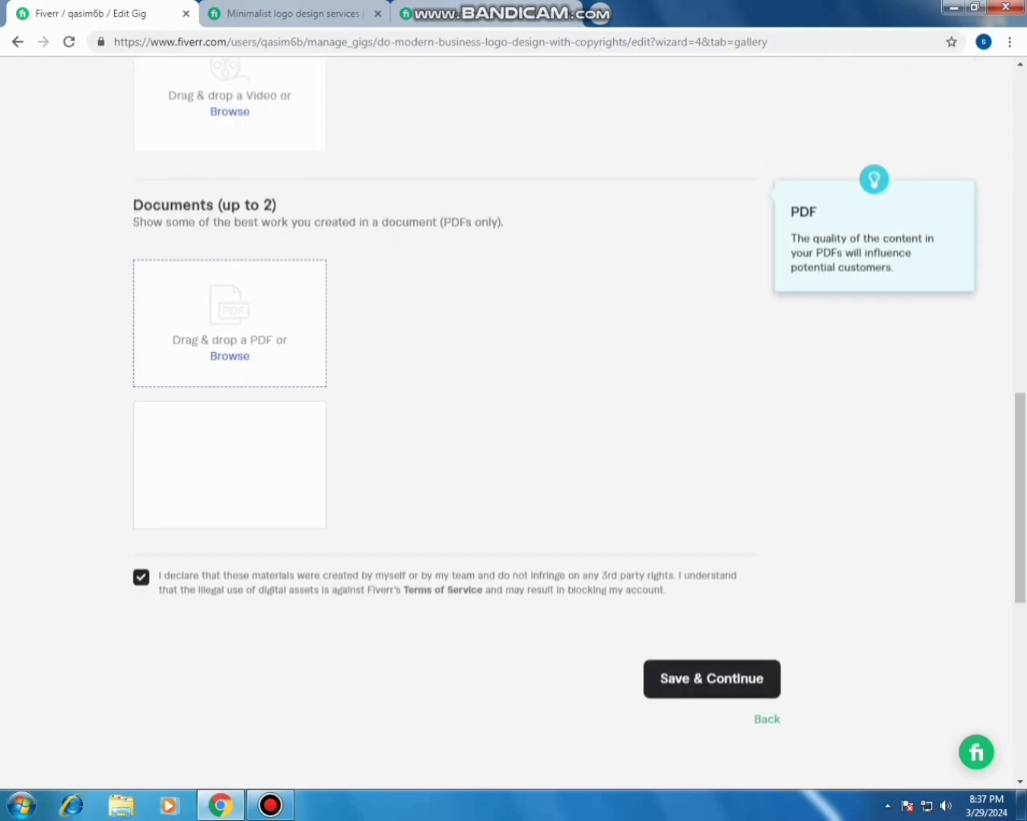
pyautogui.scroll(3, 445, 418)
pyautogui.scroll(-2, 445, 418)
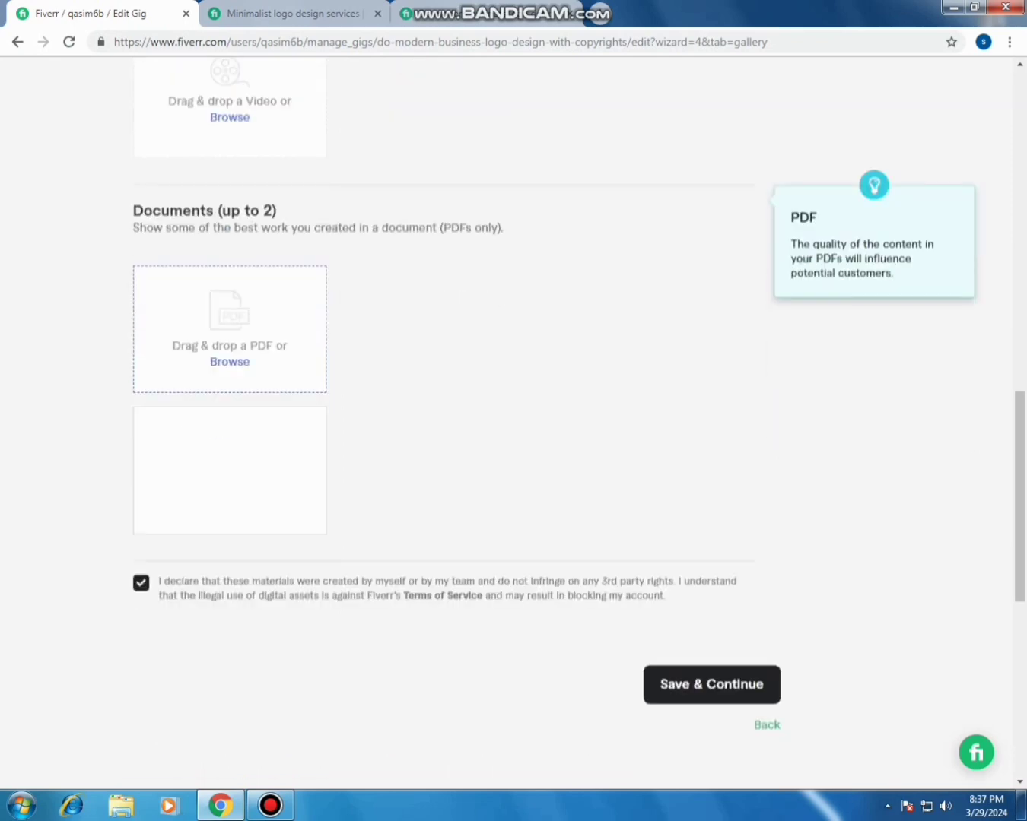
pyautogui.click(711, 679)
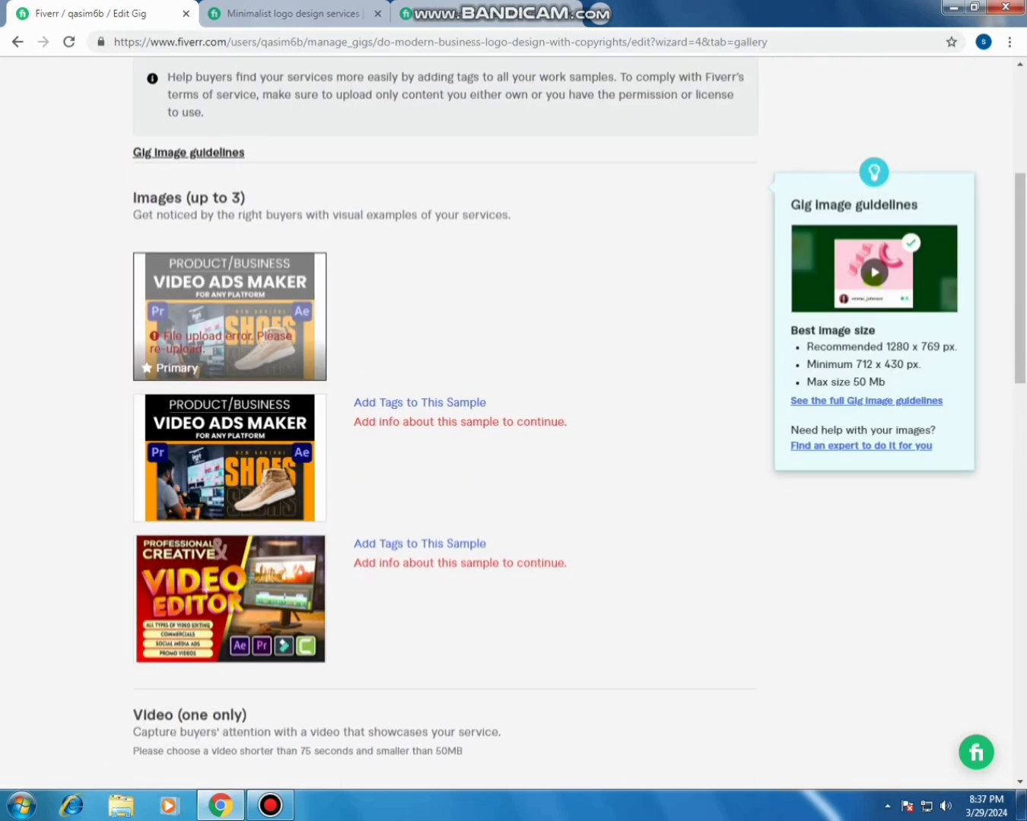
pyautogui.click(303, 277)
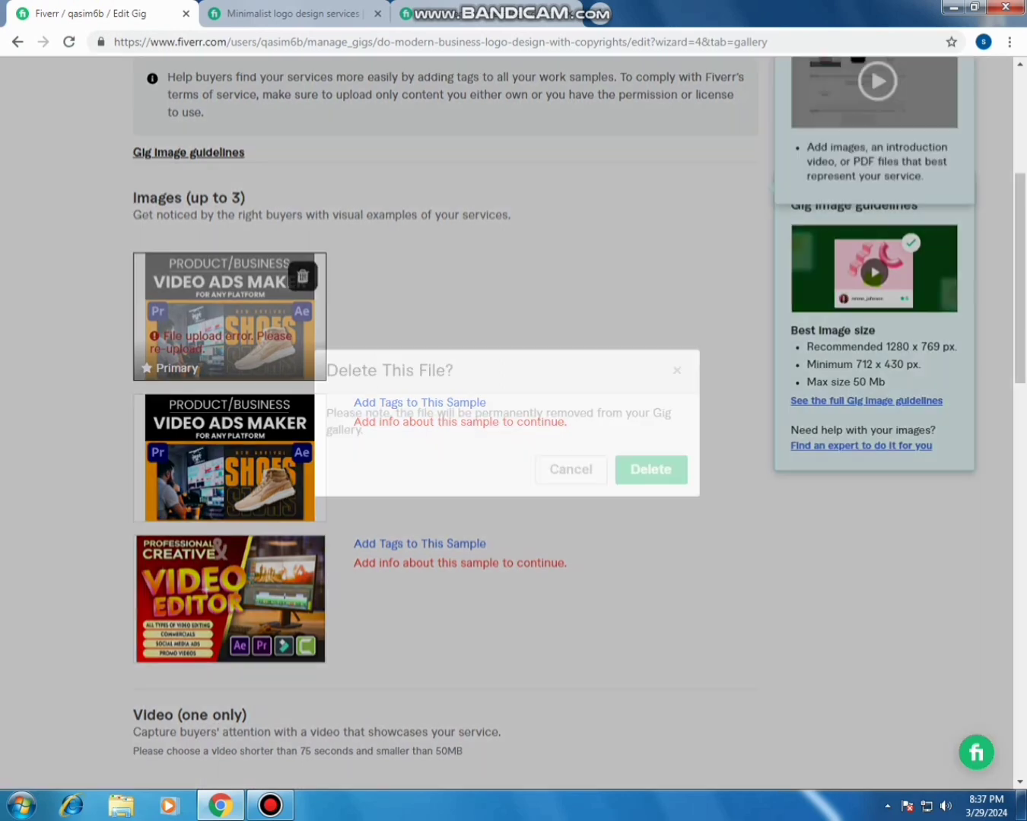
pyautogui.click(651, 469)
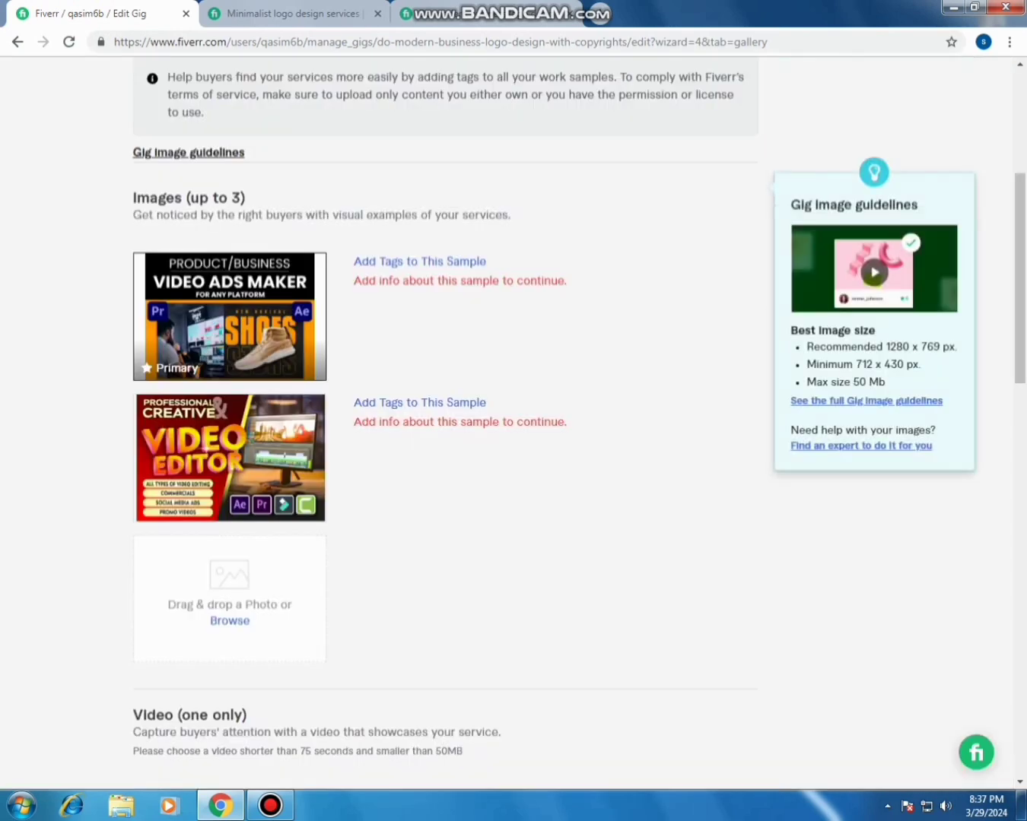
pyautogui.scroll(-7, 445, 426)
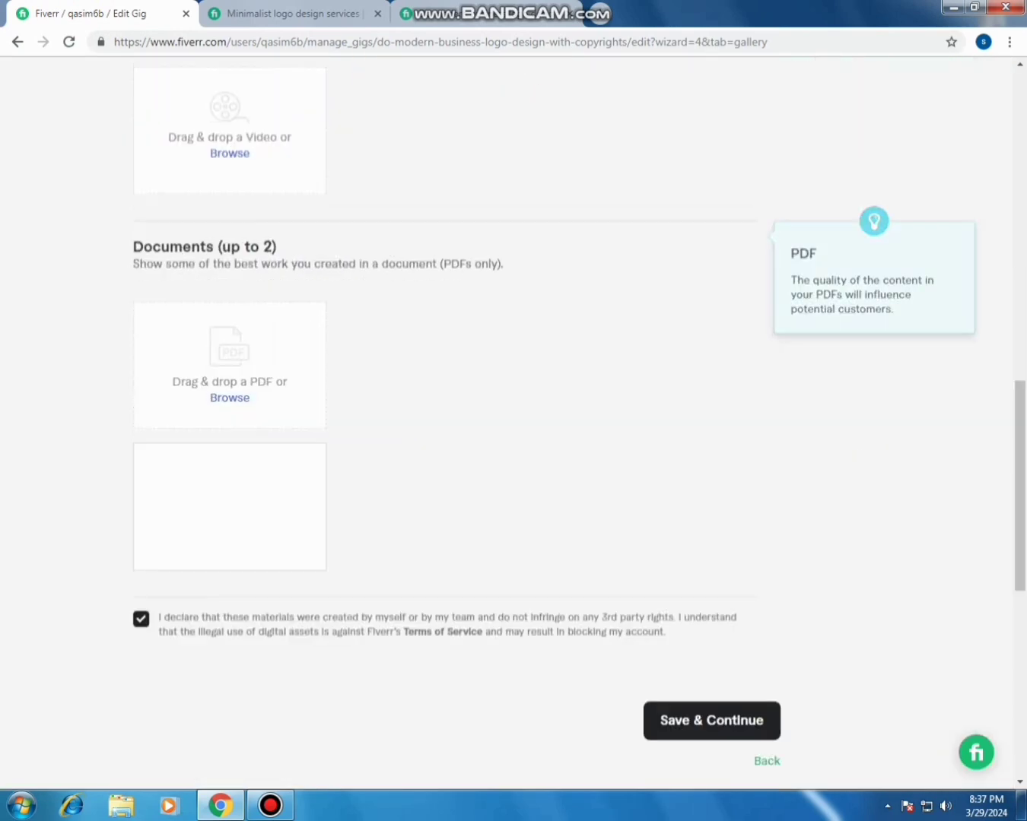
pyautogui.click(712, 721)
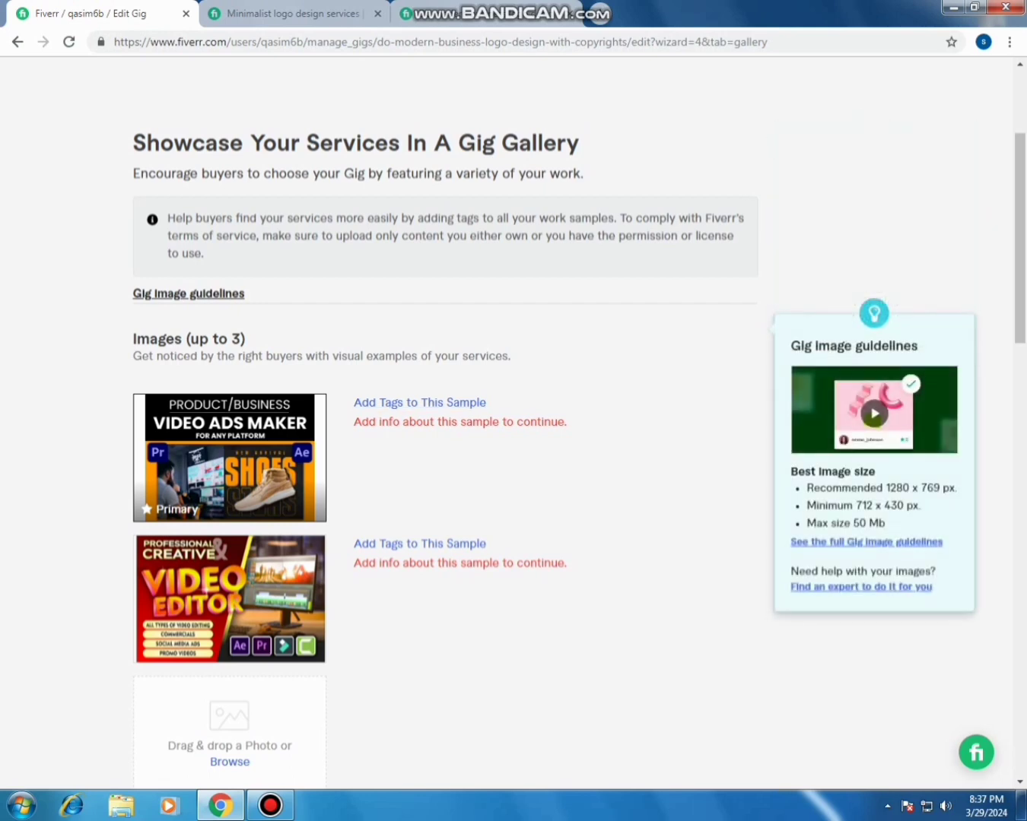
# Tag the "Video Ads Maker" sample image with the logo type Monogram and the custom tag 4d.
pyautogui.click(419, 403)
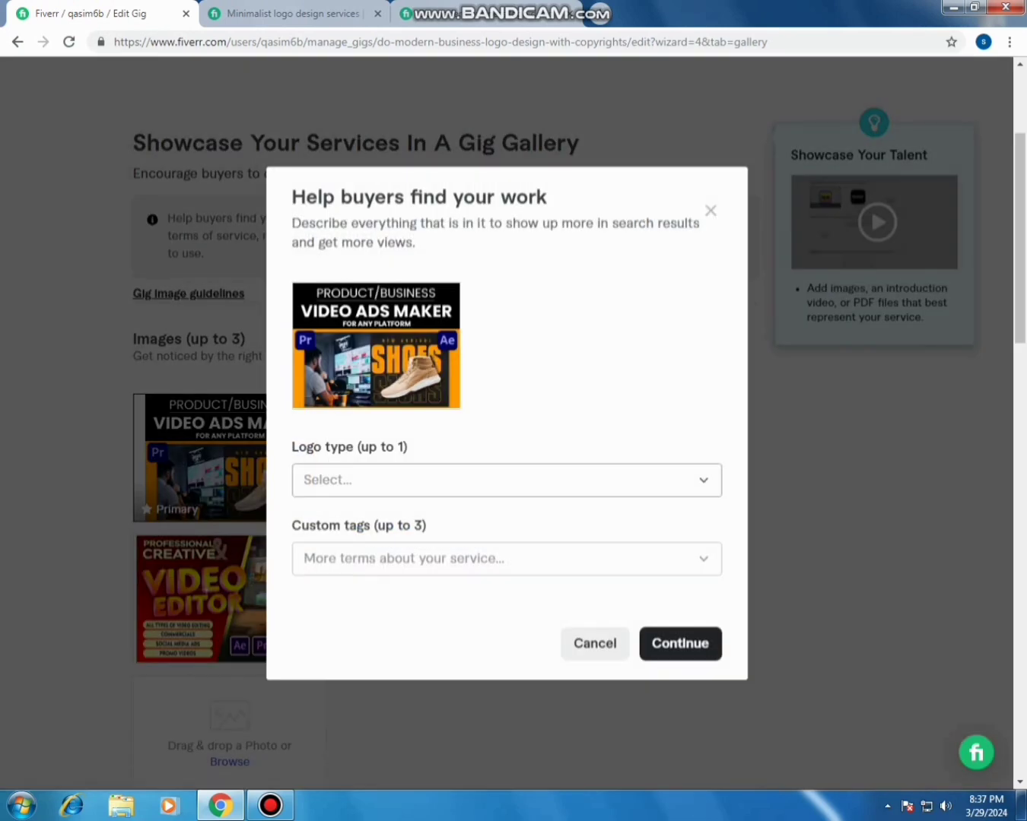
pyautogui.click(703, 480)
pyautogui.click(337, 523)
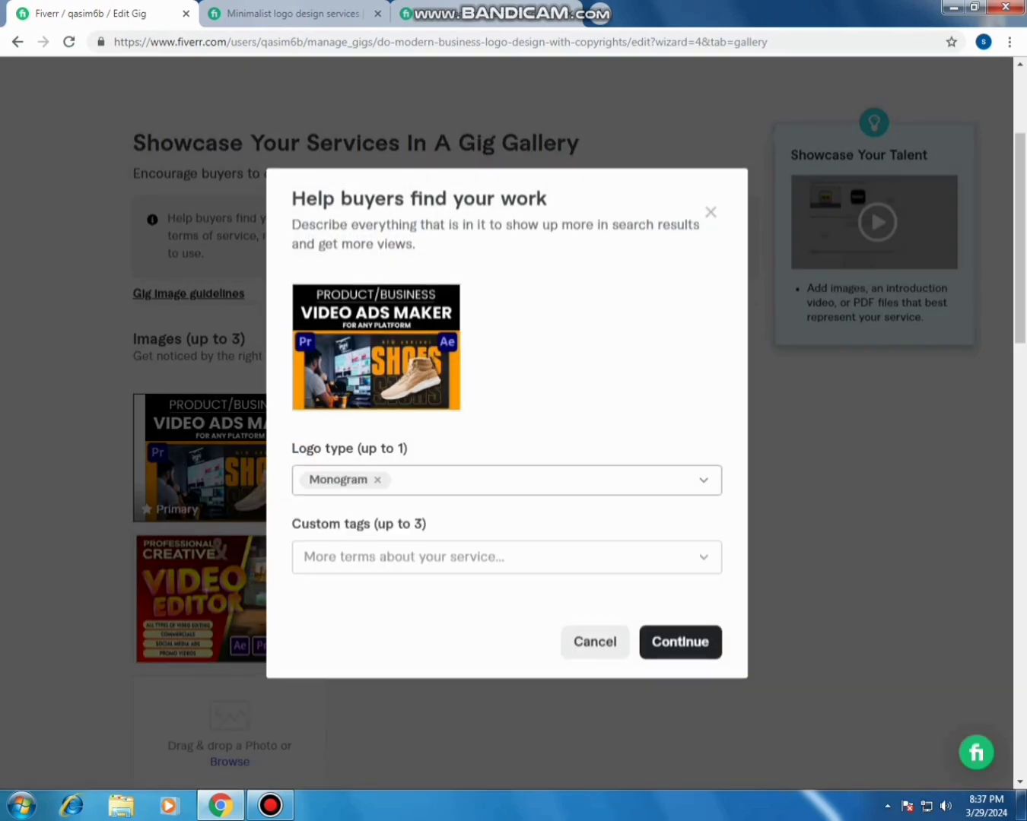
pyautogui.click(487, 557)
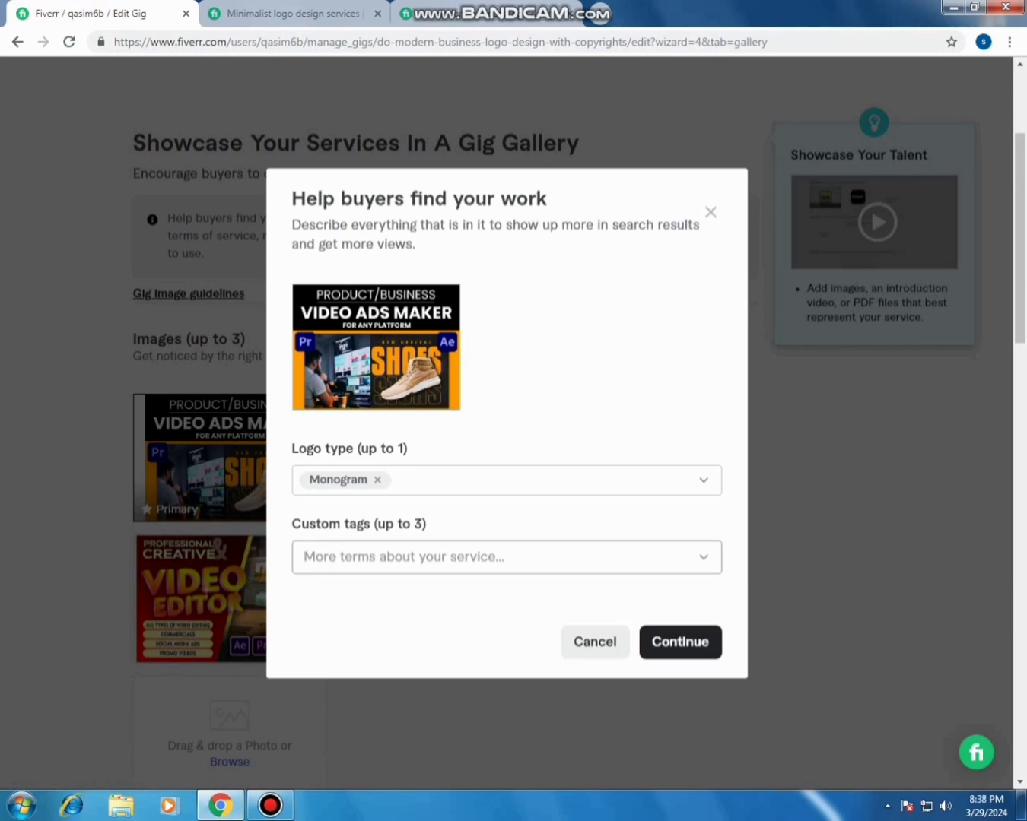
pyautogui.write('4')
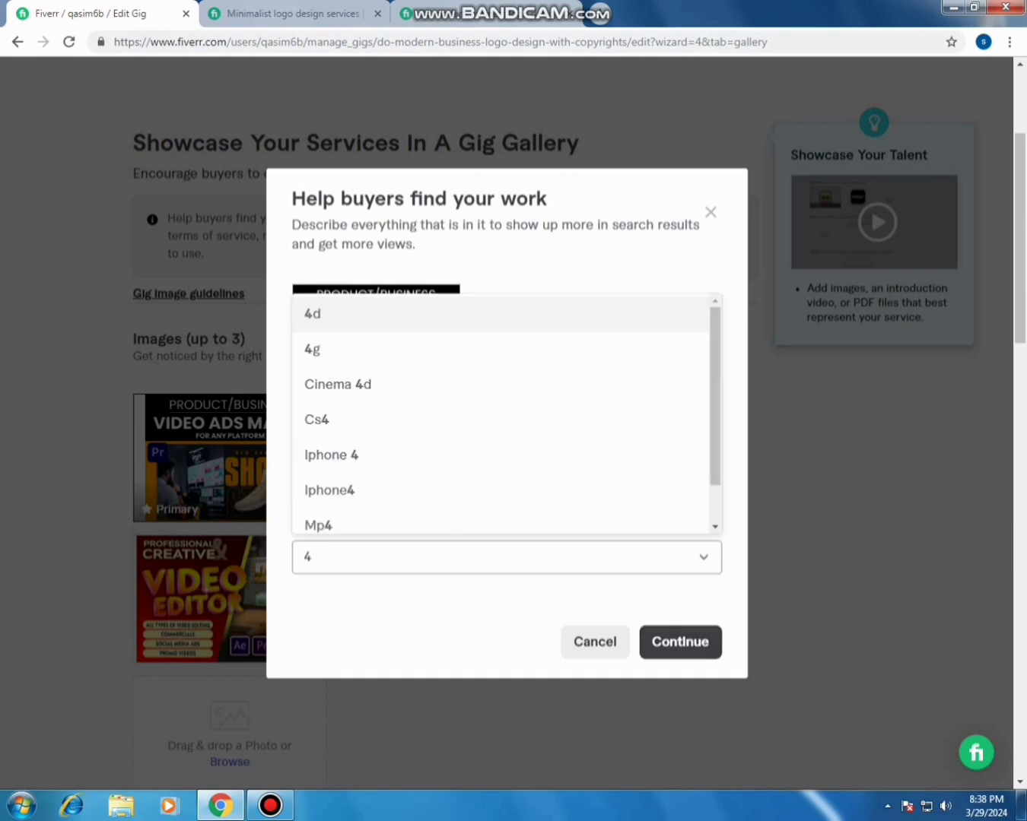
pyautogui.click(315, 315)
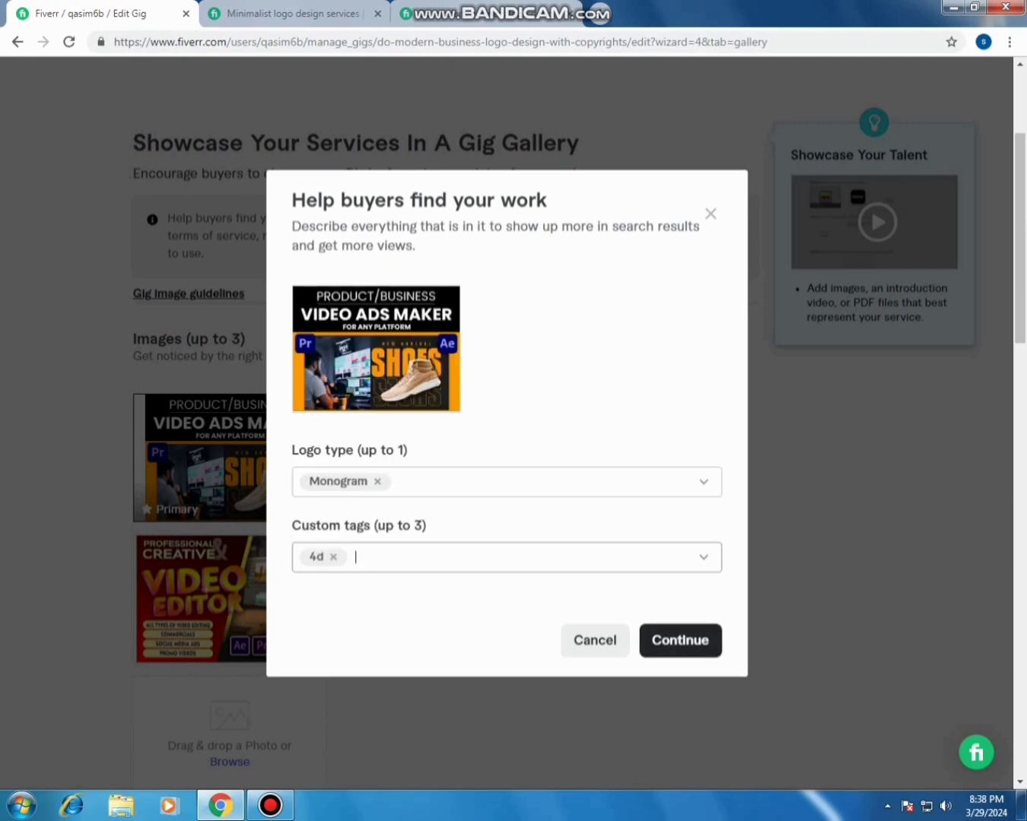
pyautogui.click(680, 639)
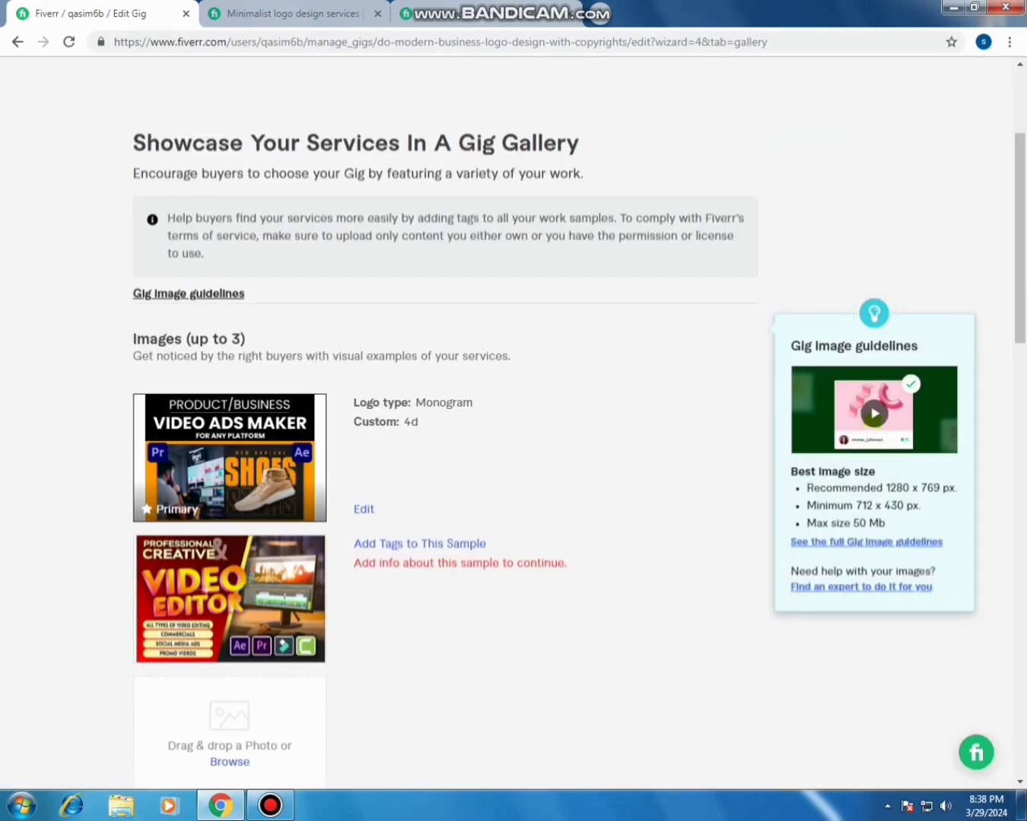
# Tag the "Video Editor" sample image with the logo type Pictorial and the custom tag Mp4.
pyautogui.click(419, 543)
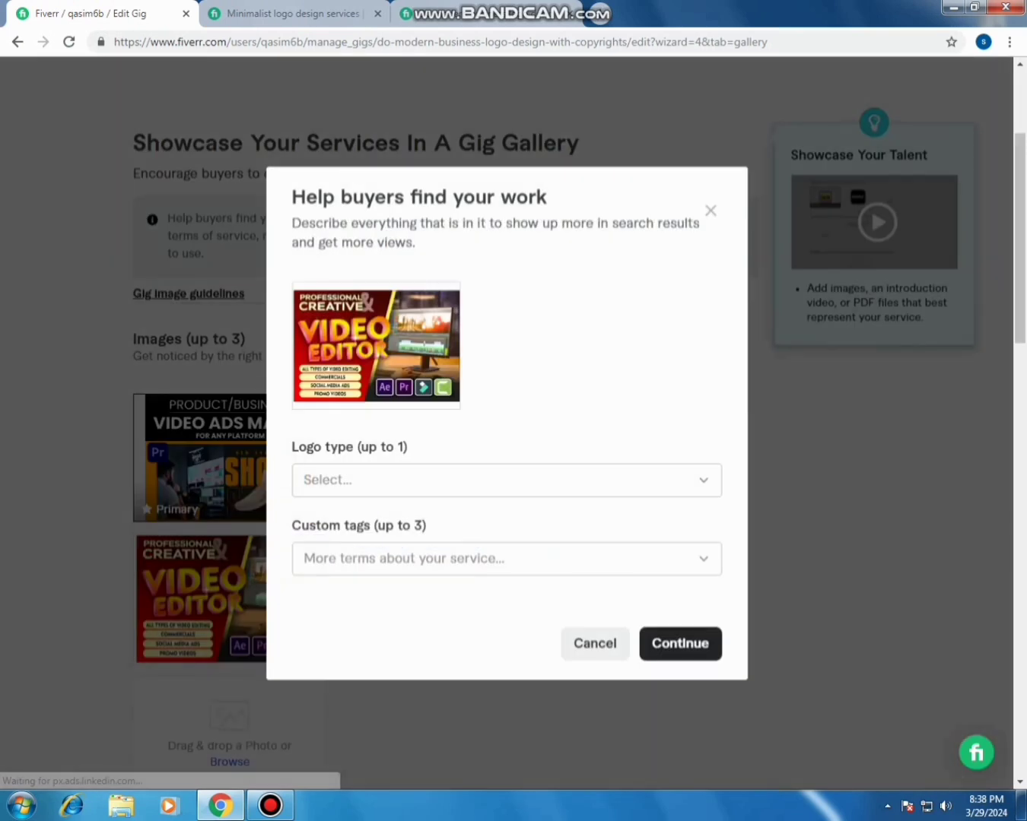
pyautogui.click(487, 480)
pyautogui.click(330, 559)
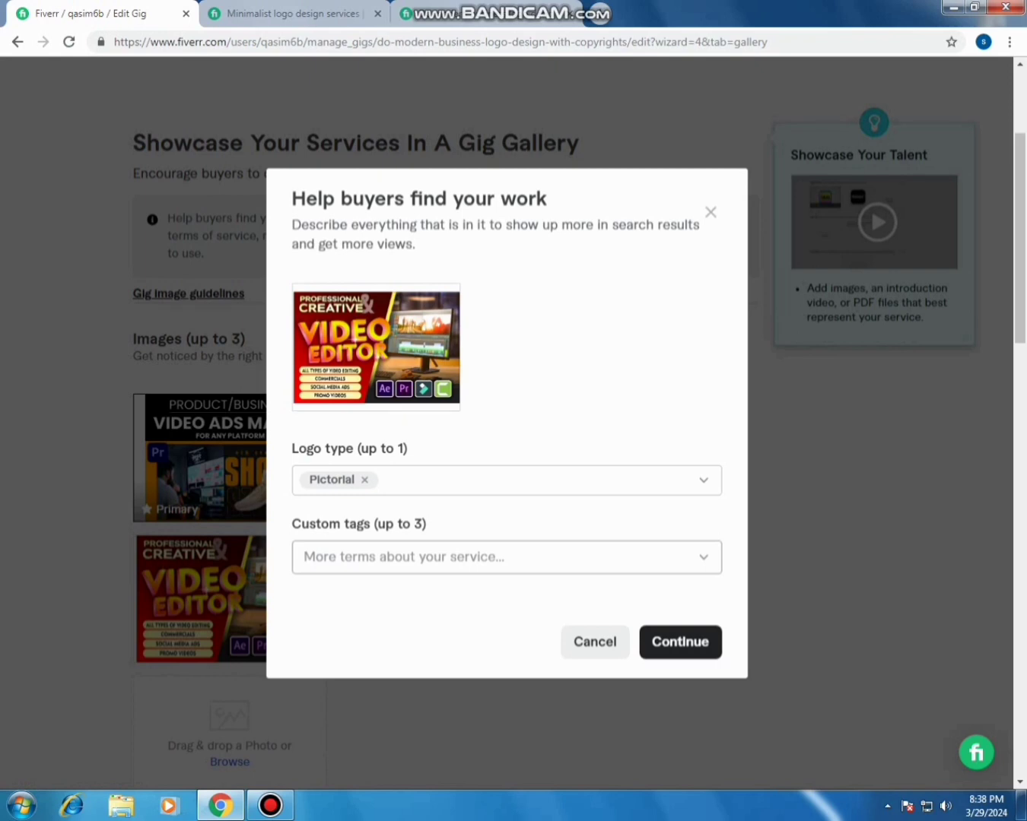
pyautogui.write('4')
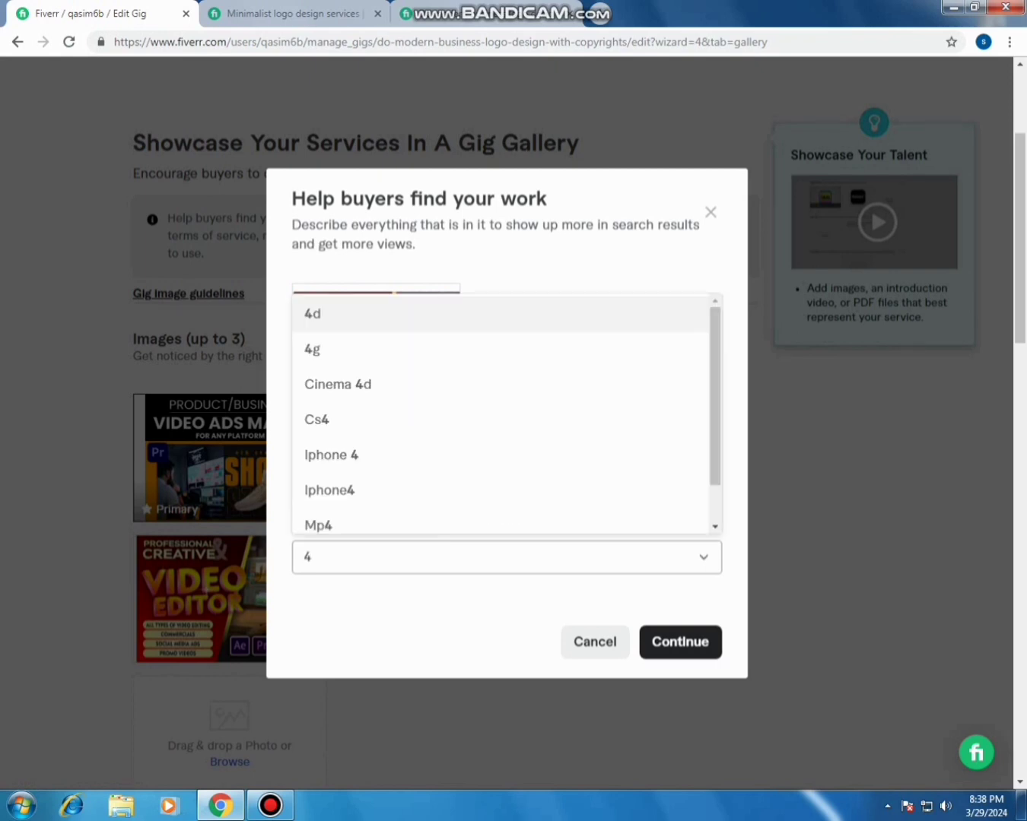
pyautogui.click(327, 525)
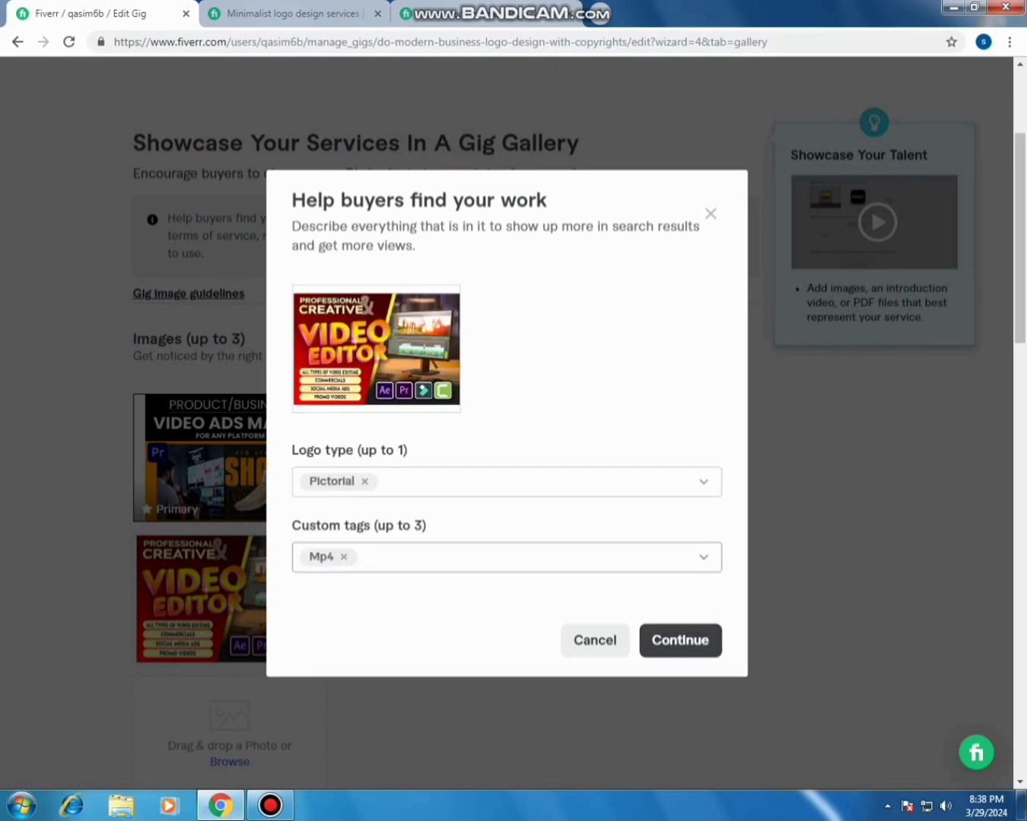
pyautogui.click(680, 641)
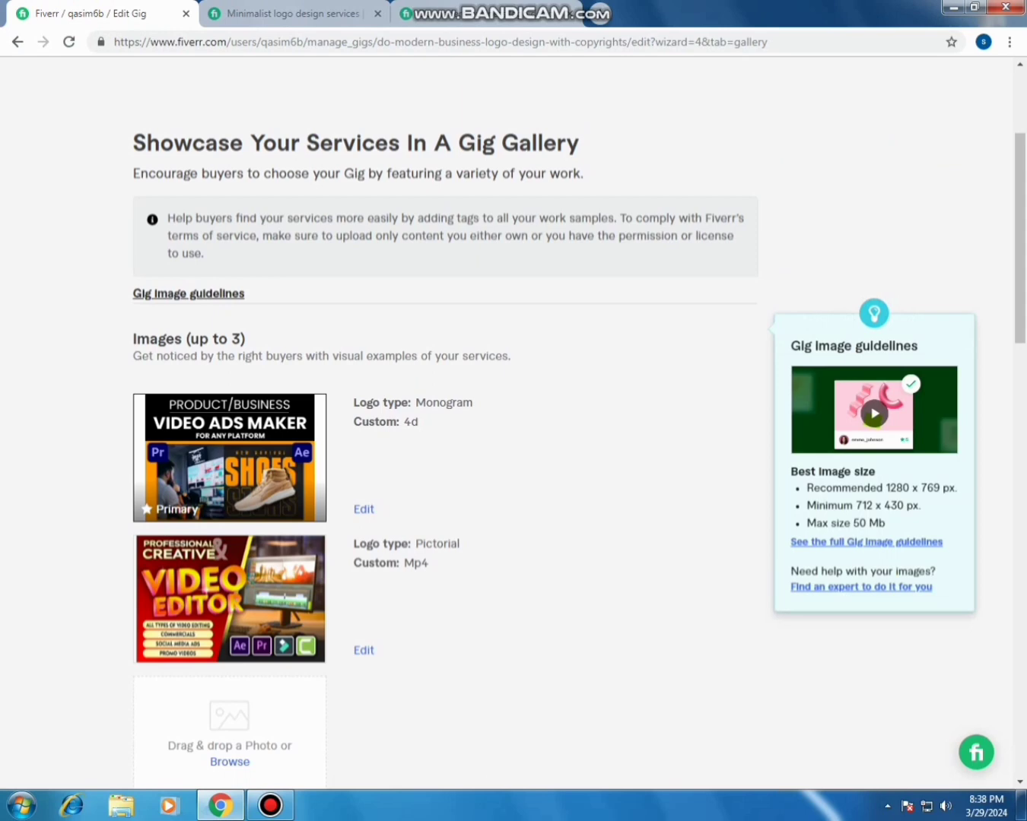
# Save the gallery without any video or documents to continue to publishing.
pyautogui.scroll(-12, 445, 418)
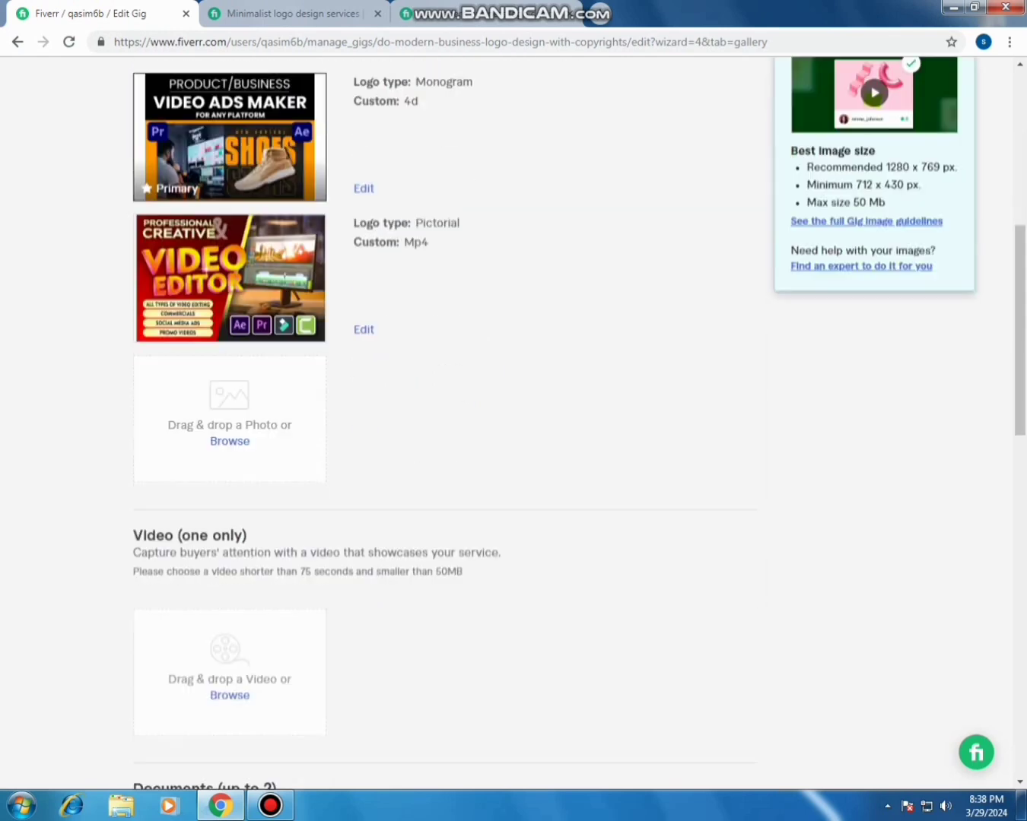
pyautogui.scroll(-2, 507, 422)
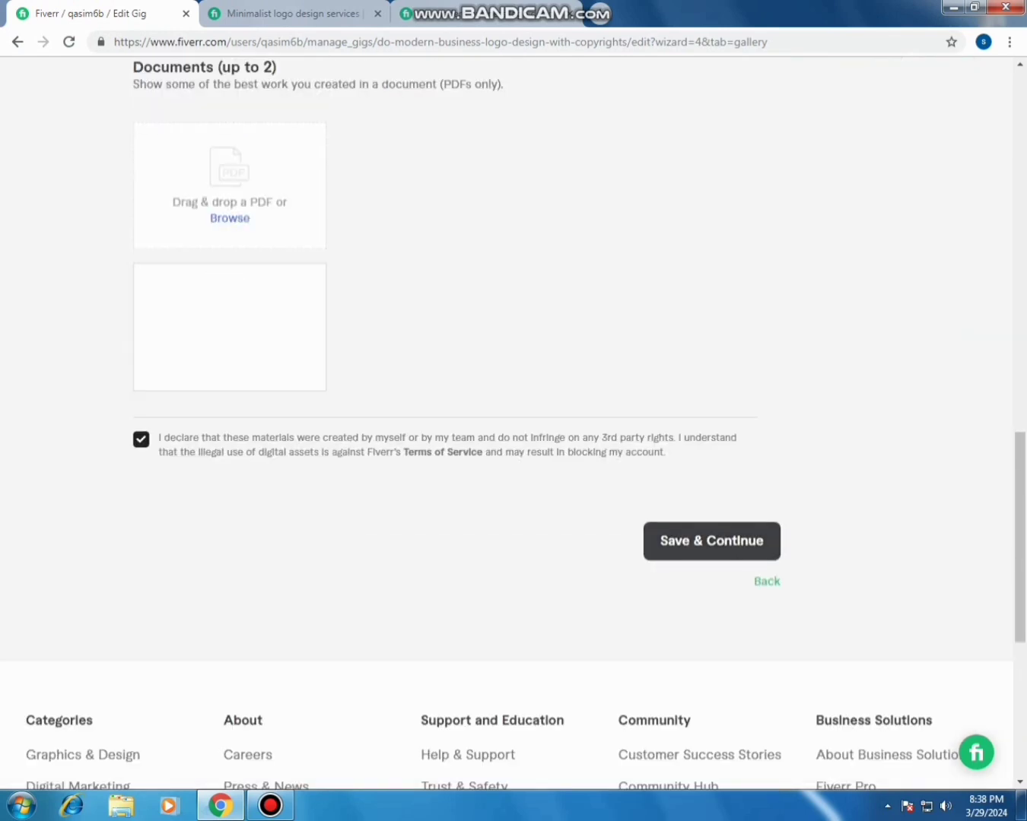
pyautogui.click(711, 541)
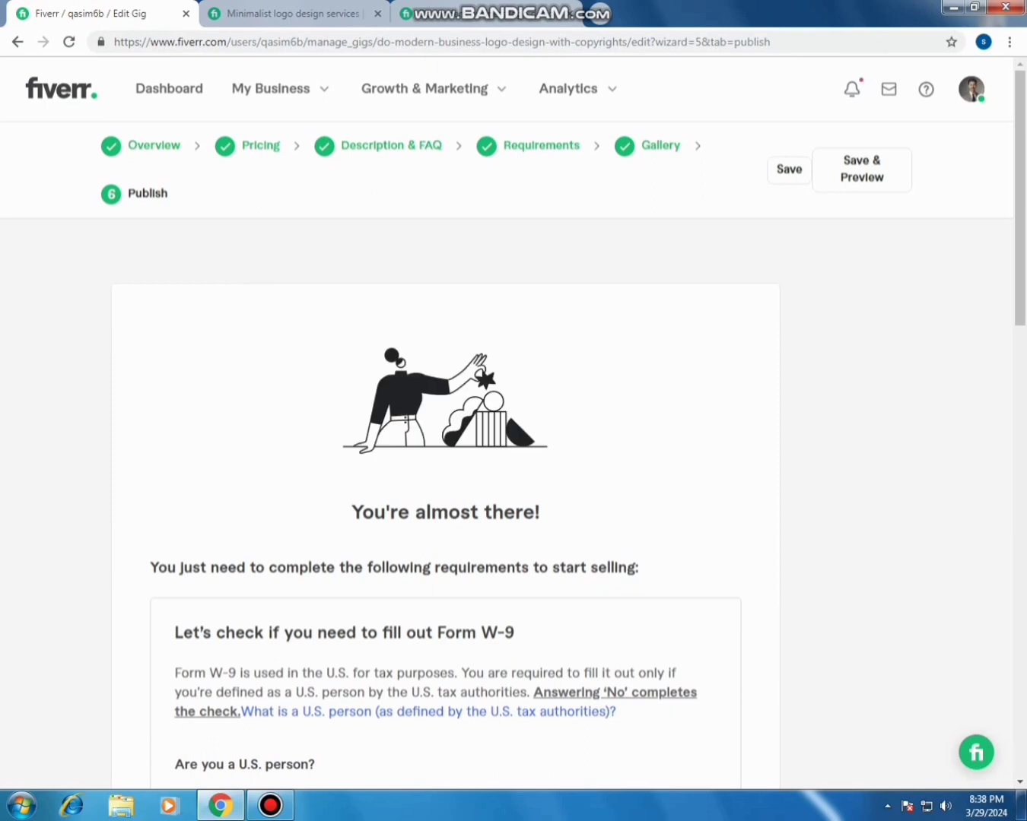
# Answer No to the U.S. person question in the Form W-9 check, save it, and close the confirmation.
pyautogui.scroll(-3, 446, 456)
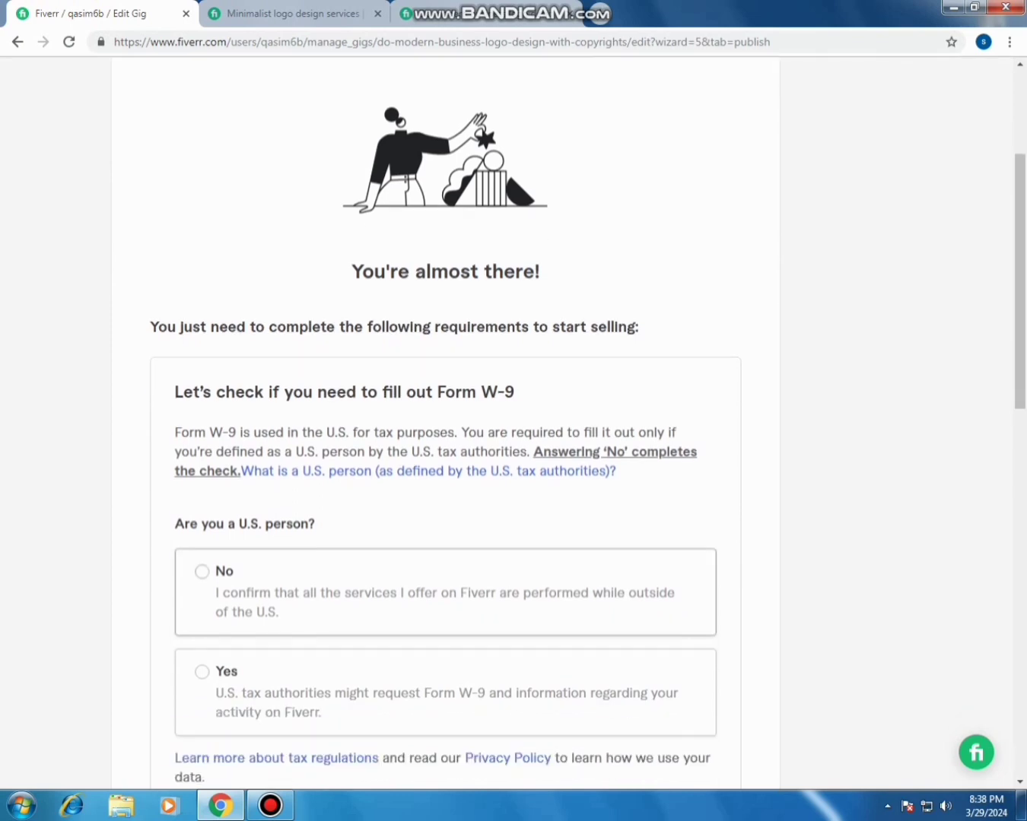
pyautogui.scroll(-2, 445, 456)
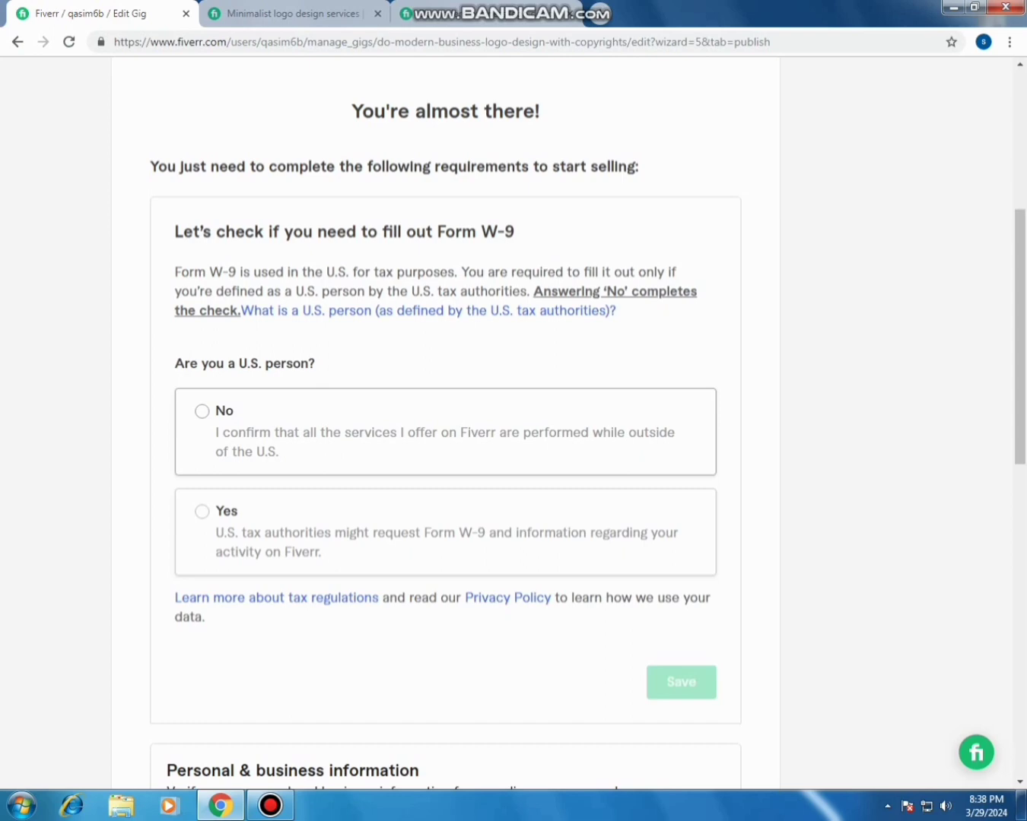
pyautogui.click(202, 411)
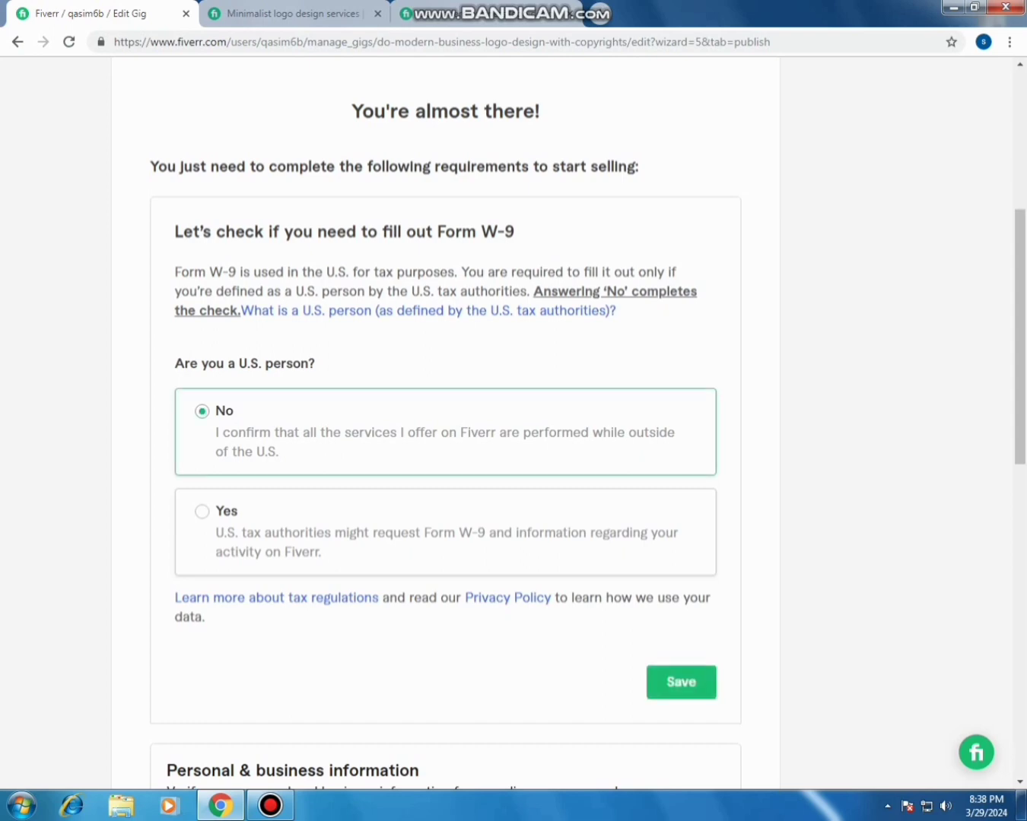
pyautogui.scroll(-4, 445, 418)
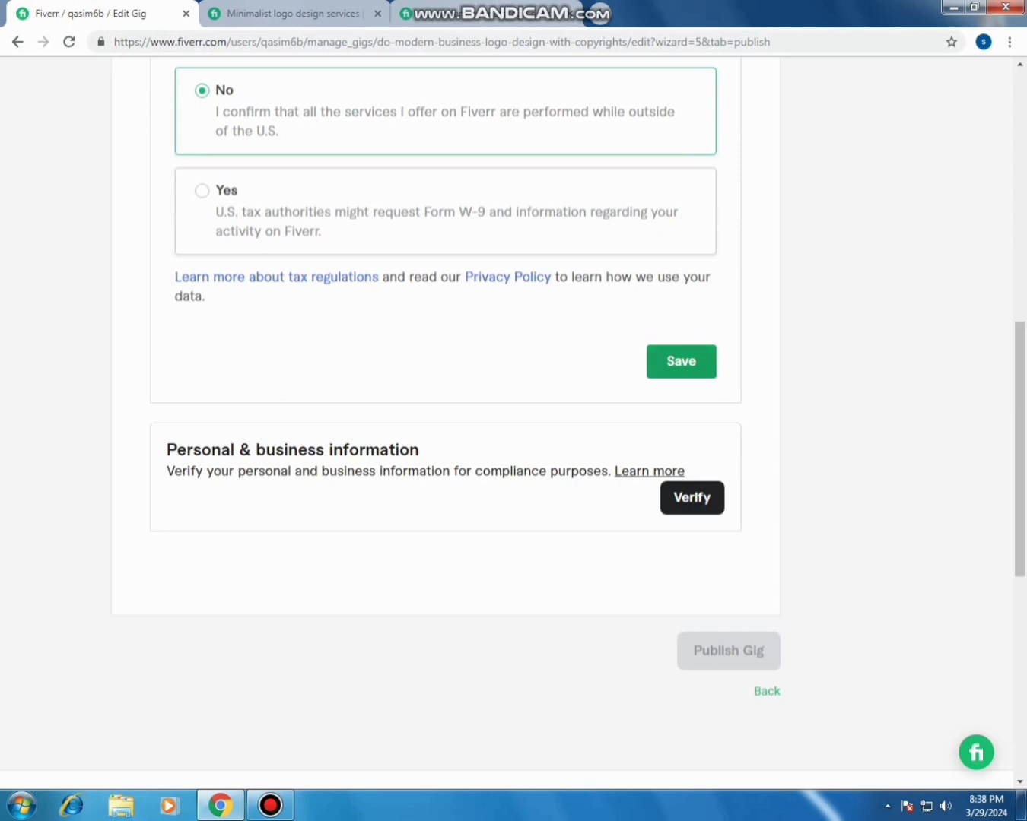
pyautogui.click(680, 362)
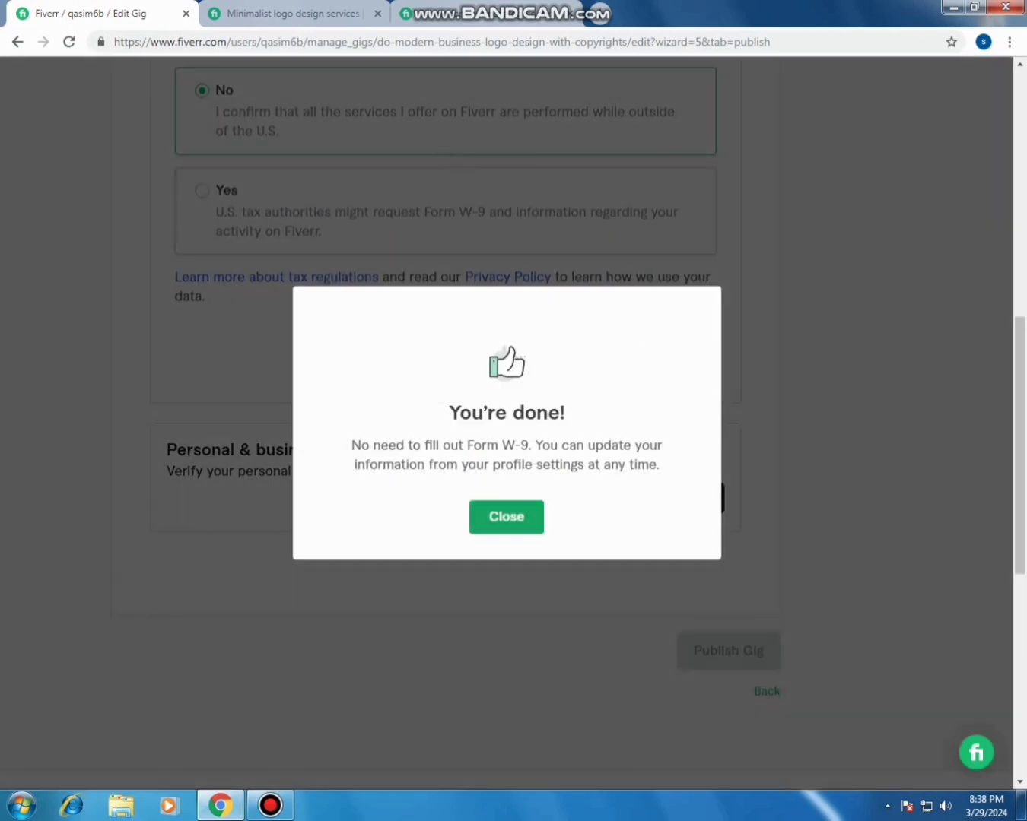
pyautogui.click(507, 517)
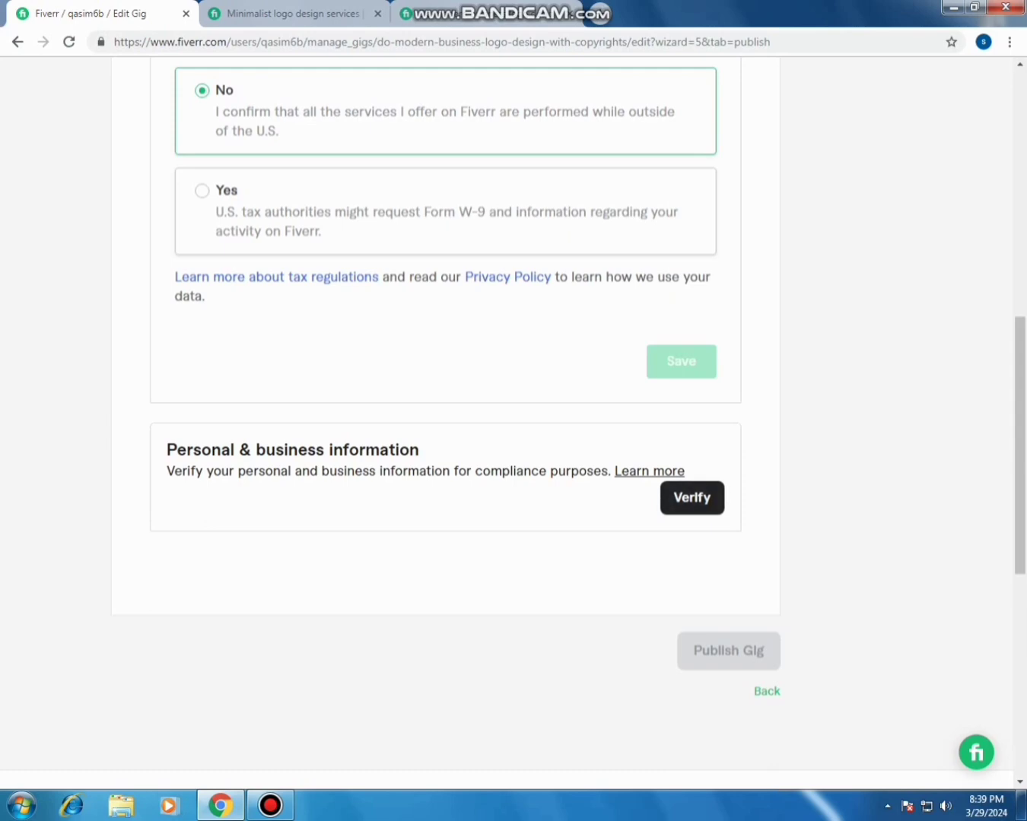
pyautogui.scroll(9, 514, 418)
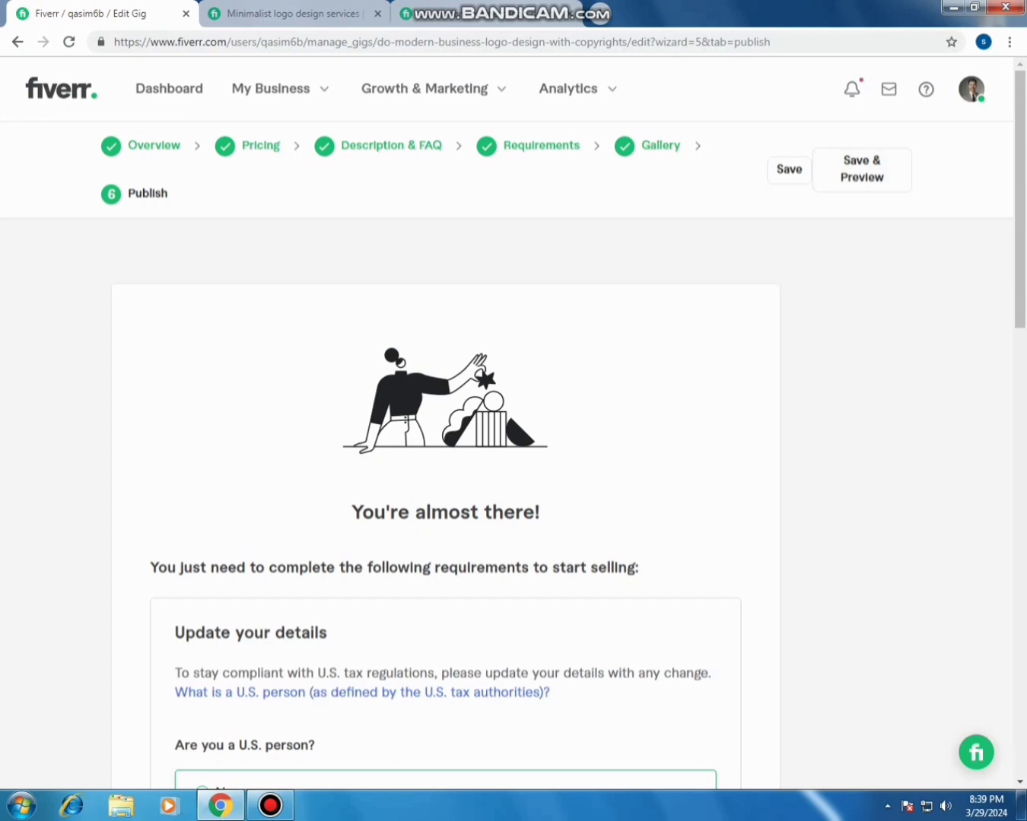
pyautogui.scroll(-4, 513, 426)
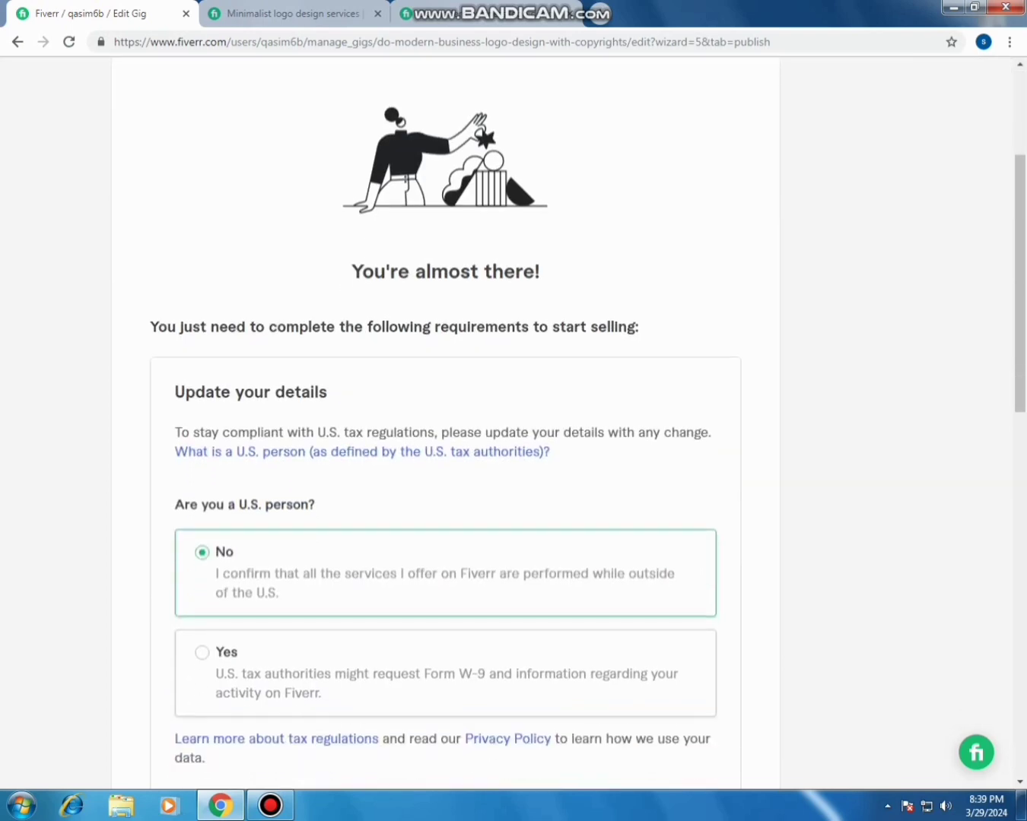
pyautogui.click(202, 572)
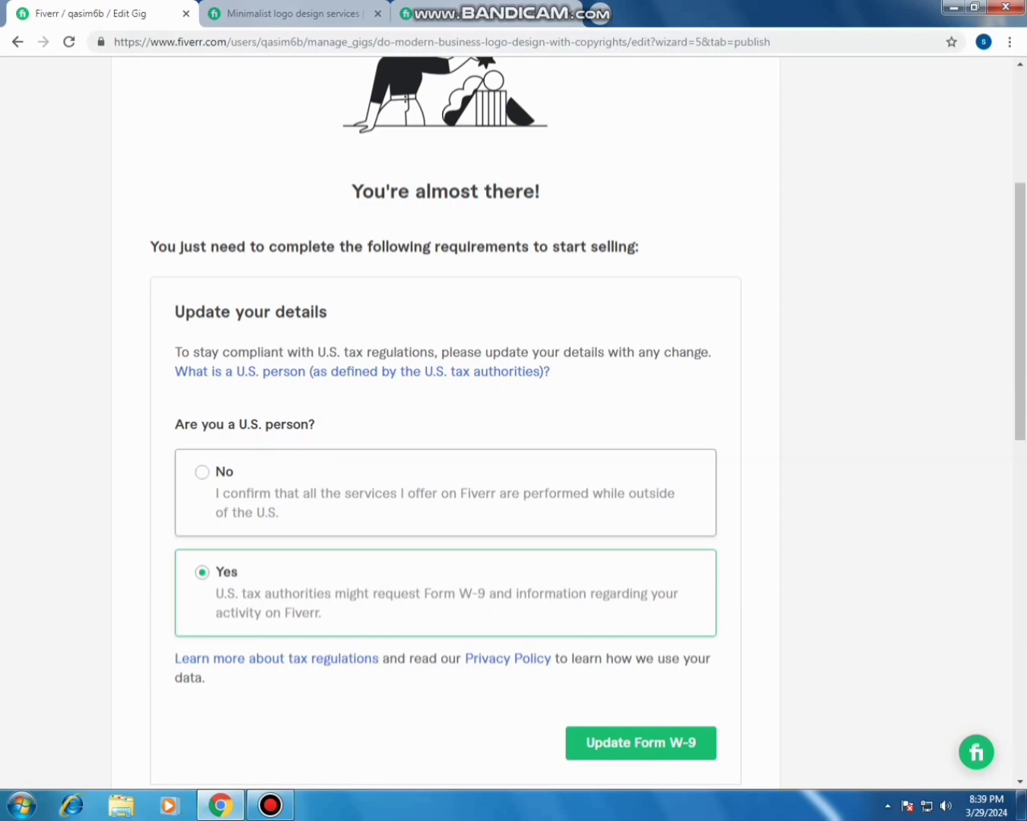
pyautogui.click(203, 473)
pyautogui.scroll(4, 445, 457)
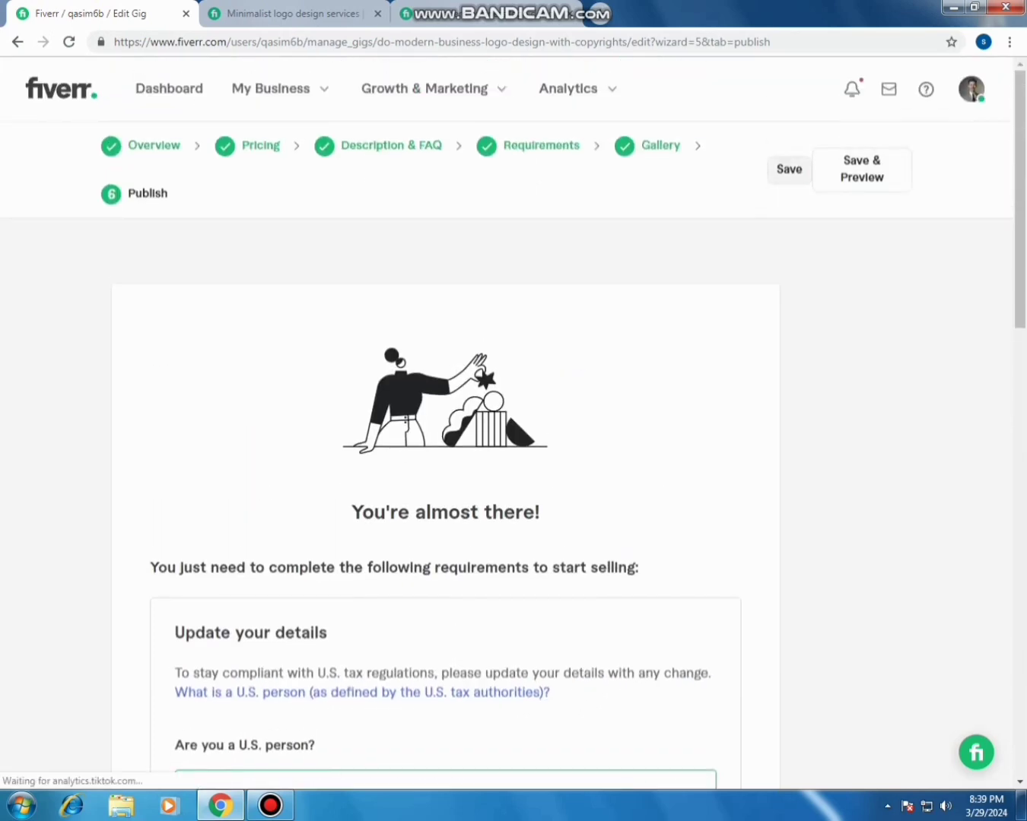
pyautogui.scroll(-9, 761, 487)
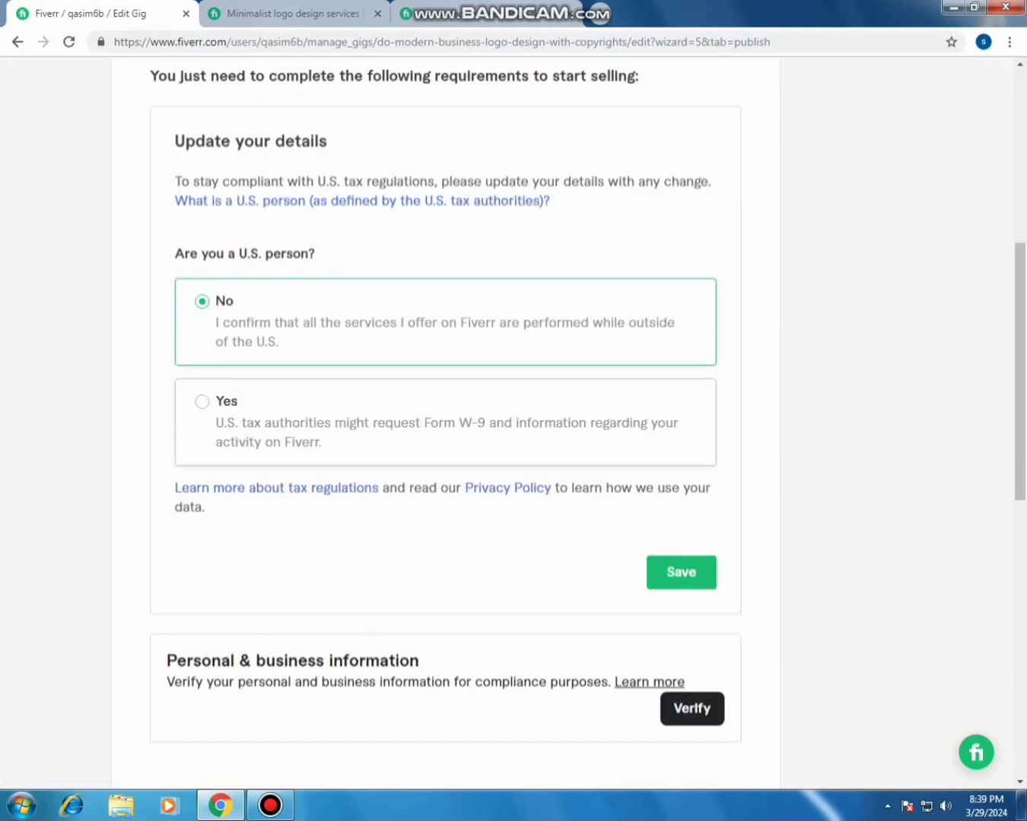
pyautogui.click(766, 671)
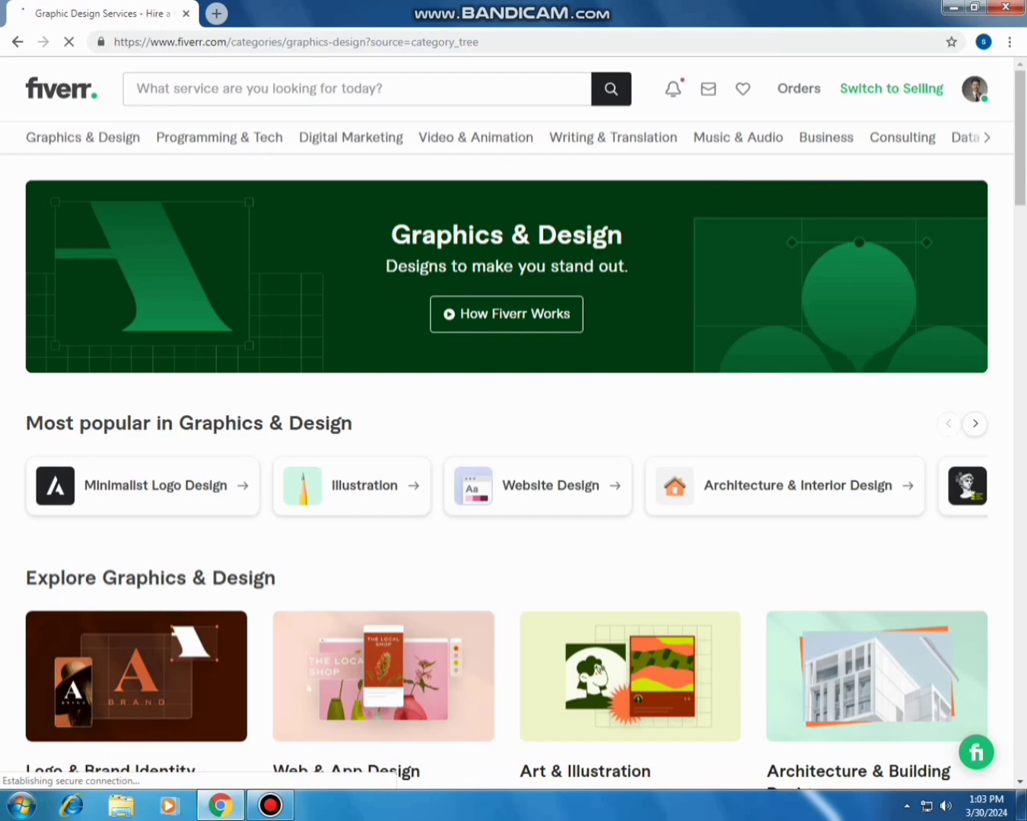
# Browse the Minimalist Logo Design services in Graphics & Design and open Texas Studio's modern minimalist business logo Gig.
pyautogui.scroll(-2, 506, 418)
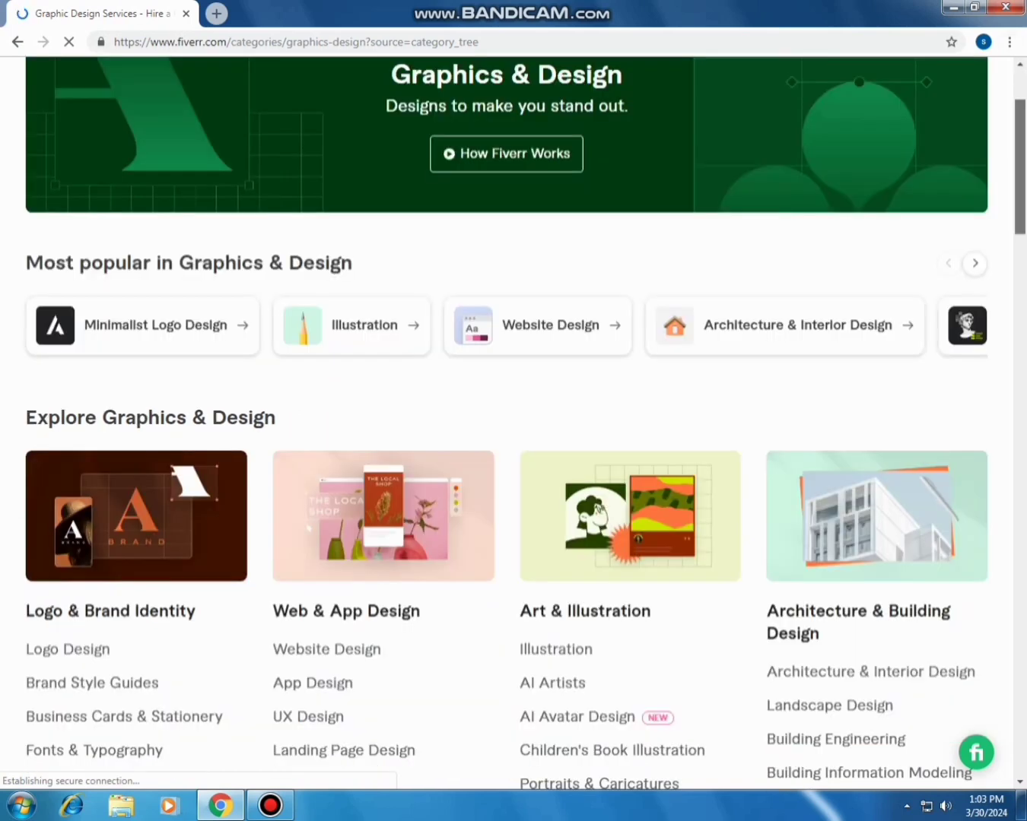
pyautogui.moveTo(1019, 167); pyautogui.dragTo(1020, 162)
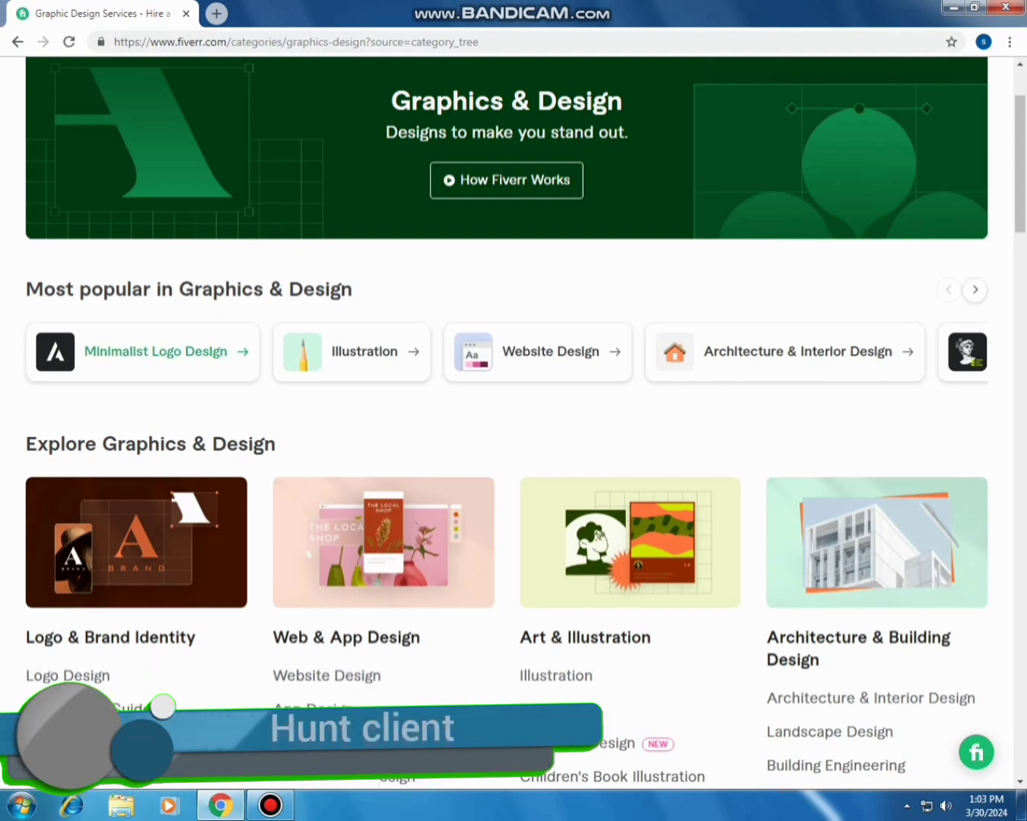
pyautogui.click(156, 351)
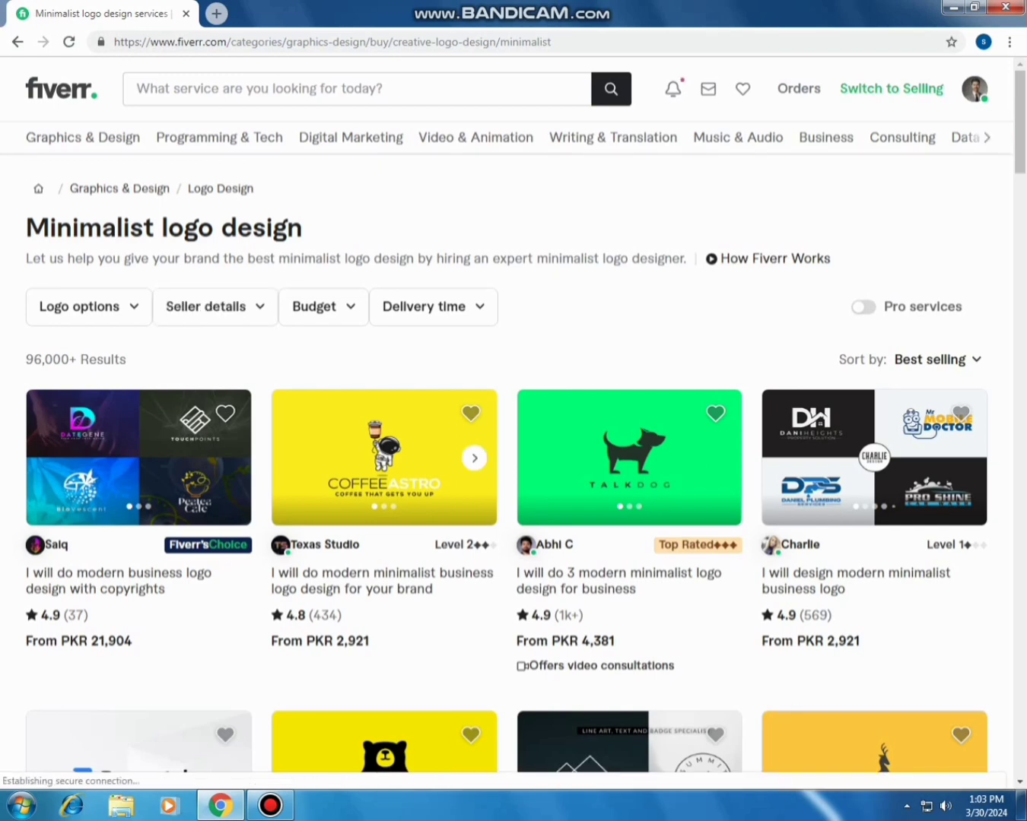
pyautogui.click(385, 458)
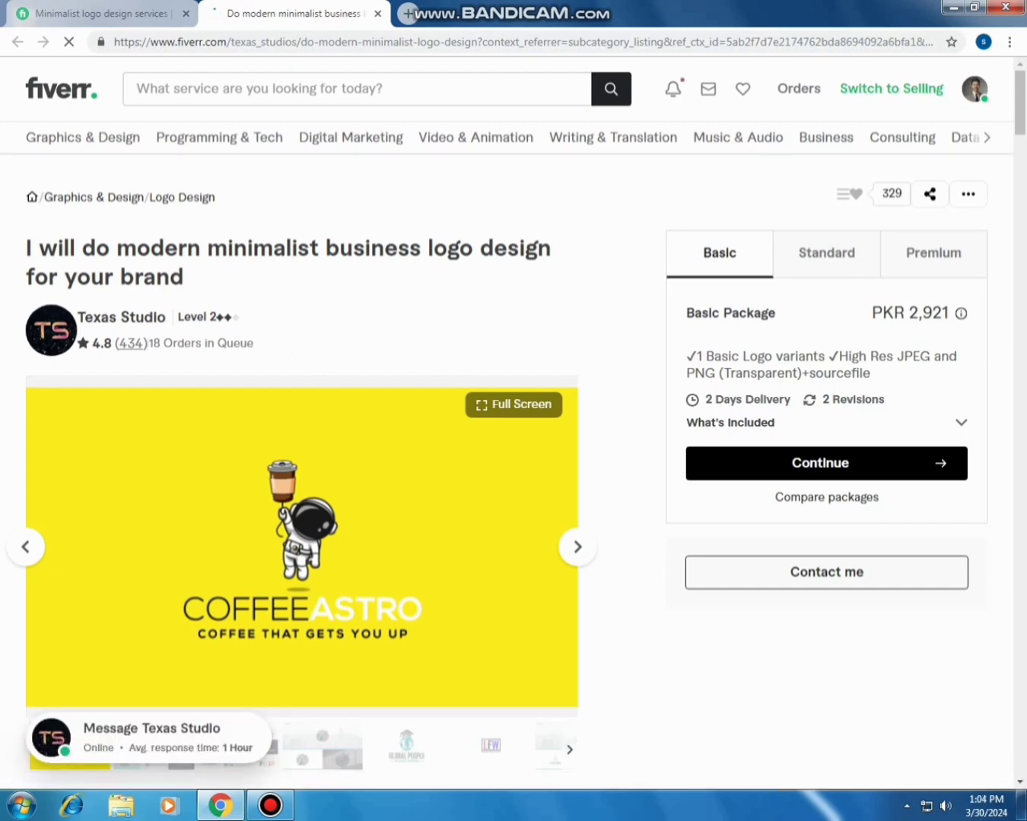
# Show all buyer reviews of Texas Studio's Gig and go to the first review.
pyautogui.scroll(-6, 304, 417)
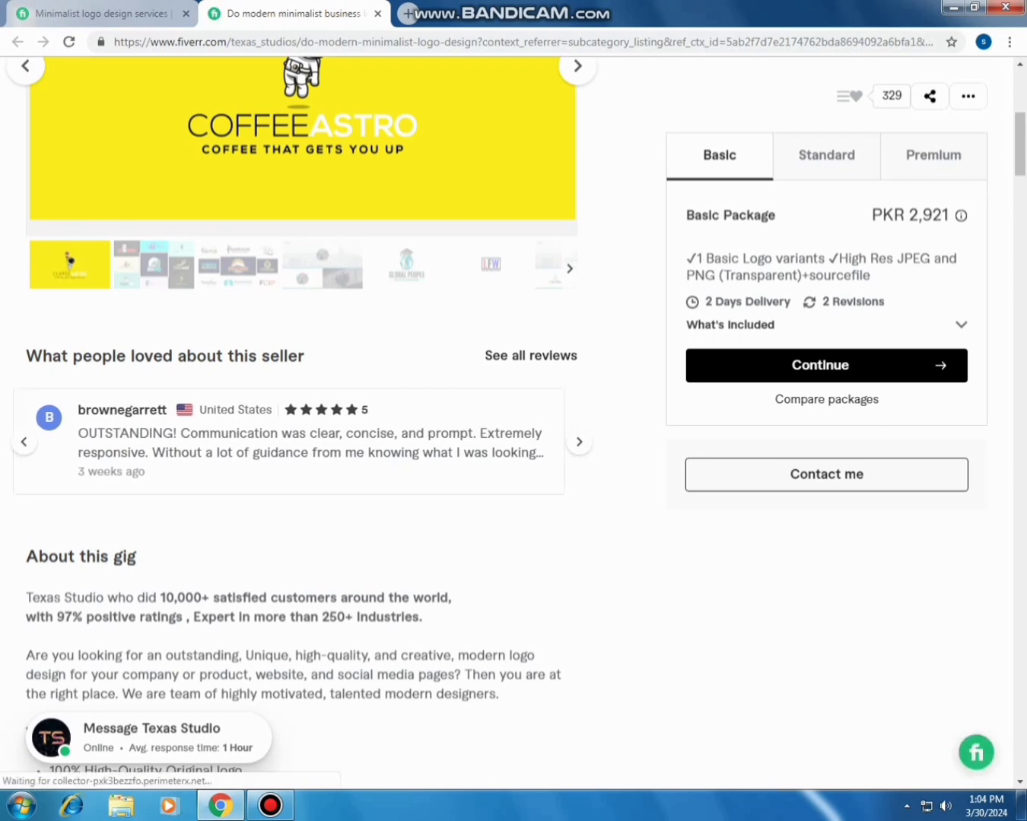
pyautogui.rightClick(165, 411)
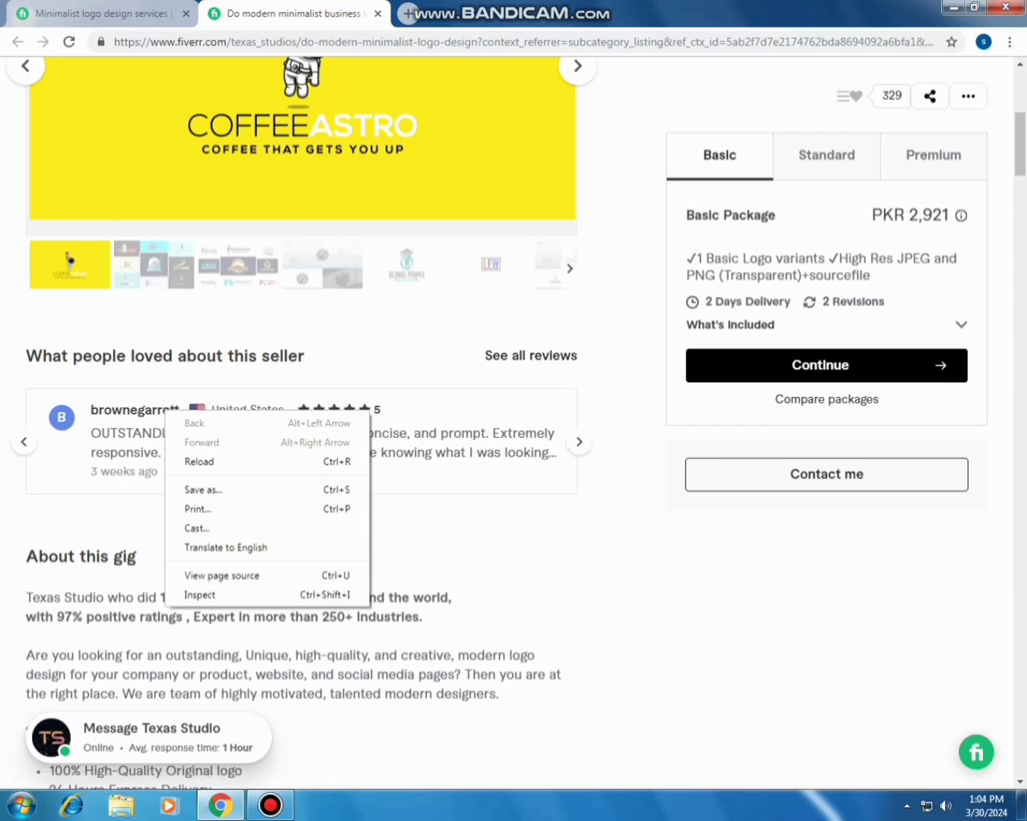
pyautogui.press('Escape')
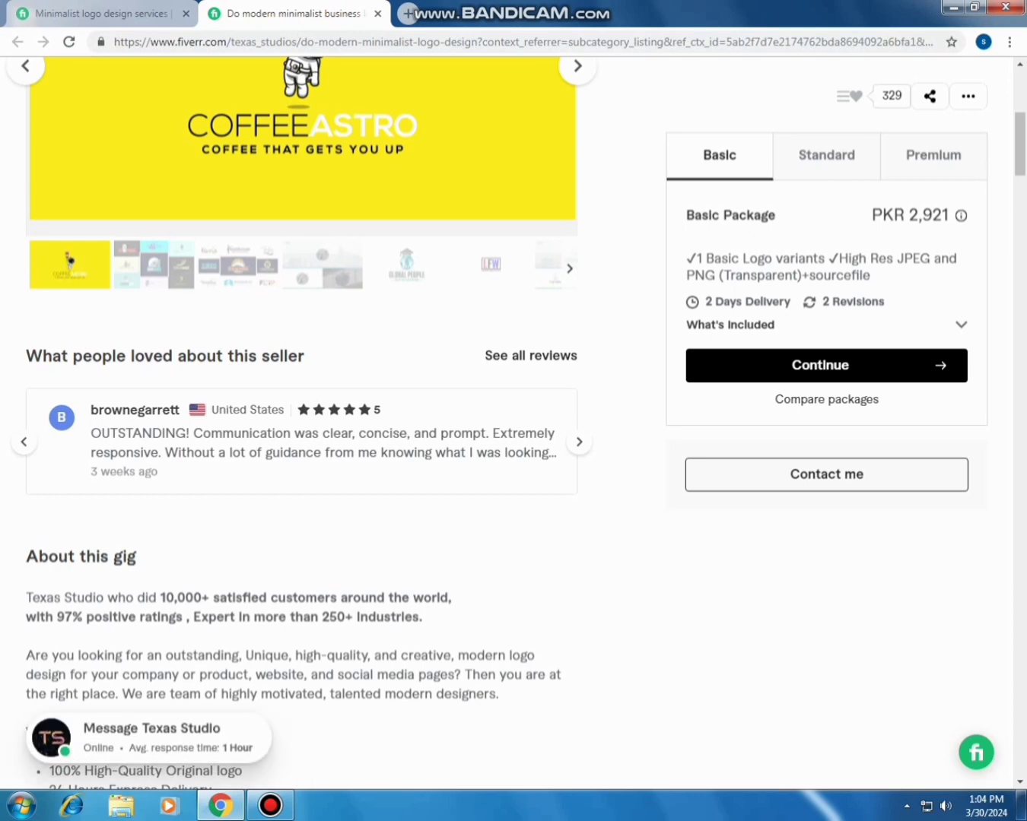
pyautogui.rightClick(174, 413)
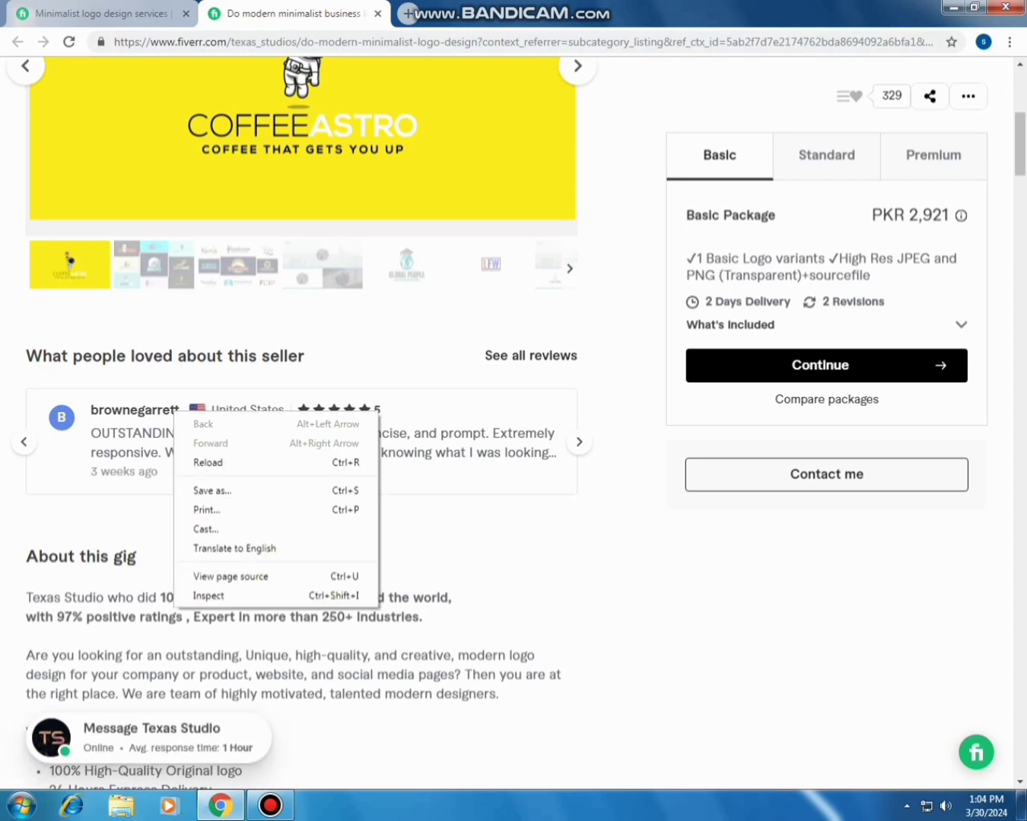
pyautogui.click(532, 356)
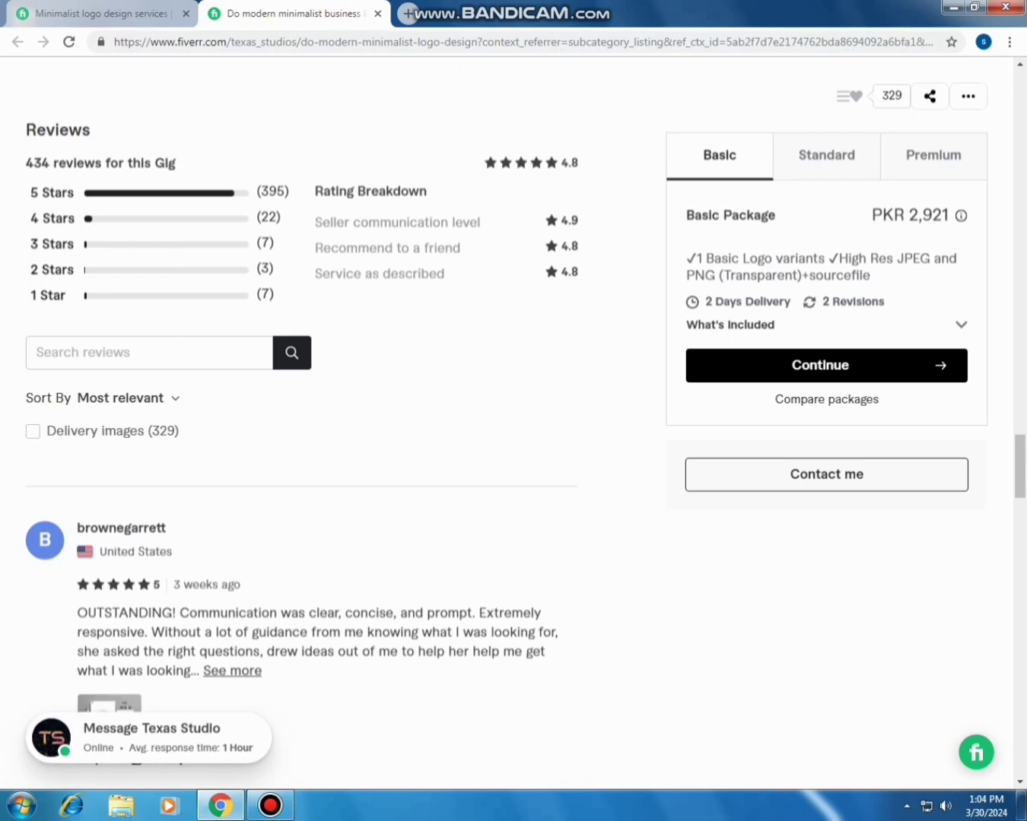
pyautogui.scroll(-2, 301, 440)
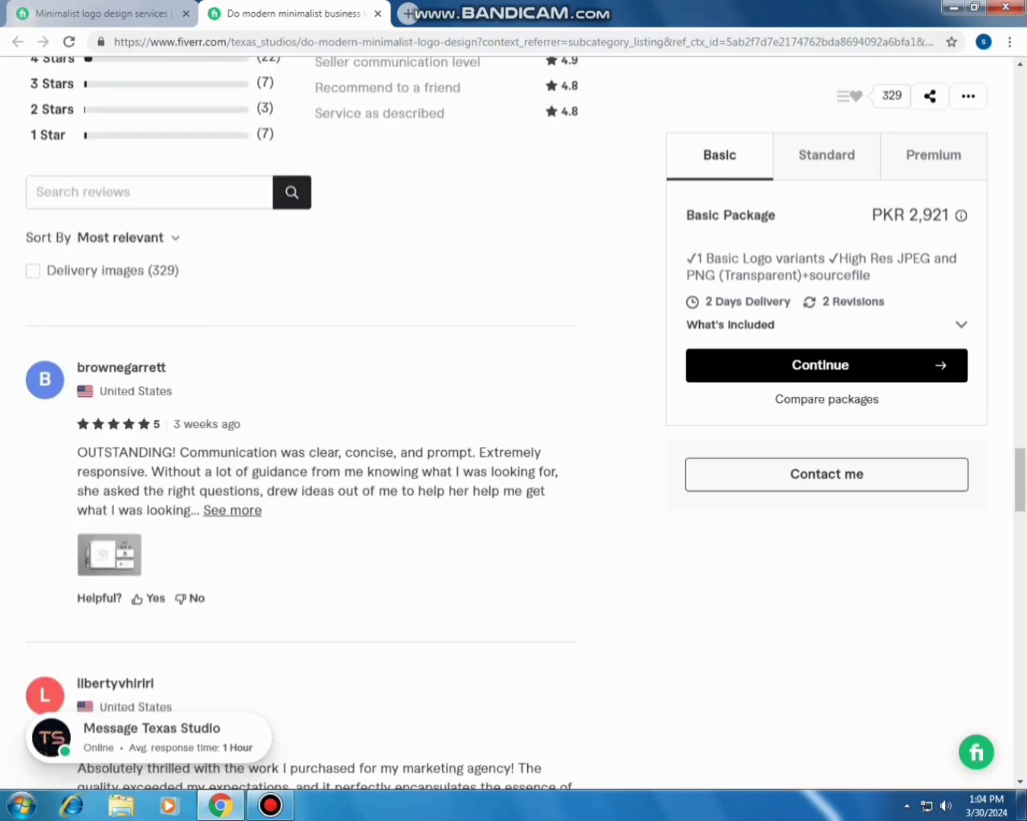
# Copy the first reviewer's username and look it up on Google in a new tab using the first suggested query.
pyautogui.moveTo(166, 368); pyautogui.dragTo(76, 369)
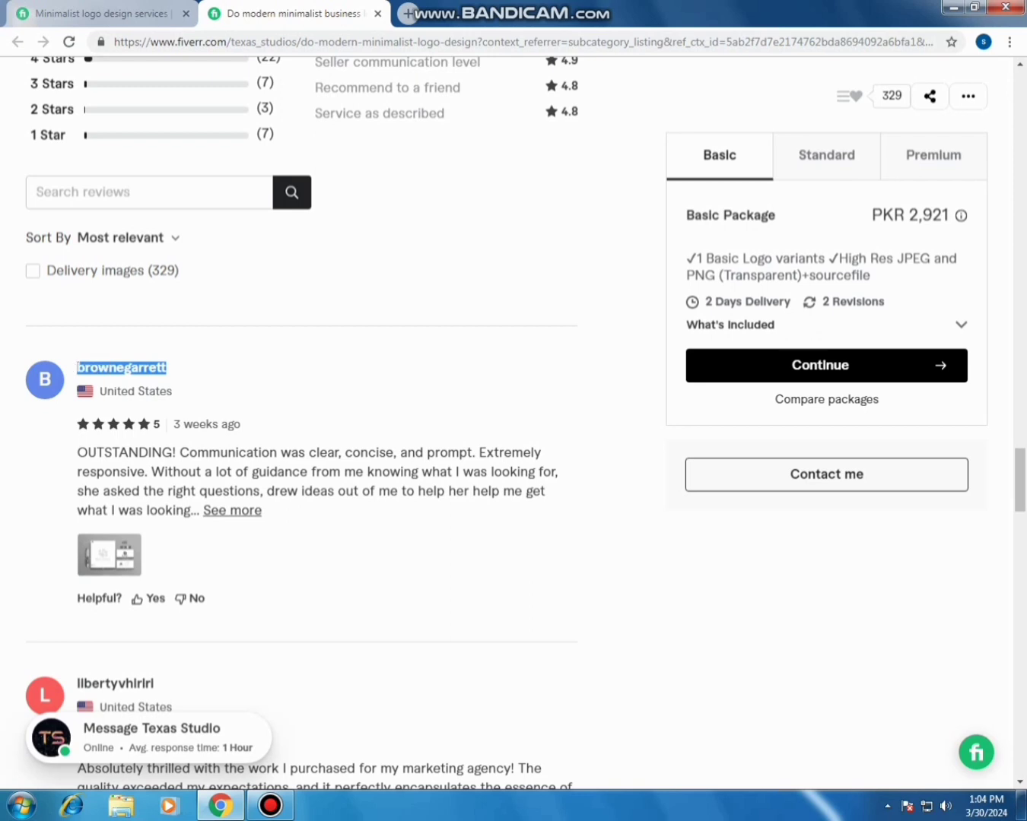
pyautogui.rightClick(99, 365)
pyautogui.click(131, 376)
pyautogui.click(409, 13)
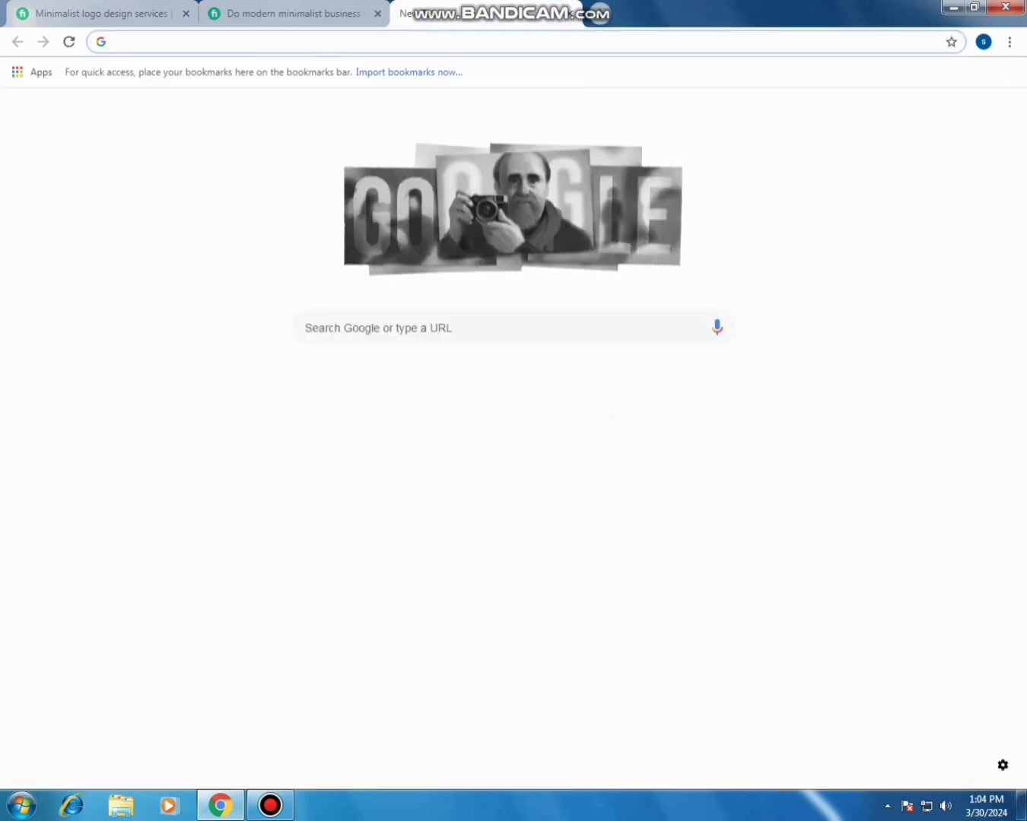
pyautogui.click(424, 415)
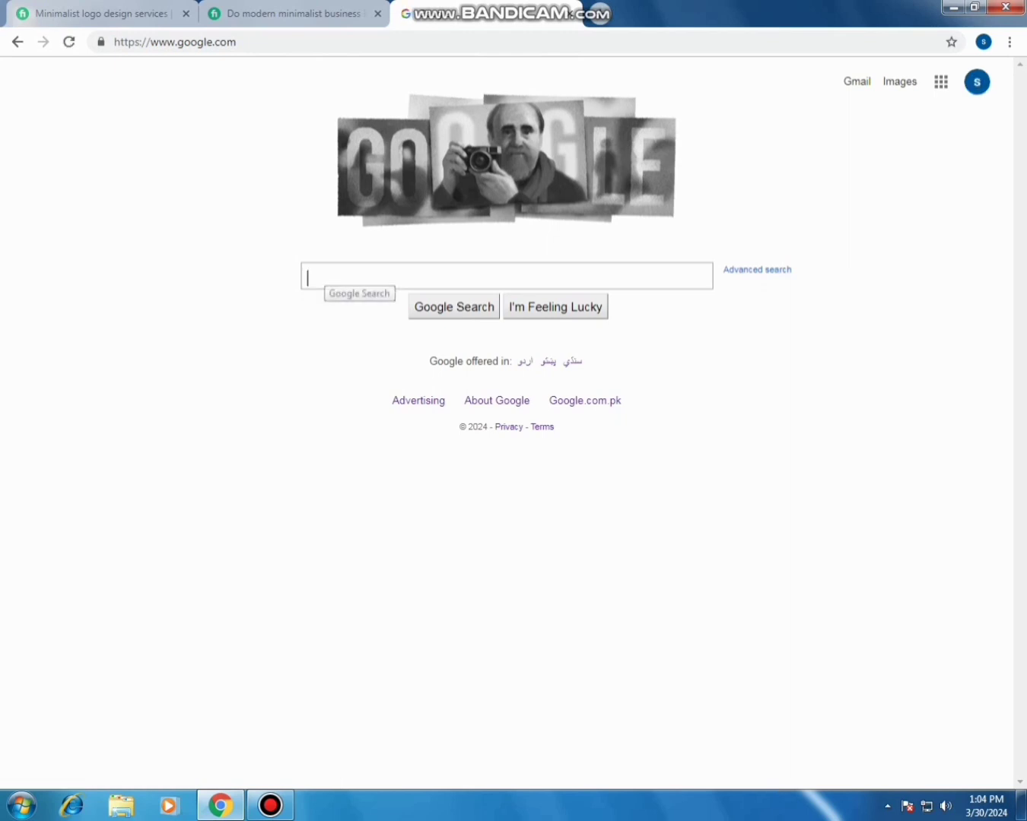
pyautogui.rightClick(326, 279)
pyautogui.click(362, 376)
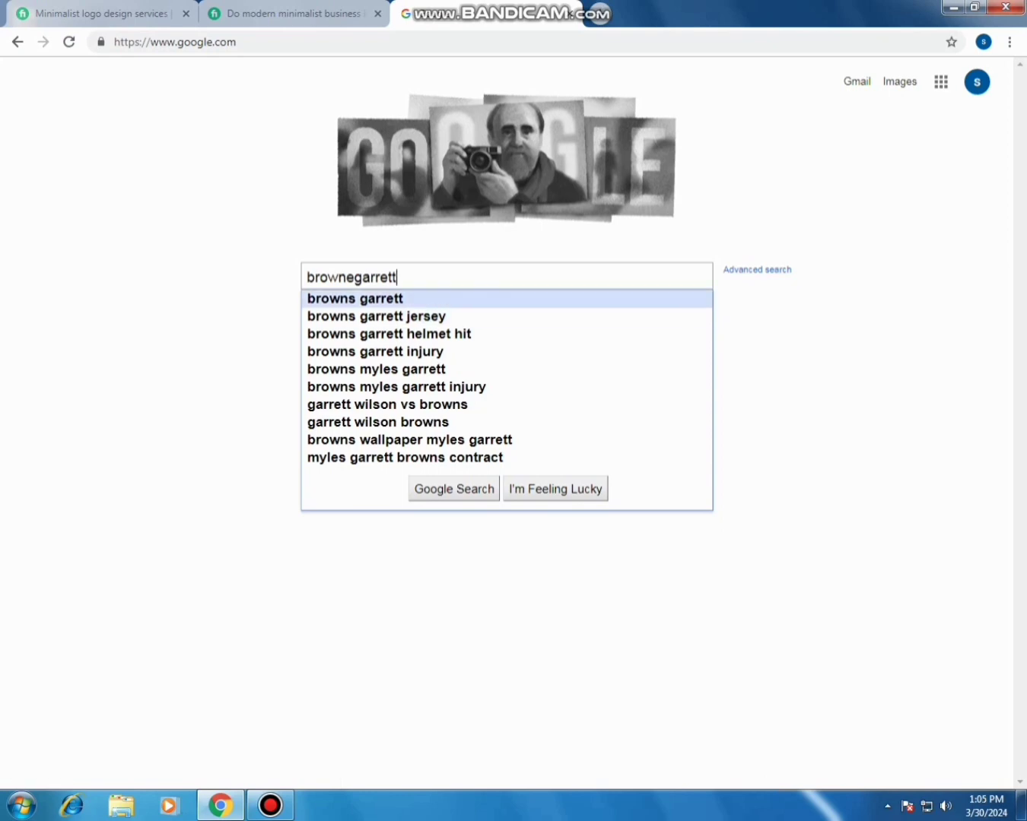
pyautogui.click(355, 299)
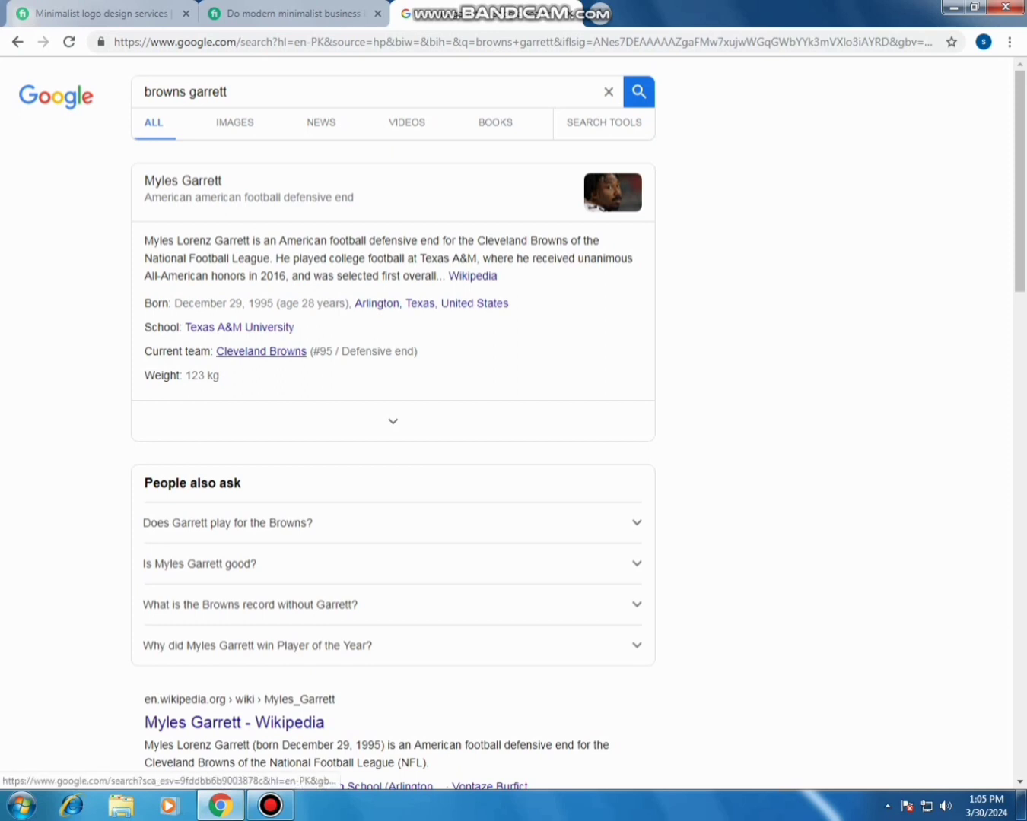
pyautogui.click(261, 351)
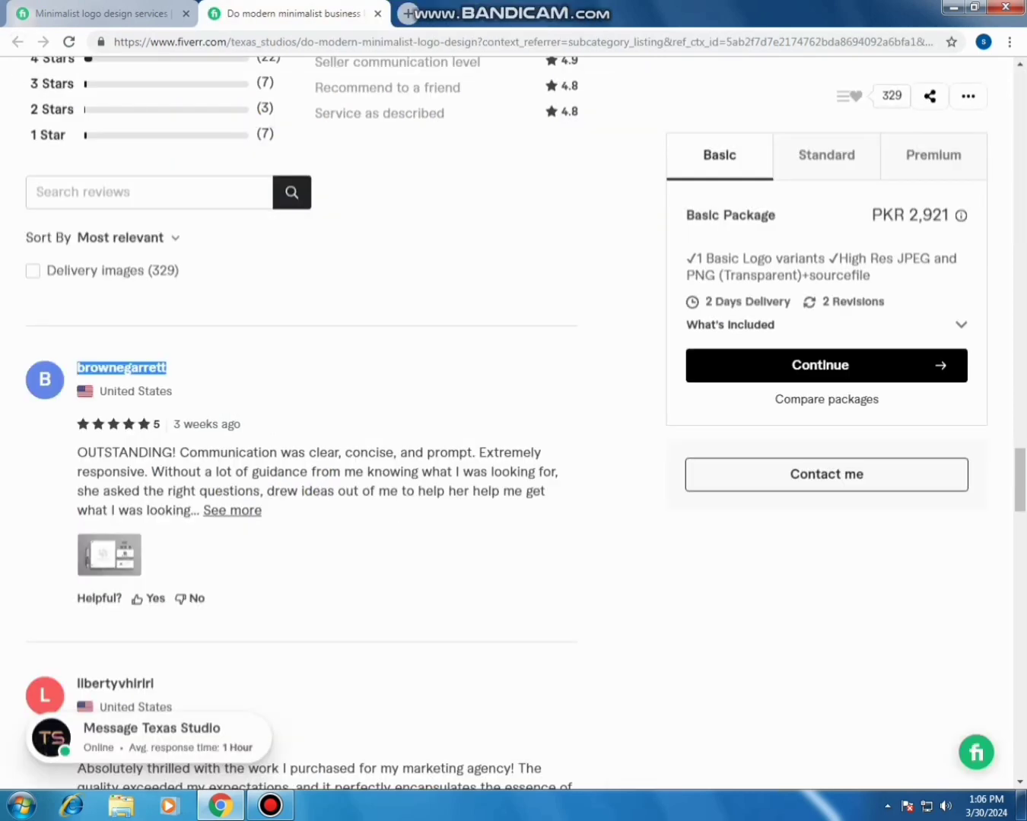
# Copy the username of the third reviewer in Texas Studio's Gig, whose review is 6 days old.
pyautogui.scroll(-3, 304, 426)
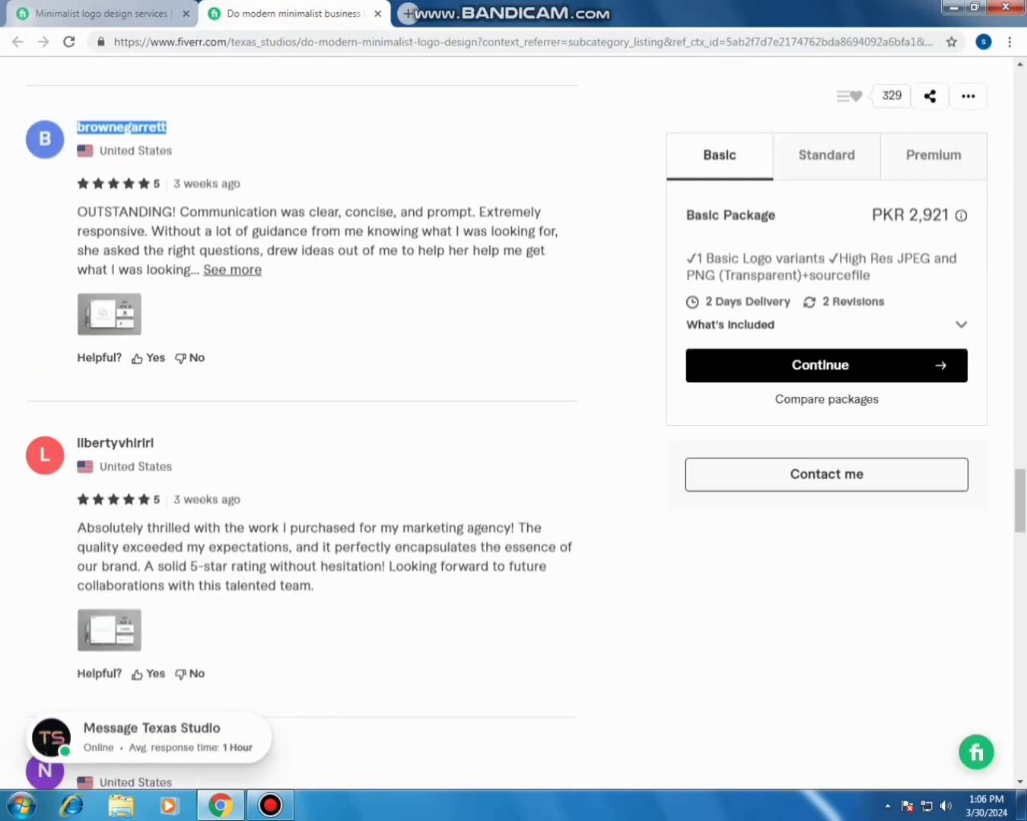
pyautogui.scroll(-2, 304, 426)
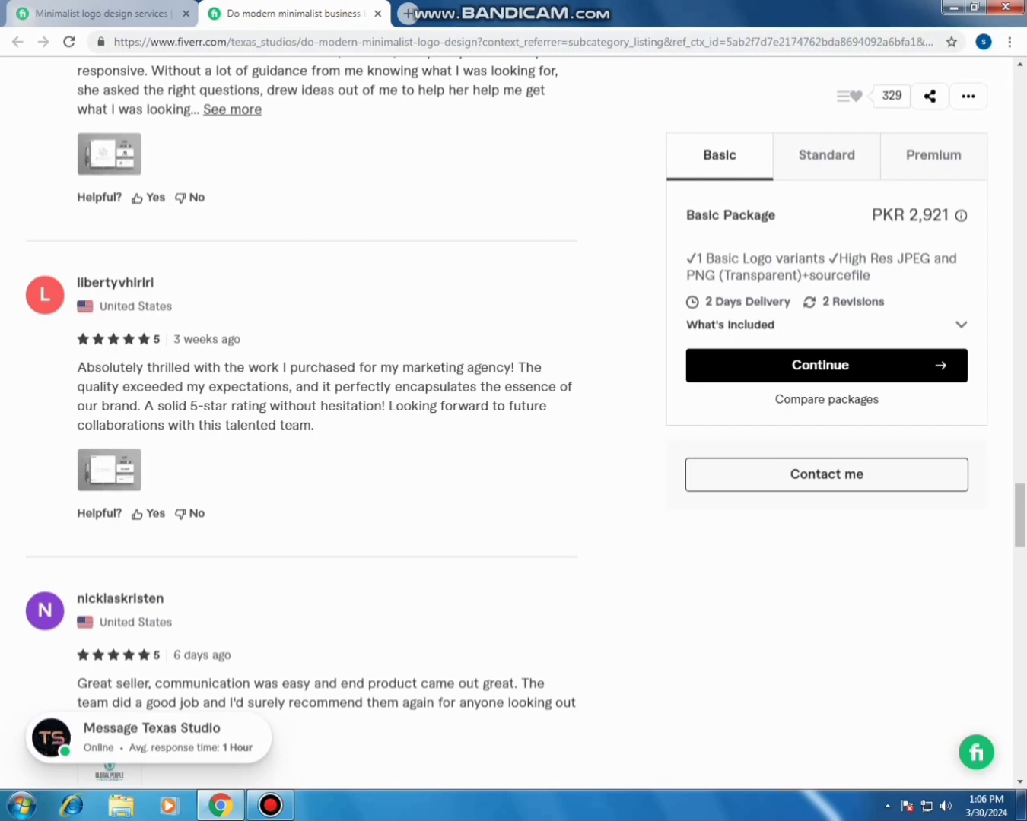
pyautogui.scroll(-3, 304, 426)
pyautogui.scroll(-1, 304, 426)
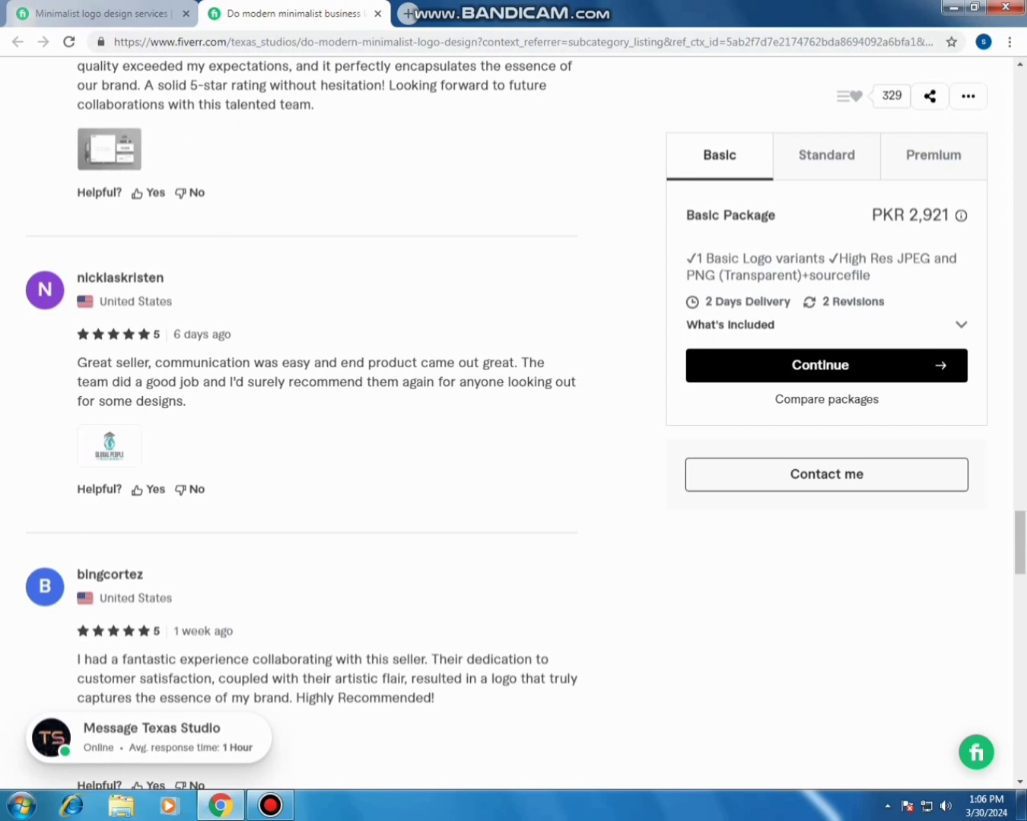
pyautogui.moveTo(165, 277); pyautogui.dragTo(76, 278)
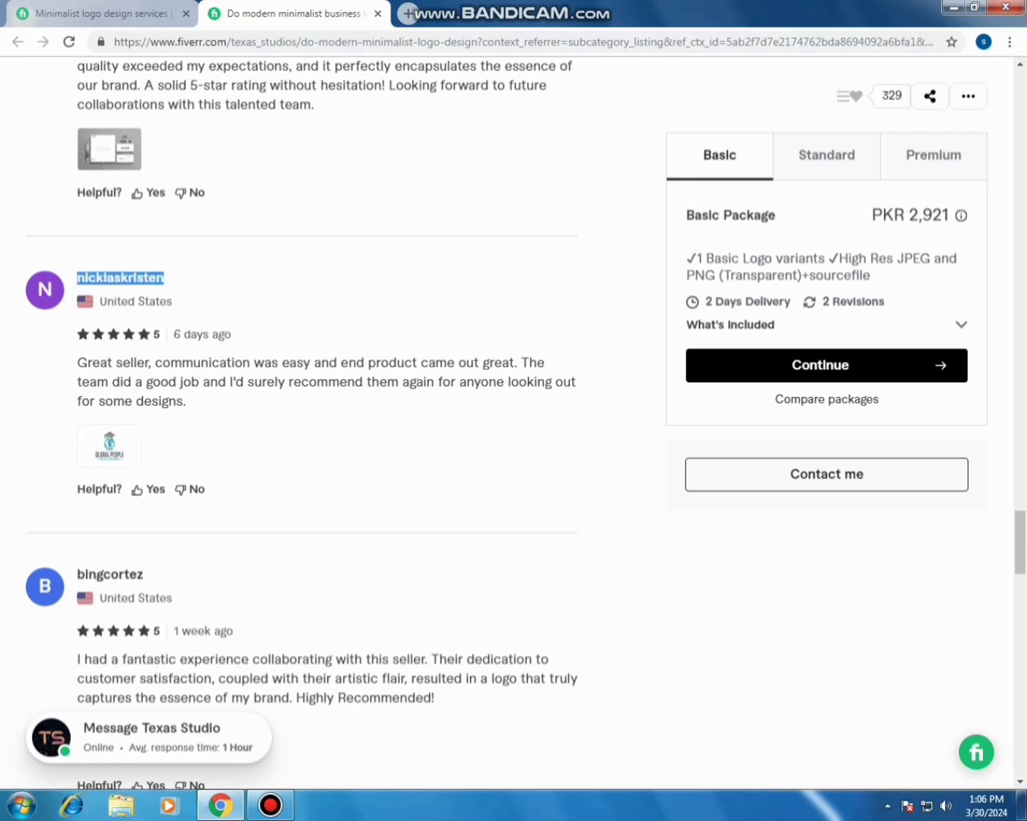
pyautogui.rightClick(100, 277)
pyautogui.click(130, 291)
# Open Google in a new tab, search the copied username using the fourth suggested query, and check the results for social profiles.
pyautogui.click(409, 13)
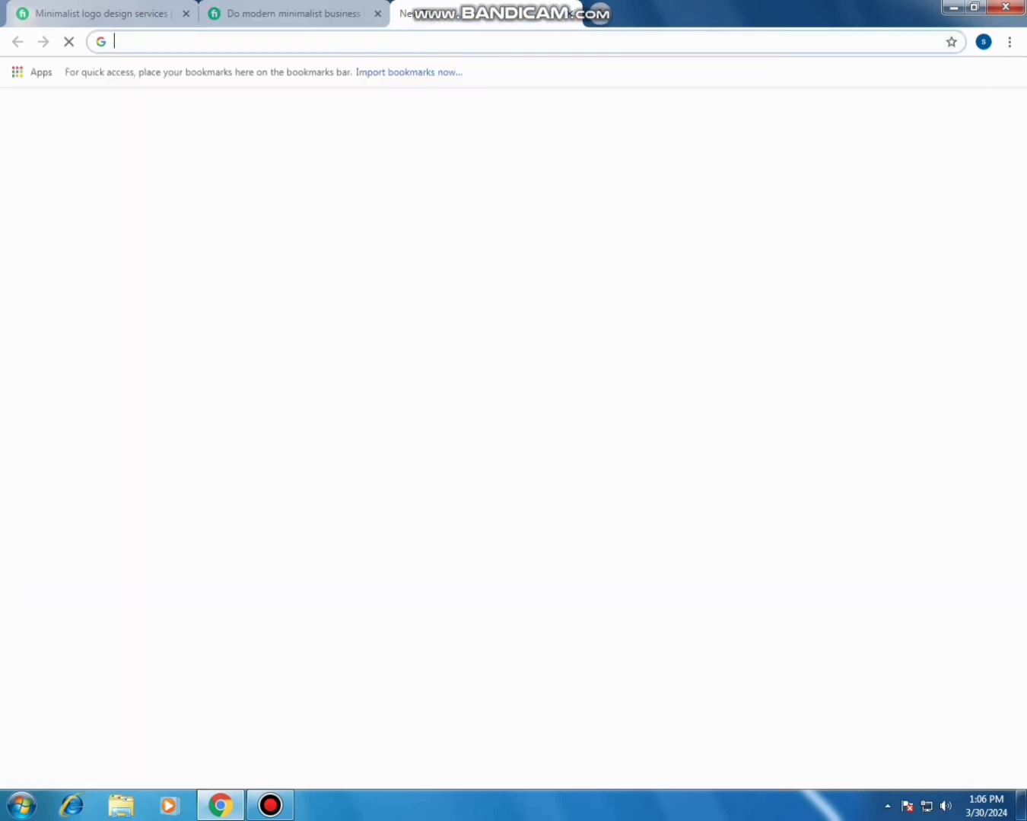
pyautogui.click(423, 414)
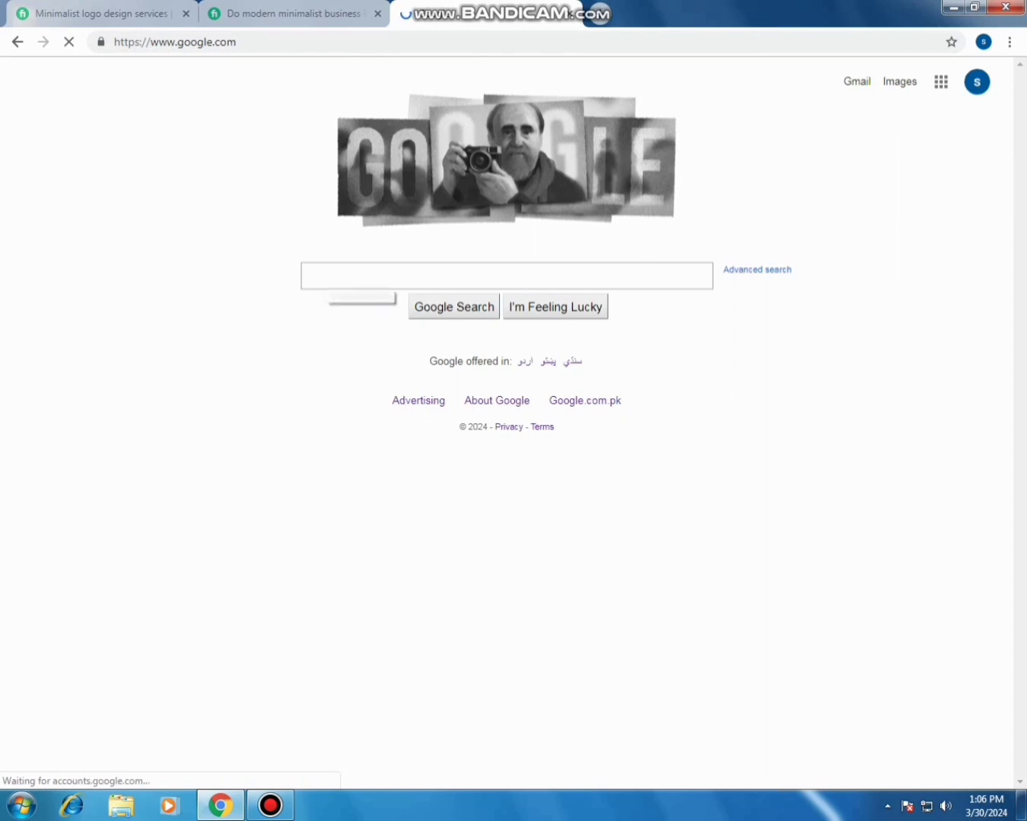
pyautogui.rightClick(325, 273)
pyautogui.click(362, 372)
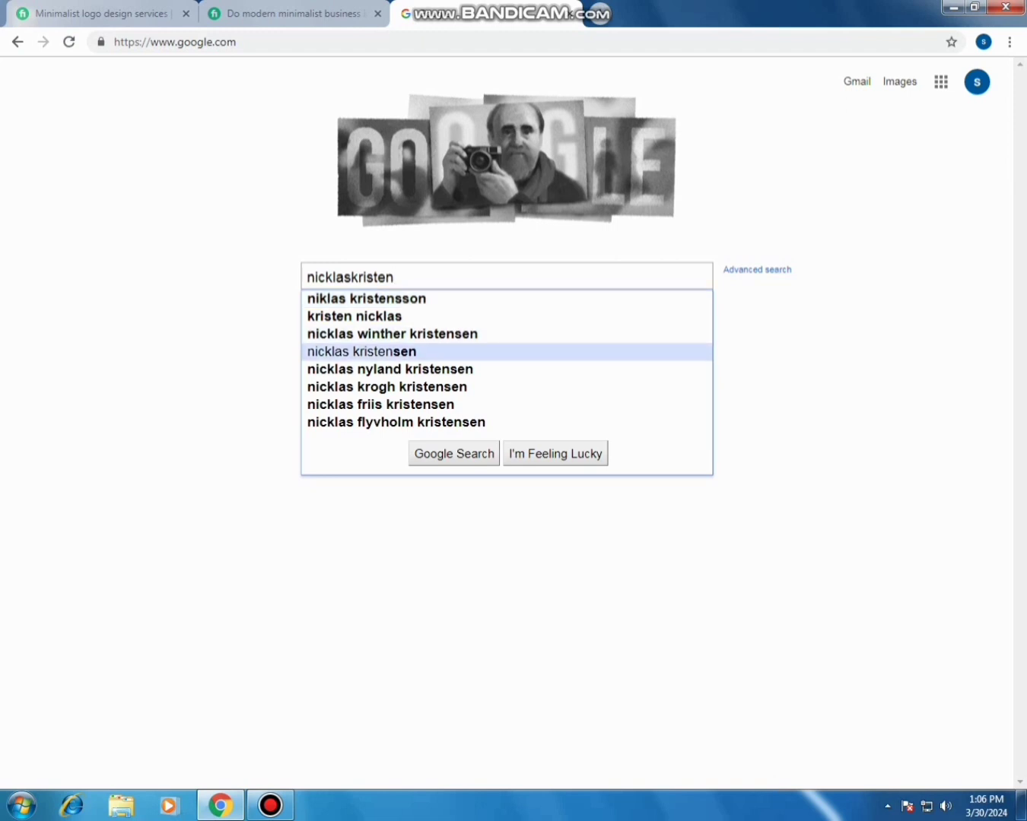
pyautogui.click(361, 351)
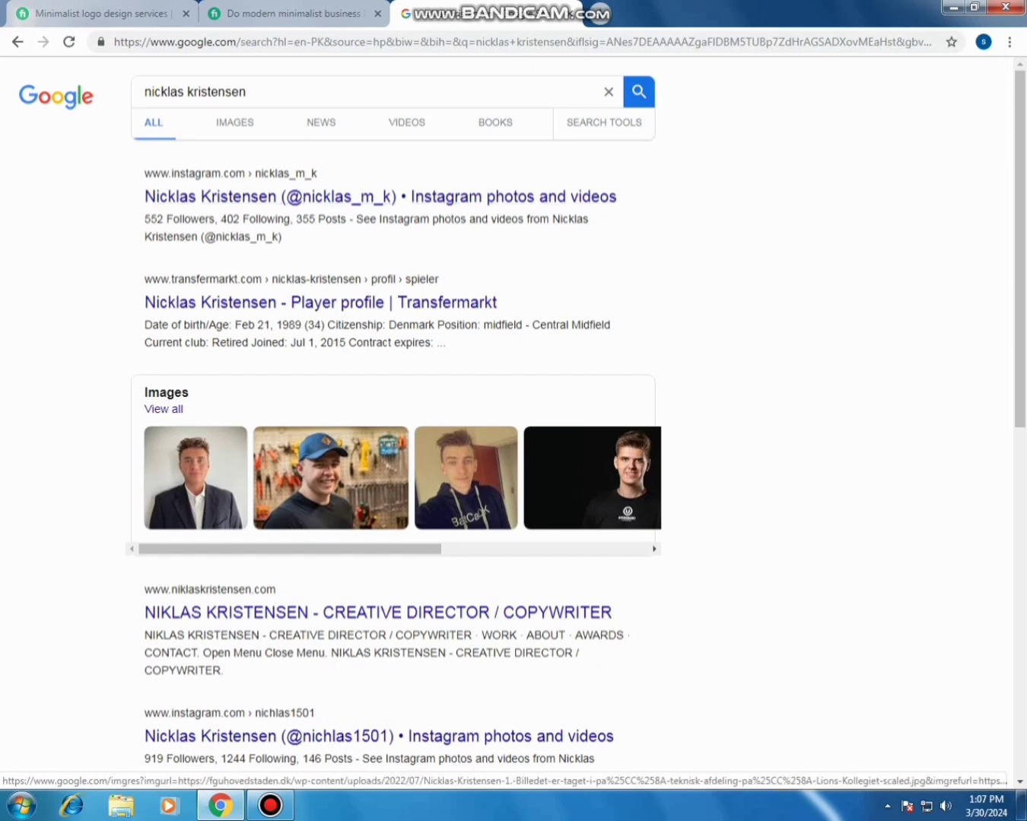
pyautogui.scroll(-1, 330, 477)
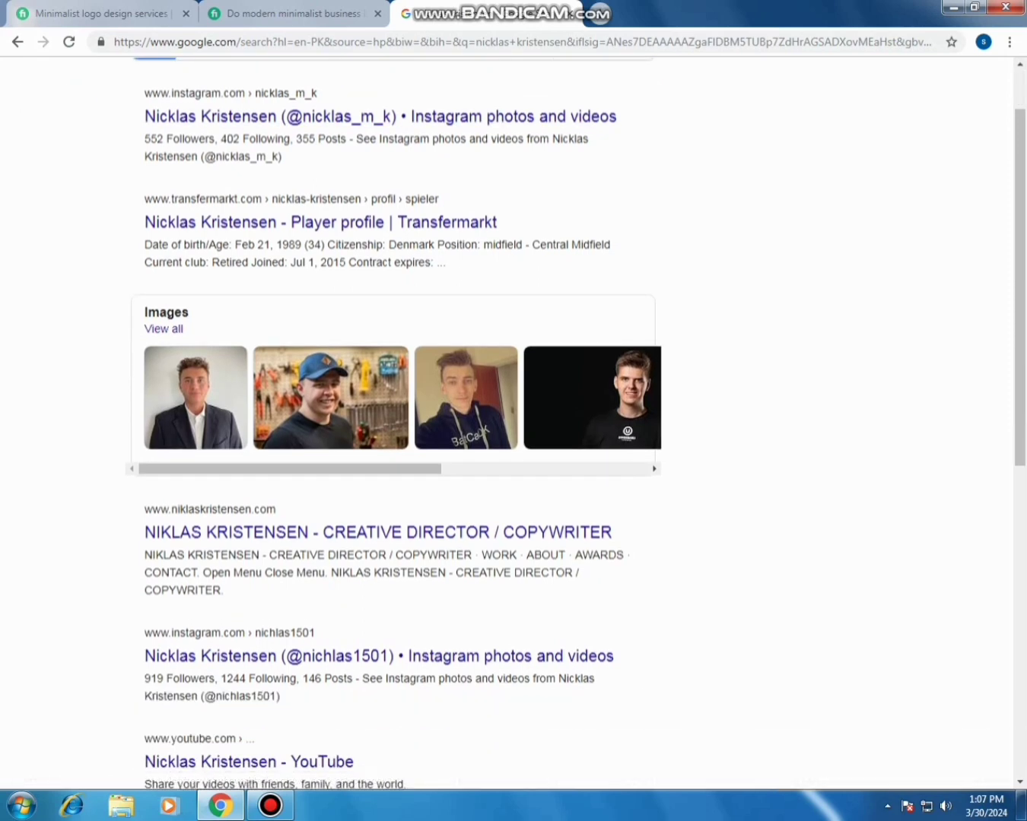
pyautogui.scroll(-1, 251, 764)
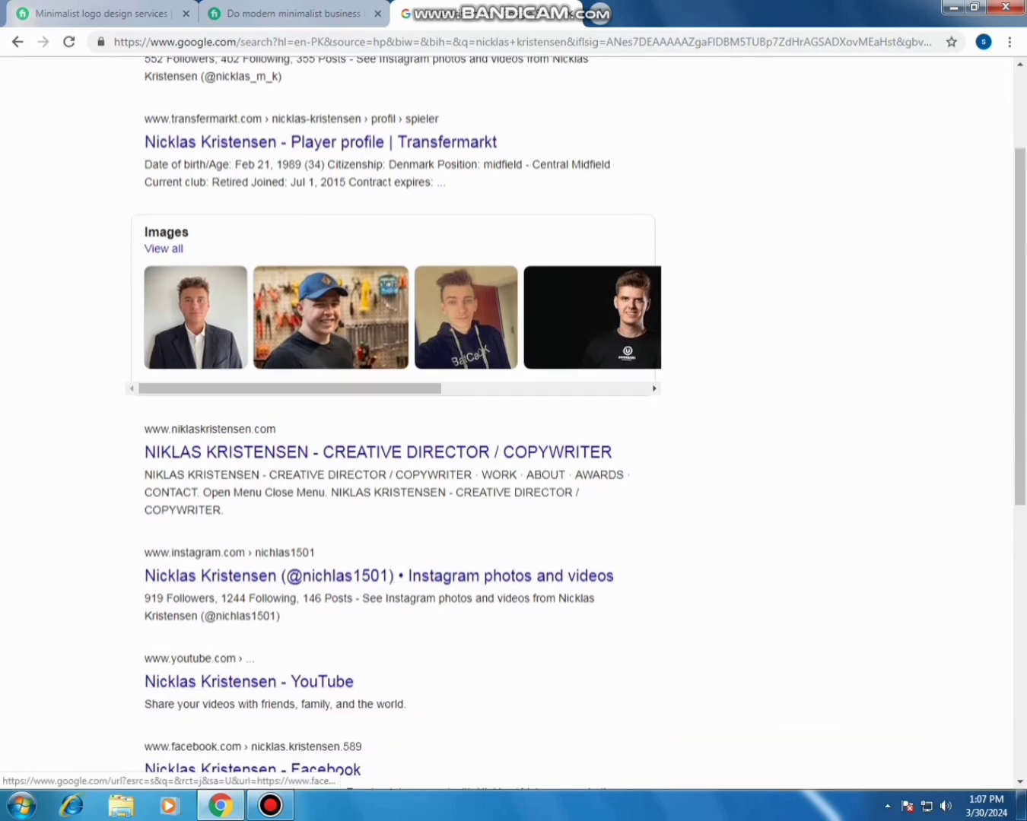
pyautogui.scroll(-1, 251, 692)
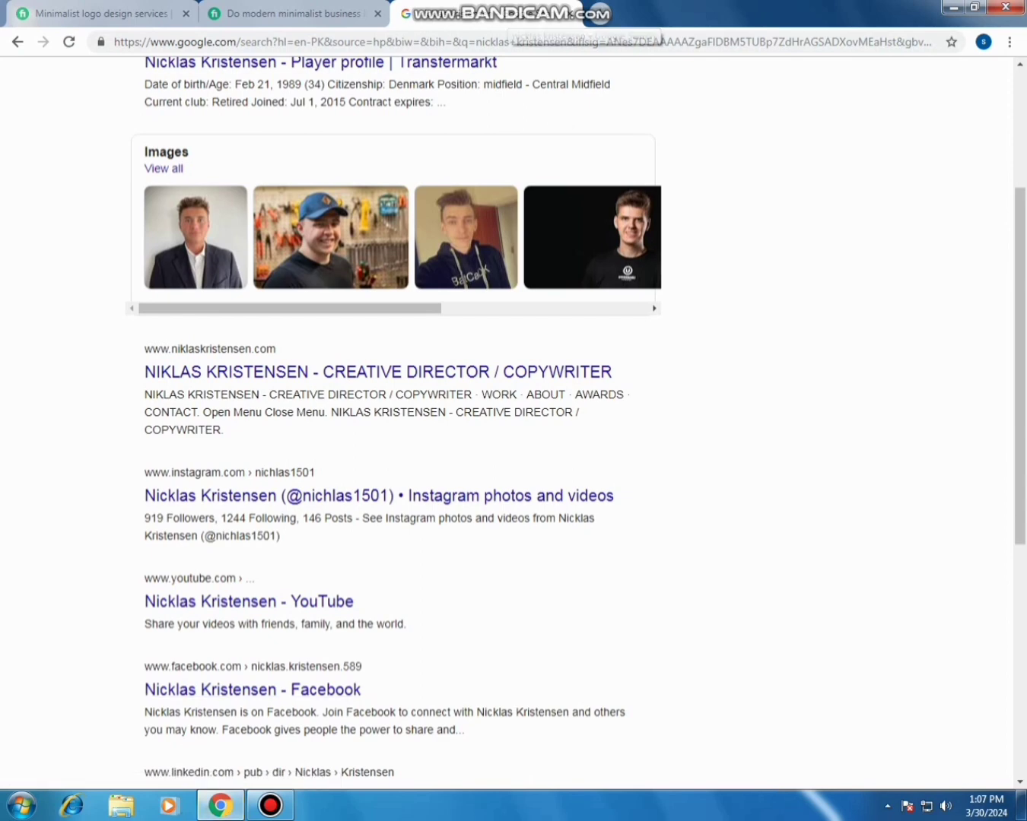
pyautogui.scroll(3, 393, 418)
# Return to Texas Studio's Gig and copy the full username of the fourth reviewer, whose review is 1 week old.
pyautogui.click(289, 13)
pyautogui.scroll(-2, 304, 418)
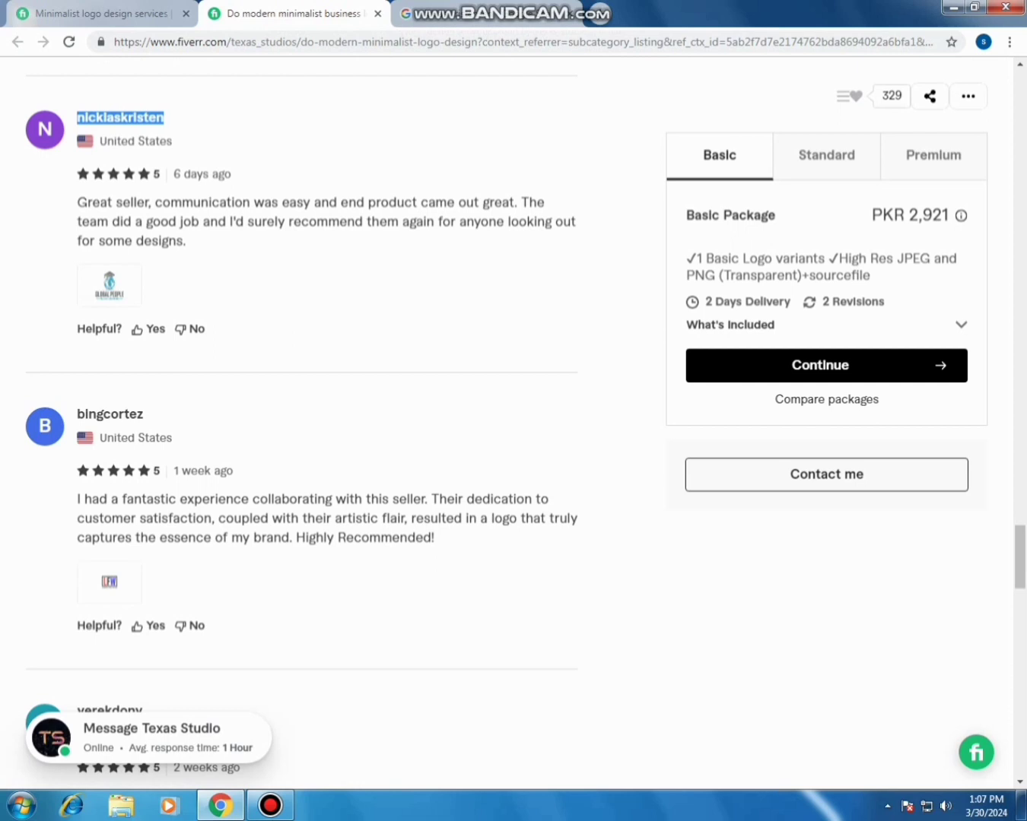
pyautogui.moveTo(139, 415); pyautogui.dragTo(77, 416)
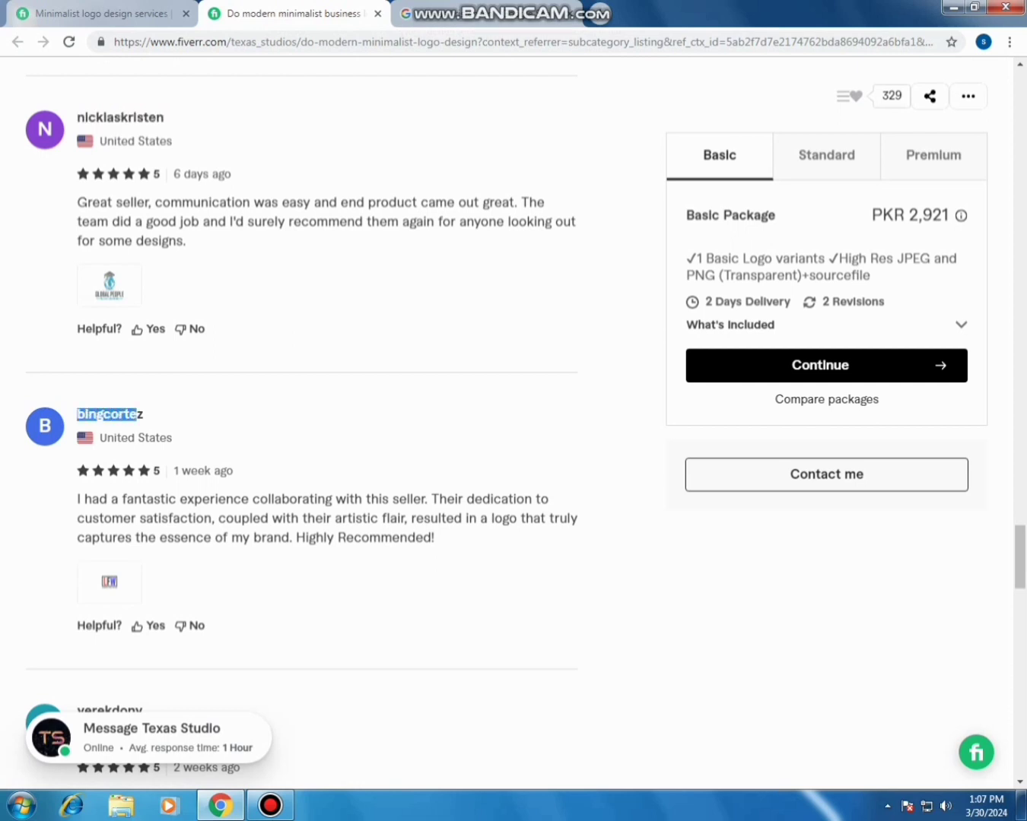
pyautogui.click(79, 415)
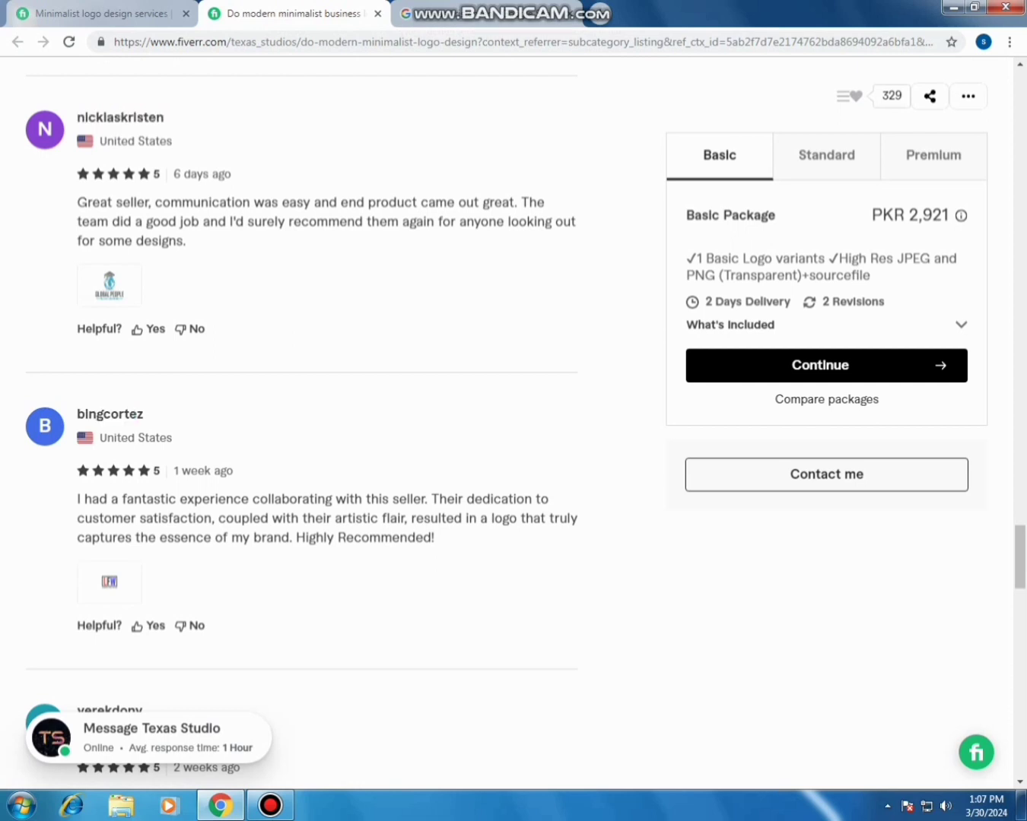
pyautogui.moveTo(145, 416); pyautogui.dragTo(77, 415)
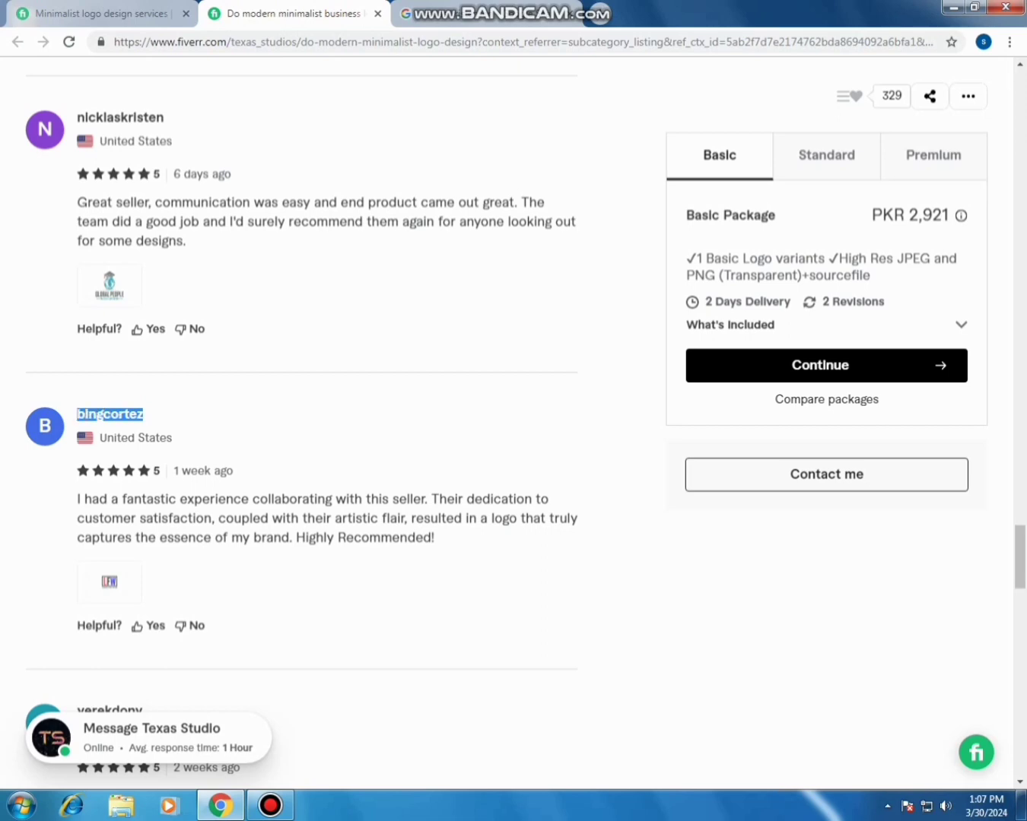
pyautogui.rightClick(82, 414)
pyautogui.click(112, 427)
# Replace the existing Google query with the copied username of the fourth reviewer and run the search.
pyautogui.click(473, 14)
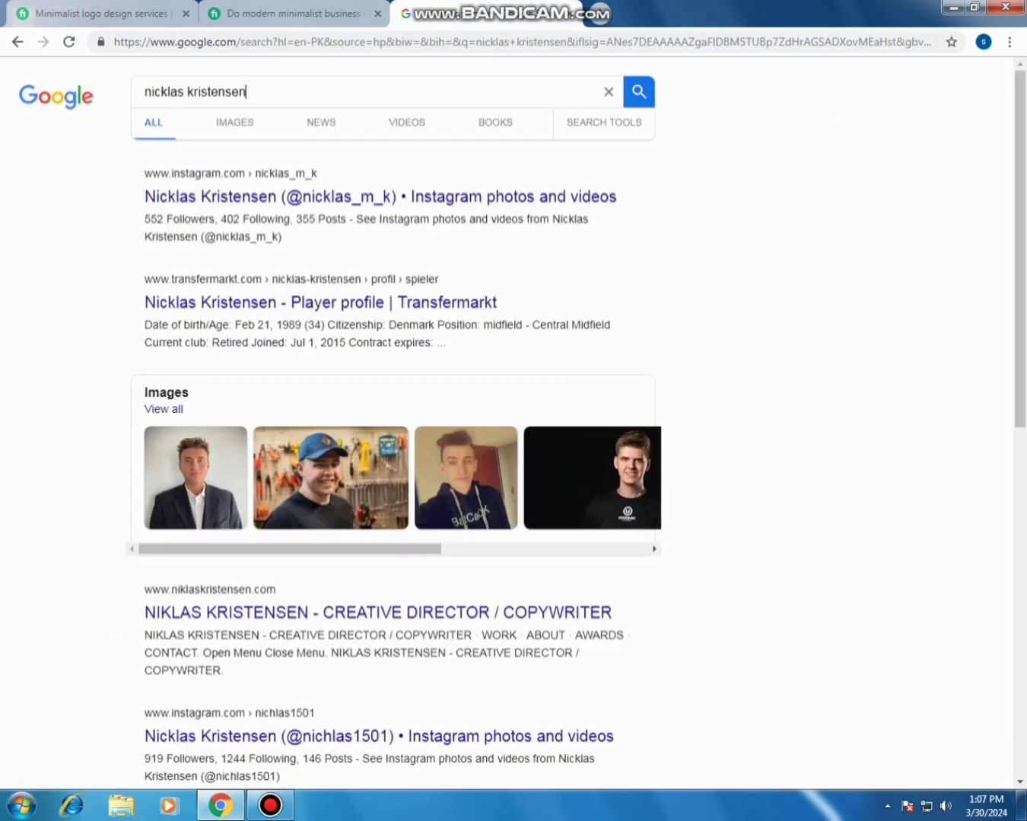
pyautogui.press('BackSpace')
pyautogui.press('BackSpace')
pyautogui.press('BackSpace')
pyautogui.press('BackSpace')
pyautogui.press('BackSpace')
pyautogui.press('BackSpace')
pyautogui.press('BackSpace')
pyautogui.press('BackSpace')
pyautogui.press('BackSpace')
pyautogui.press('BackSpace')
pyautogui.press('BackSpace')
pyautogui.press('BackSpace')
pyautogui.press('BackSpace')
pyautogui.press('BackSpace')
pyautogui.press('BackSpace')
pyautogui.press('BackSpace')
pyautogui.press('BackSpace')
pyautogui.press('BackSpace')
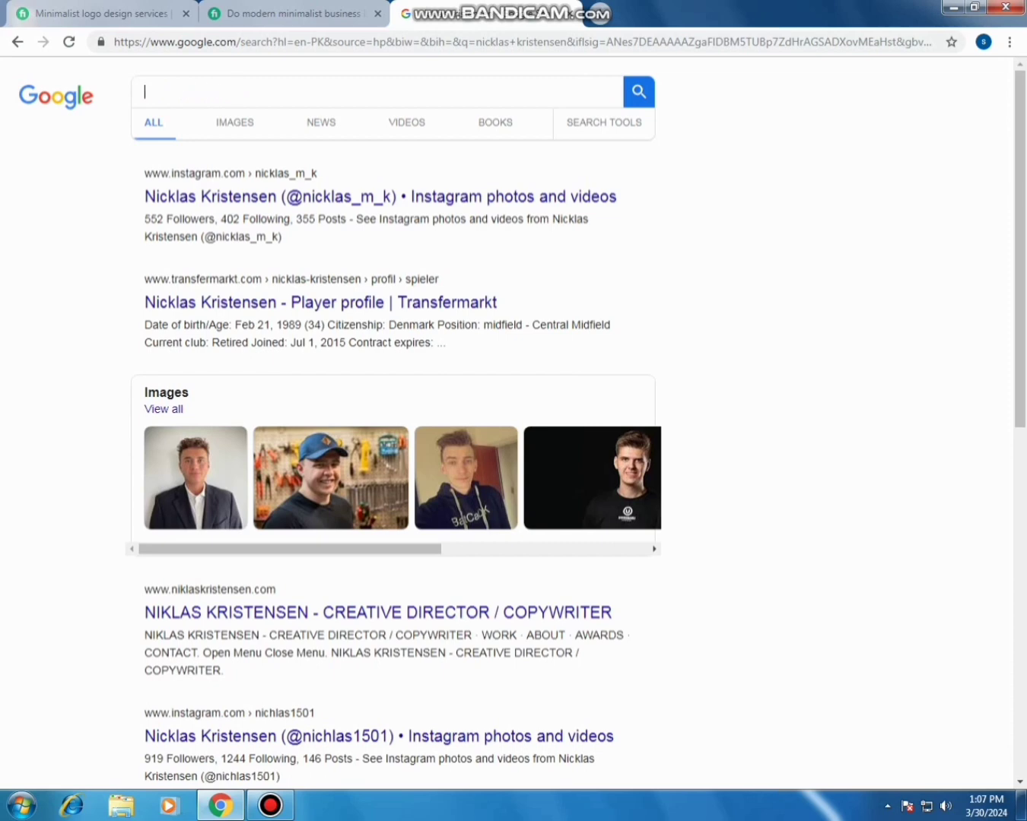
pyautogui.rightClick(216, 94)
pyautogui.click(253, 191)
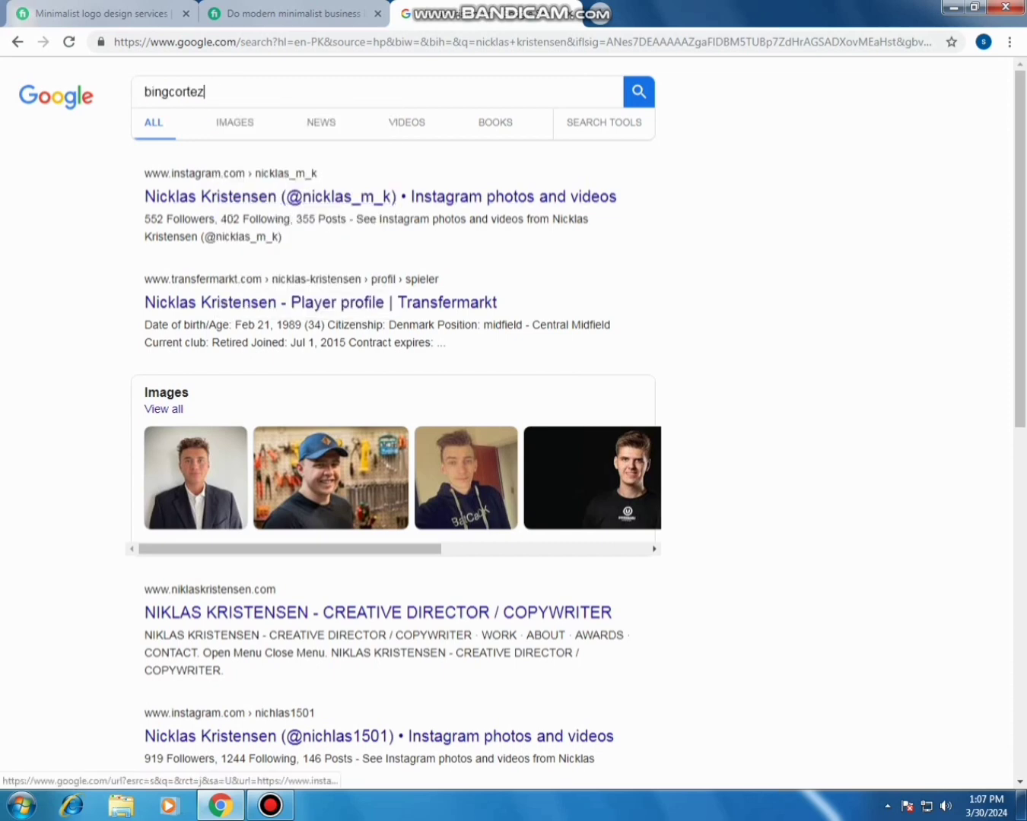
pyautogui.press('Return')
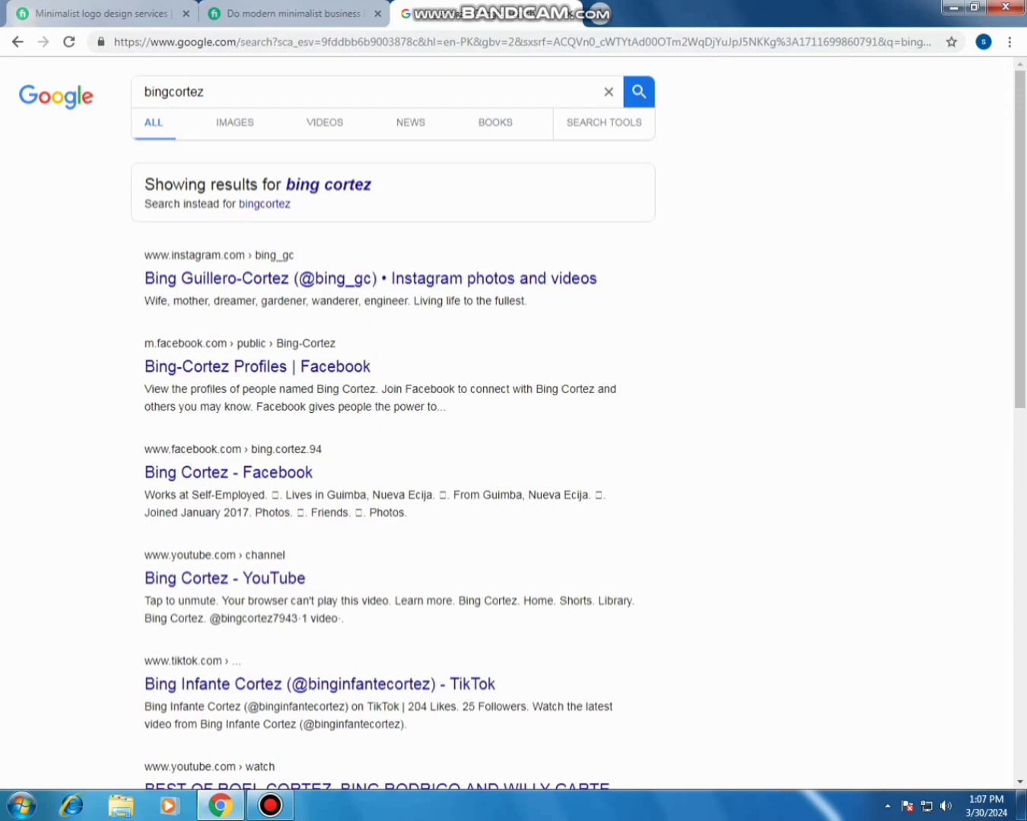
# Look through the remaining reviews and the package comparison of Texas Studio's Gig.
pyautogui.click(292, 14)
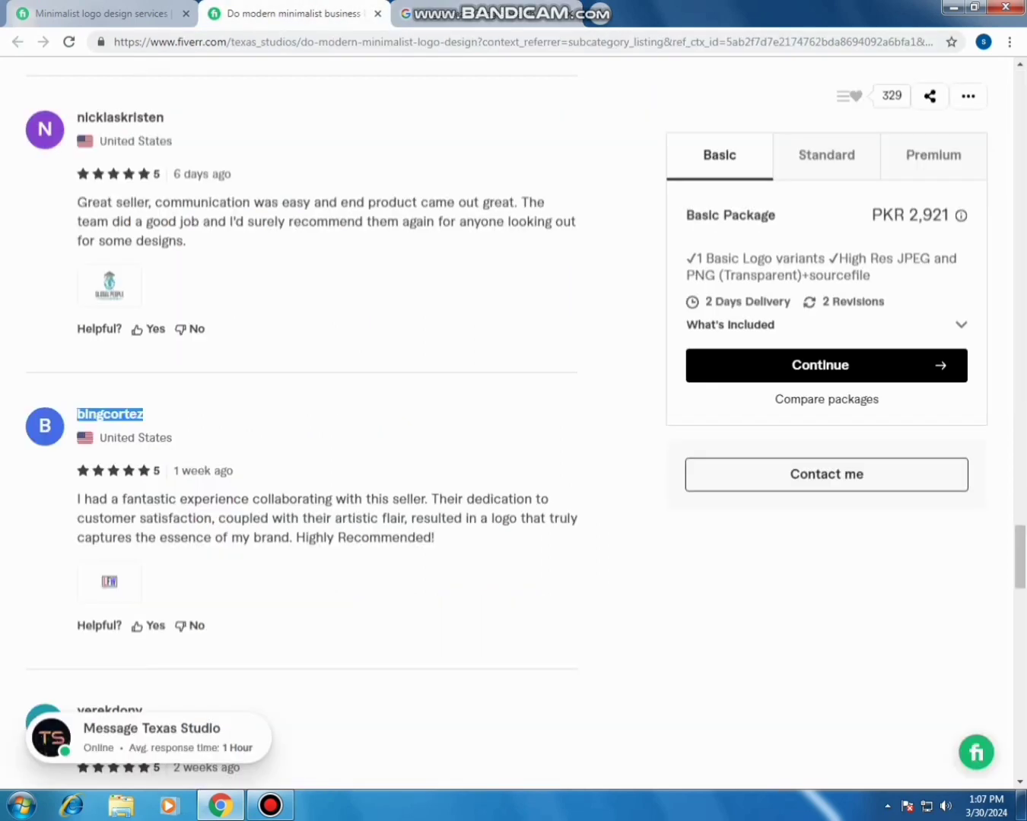
pyautogui.scroll(-5, 304, 426)
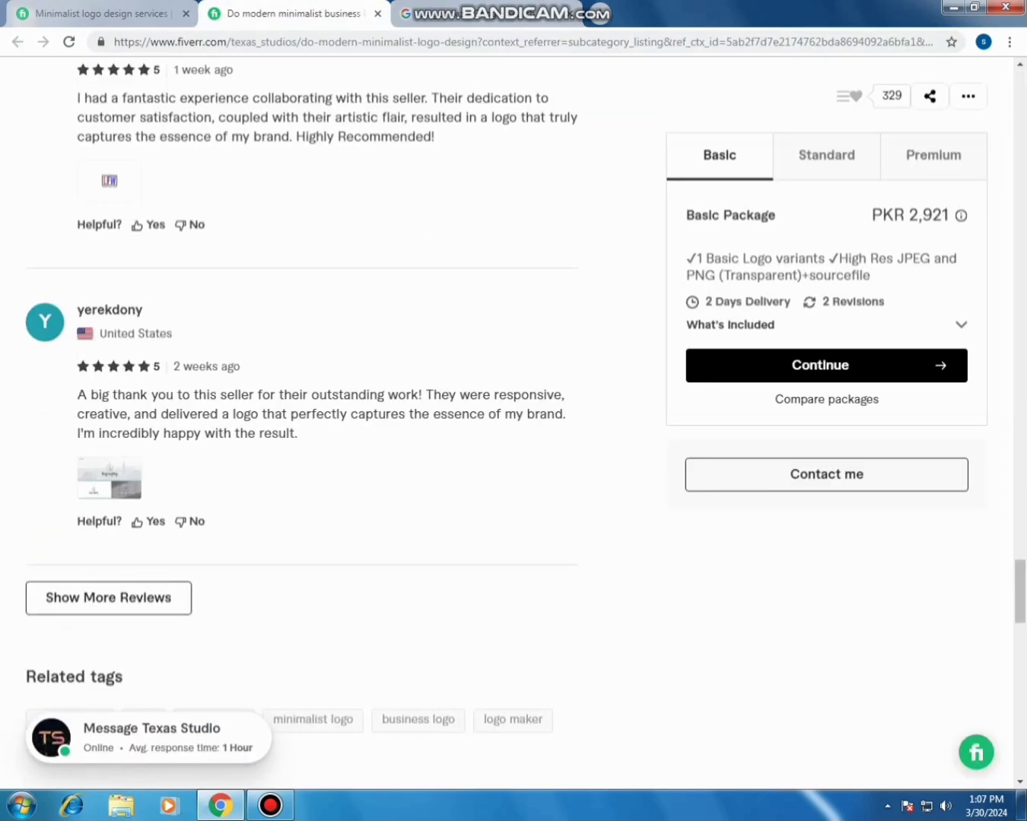
pyautogui.scroll(1, 304, 427)
pyautogui.scroll(2, 304, 426)
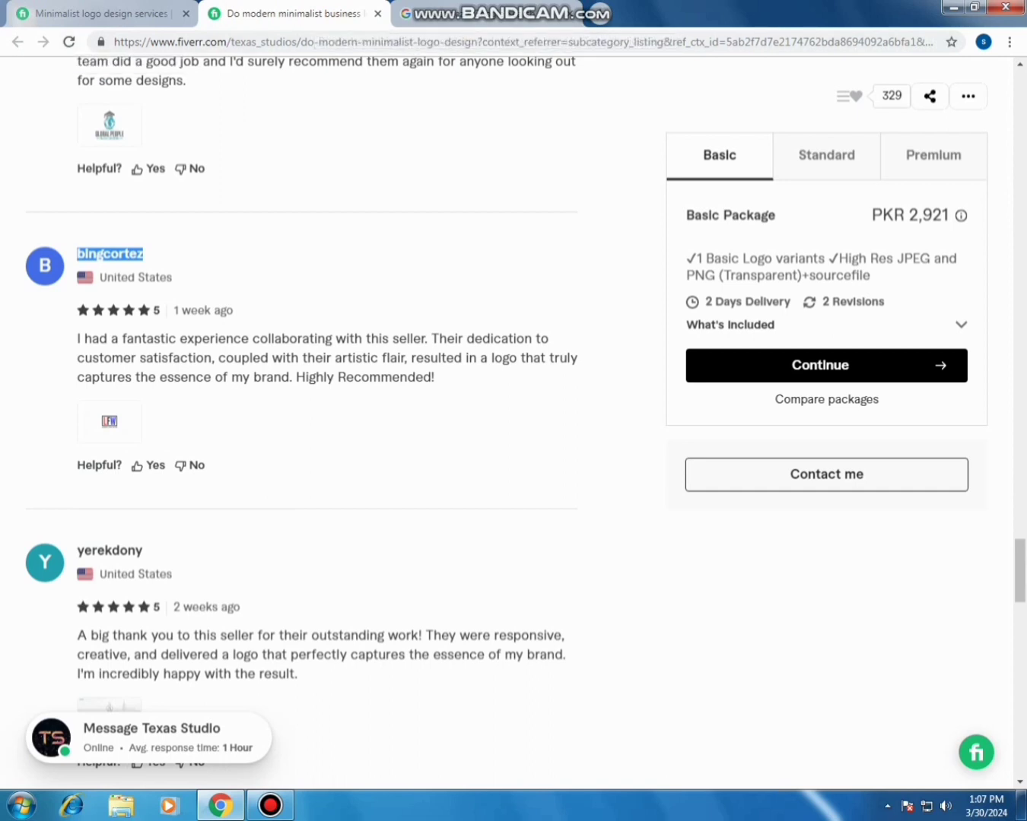
pyautogui.scroll(12, 303, 426)
pyautogui.scroll(20, 304, 426)
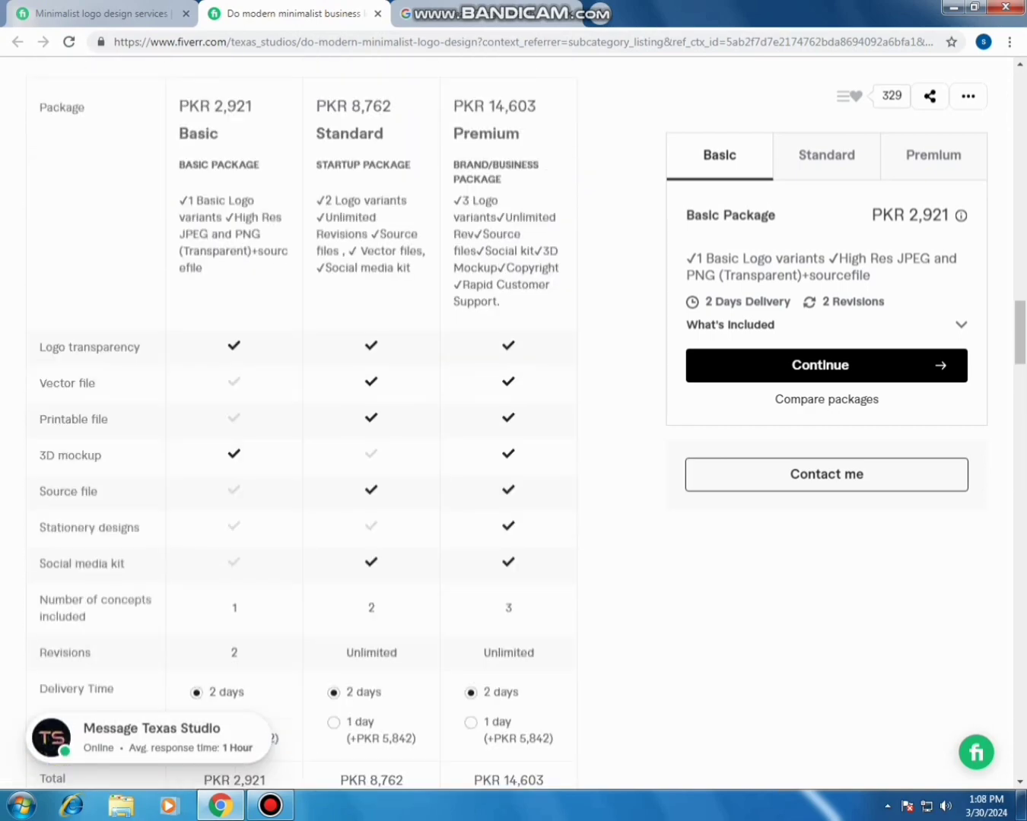
pyautogui.scroll(10, 304, 426)
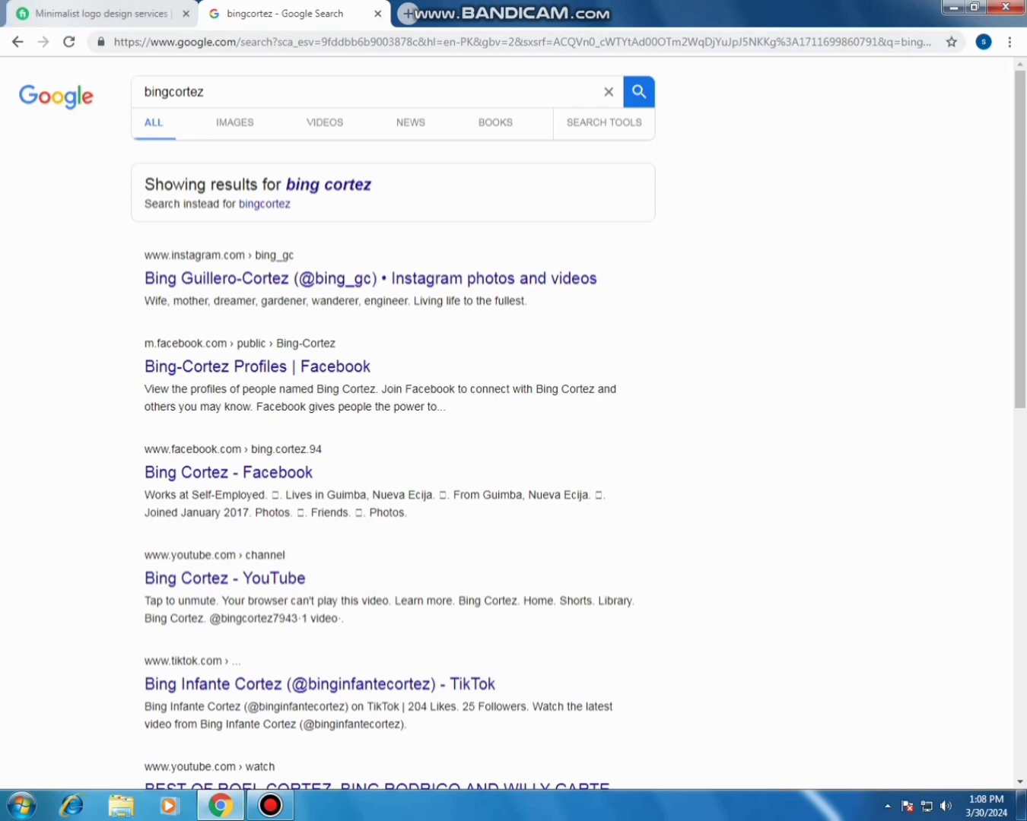
# Open the Gig "I will do 3 modern minimalist logo design for business" from the minimalist logo listing and show all its reviews.
pyautogui.click(102, 14)
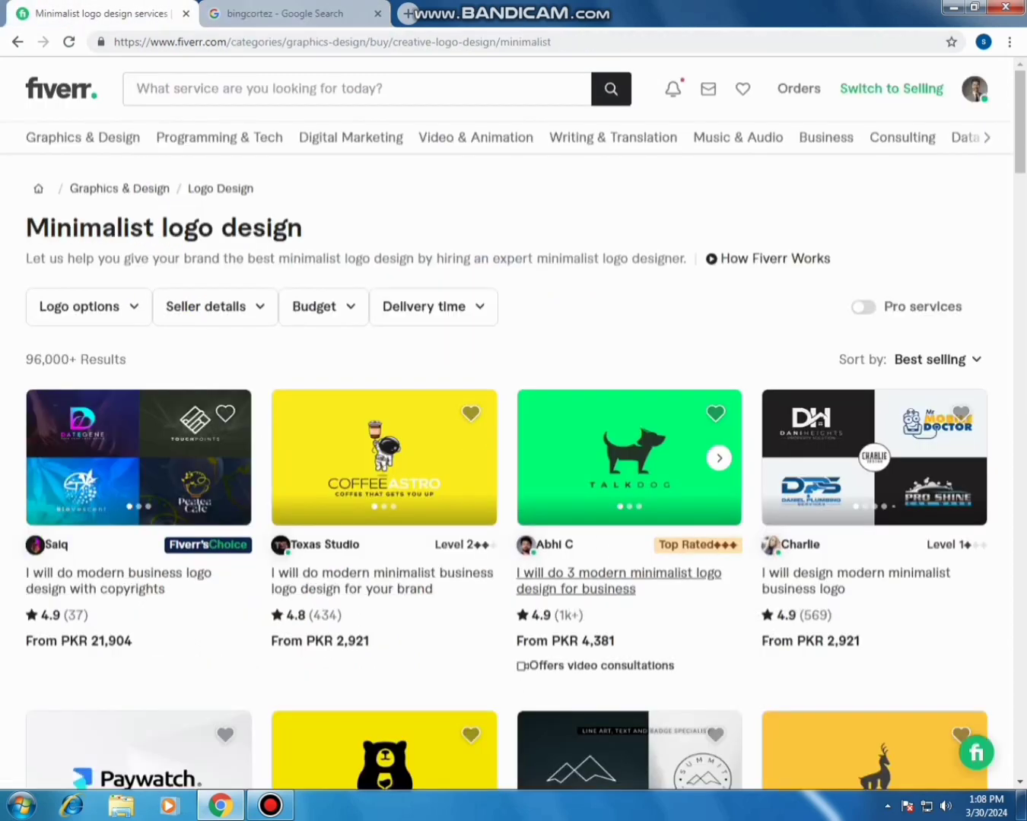
pyautogui.click(571, 587)
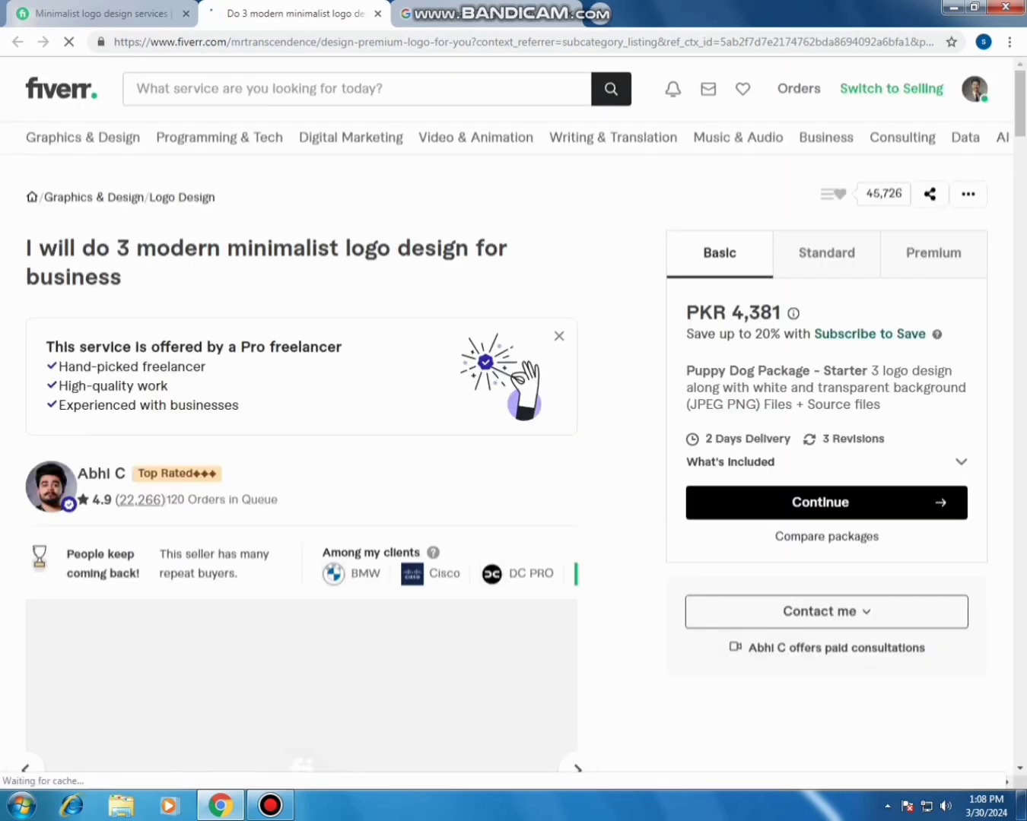
pyautogui.scroll(-9, 304, 418)
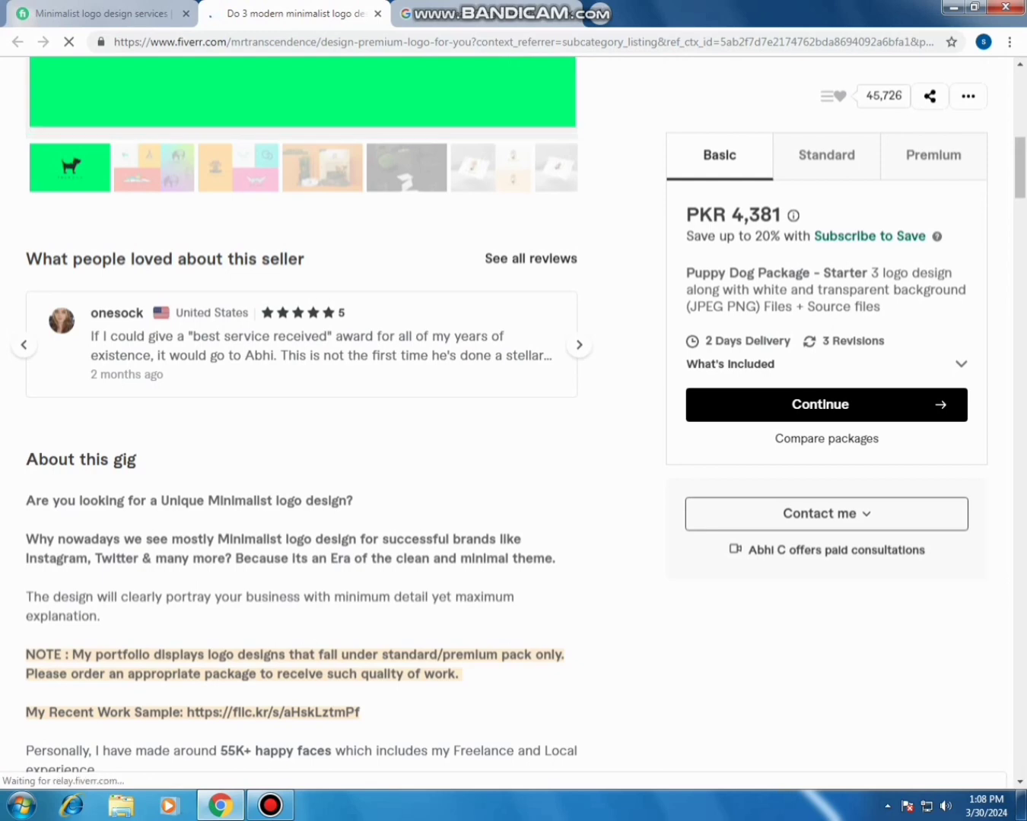
pyautogui.click(531, 258)
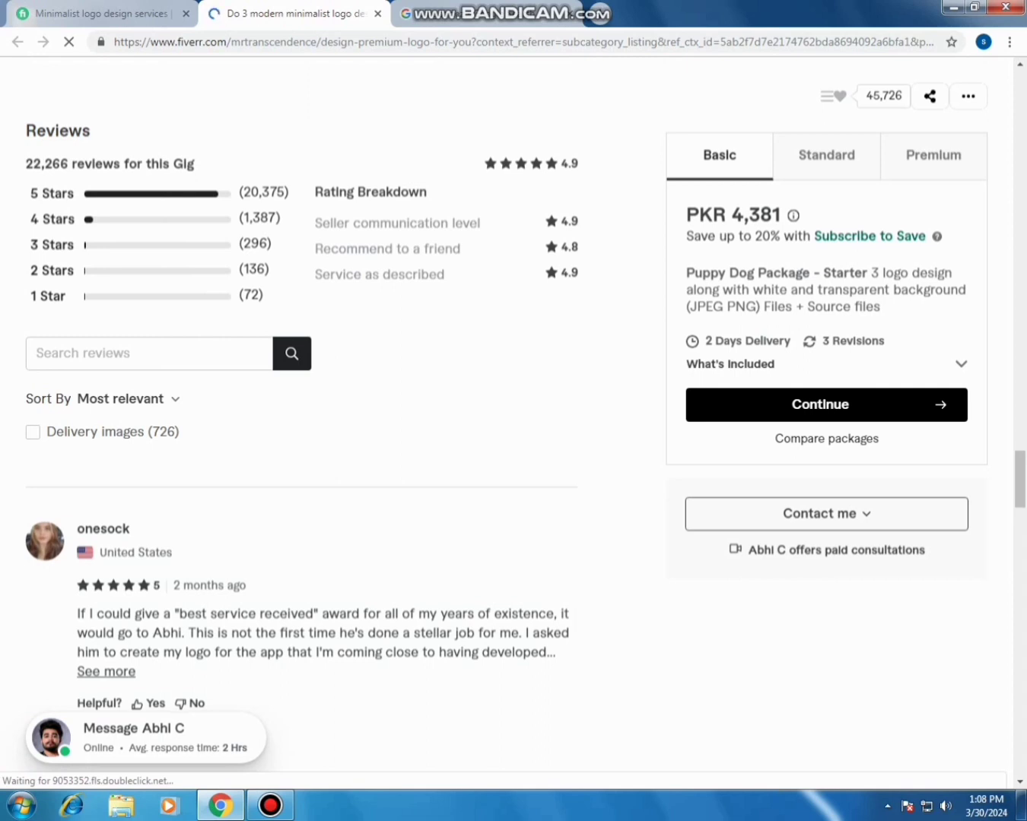
# Copy the username of the first reviewer in the "3 modern minimalist logo design" Gig.
pyautogui.moveTo(130, 530); pyautogui.dragTo(76, 529)
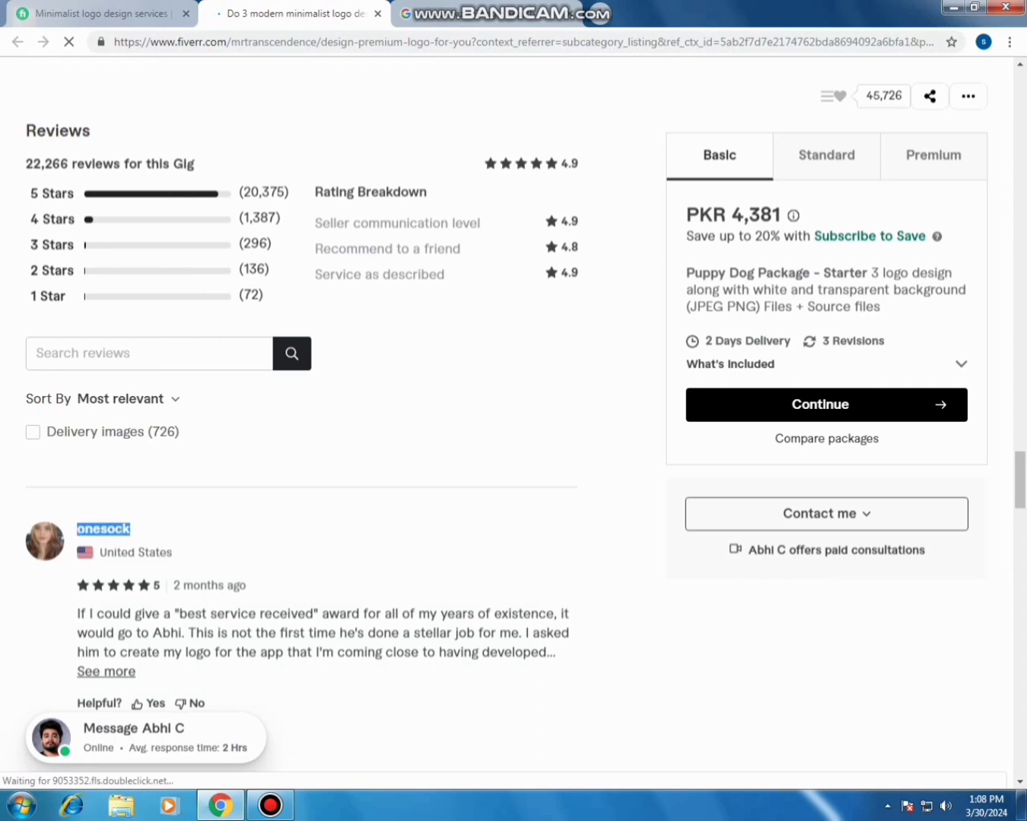
pyautogui.rightClick(80, 526)
pyautogui.click(110, 541)
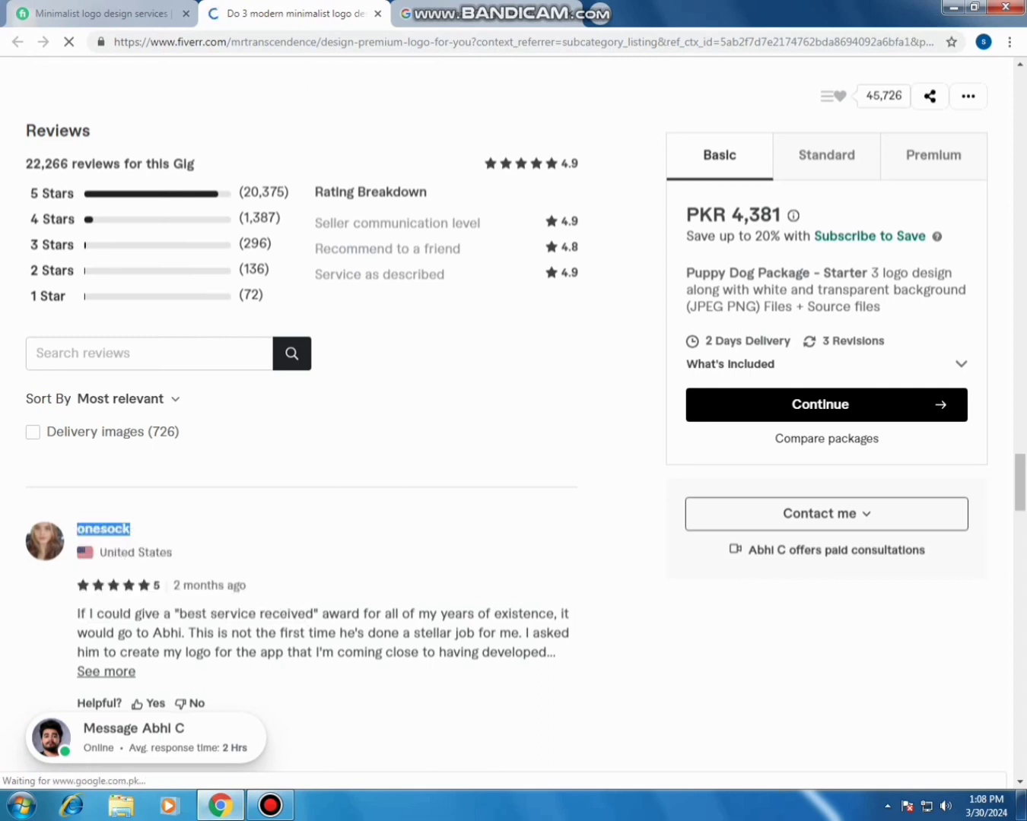
# Search Google for the copied username in place of the existing query, check the results, and return to the Gig's reviews.
pyautogui.click(487, 13)
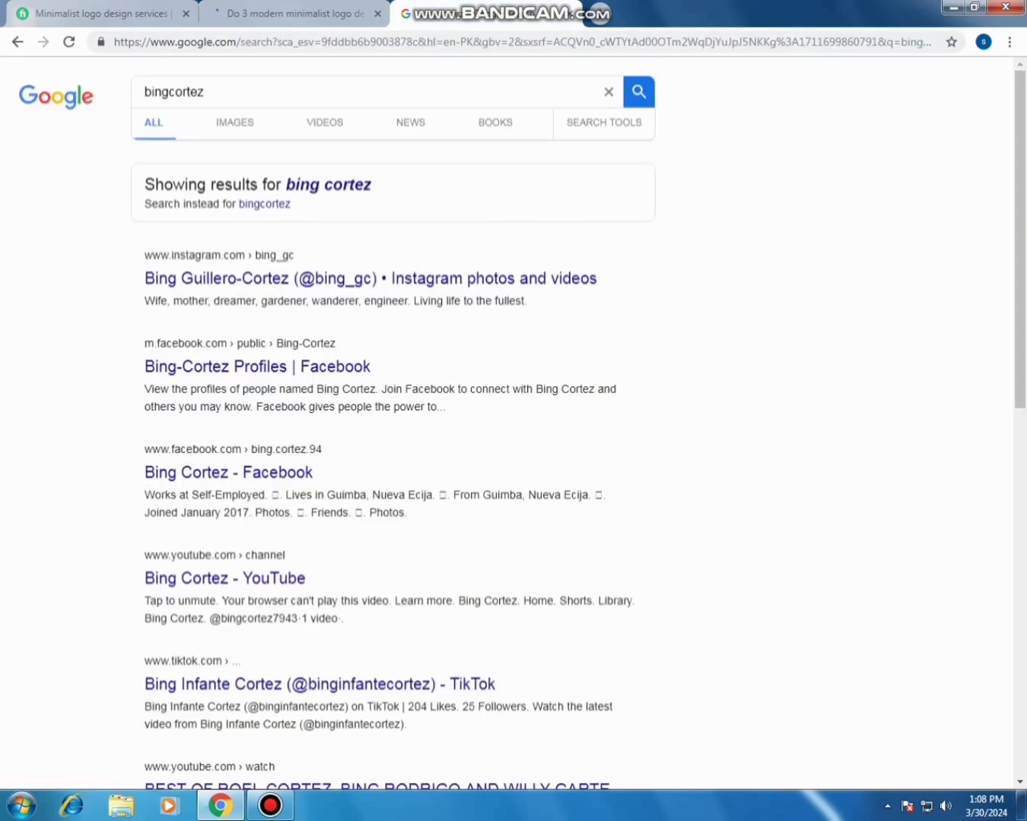
pyautogui.press('BackSpace')
pyautogui.press('BackSpace')
pyautogui.press('BackSpace')
pyautogui.press('BackSpace')
pyautogui.press('BackSpace')
pyautogui.press('BackSpace')
pyautogui.press('BackSpace')
pyautogui.press('BackSpace')
pyautogui.press('BackSpace')
pyautogui.press('BackSpace')
pyautogui.rightClick(199, 88)
pyautogui.click(227, 185)
pyautogui.press('Return')
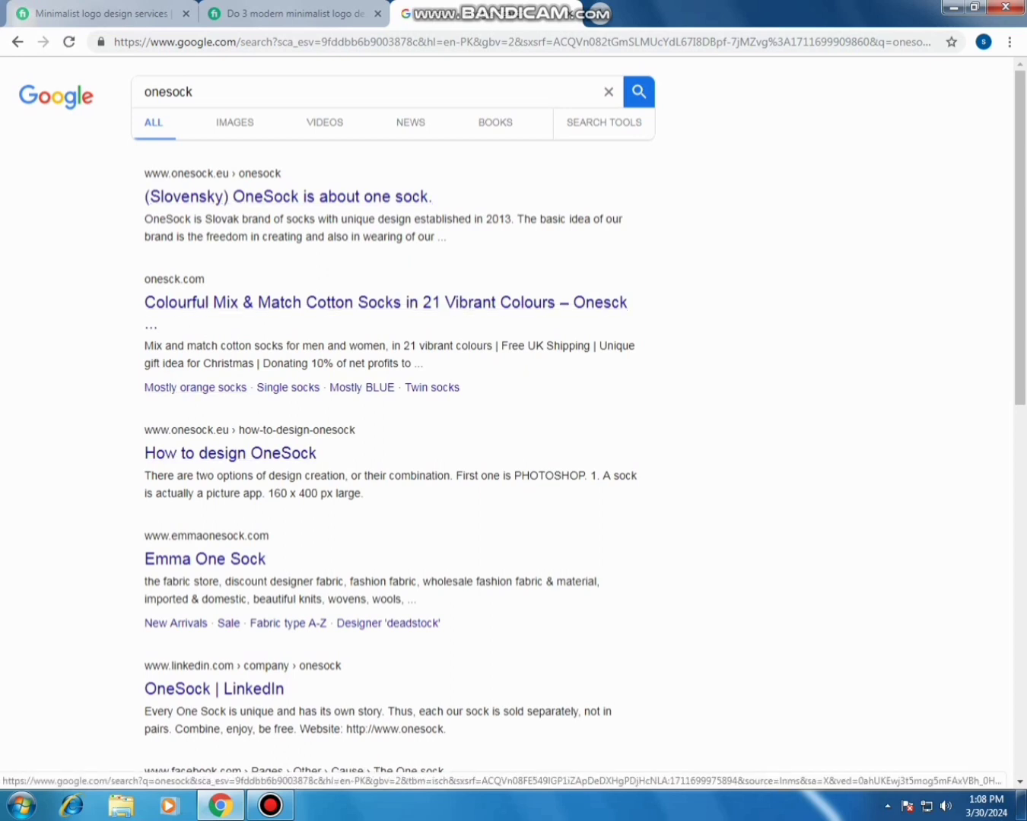
pyautogui.scroll(-2, 513, 422)
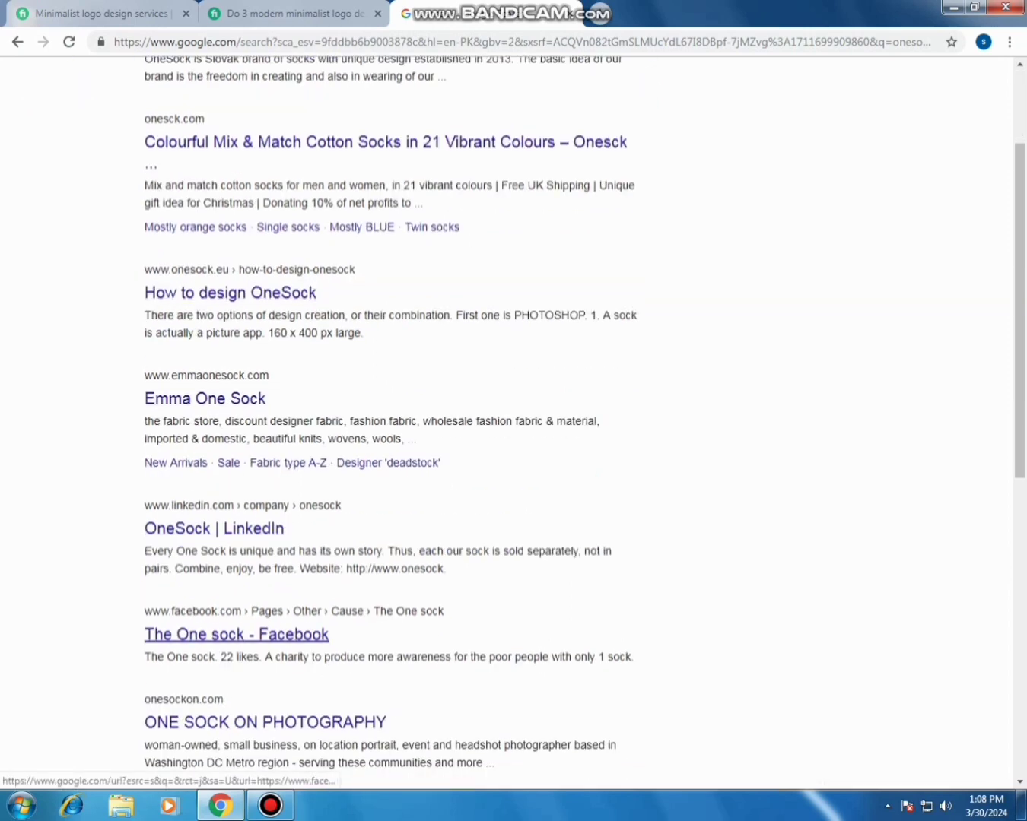
pyautogui.scroll(-1, 235, 635)
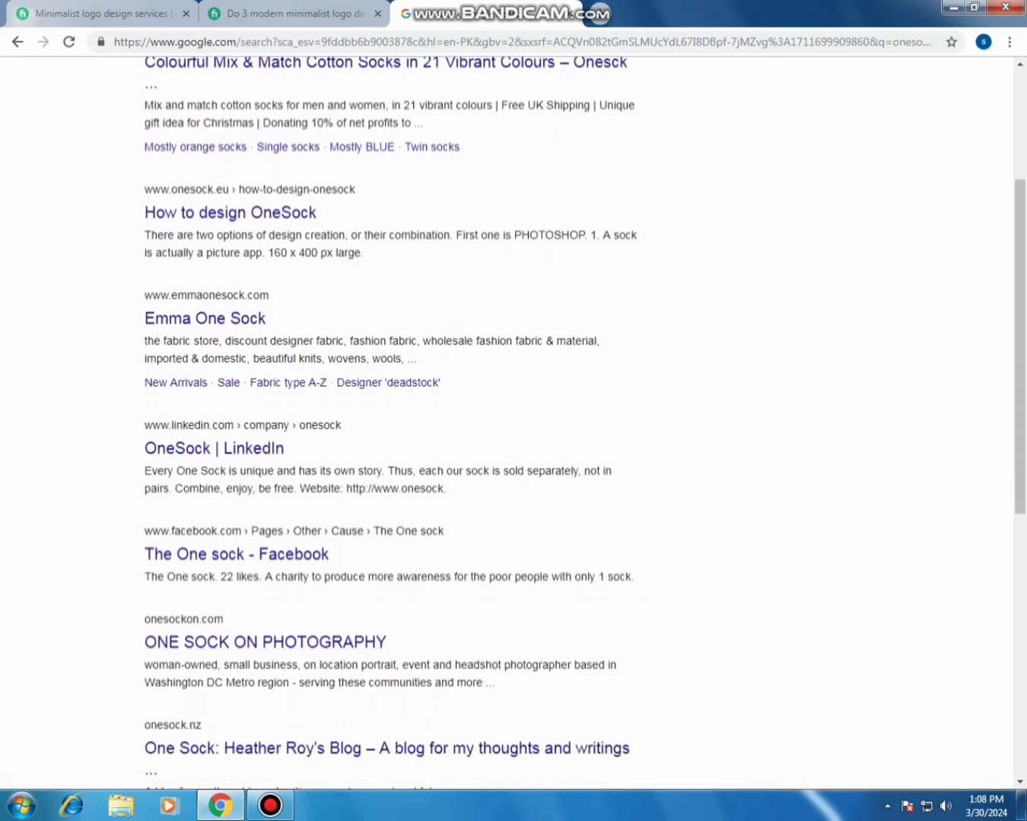
pyautogui.click(273, 16)
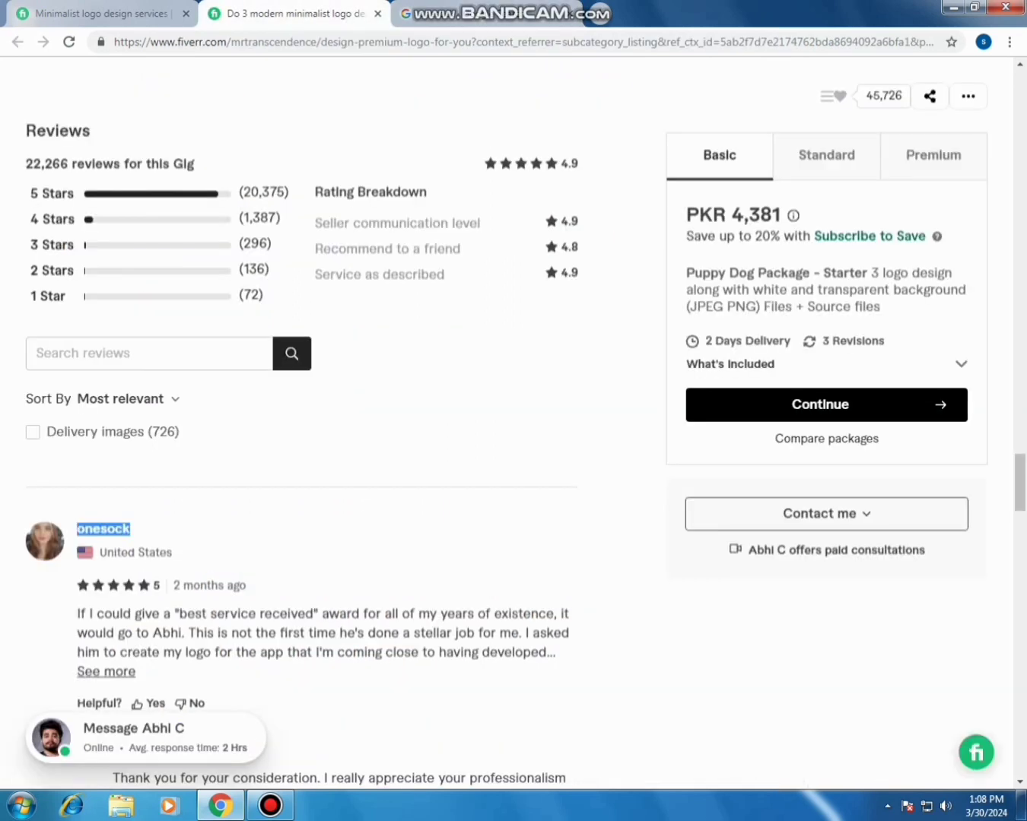
# Copy the username of the third reviewer, the one from India, in the Gig's review list.
pyautogui.scroll(-3, 327, 422)
pyautogui.scroll(-3, 328, 422)
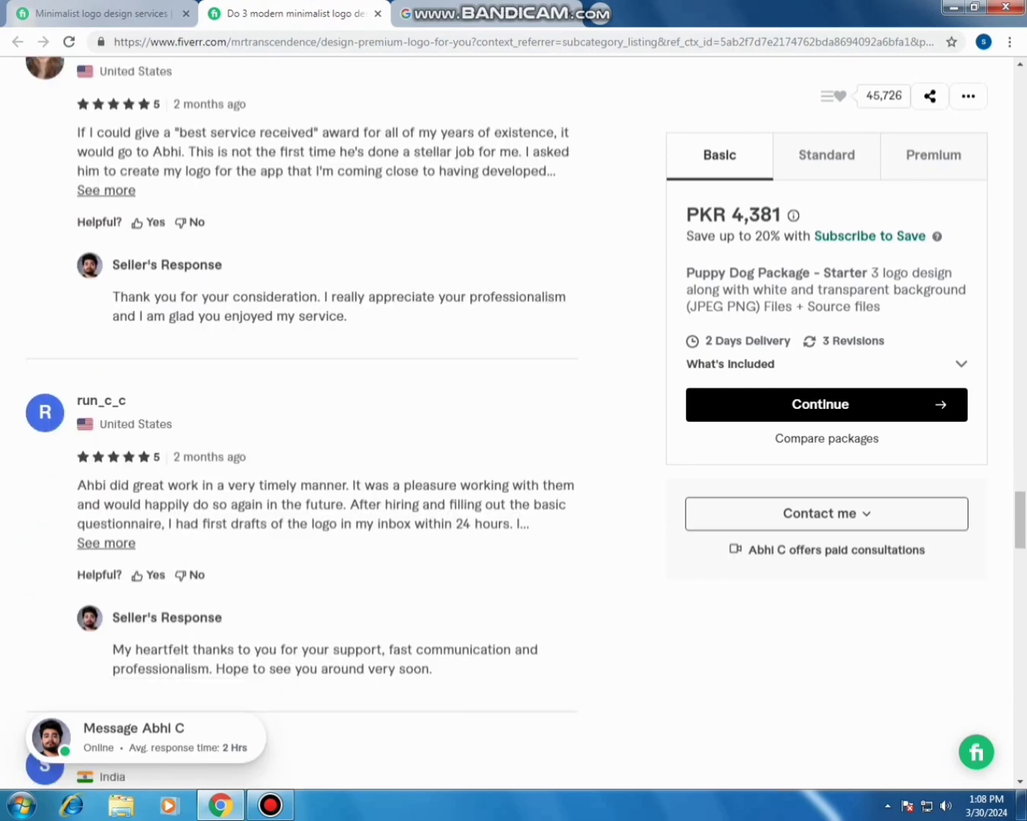
pyautogui.scroll(-1, 327, 422)
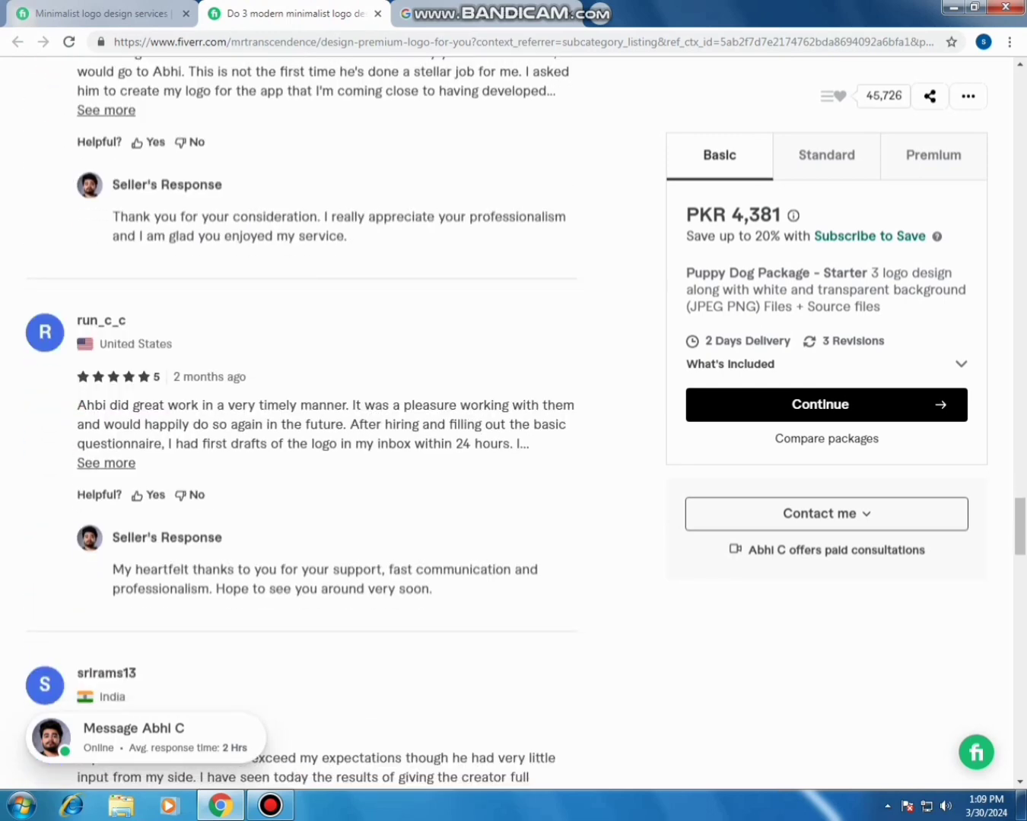
pyautogui.scroll(-2, 328, 421)
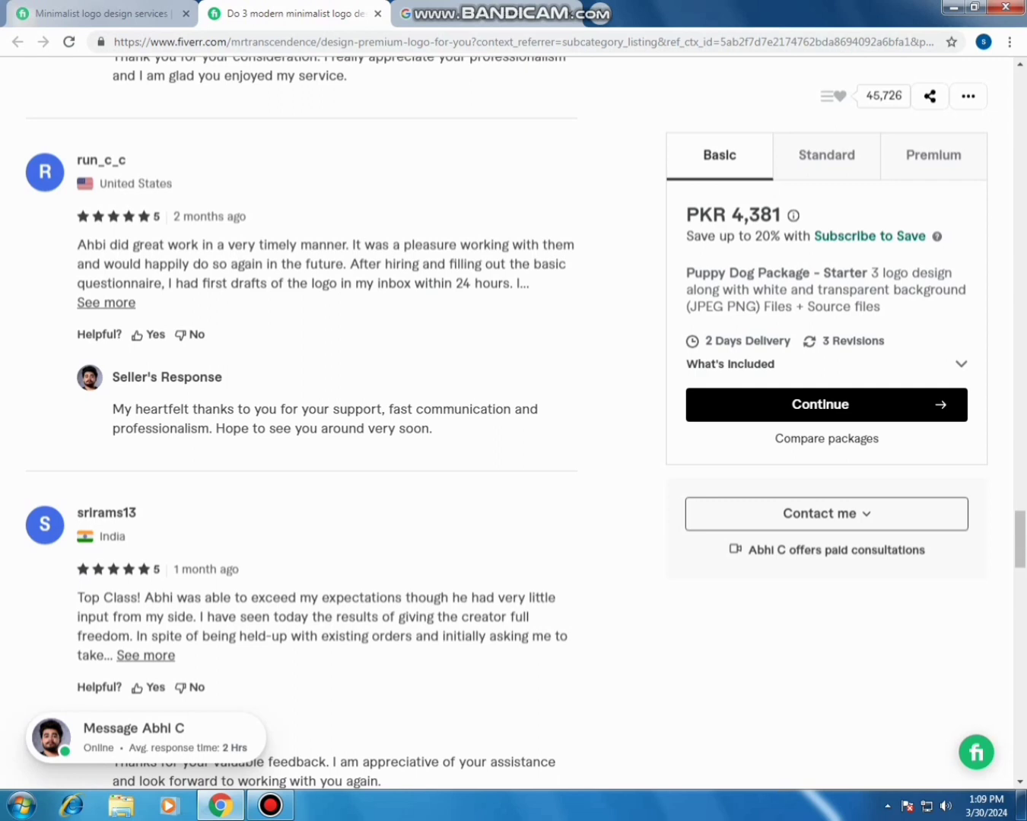
pyautogui.moveTo(138, 514); pyautogui.dragTo(77, 515)
pyautogui.rightClick(81, 514)
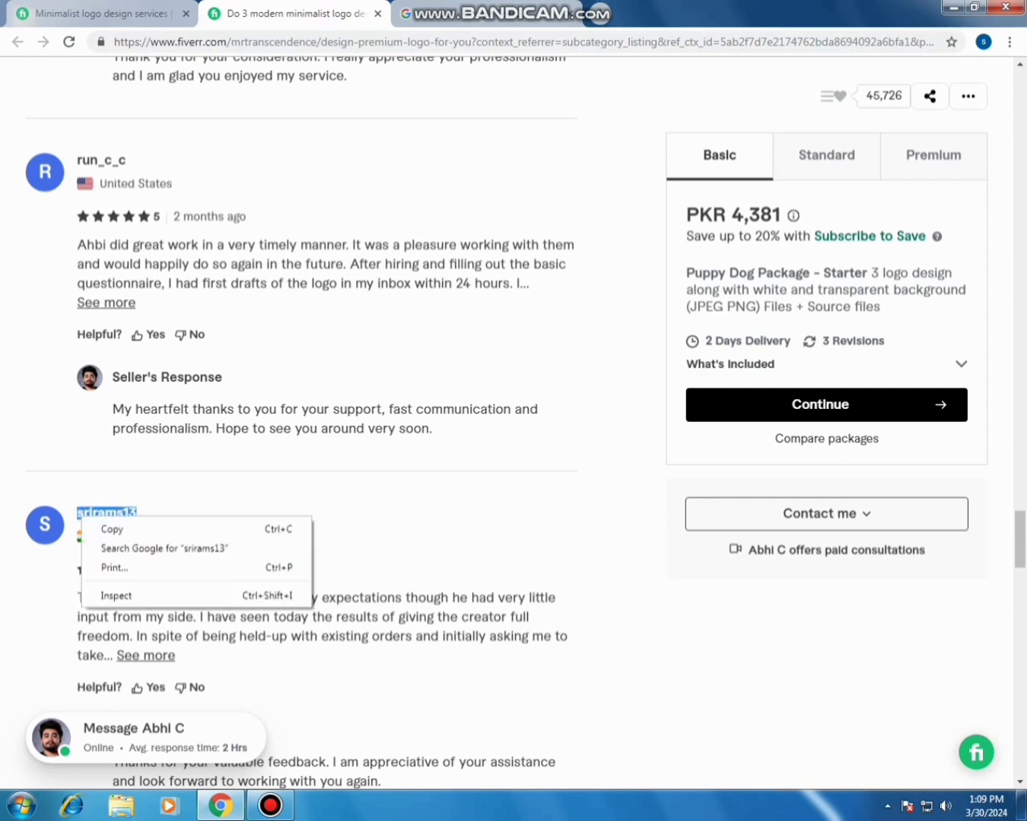
pyautogui.click(110, 527)
# Replace the "onesock" query on the Google results page with the copied reviewer username and run the search.
pyautogui.click(479, 14)
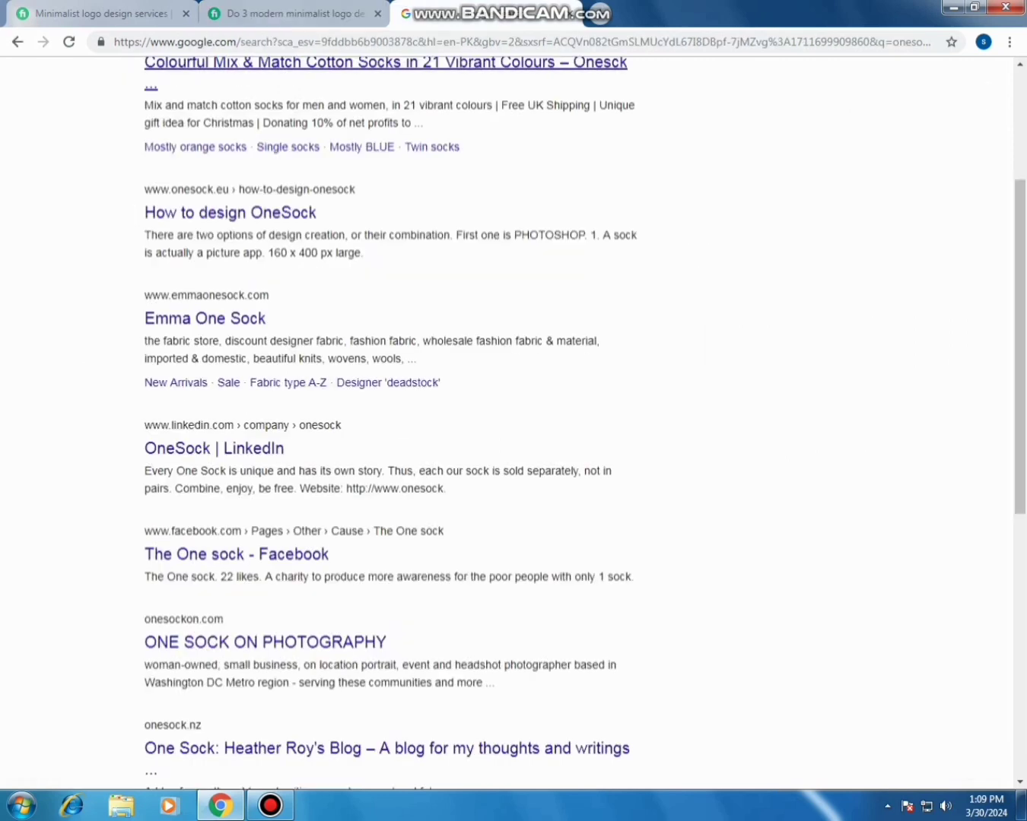
pyautogui.scroll(3, 456, 304)
pyautogui.click(193, 92)
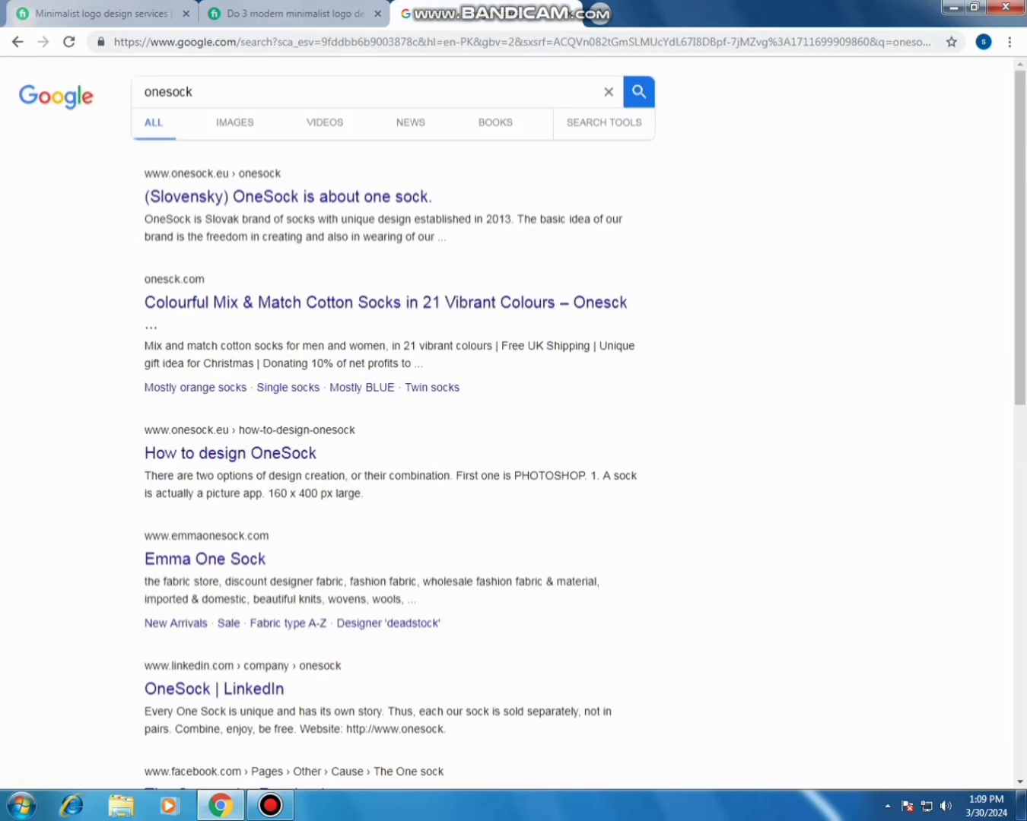
pyautogui.press('BackSpace')
pyautogui.press('BackSpace')
pyautogui.press('BackSpace')
pyautogui.press('BackSpace')
pyautogui.press('BackSpace')
pyautogui.press('BackSpace')
pyautogui.press('BackSpace')
pyautogui.rightClick(189, 92)
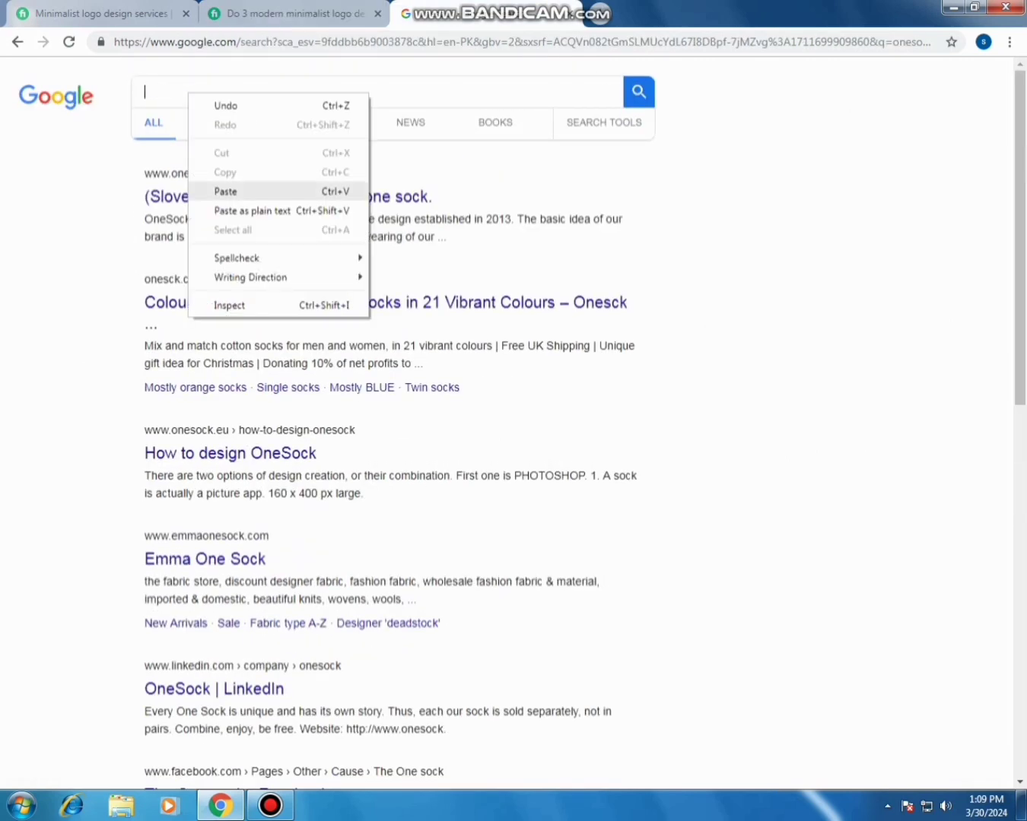
pyautogui.click(227, 188)
pyautogui.press('Return')
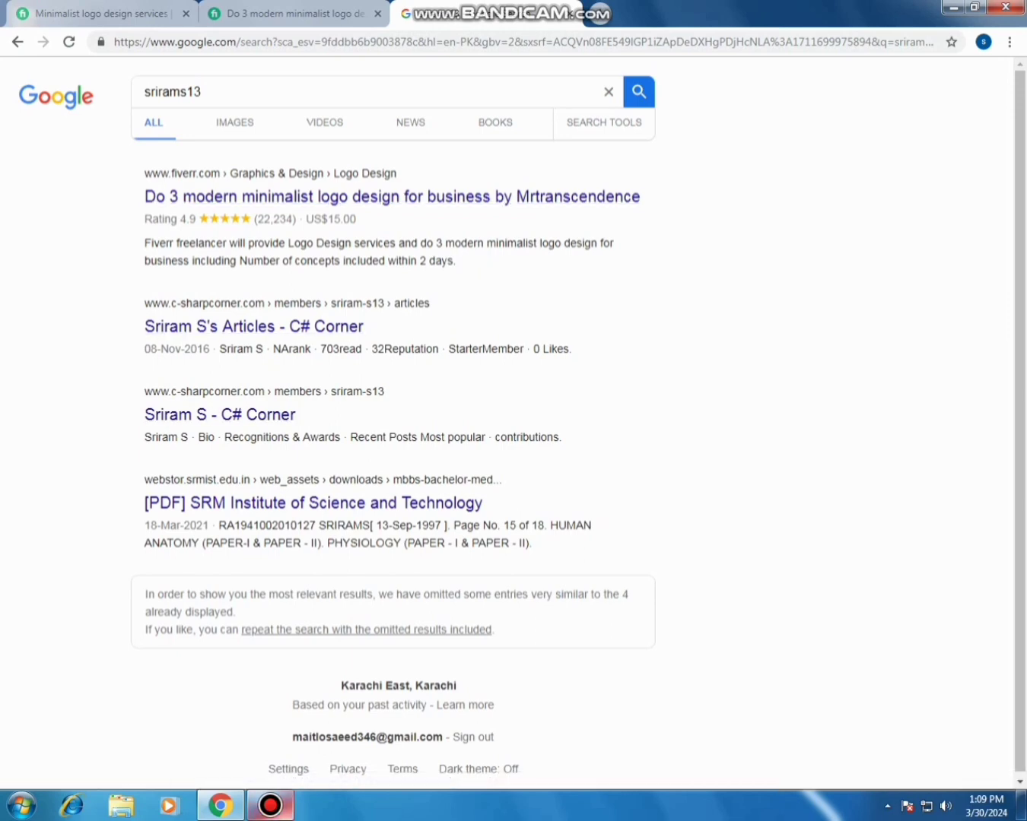
pyautogui.moveTo(270, 804)
pyautogui.click(271, 707)
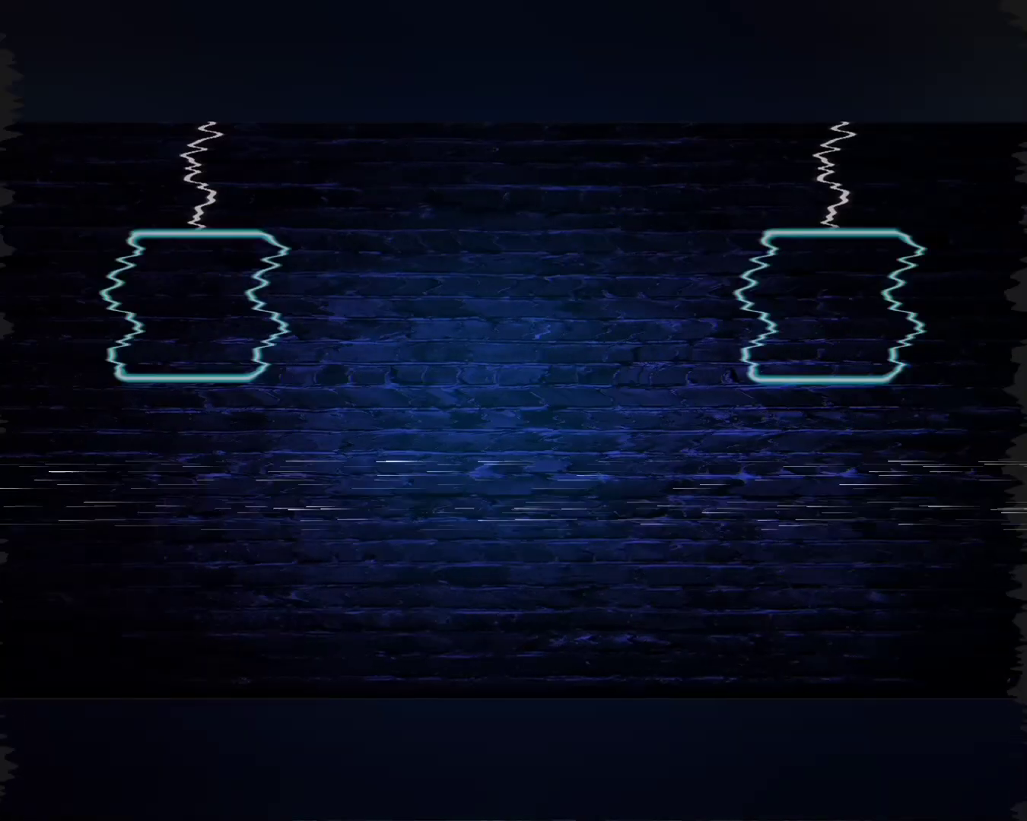